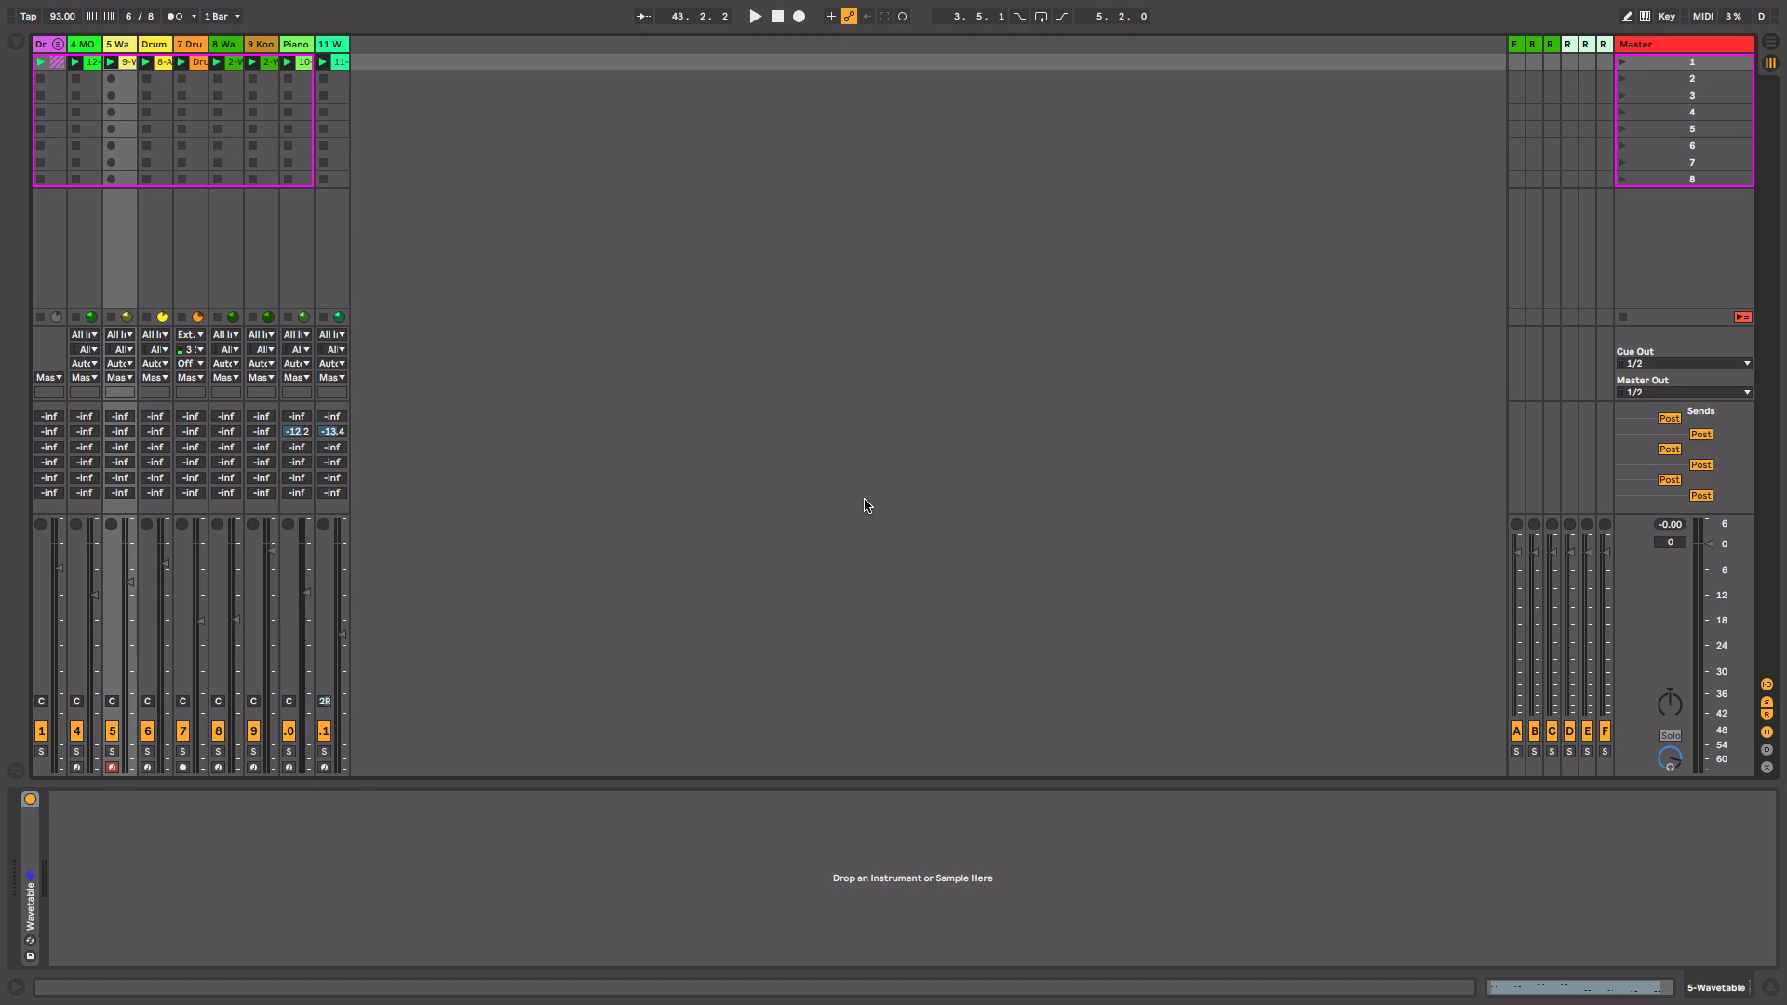
- Play back the set and check its time signature
key("space")
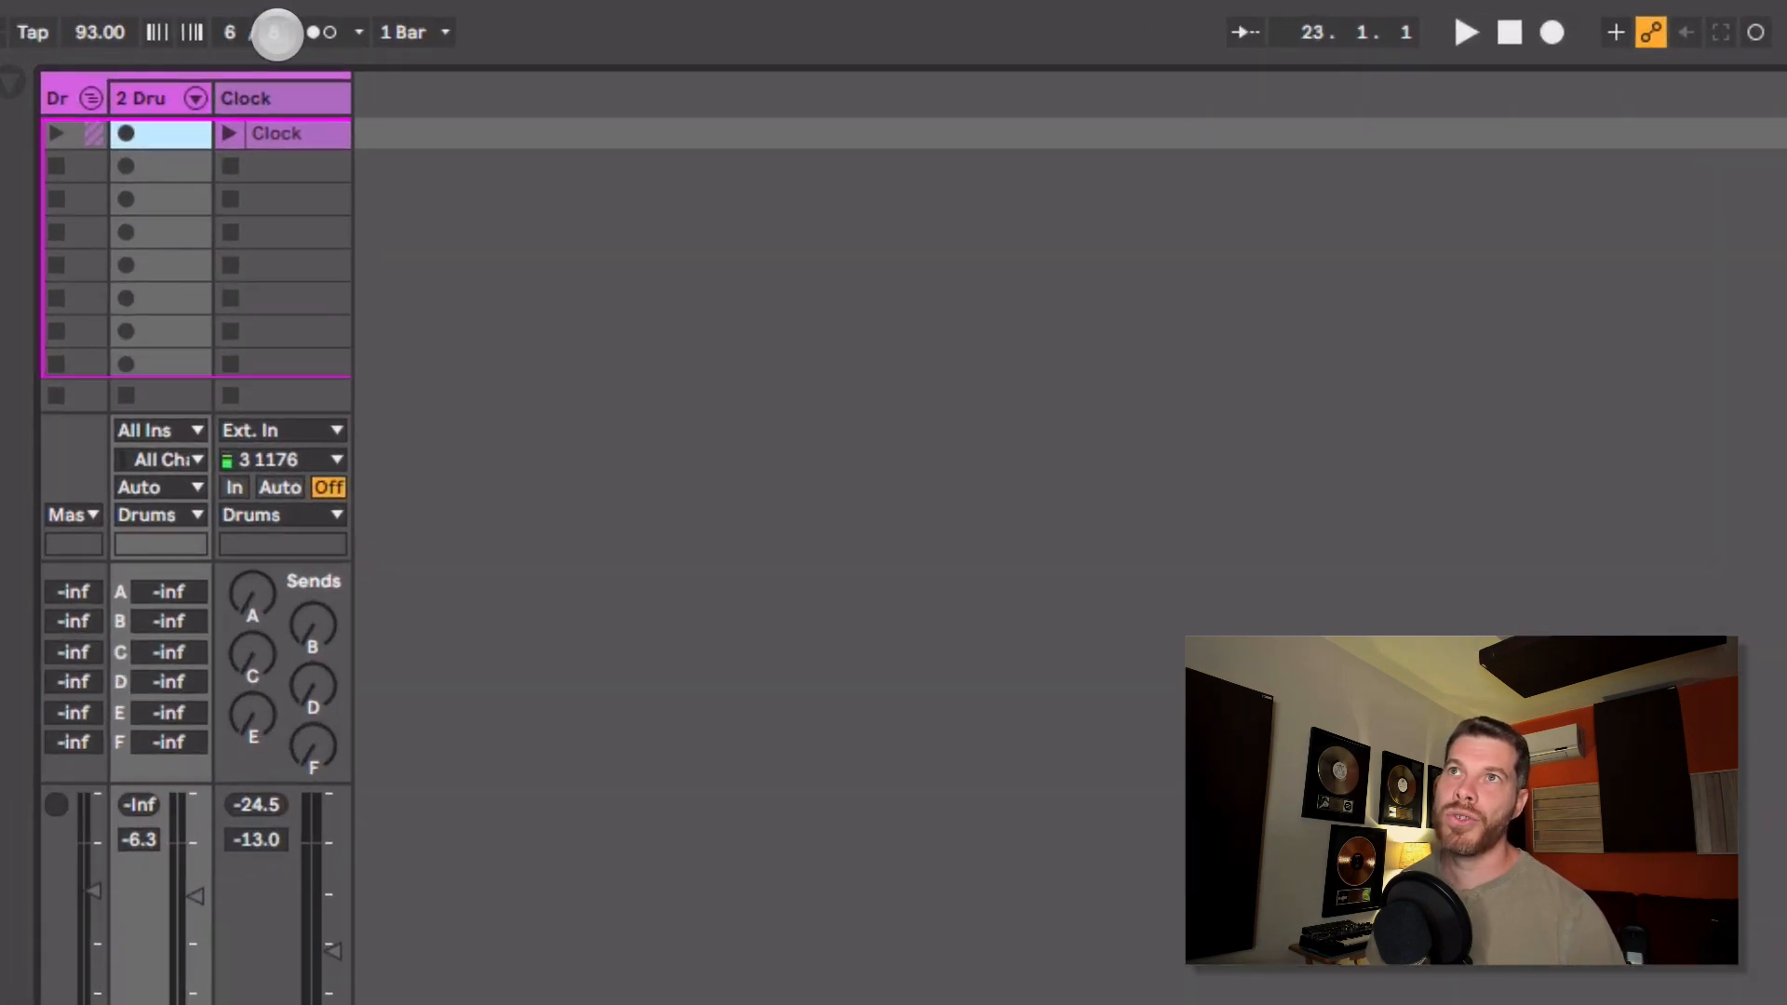
left_click(235, 33)
left_click(283, 36)
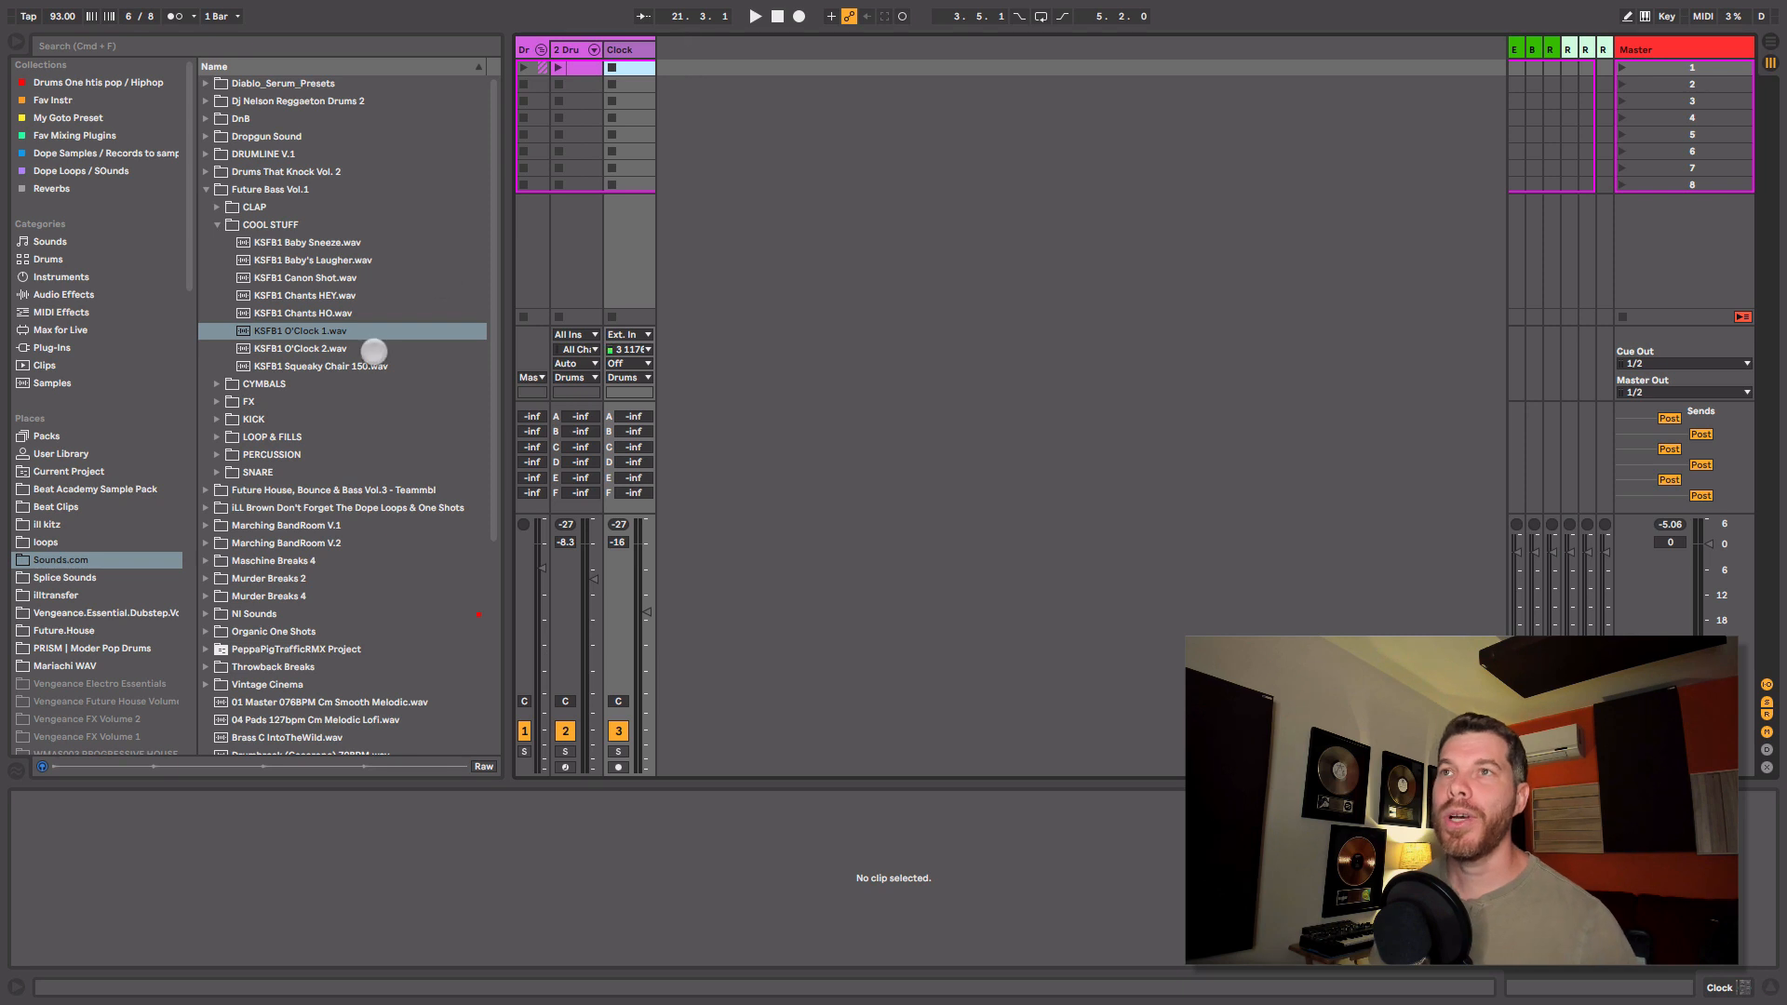
- Load the KSFB1 O'Clock 1.wav sample into the first clip slot of the Clock track and launch it
left_click(310, 331)
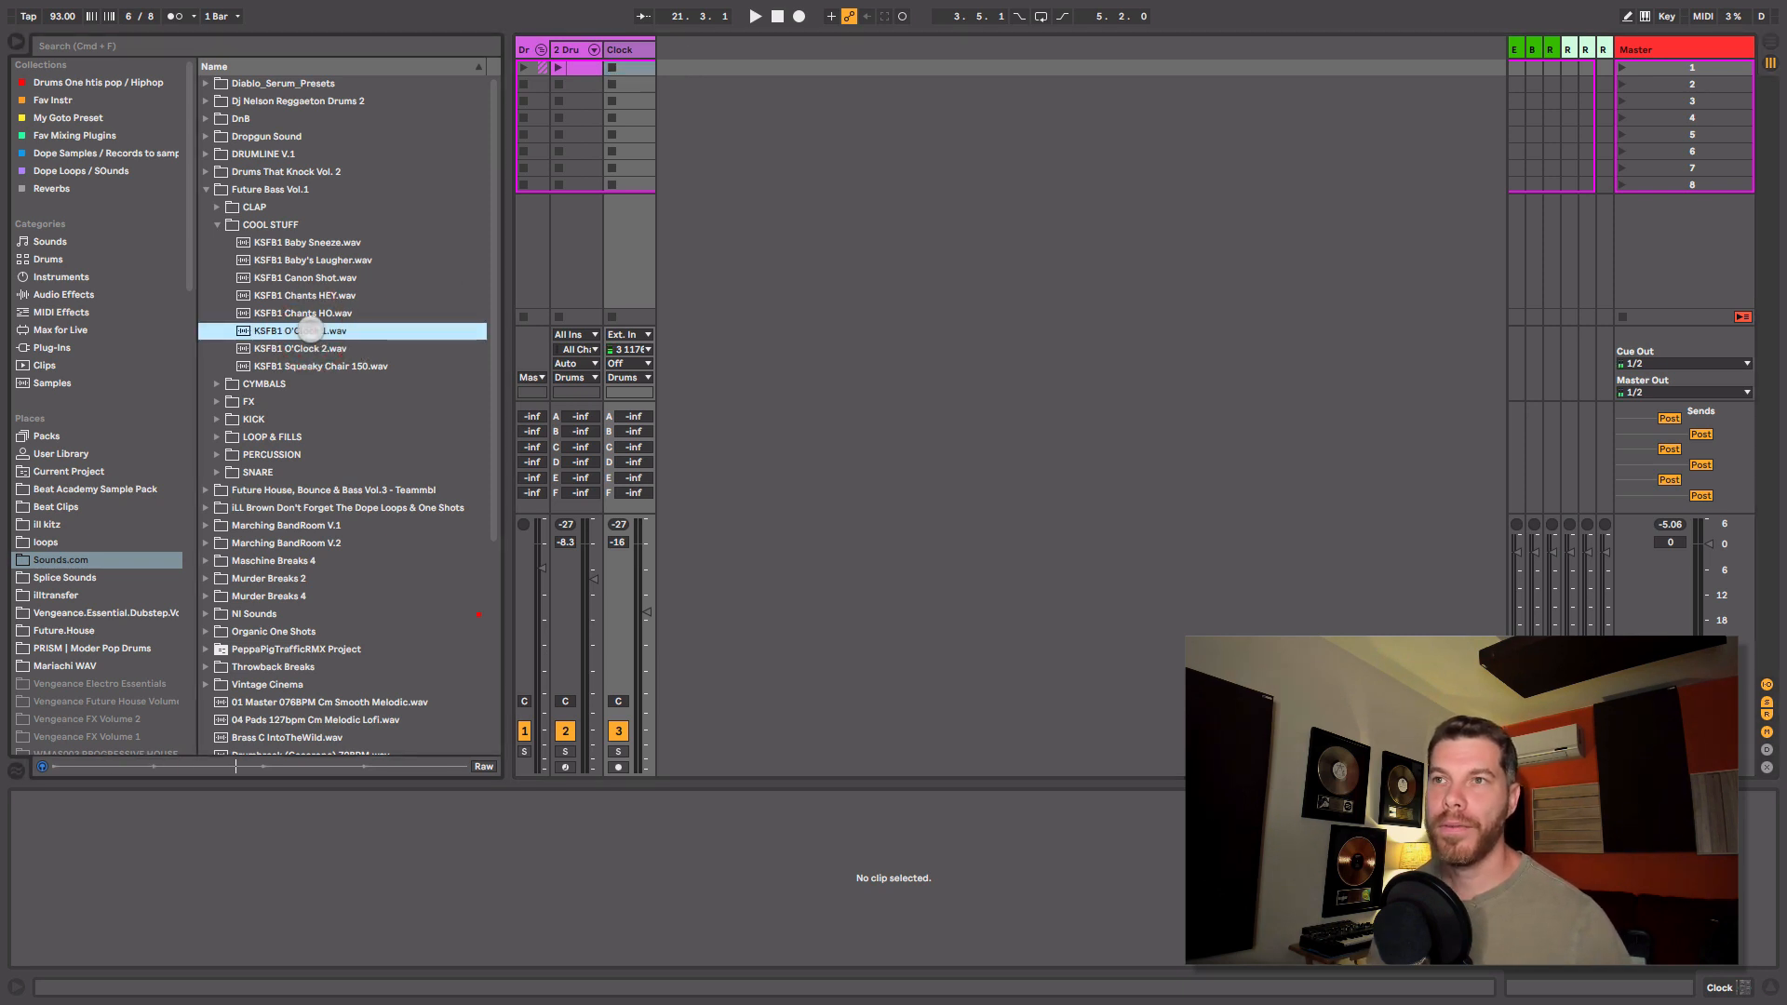
left_click_drag(268, 332, 610, 67)
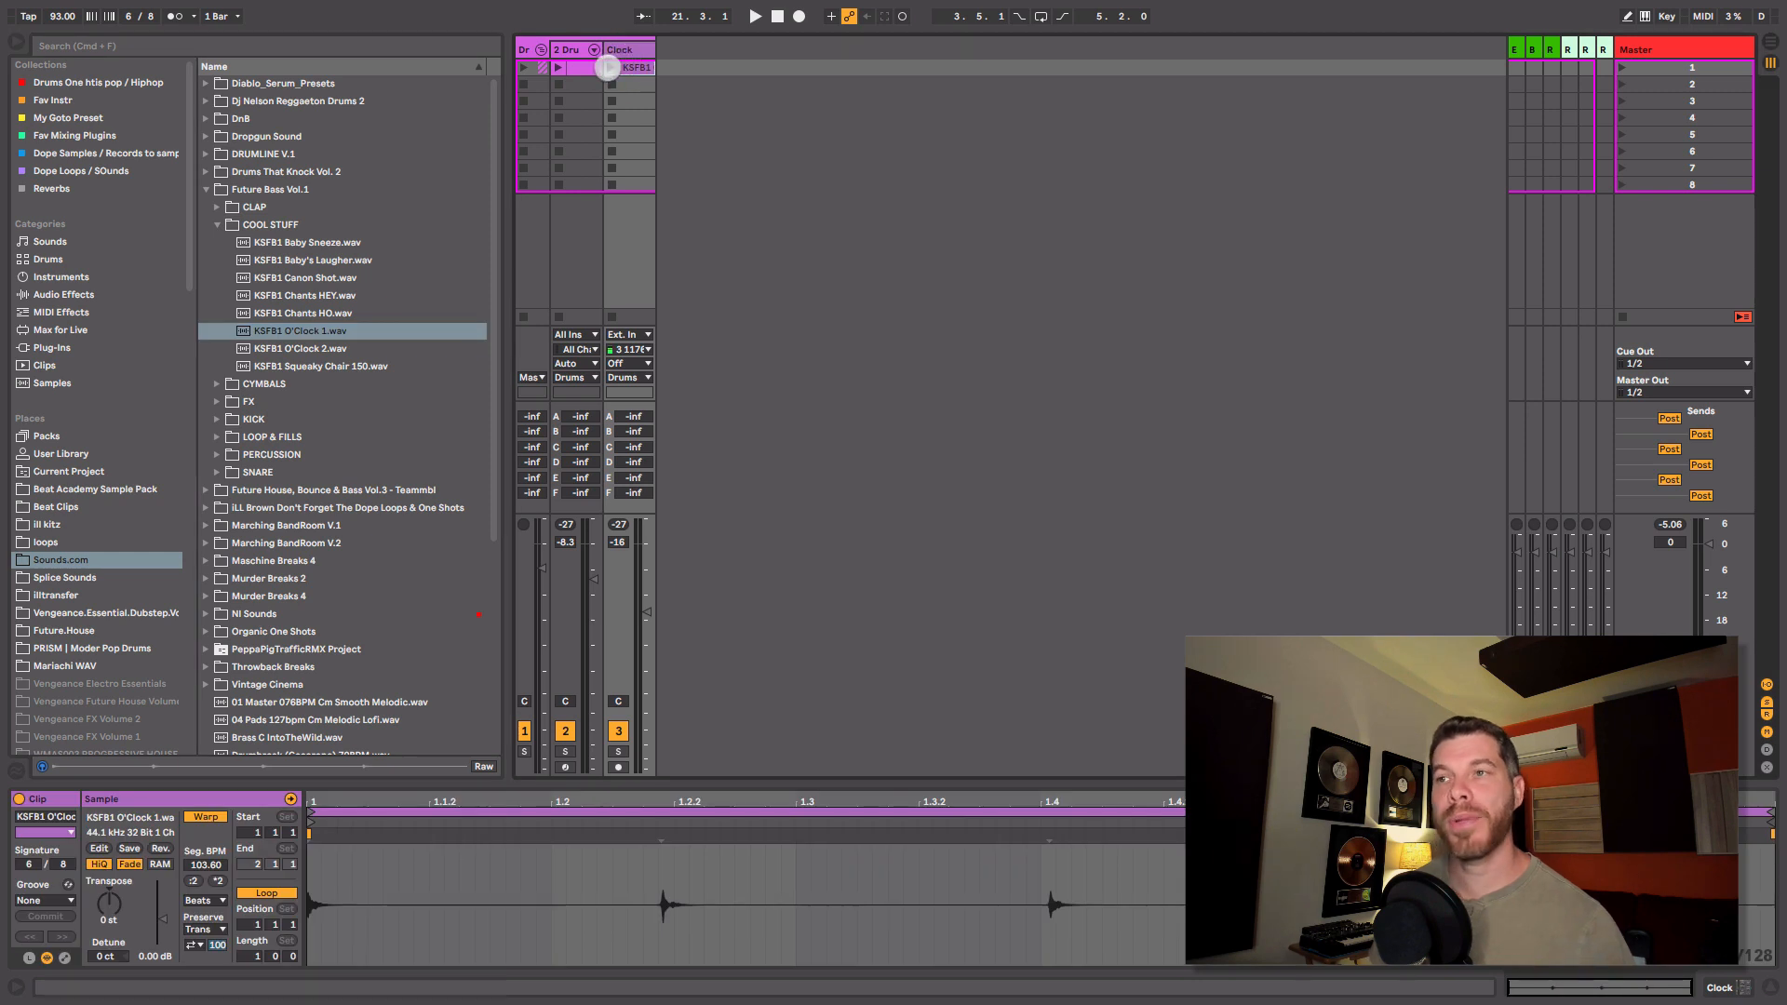
left_click(608, 67)
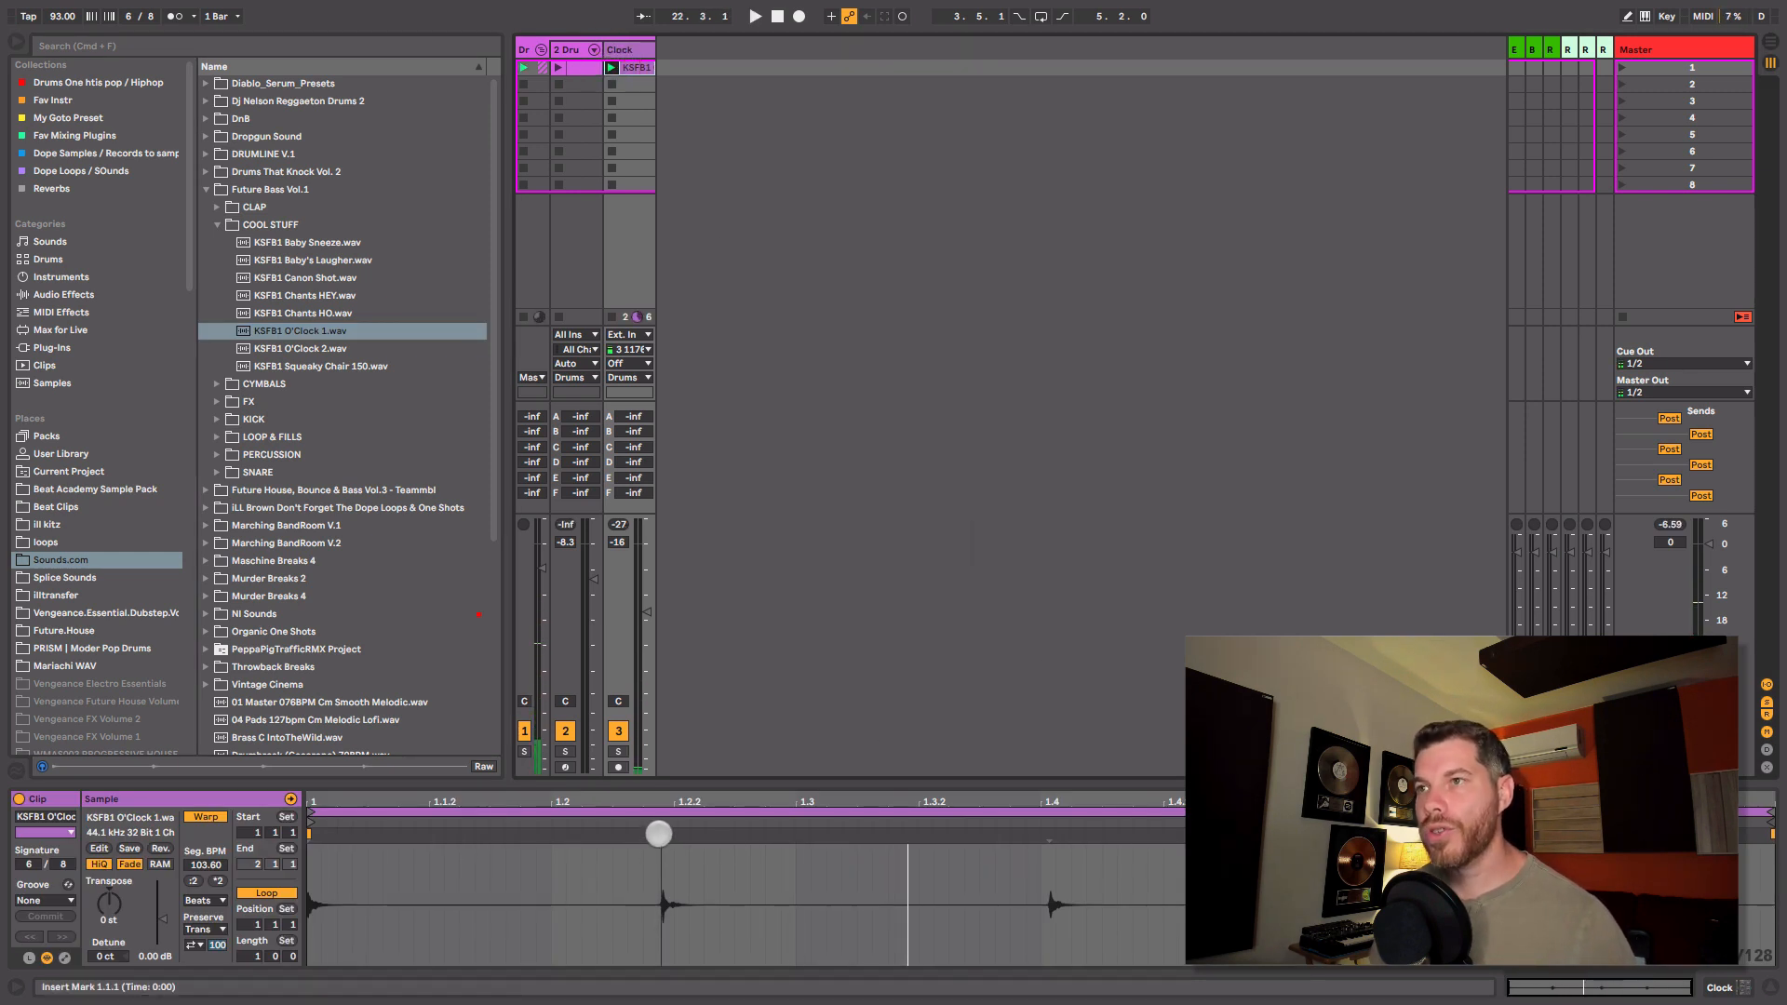
- Add a warp marker on the clock sample's second tick and align it to beat 1.2
left_click(659, 834)
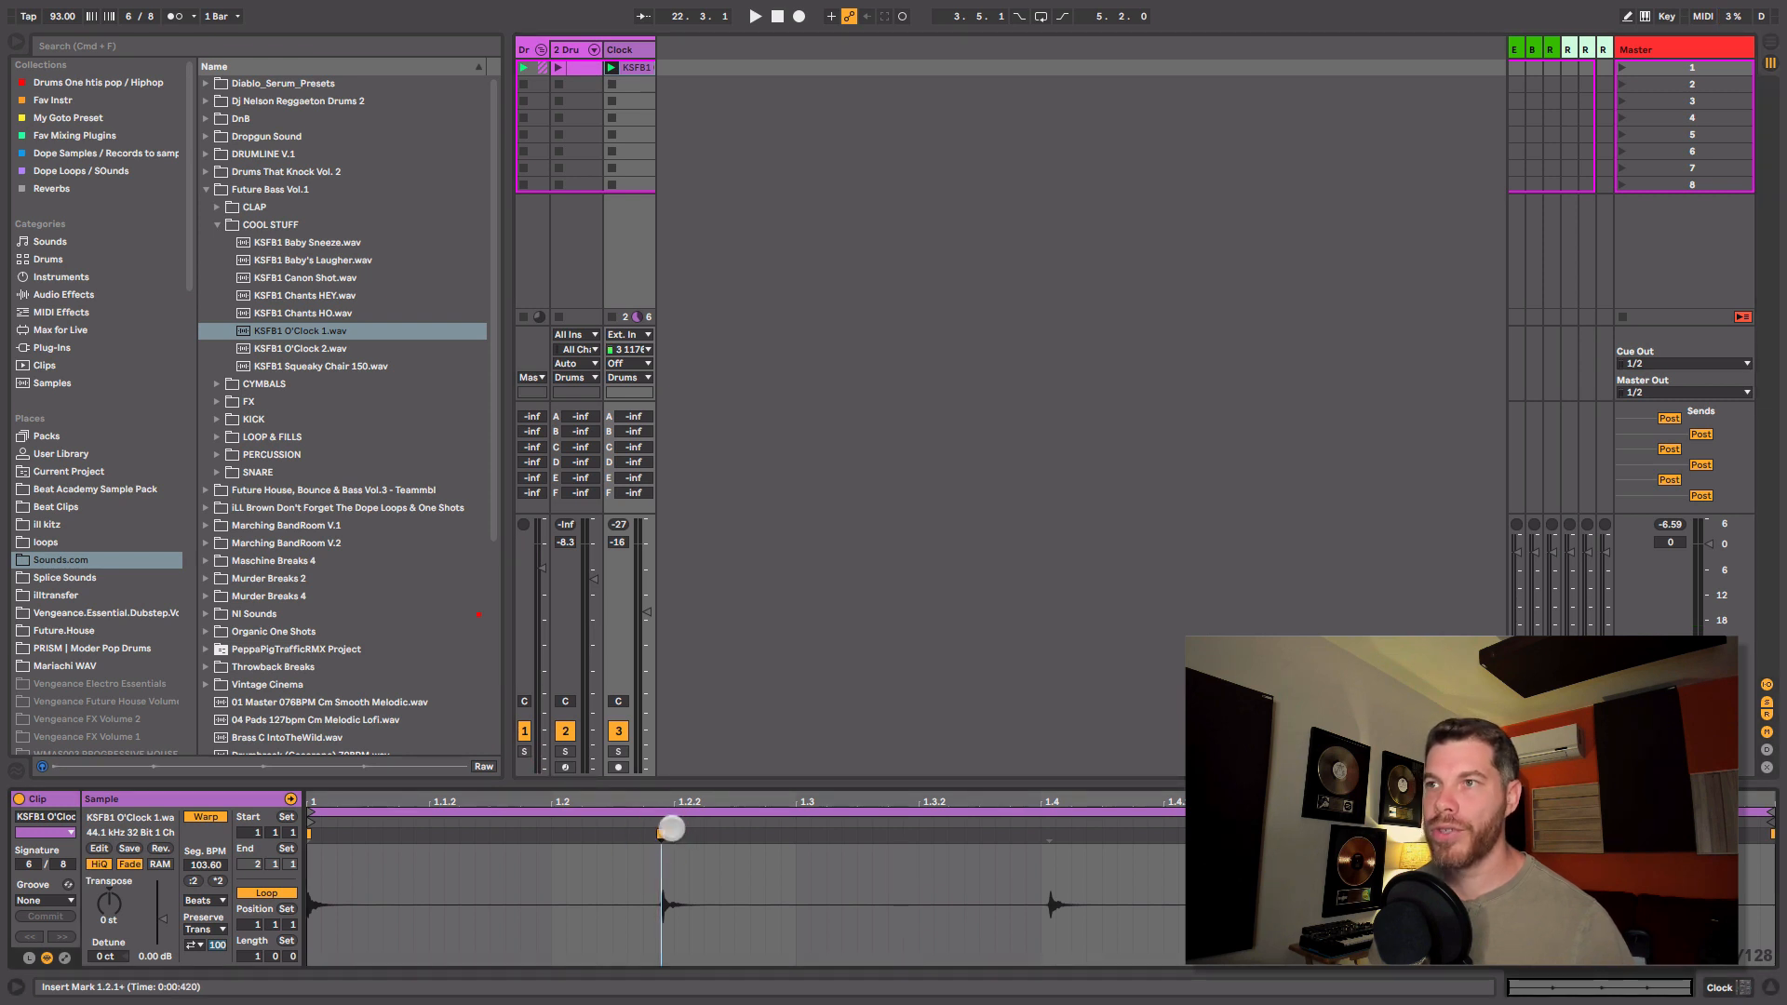
left_click_drag(659, 834, 550, 834)
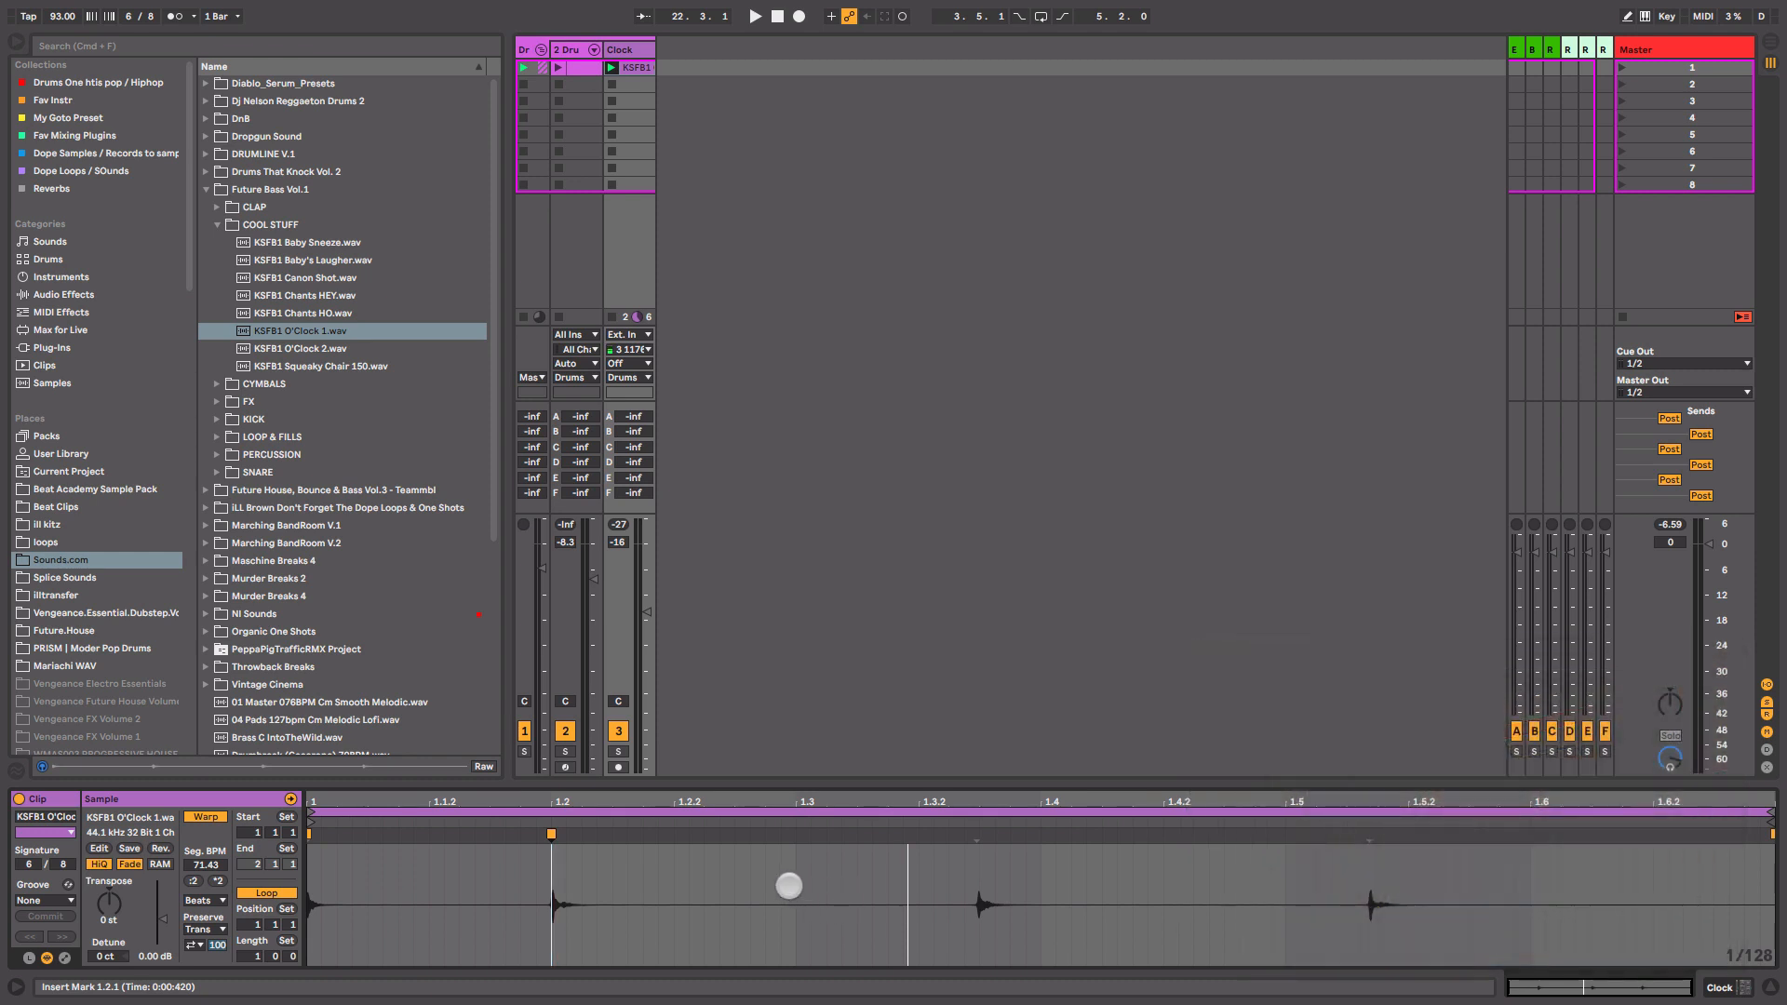
- Loop the clock clip over its first two beats, from 1.1.1 to 1.3.1, and play it back
left_click_drag(793, 877, 310, 889)
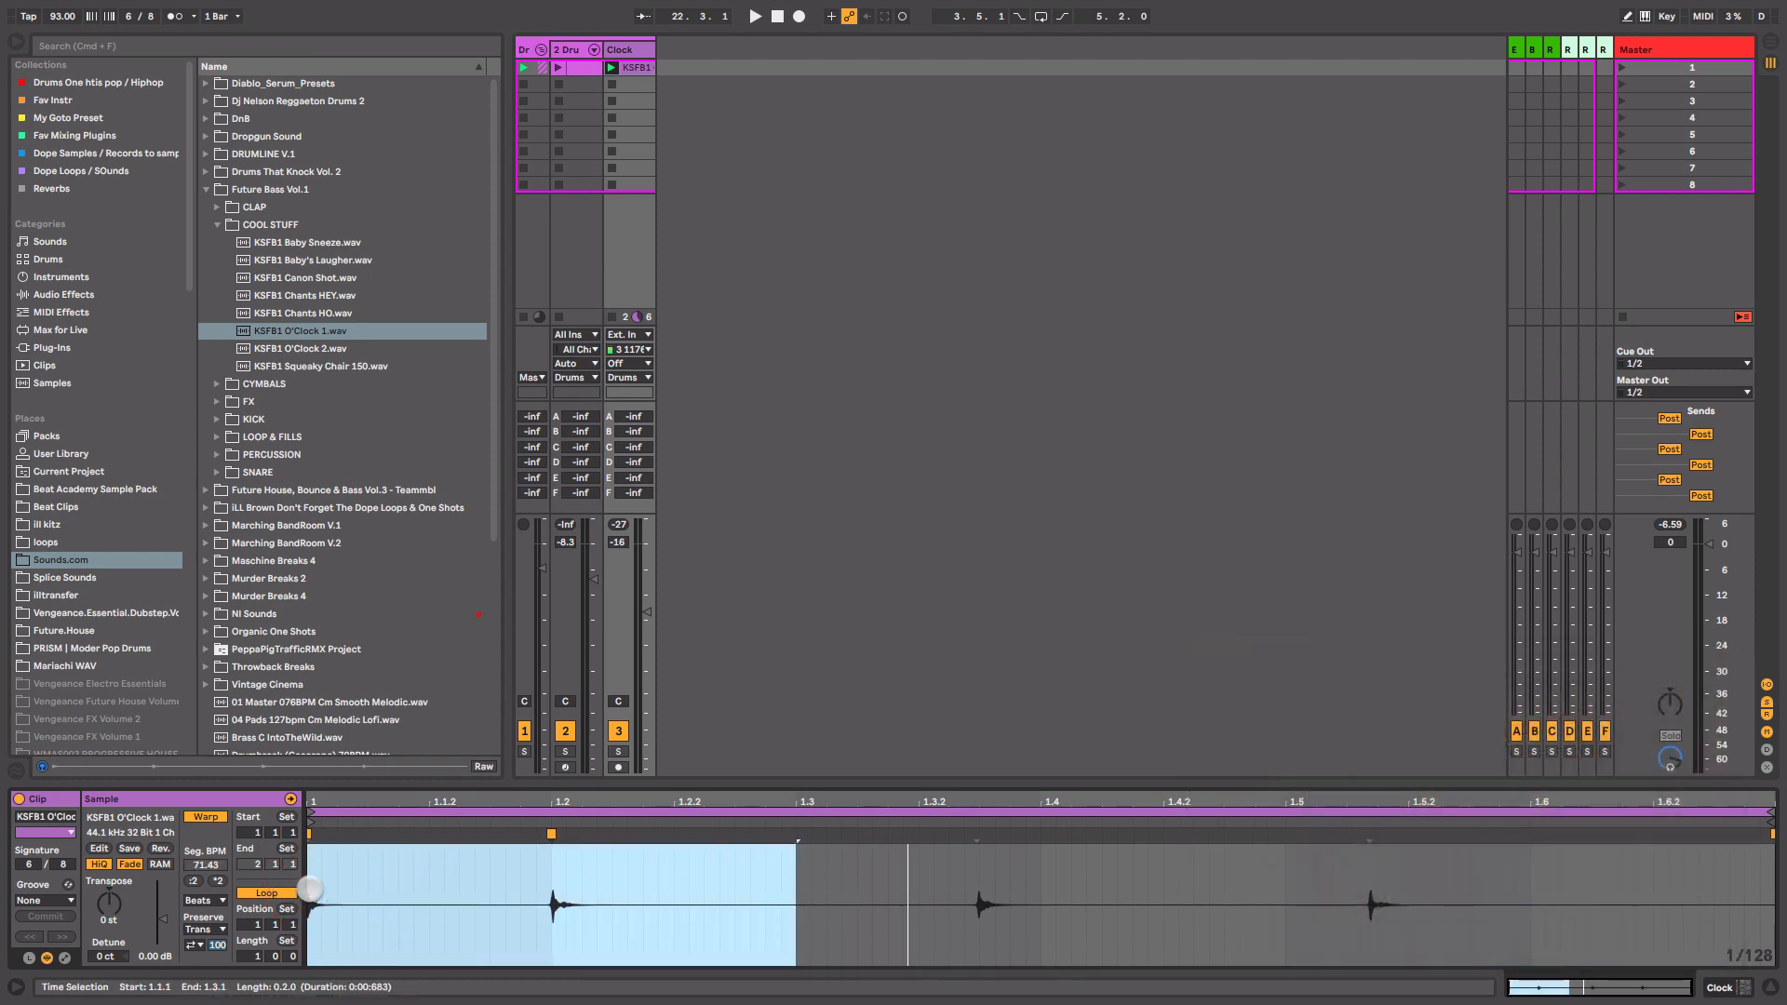
key("super+l")
key("space")
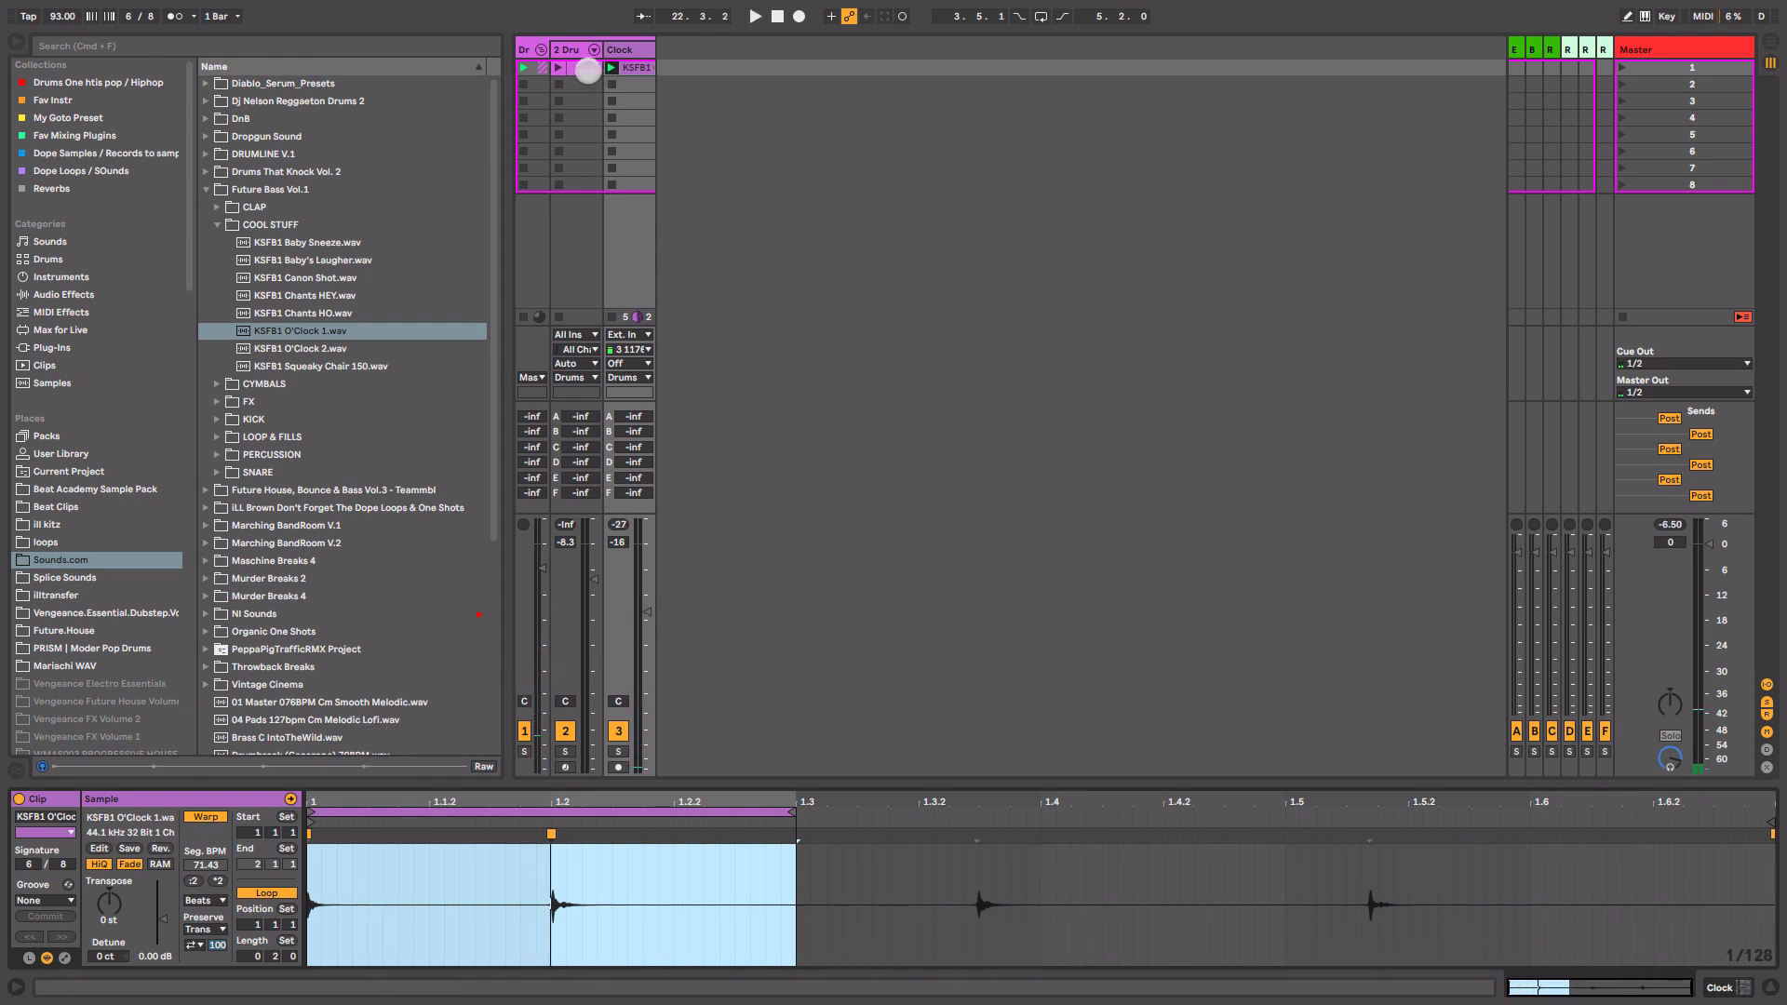
- Locate the Kick pad's source sample from the drum rack with Hot-Swap, and leave Hot-Swap mode
left_click(573, 48)
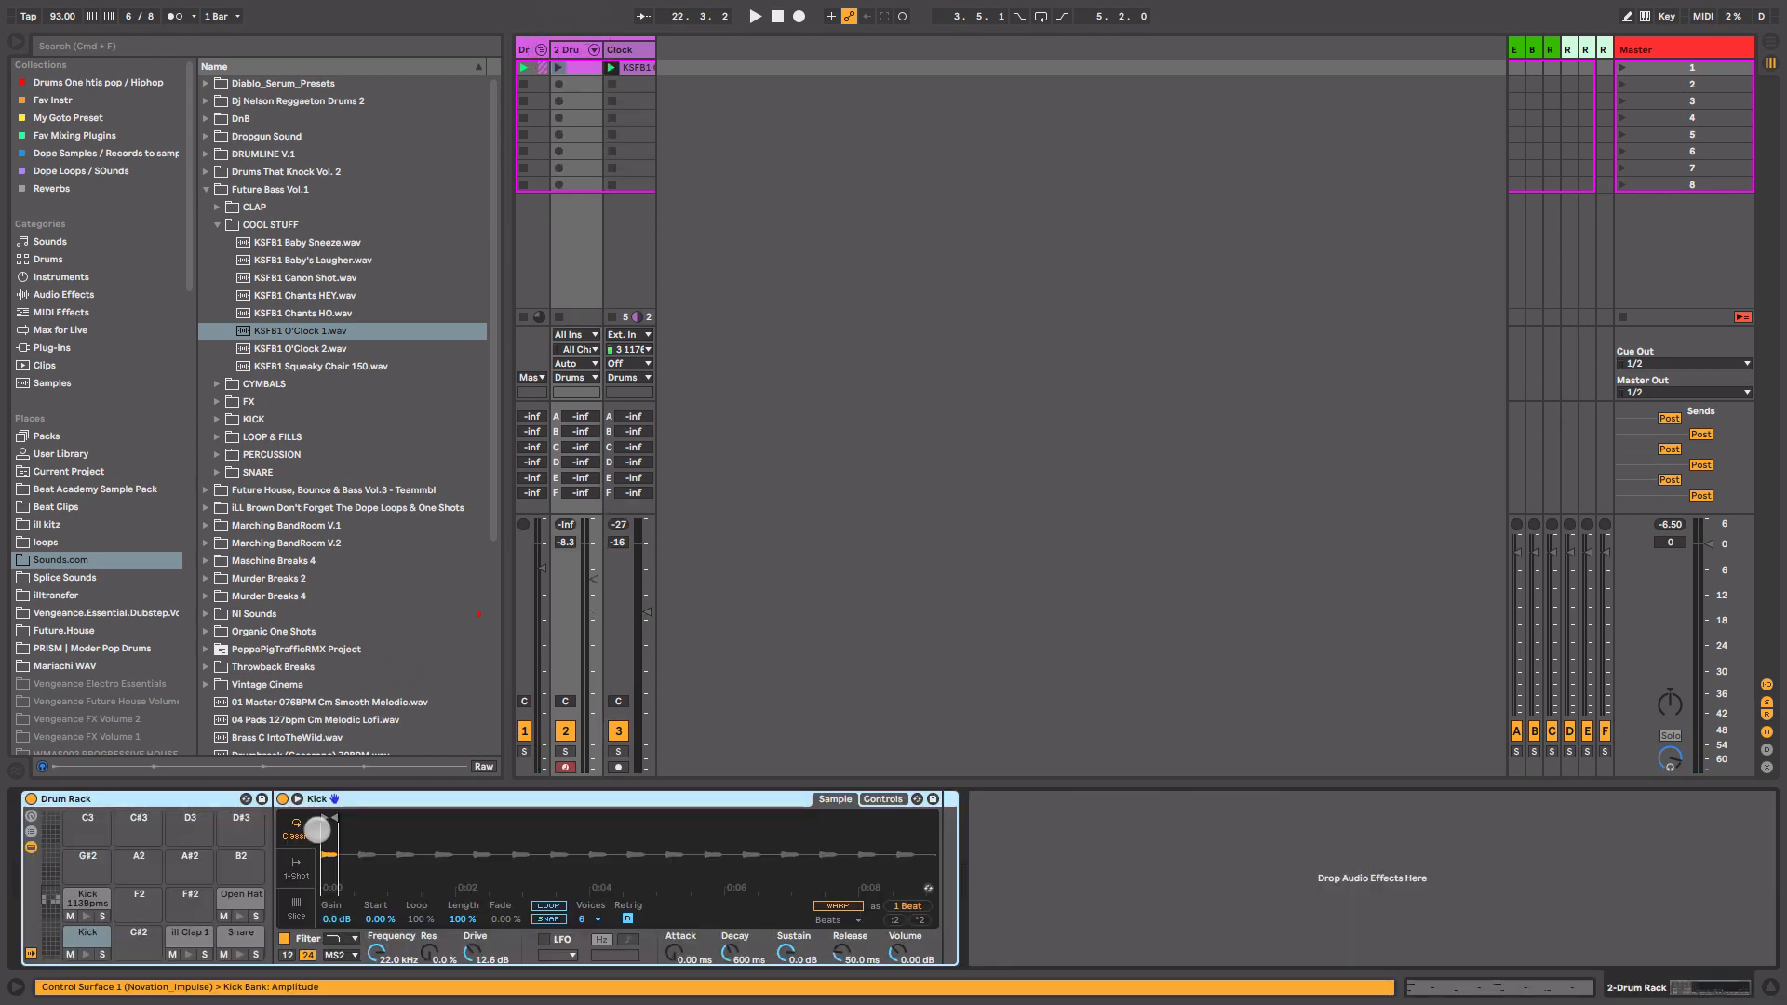
left_click(101, 941)
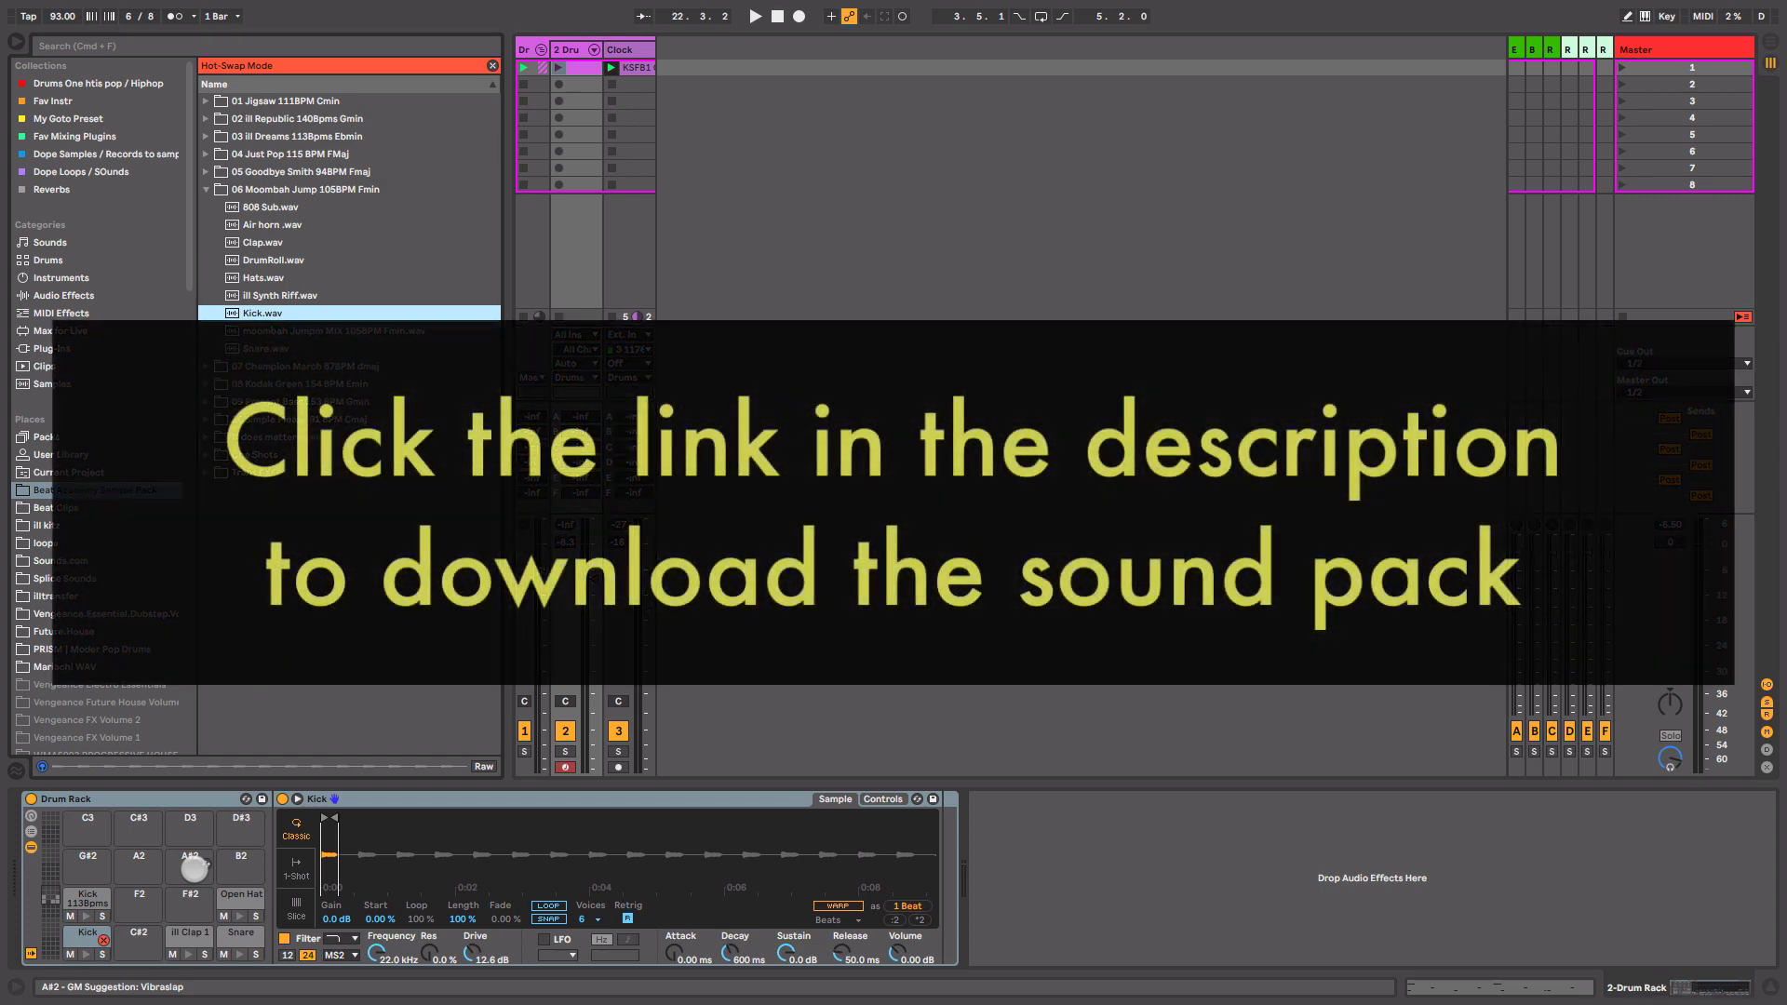
left_click(103, 938)
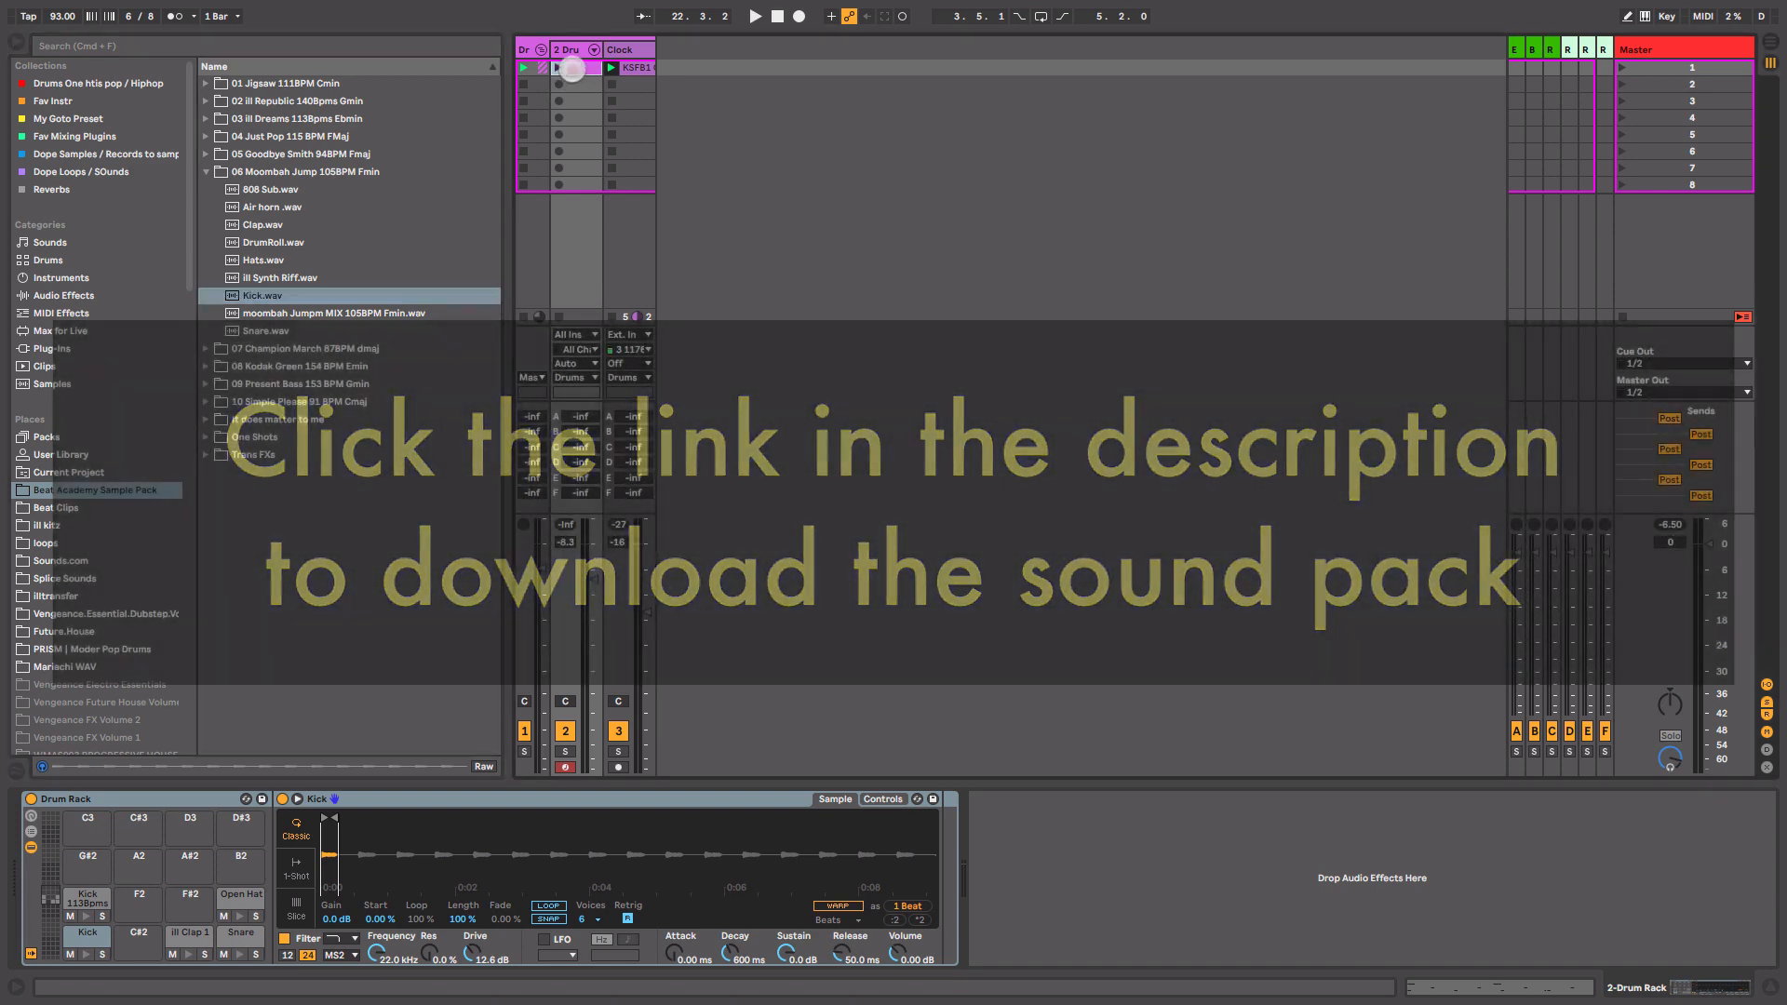
- Open the drum rack's clip in an enlarged note editor and audition its pattern
left_click(564, 67)
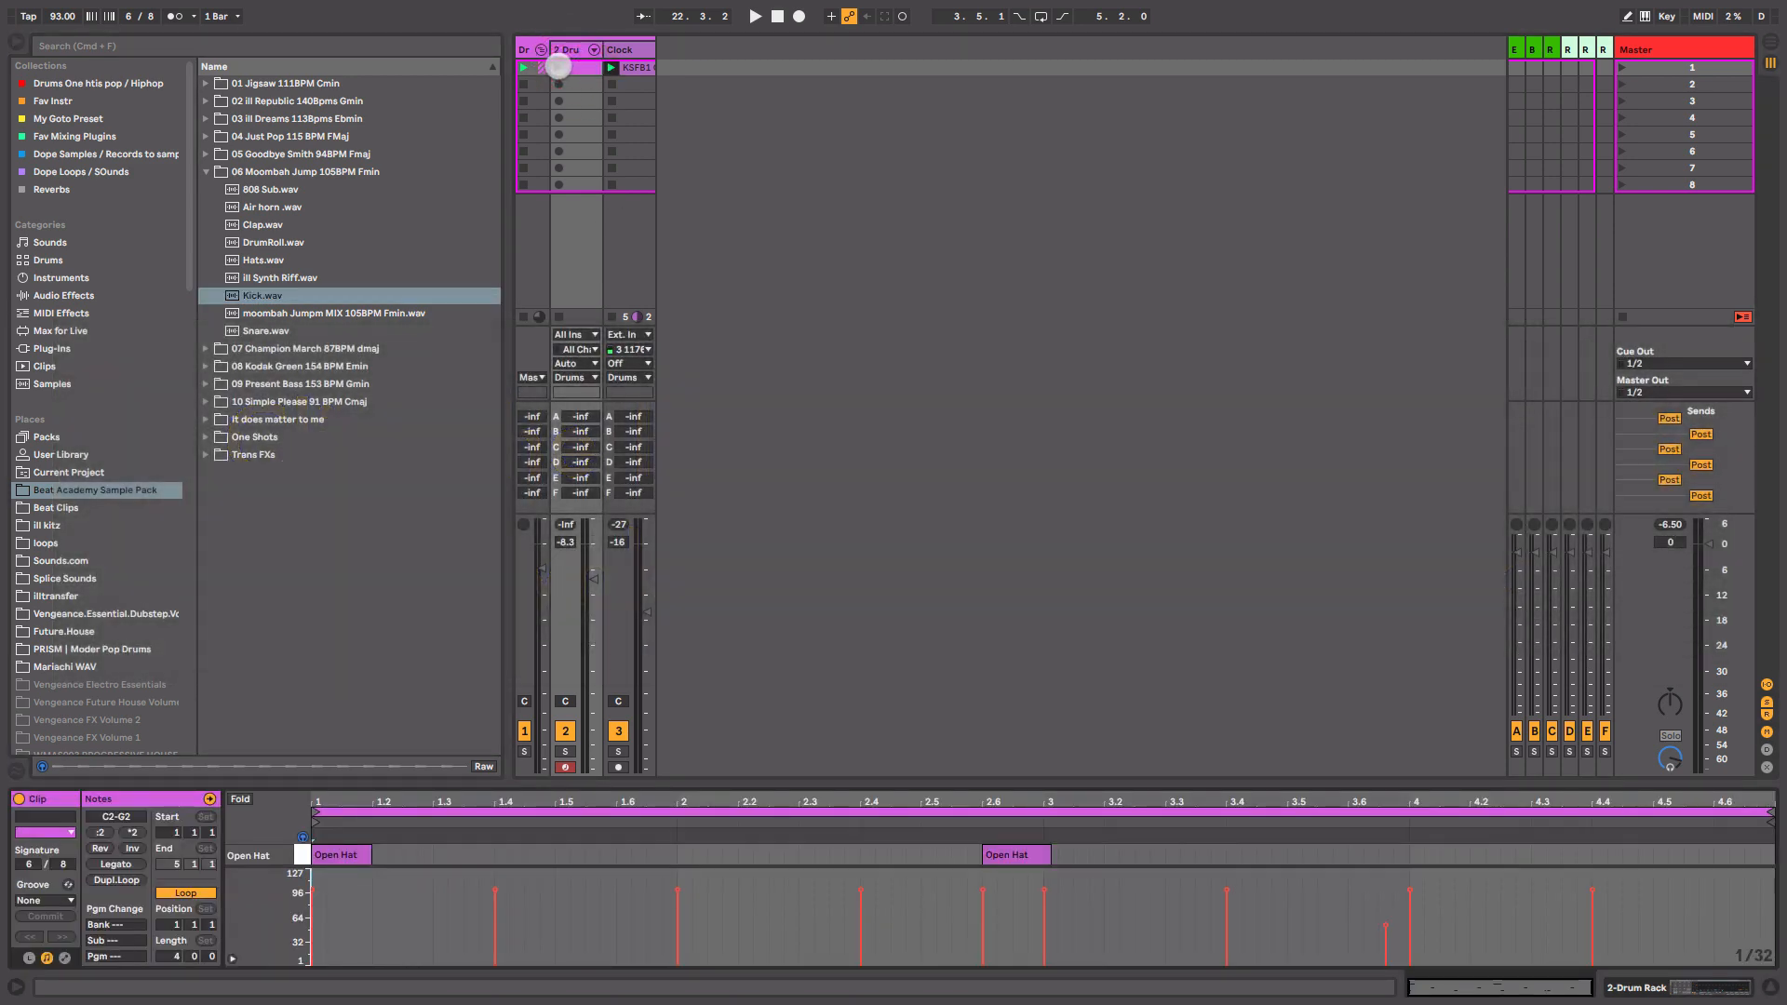
left_click_drag(755, 780, 791, 569)
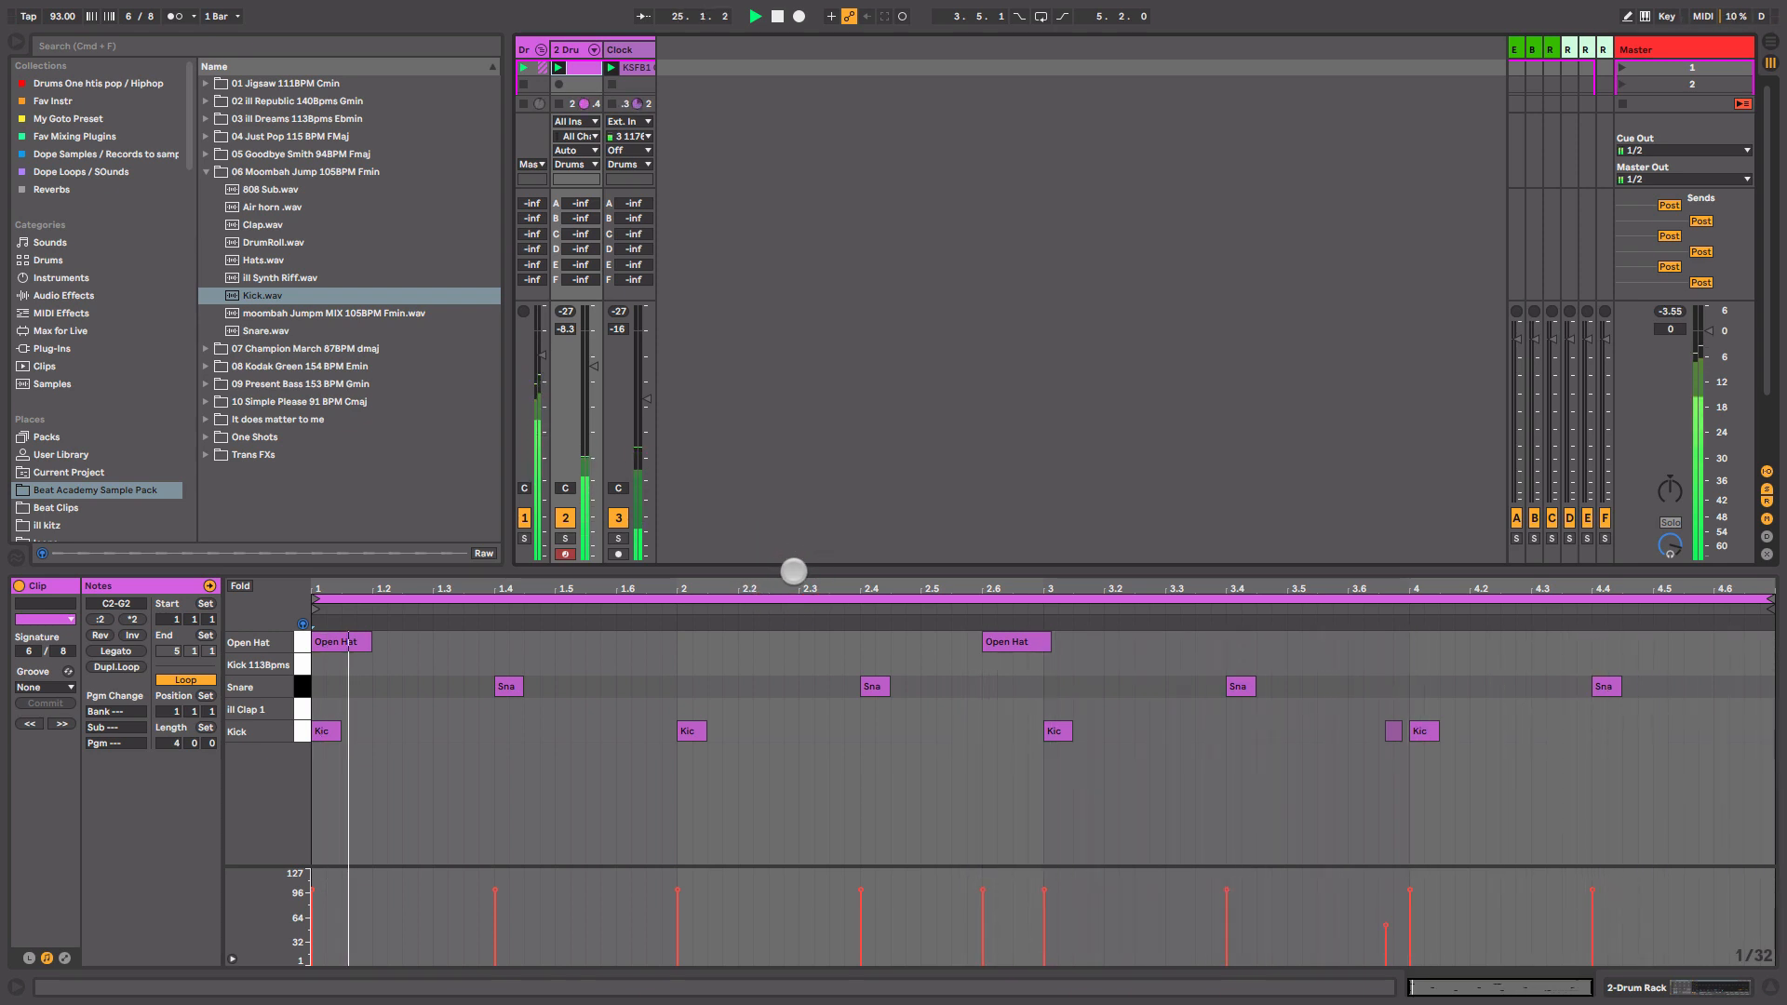
key("space")
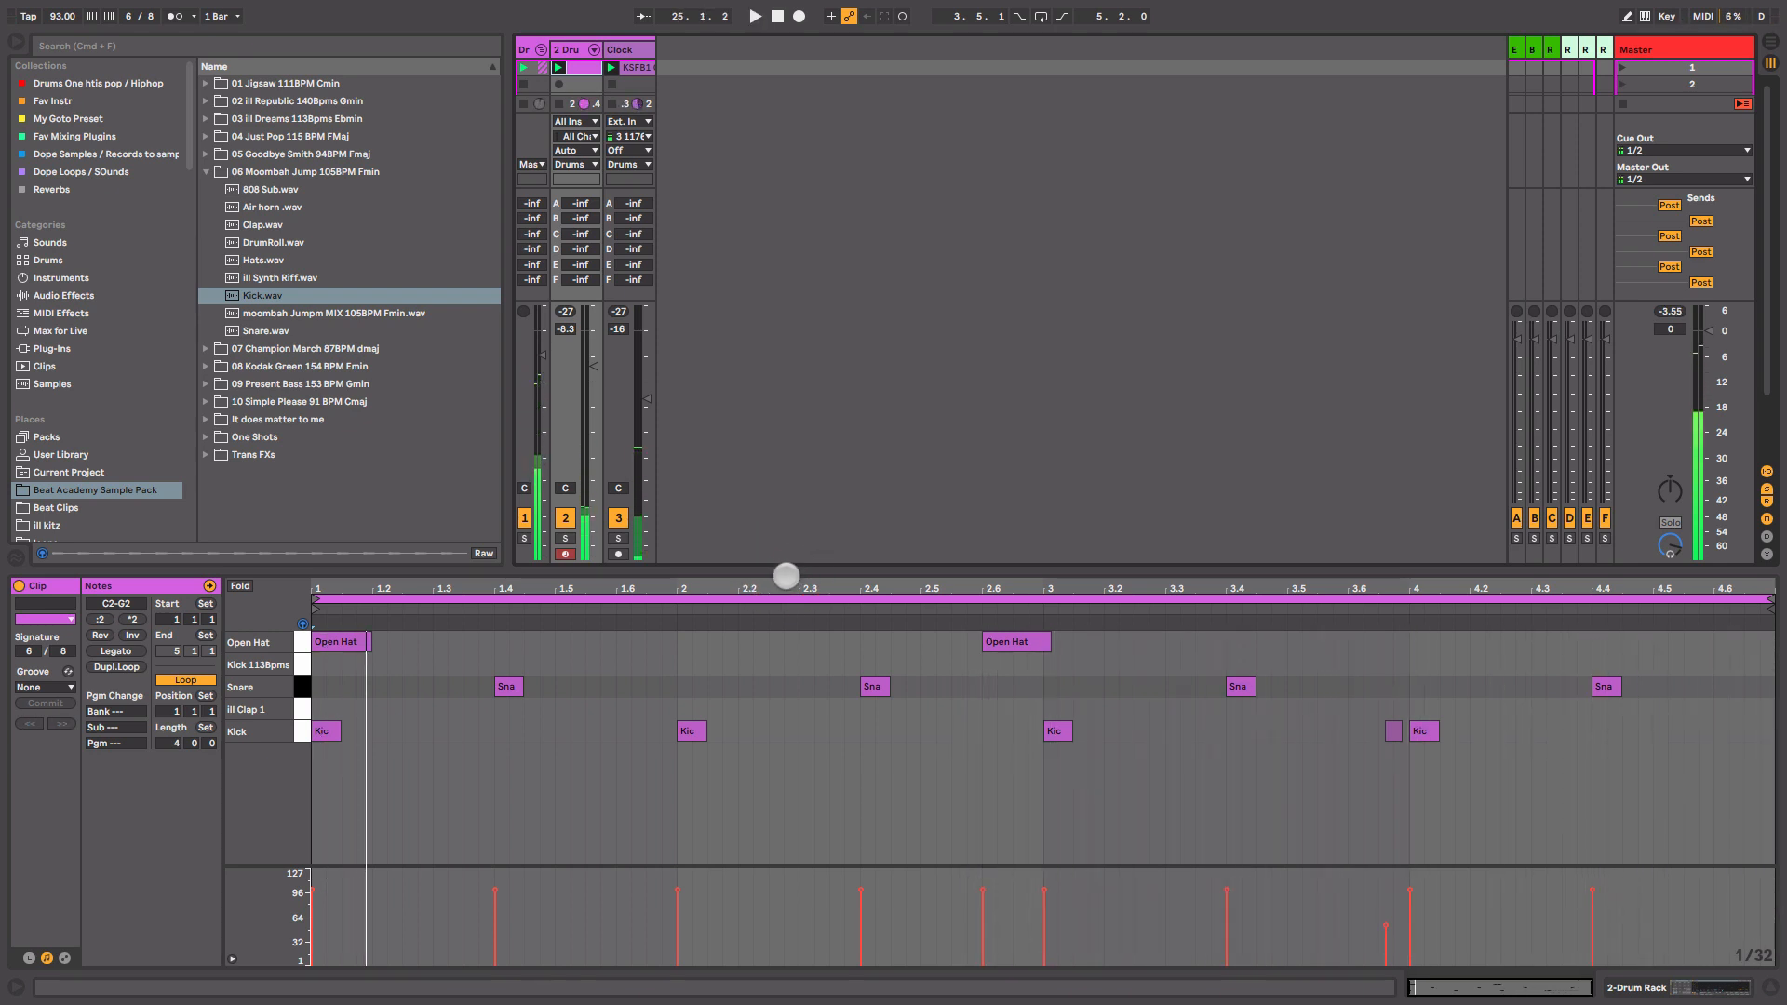
- Duplicate all Snare notes onto the ill Clap 1 lane so each snare is layered with a clap
left_click(302, 686)
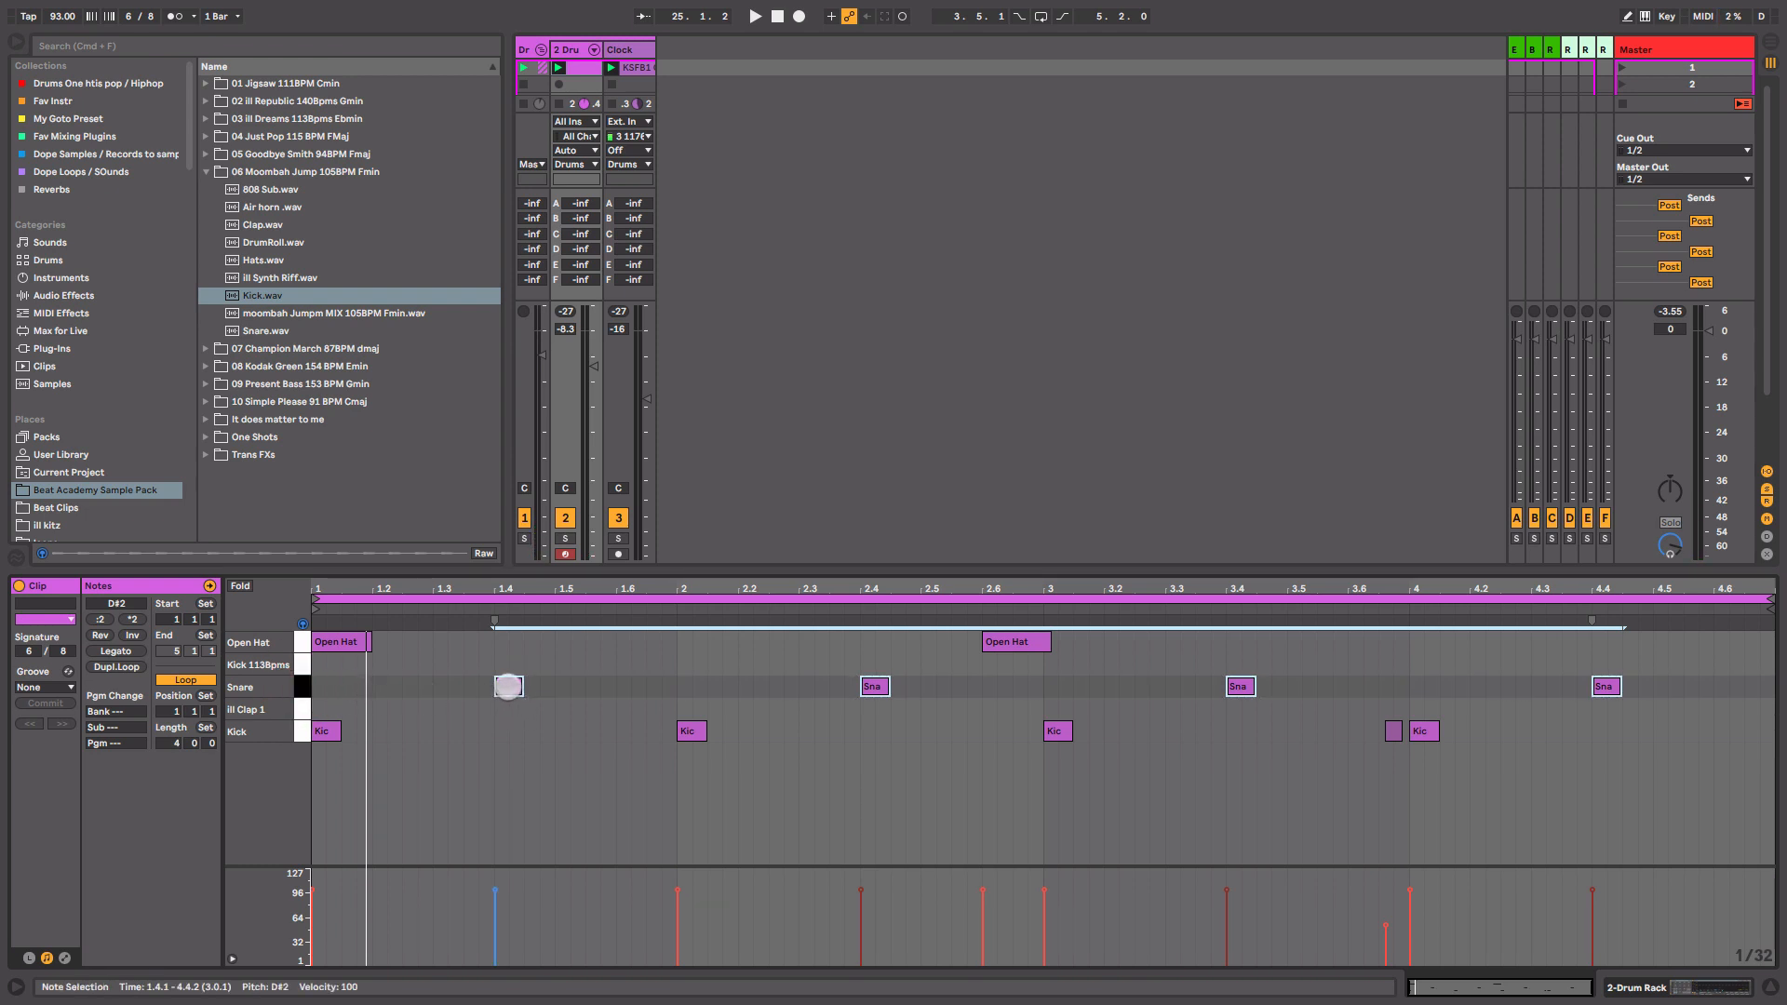
left_click_drag(508, 686, 508, 704)
left_click_drag(479, 586, 484, 653)
left_click_drag(596, 653, 668, 584)
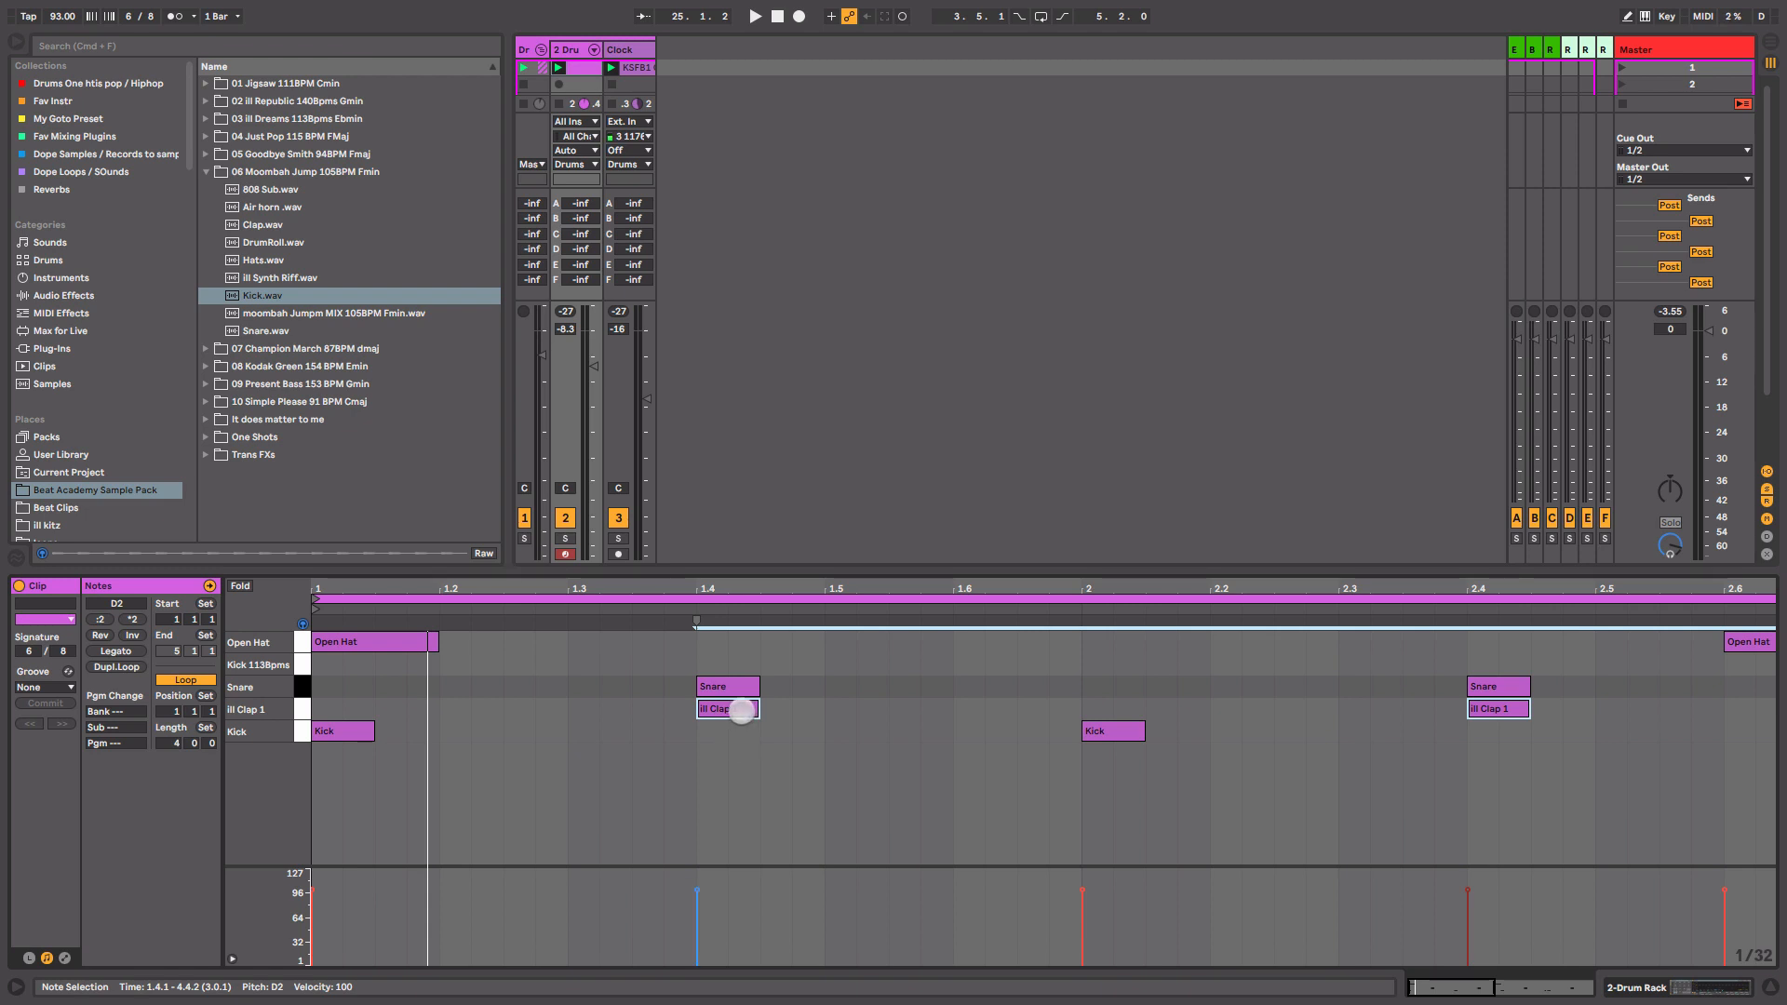
- Shift all the clap notes slightly ahead of the snares and play back the pattern
left_click(741, 711)
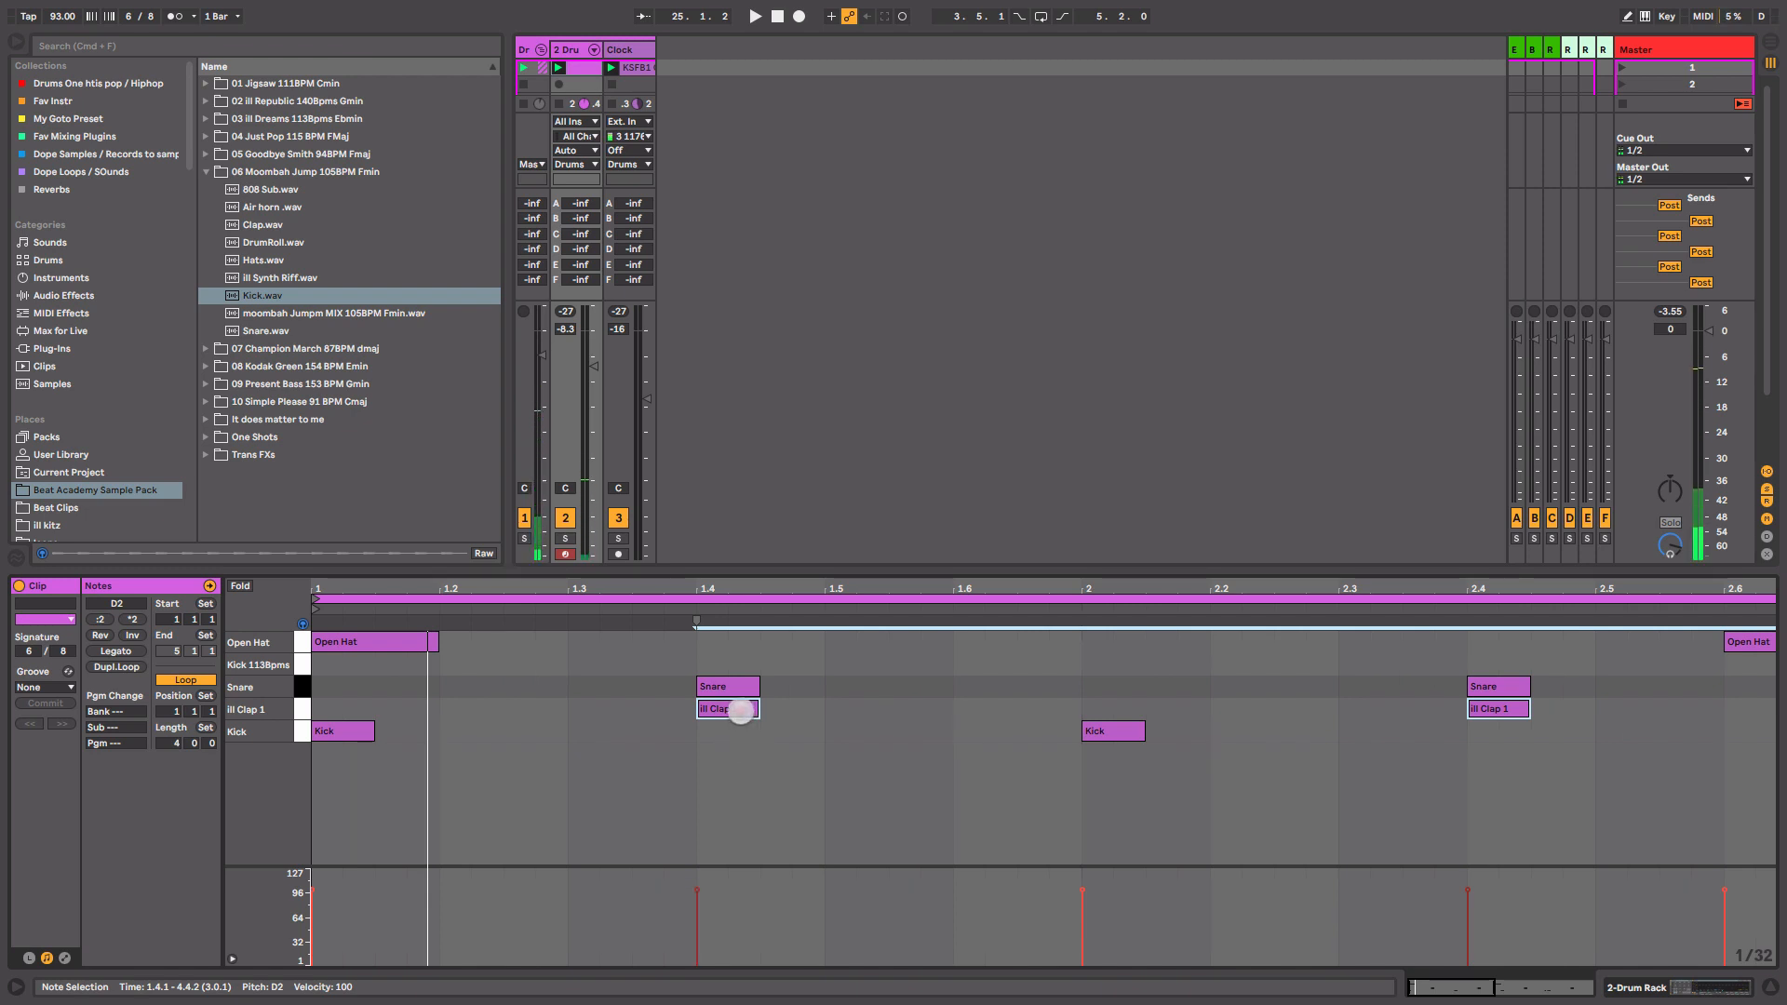
left_click_drag(741, 712, 725, 712)
key("space")
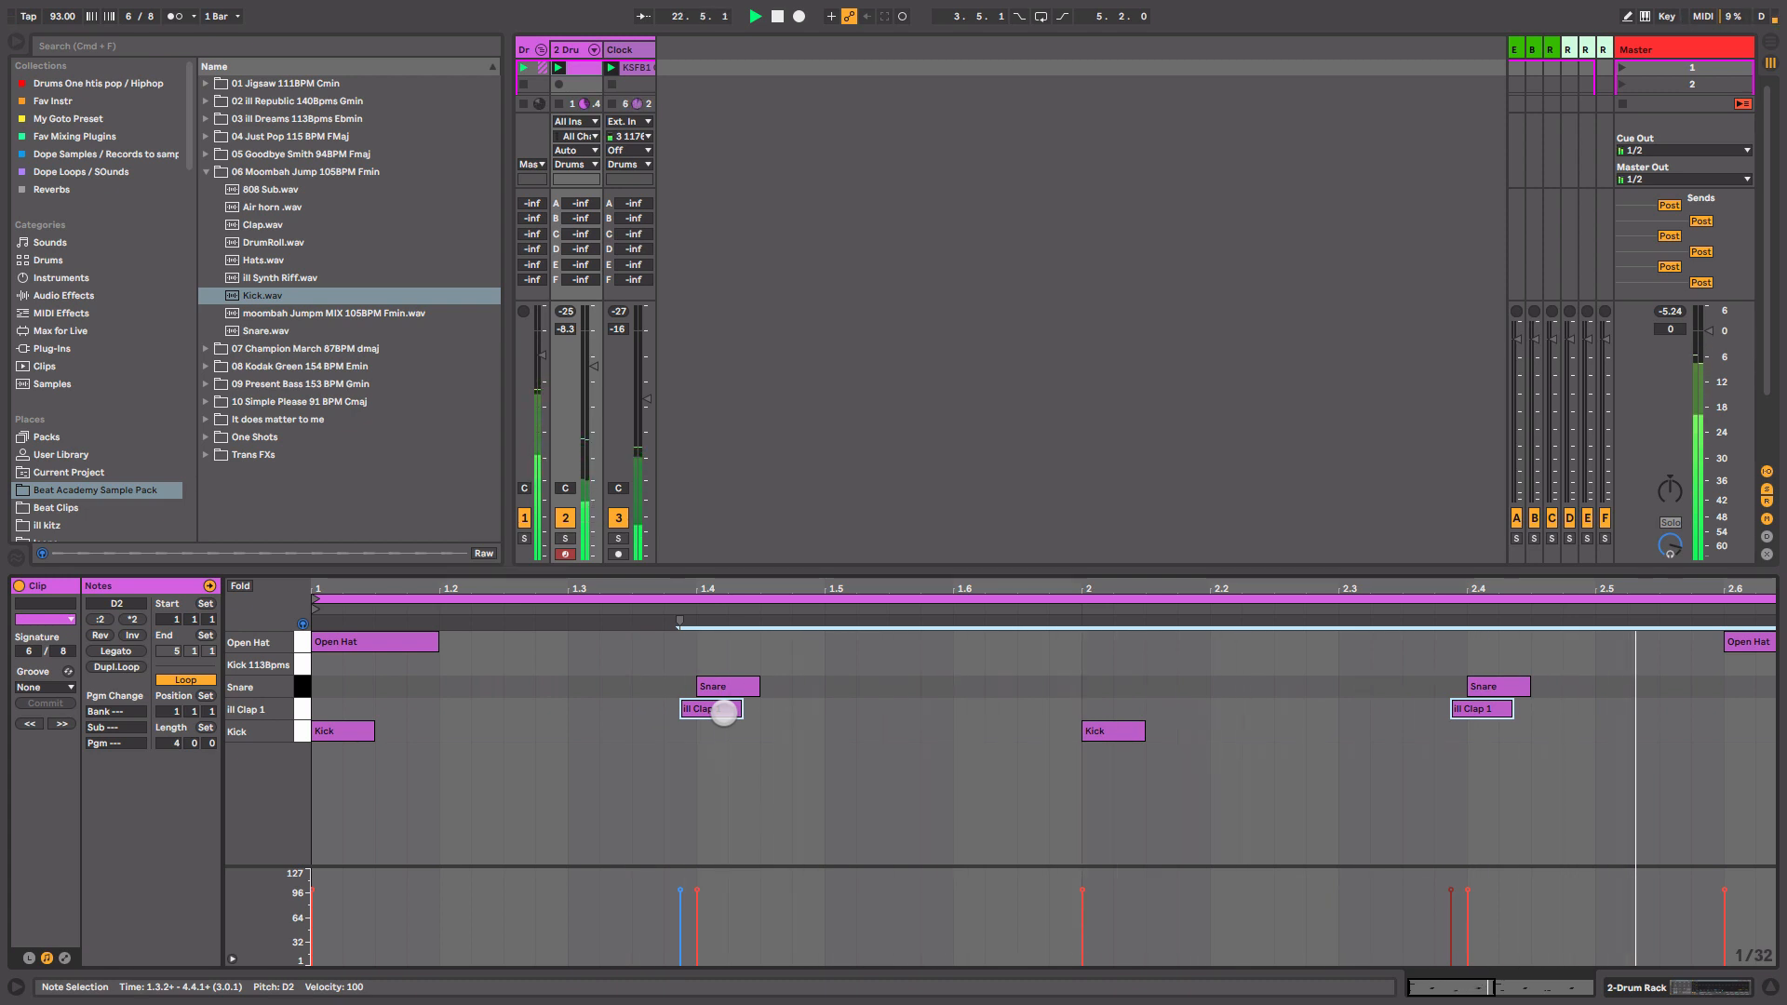
key("space")
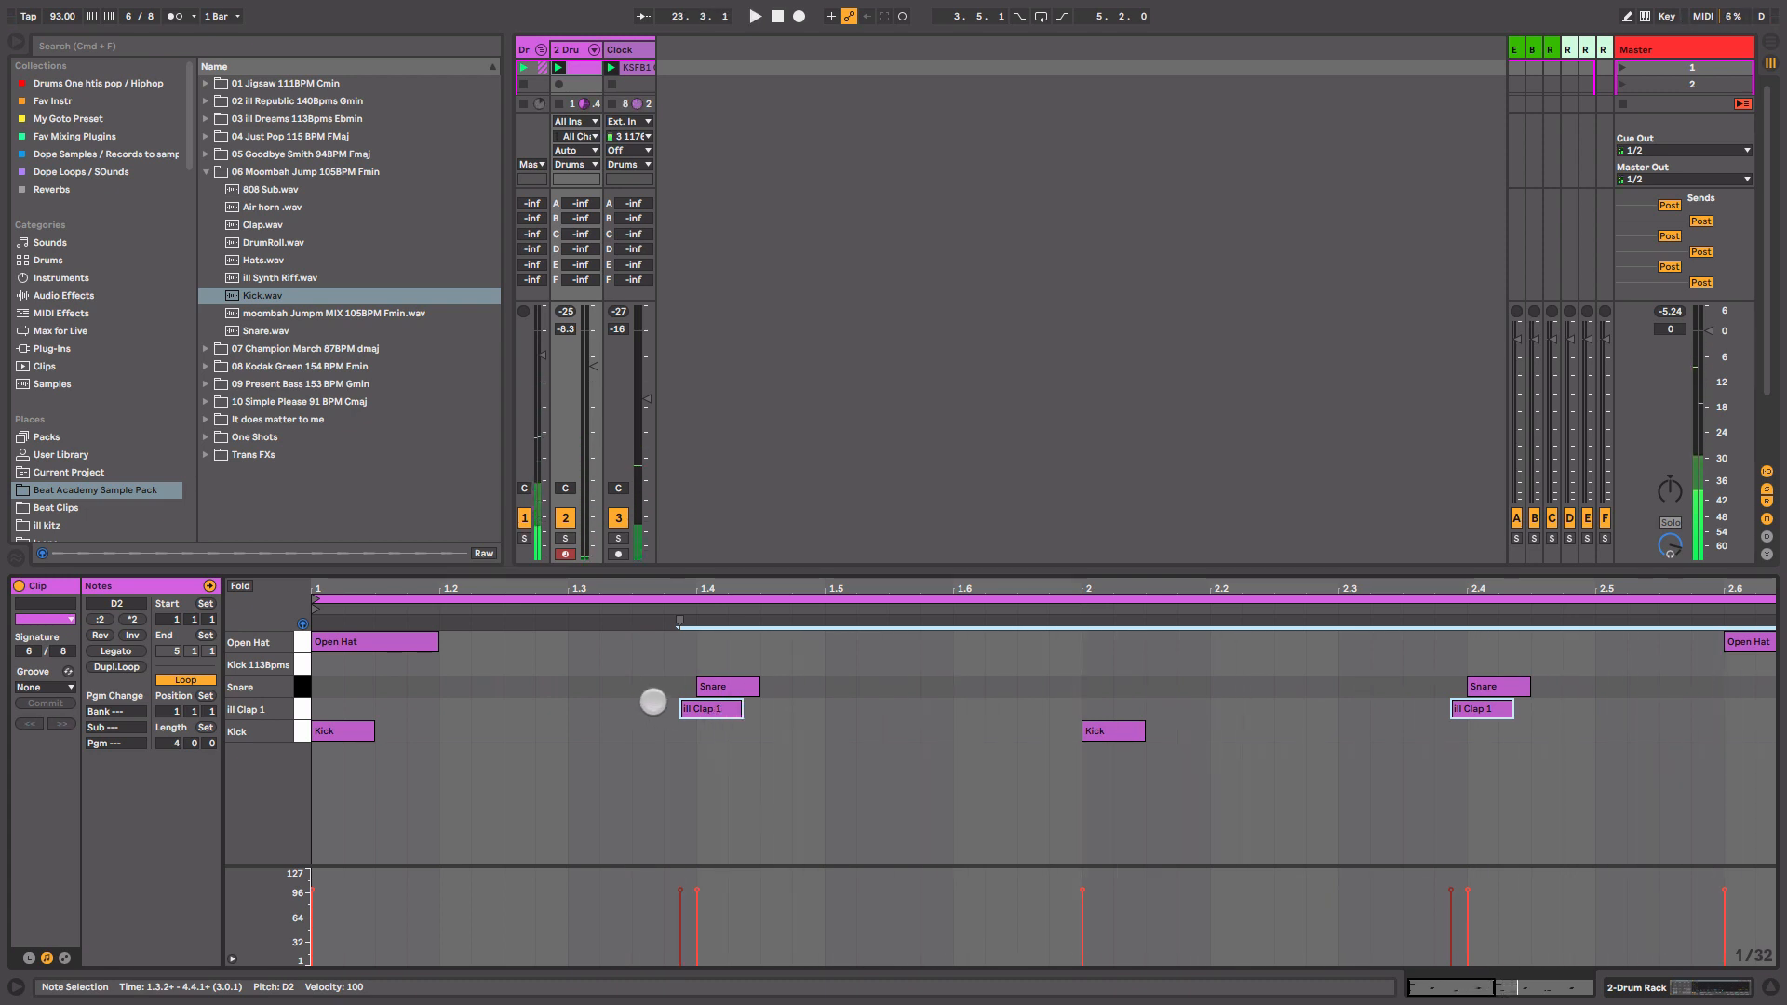
- Audition the pattern with and without the claps, and nudge the clap notes closer to the snares
key("space")
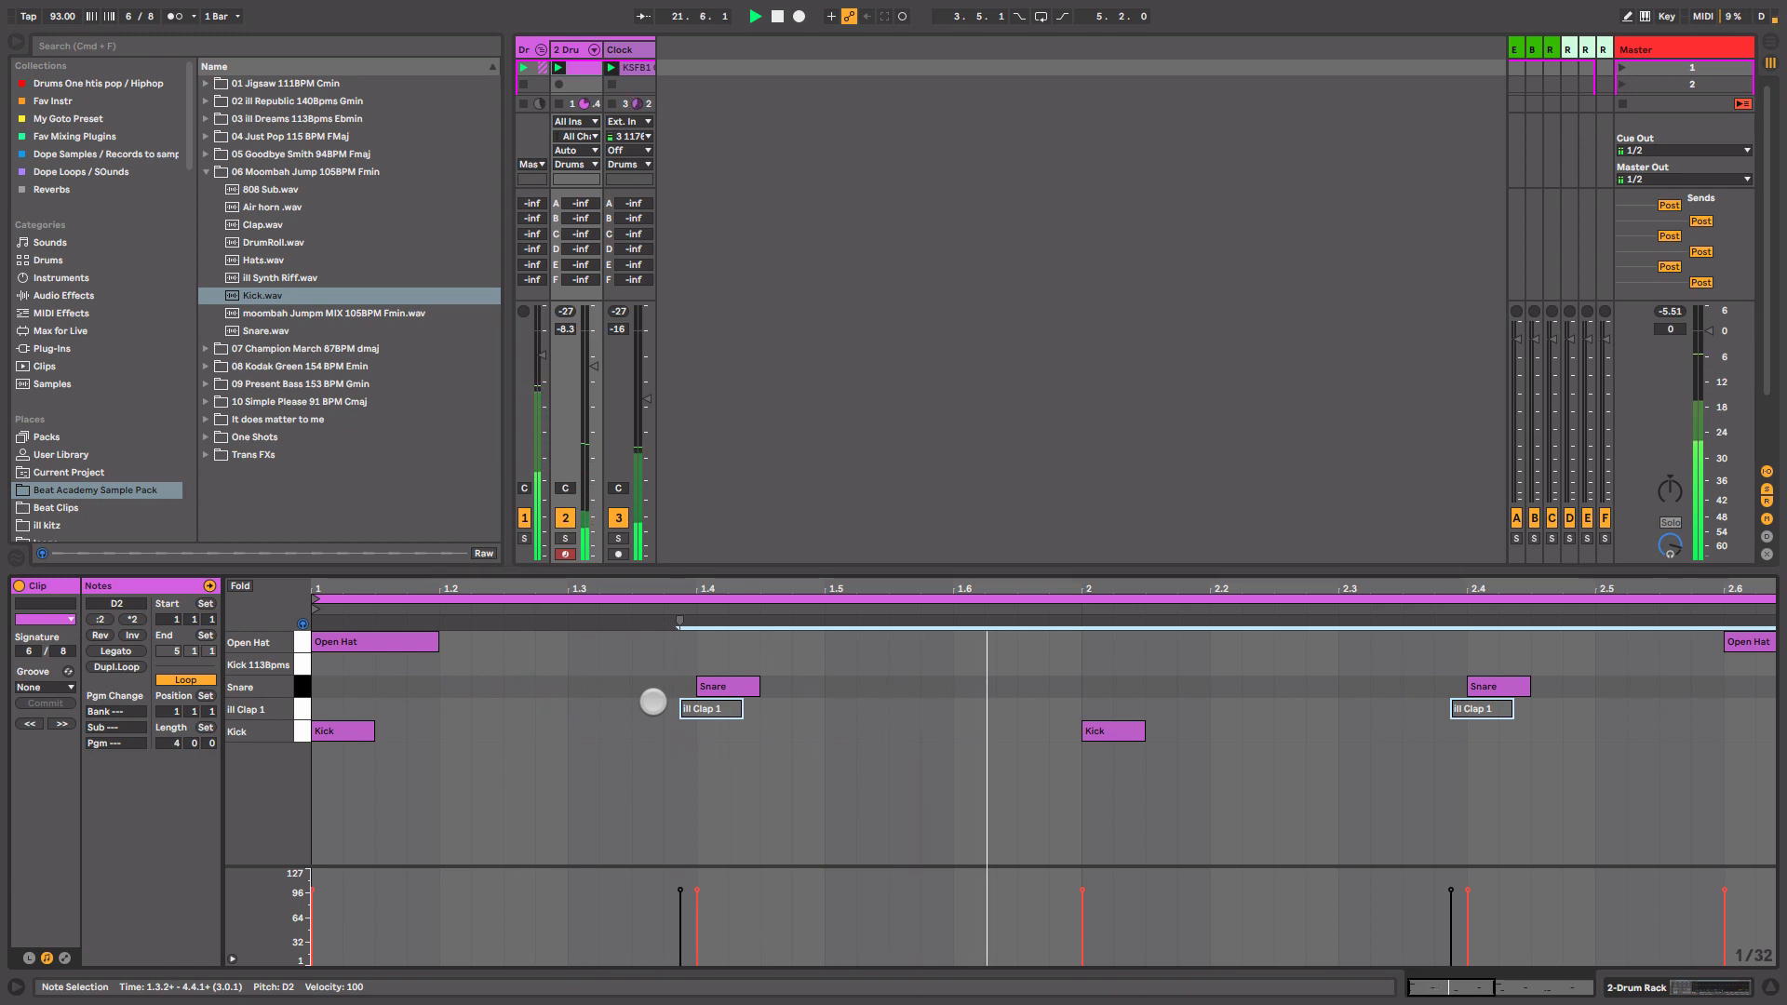
key("space")
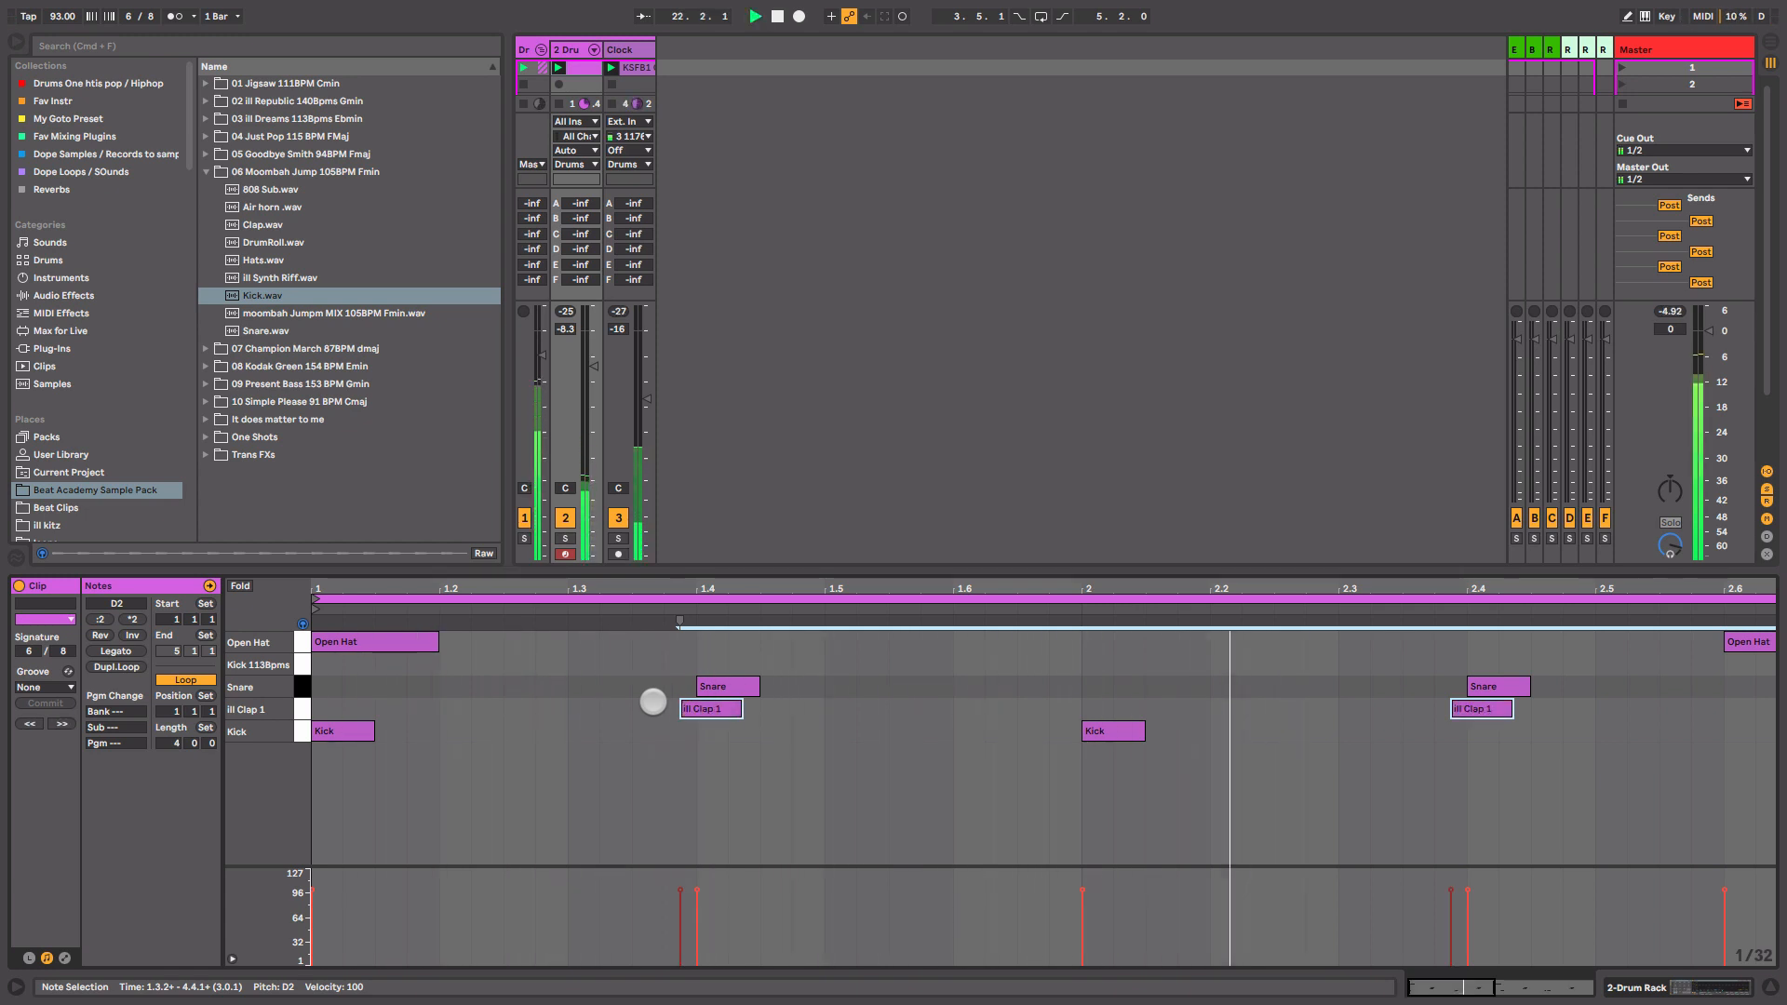
key("space")
left_click_drag(700, 717, 714, 710)
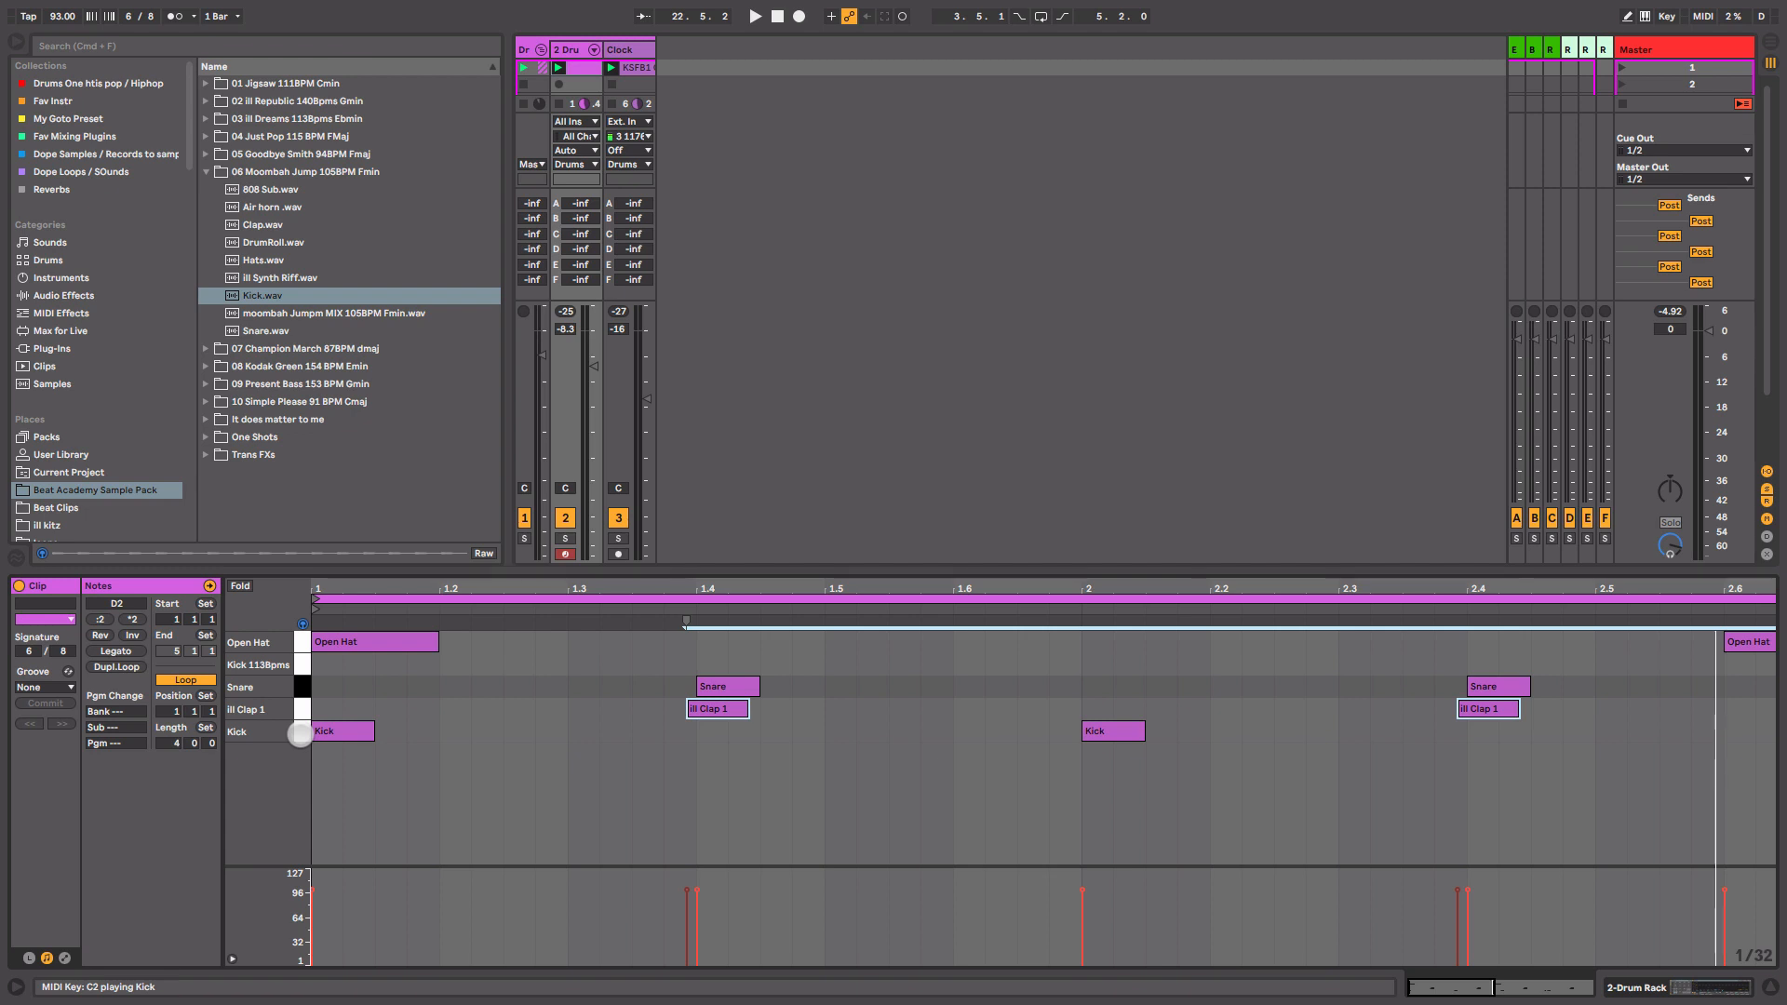
- Duplicate all Kick notes onto the Kick 113Bpms lane and play back the layered kicks over the full clip
left_click(300, 734)
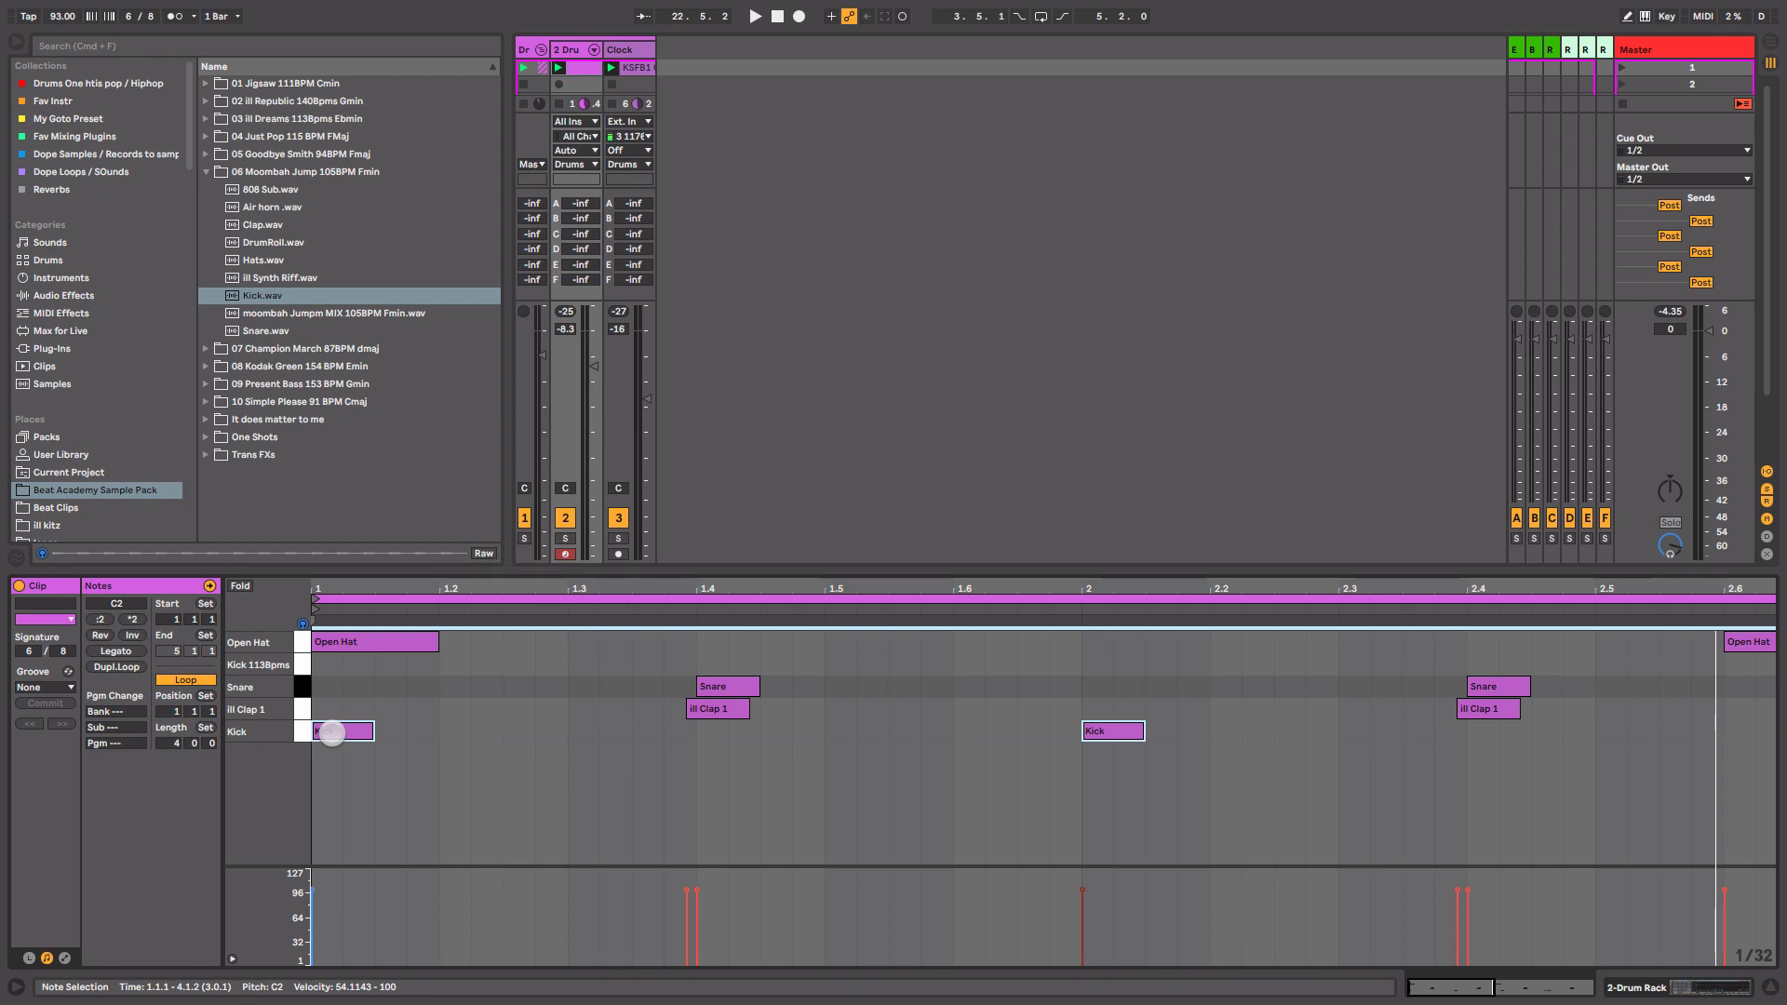
left_click_drag(332, 733, 334, 664)
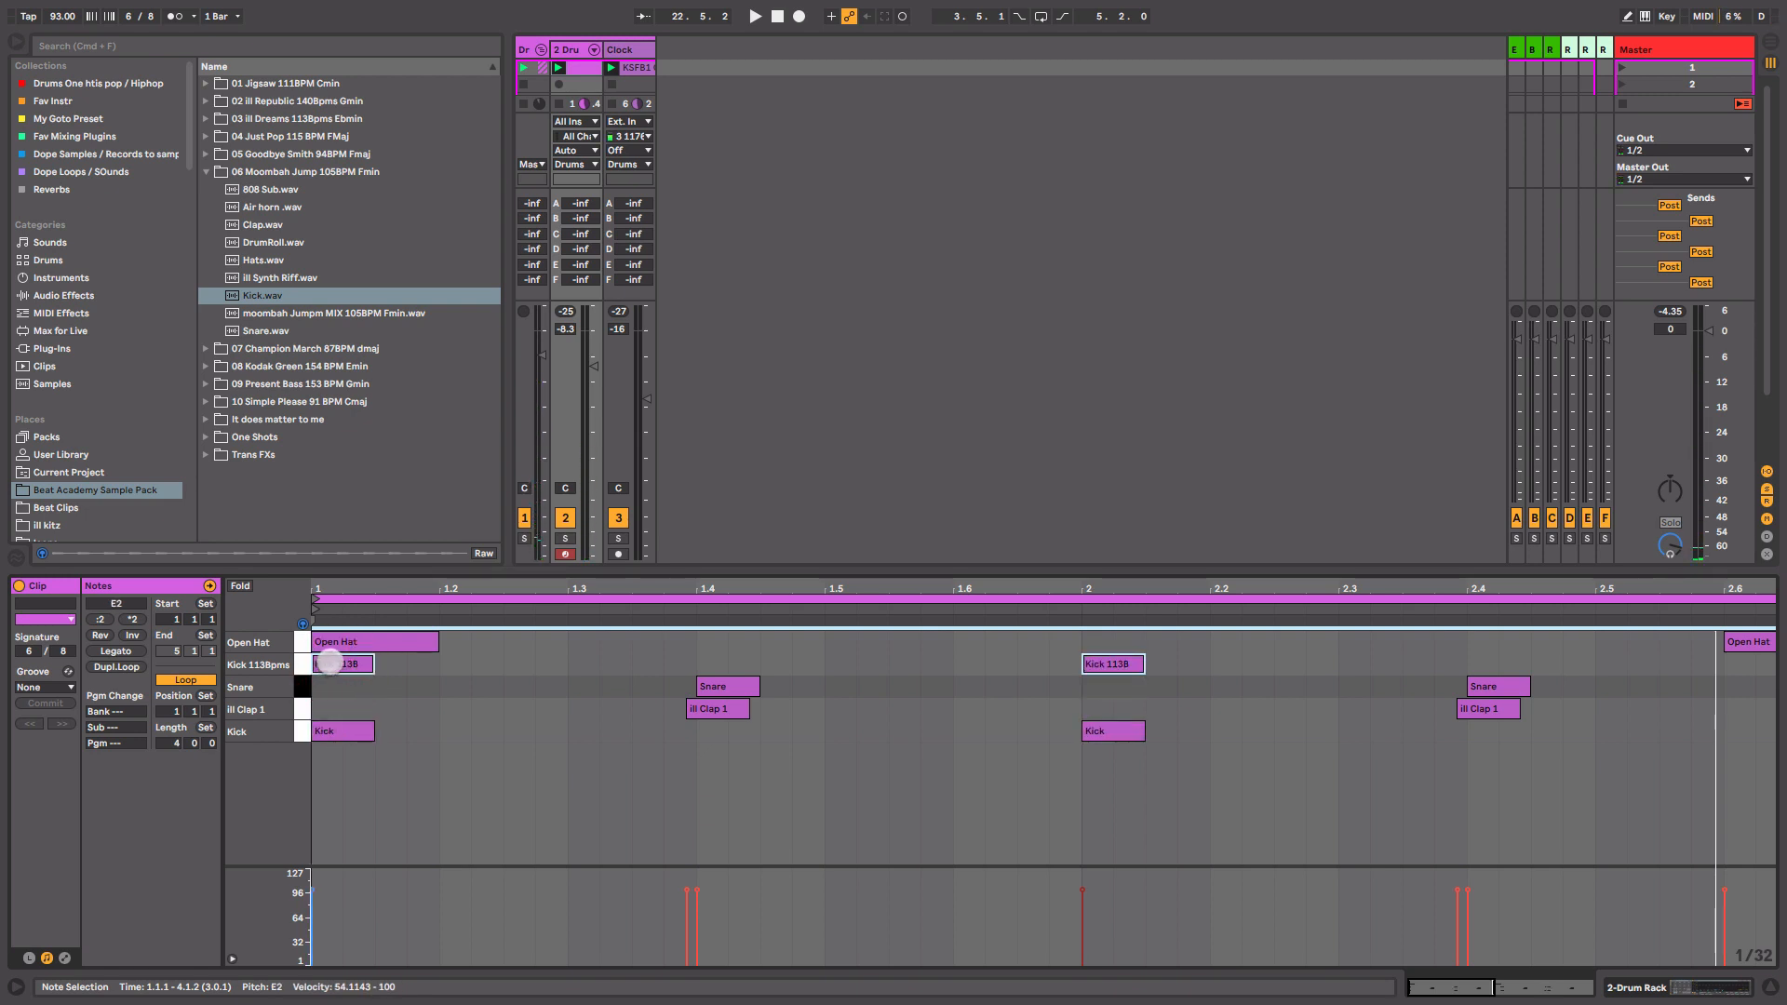
key("space")
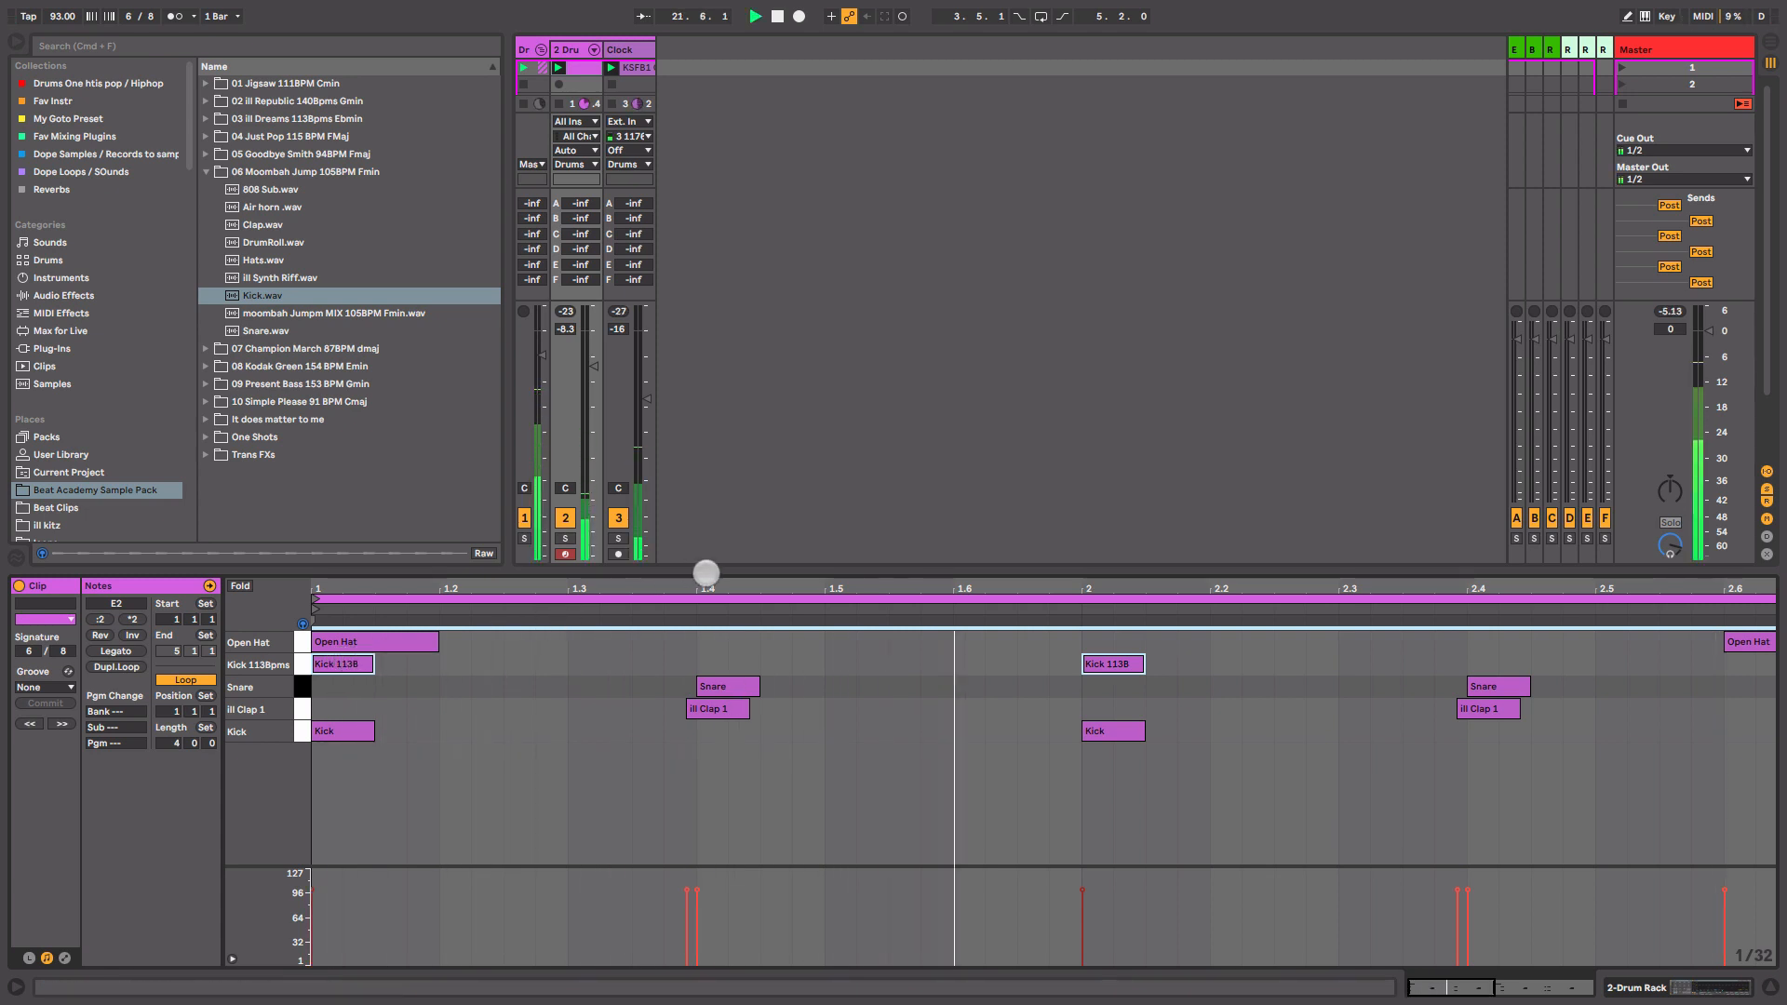
left_click_drag(718, 588, 503, 589)
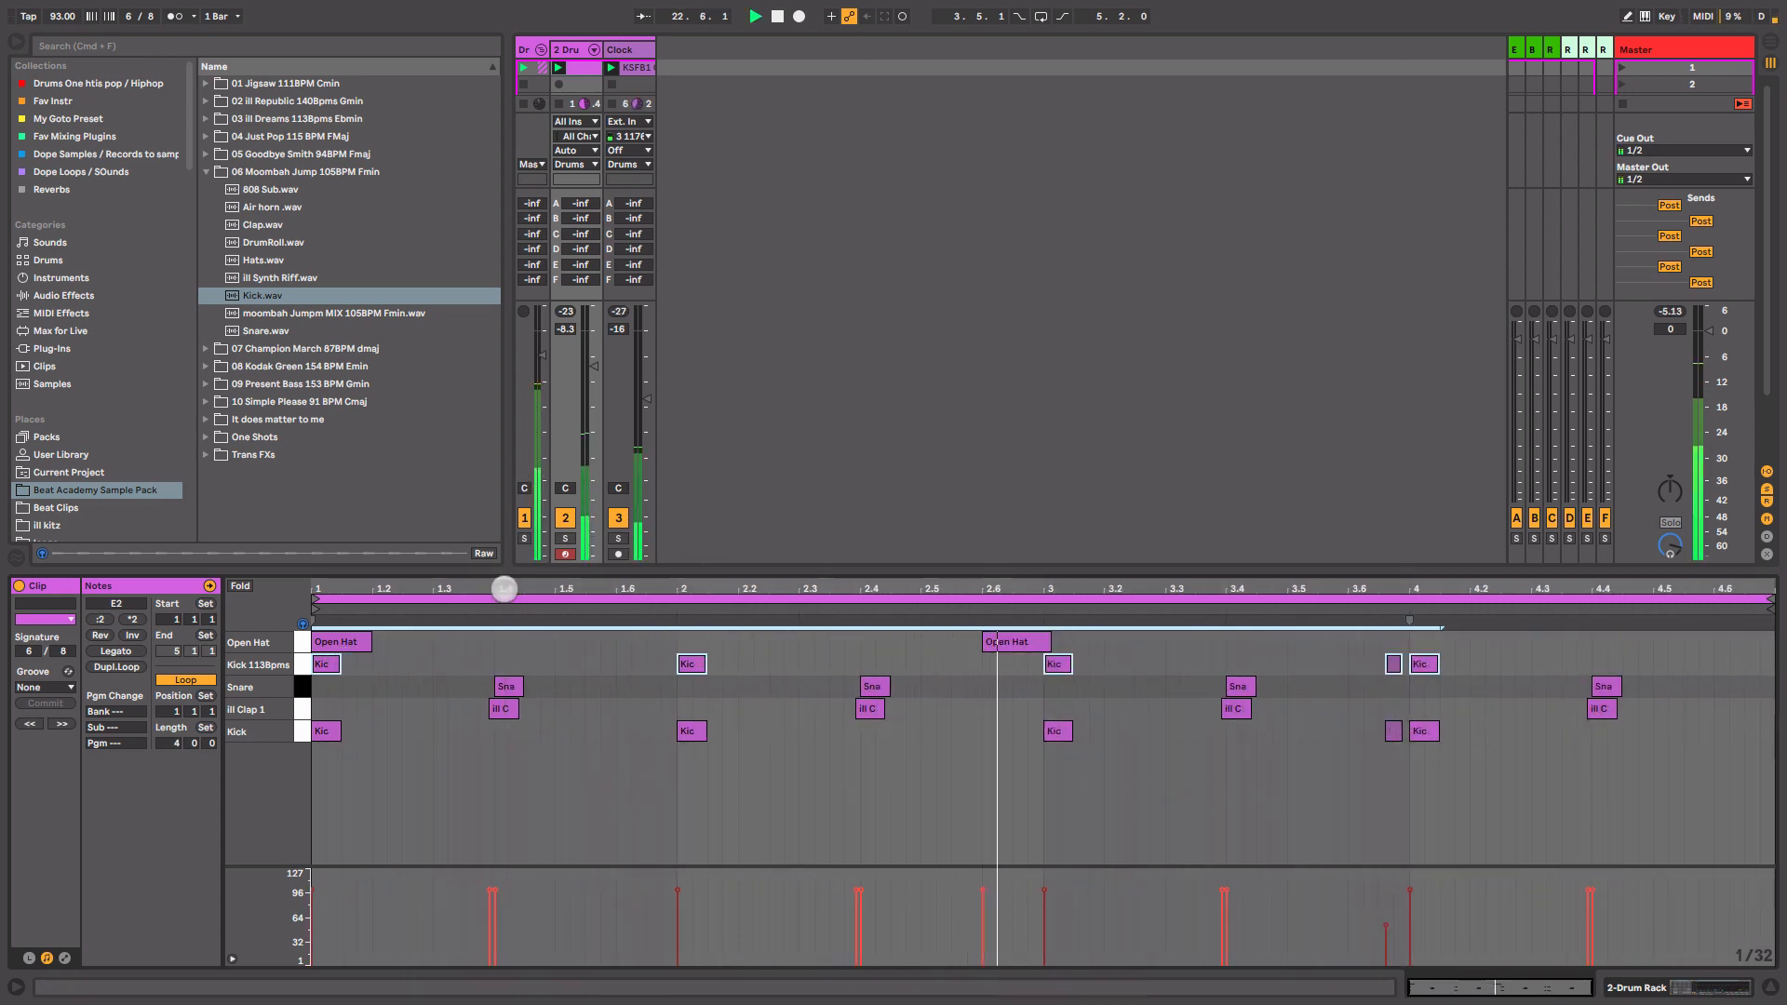
- Inspect the Kick 113Bpms pad's sample and the devices on the Clock and drum rack tracks
key("shift+Tab")
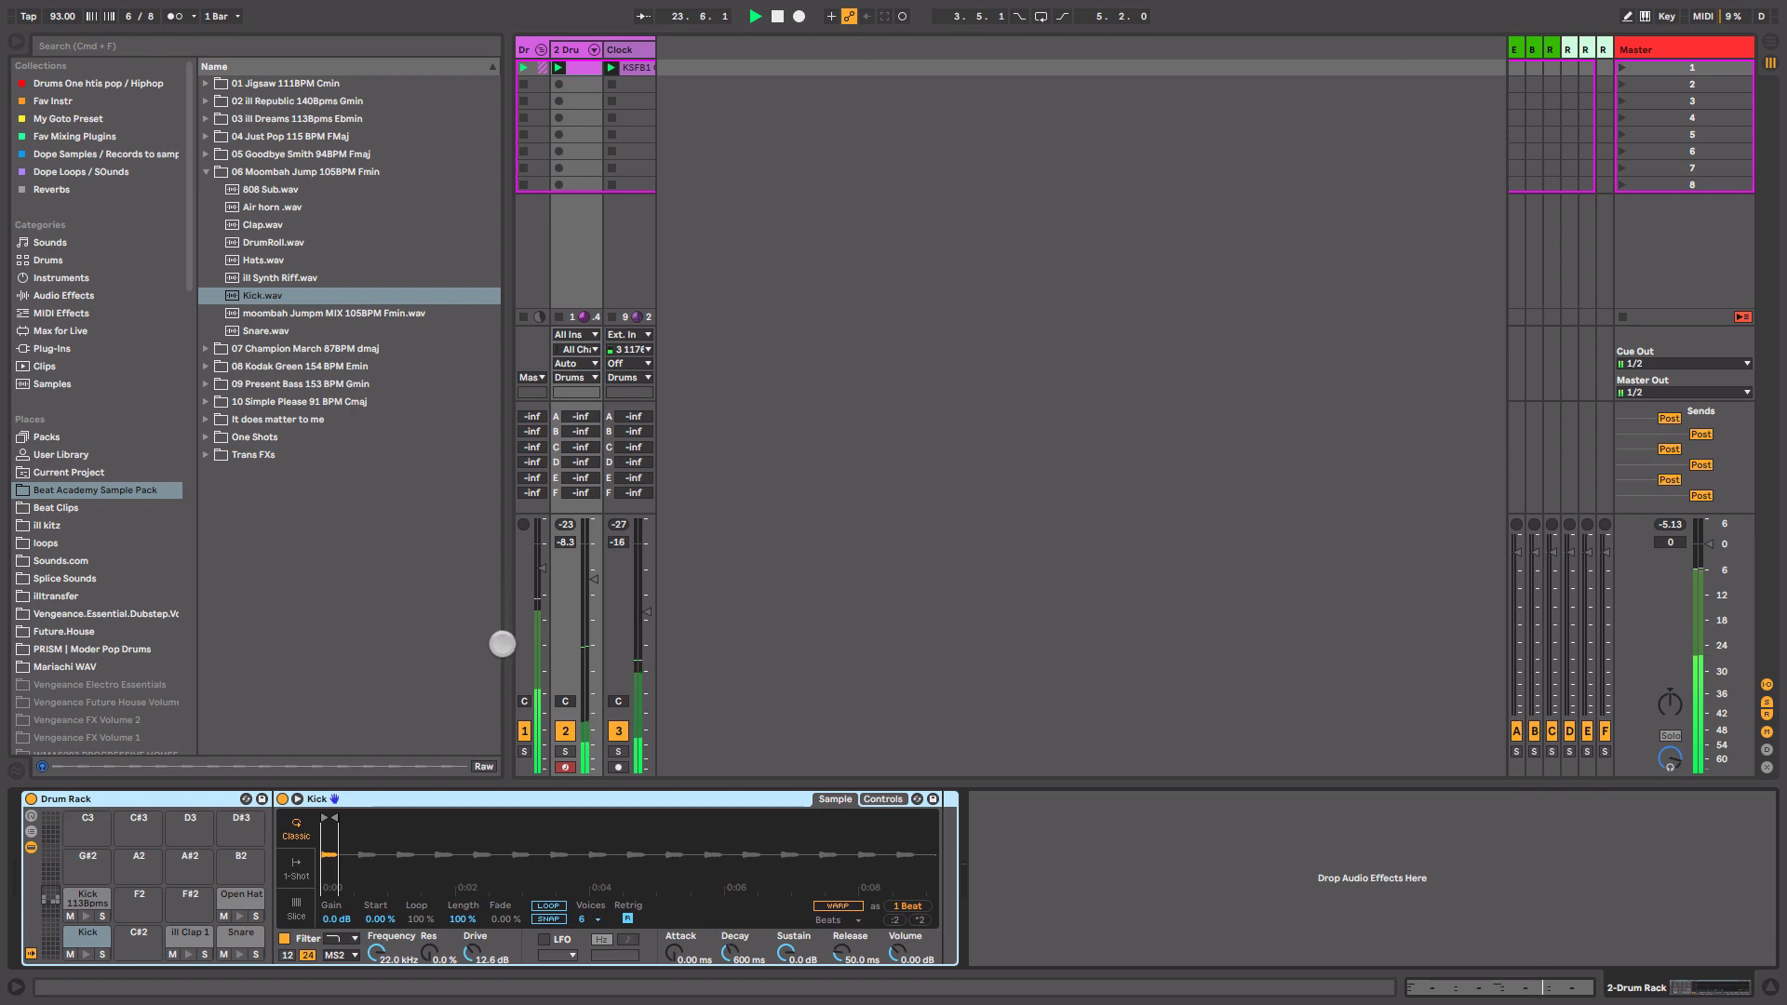
left_click(102, 902)
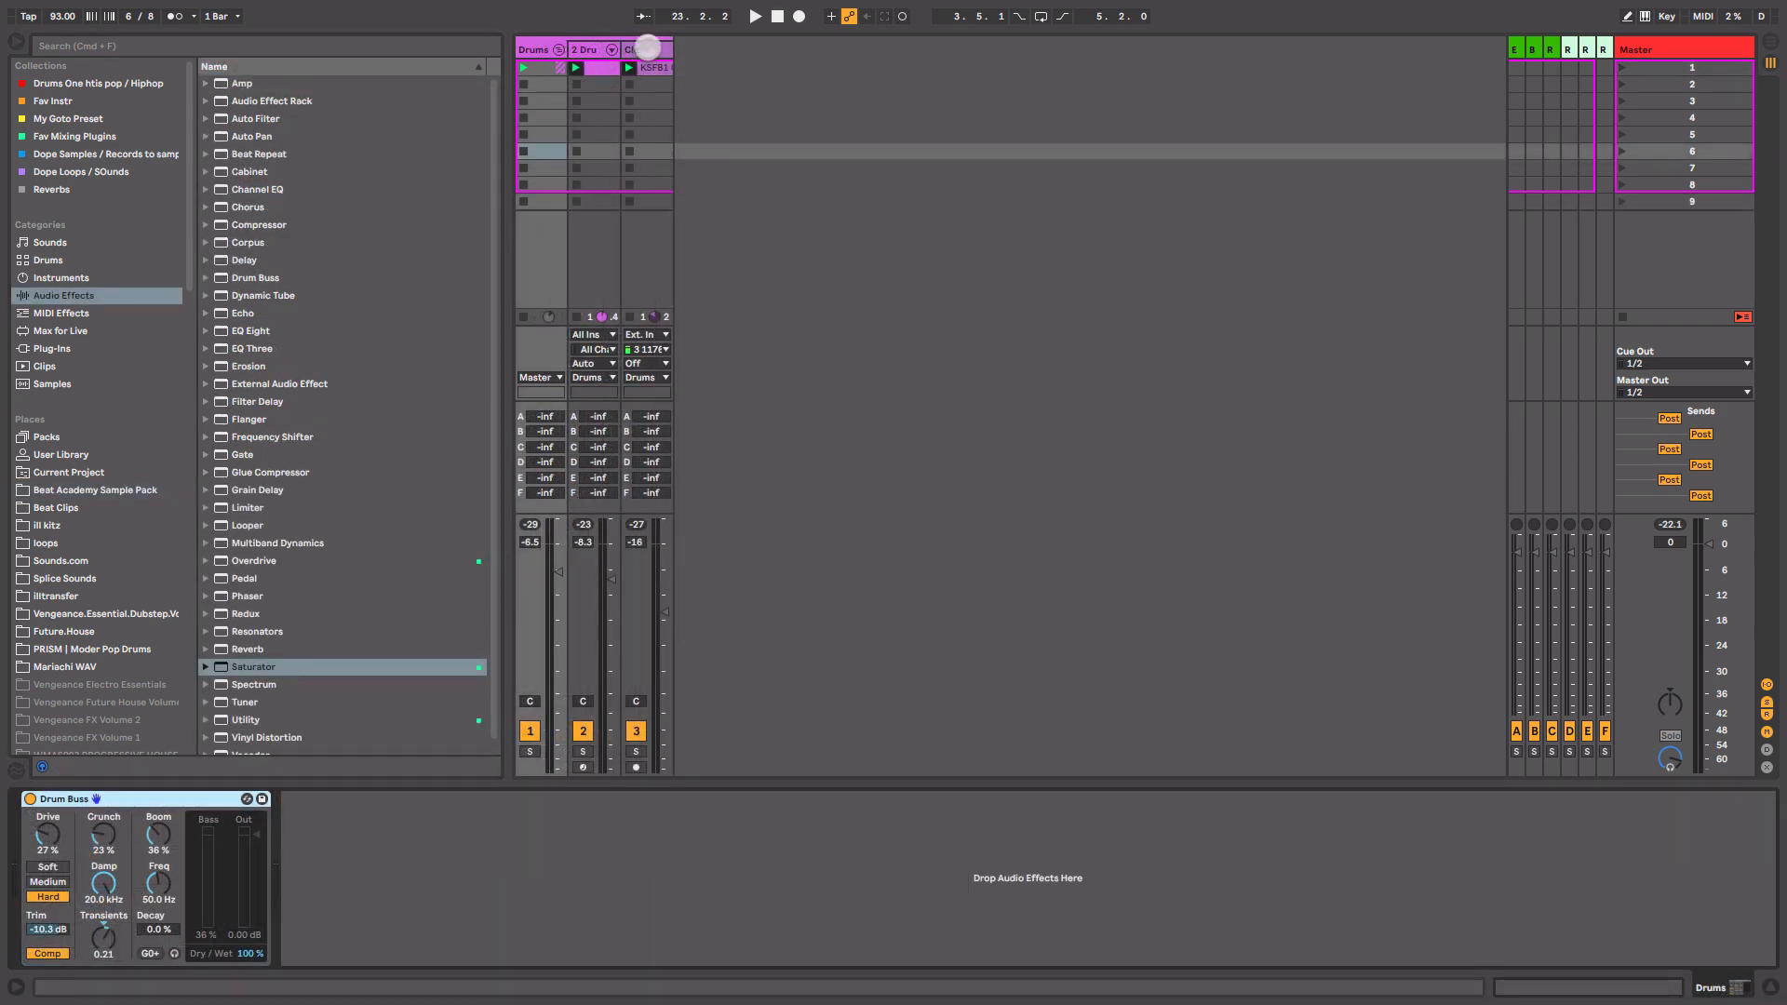
left_click(649, 46)
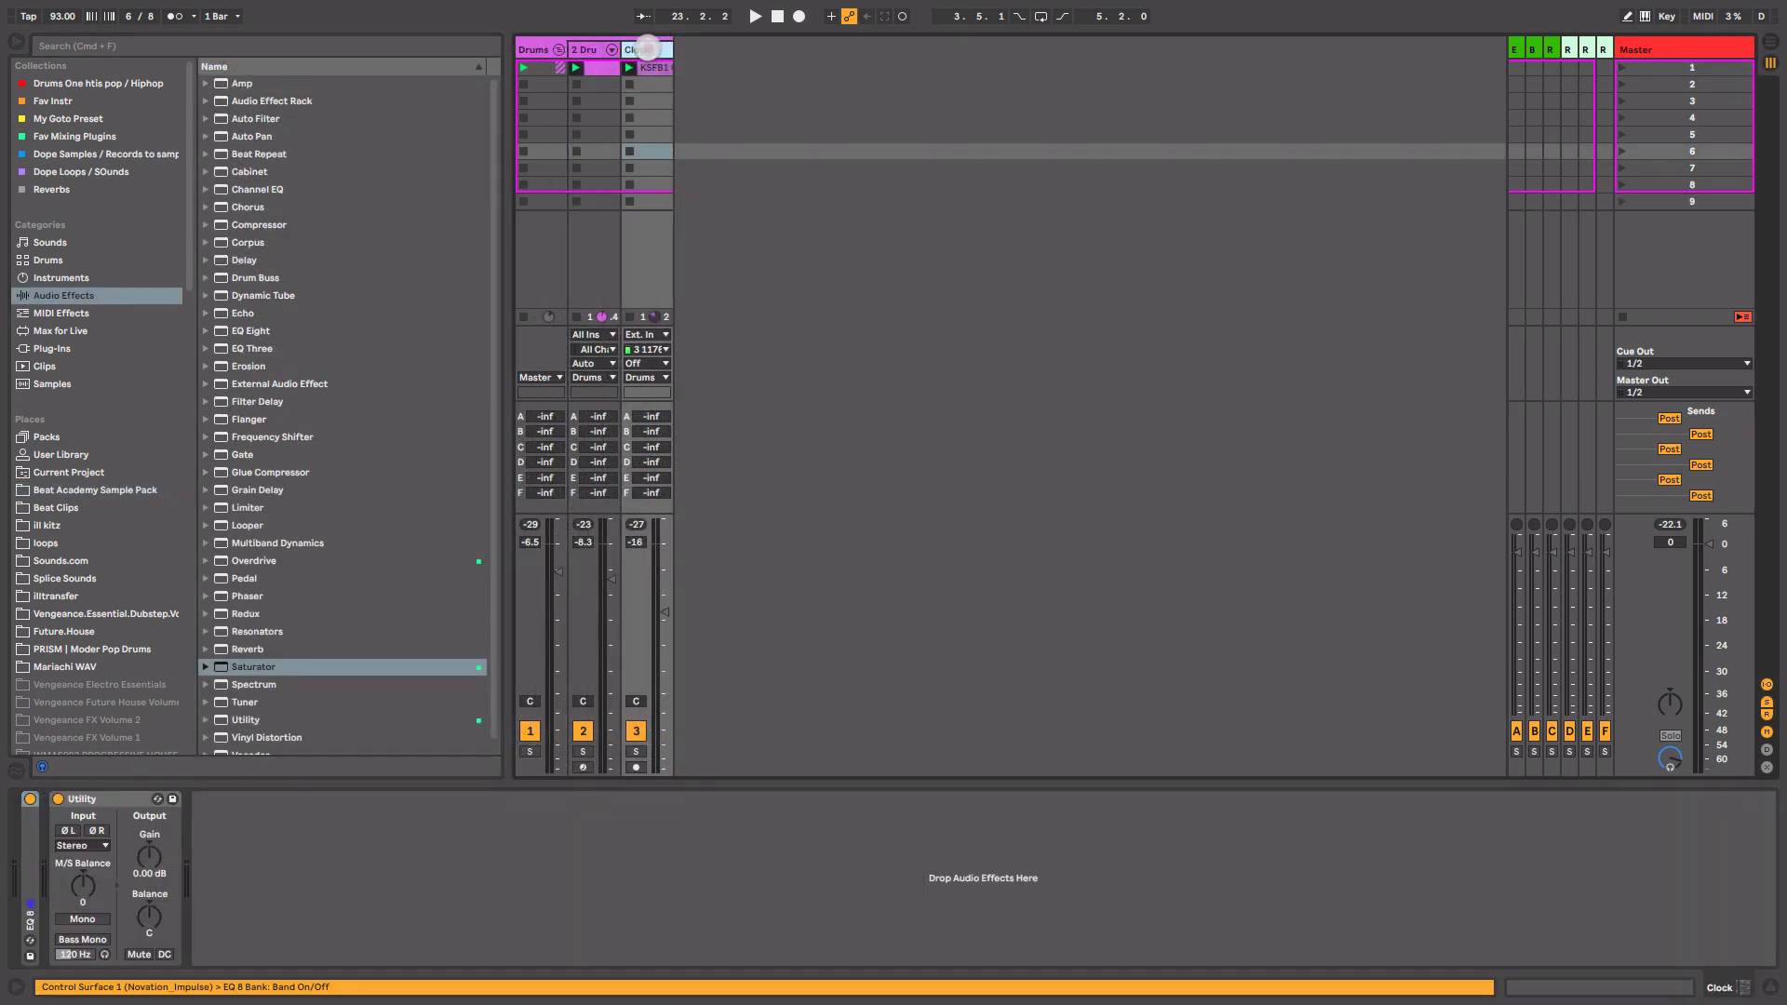
left_click(587, 50)
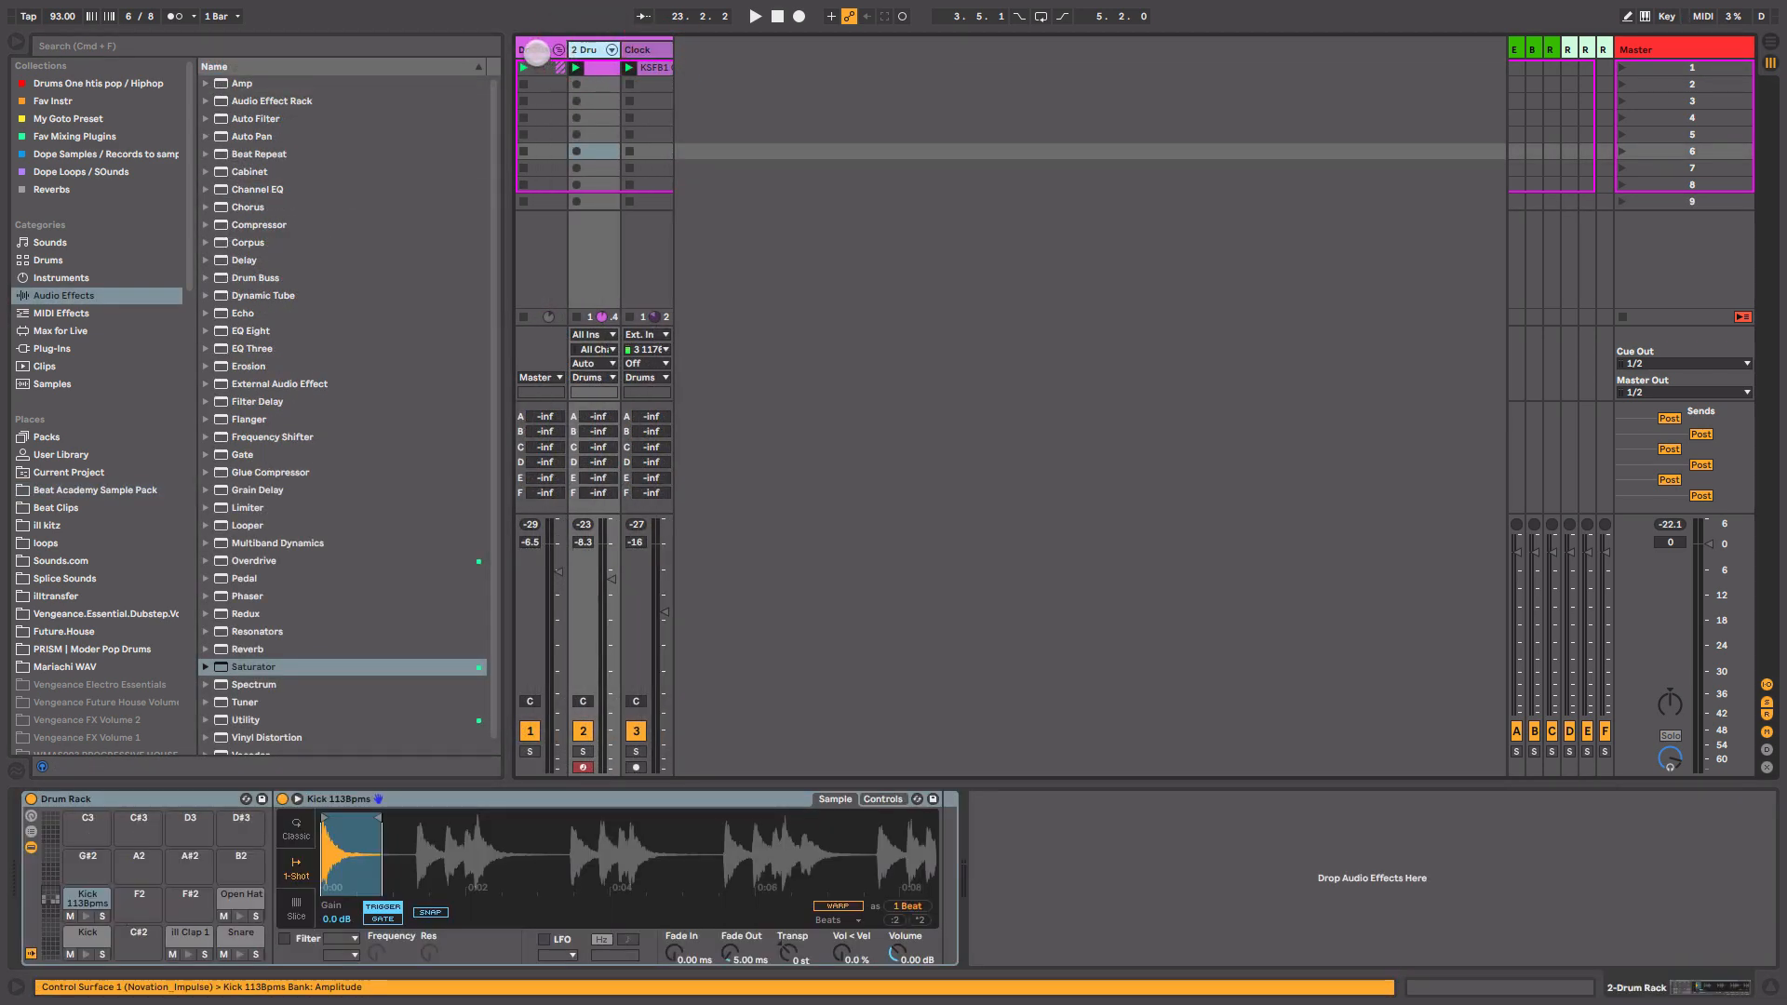
- Compare the Drums group with Drum Buss bypassed and active during playback
left_click(536, 51)
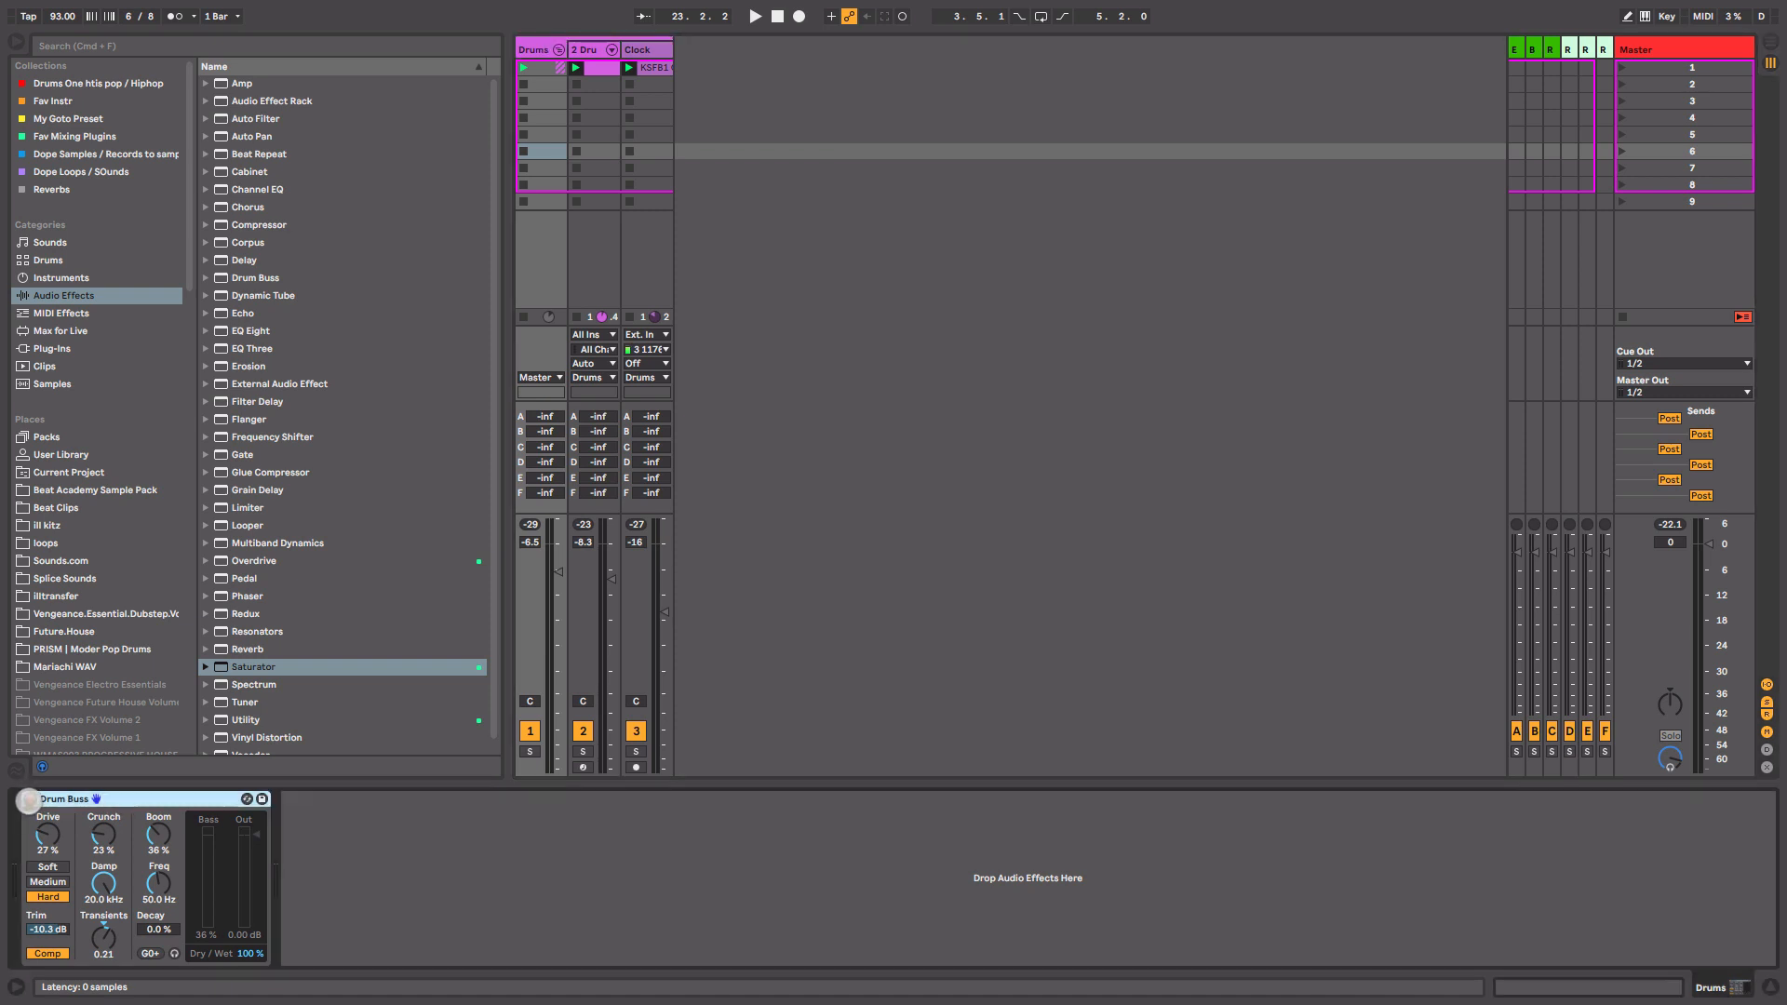
left_click(28, 800)
key("space")
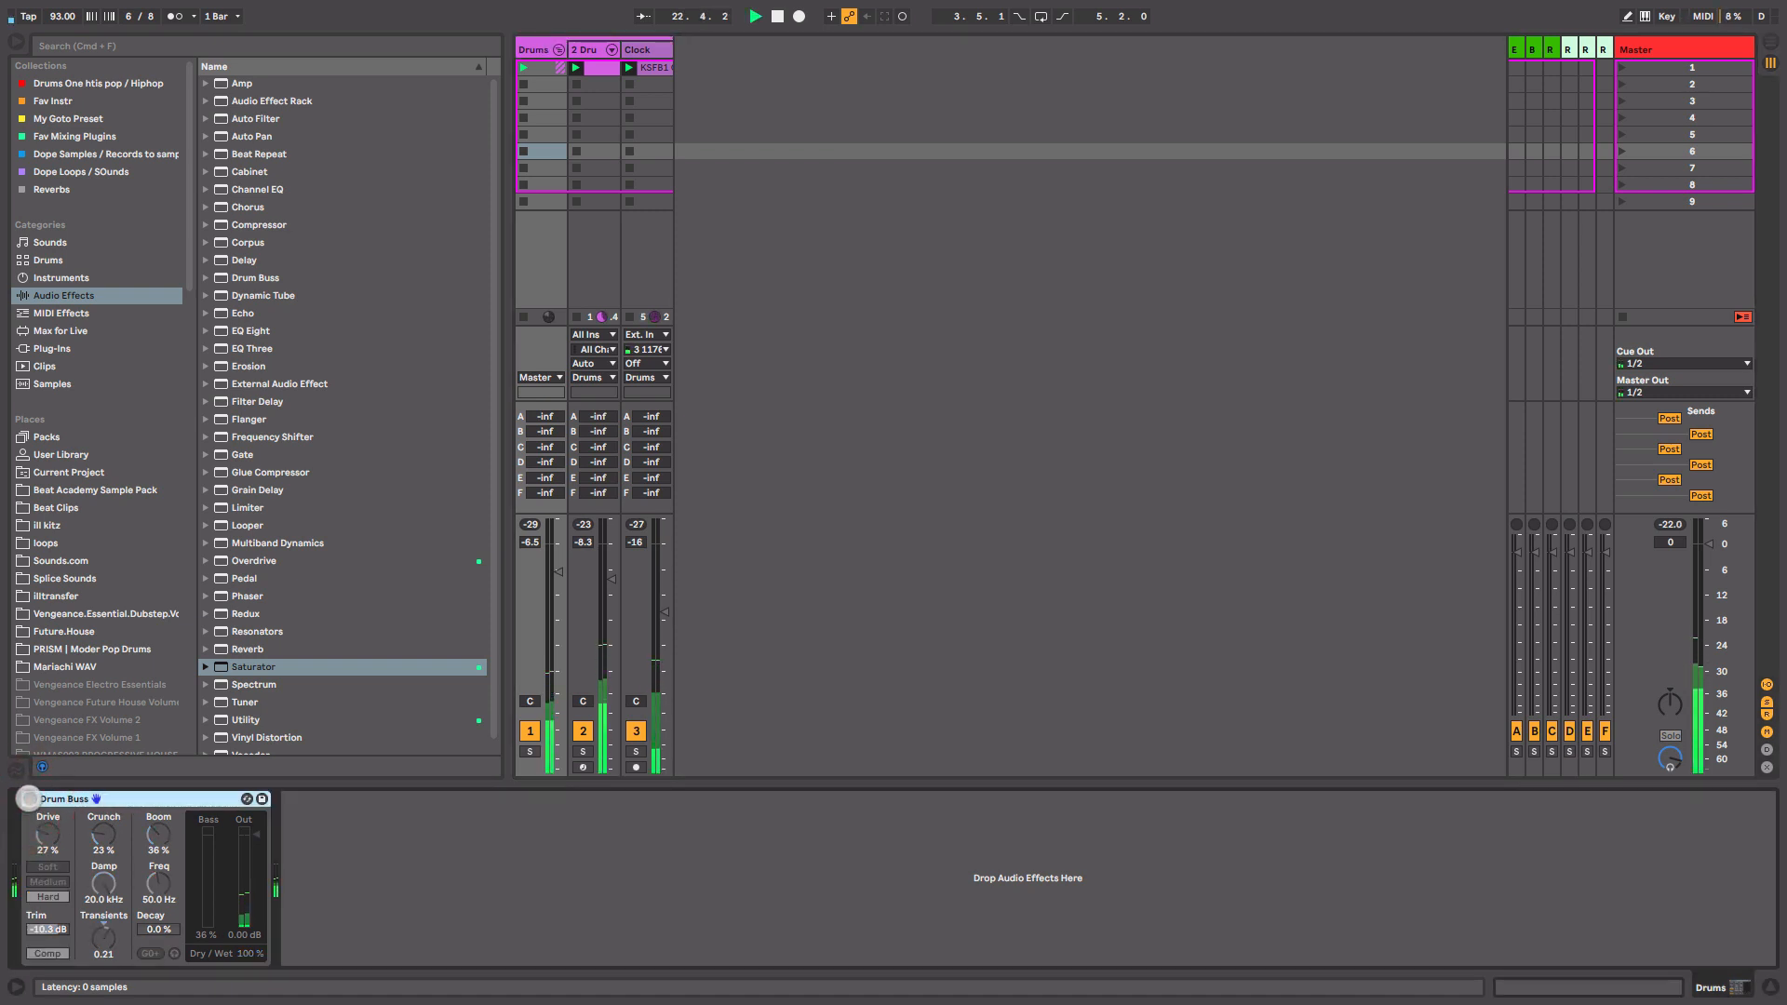
left_click(29, 798)
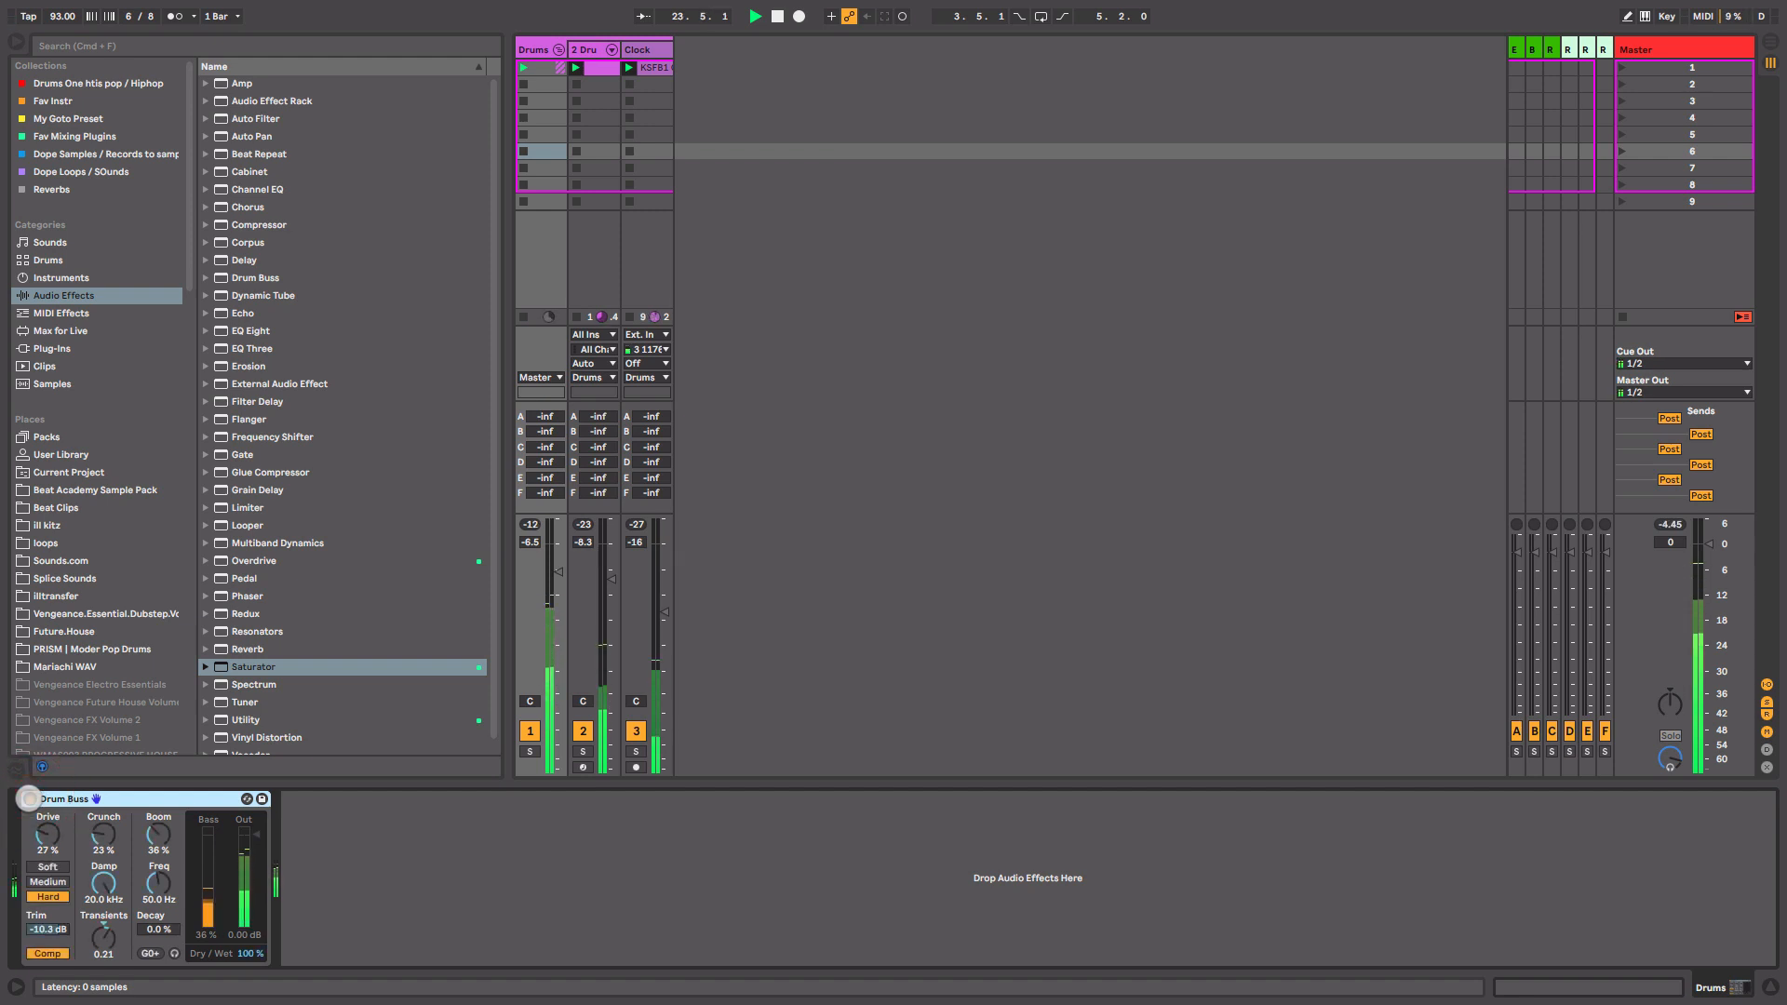
key("space")
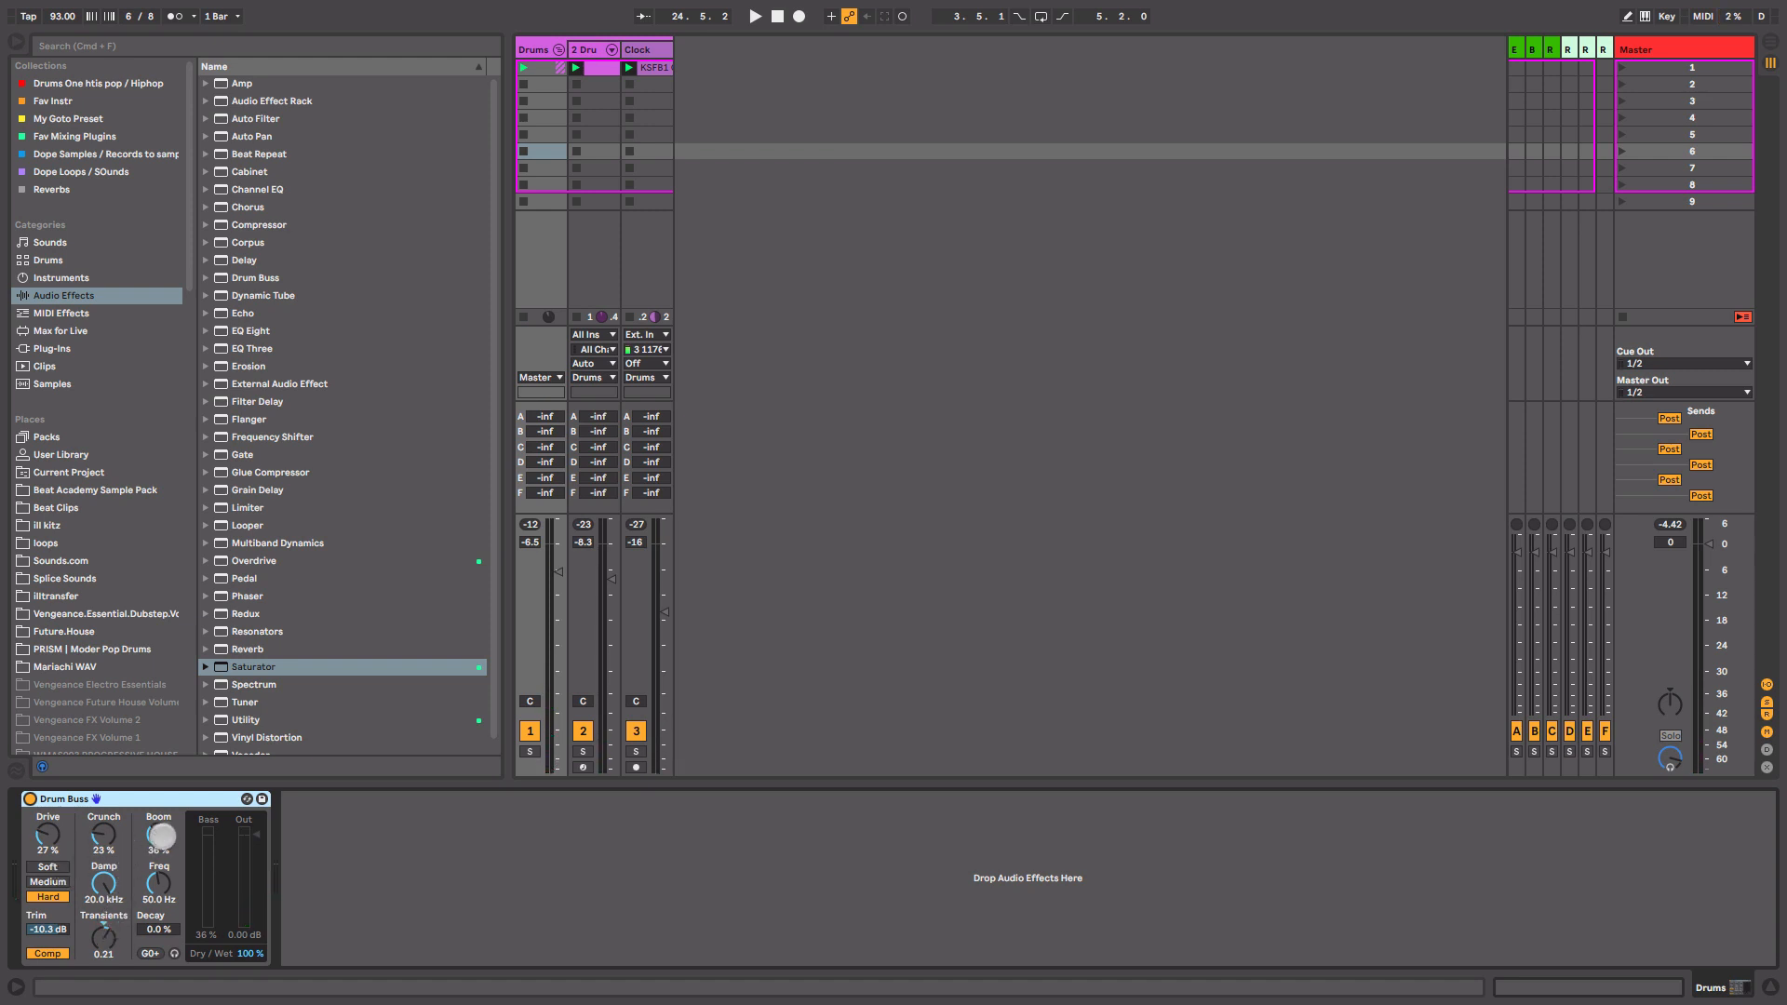
- Fine-tune the Boom amount of Drum Buss on the Drums group
left_click_drag(160, 835, 160, 832)
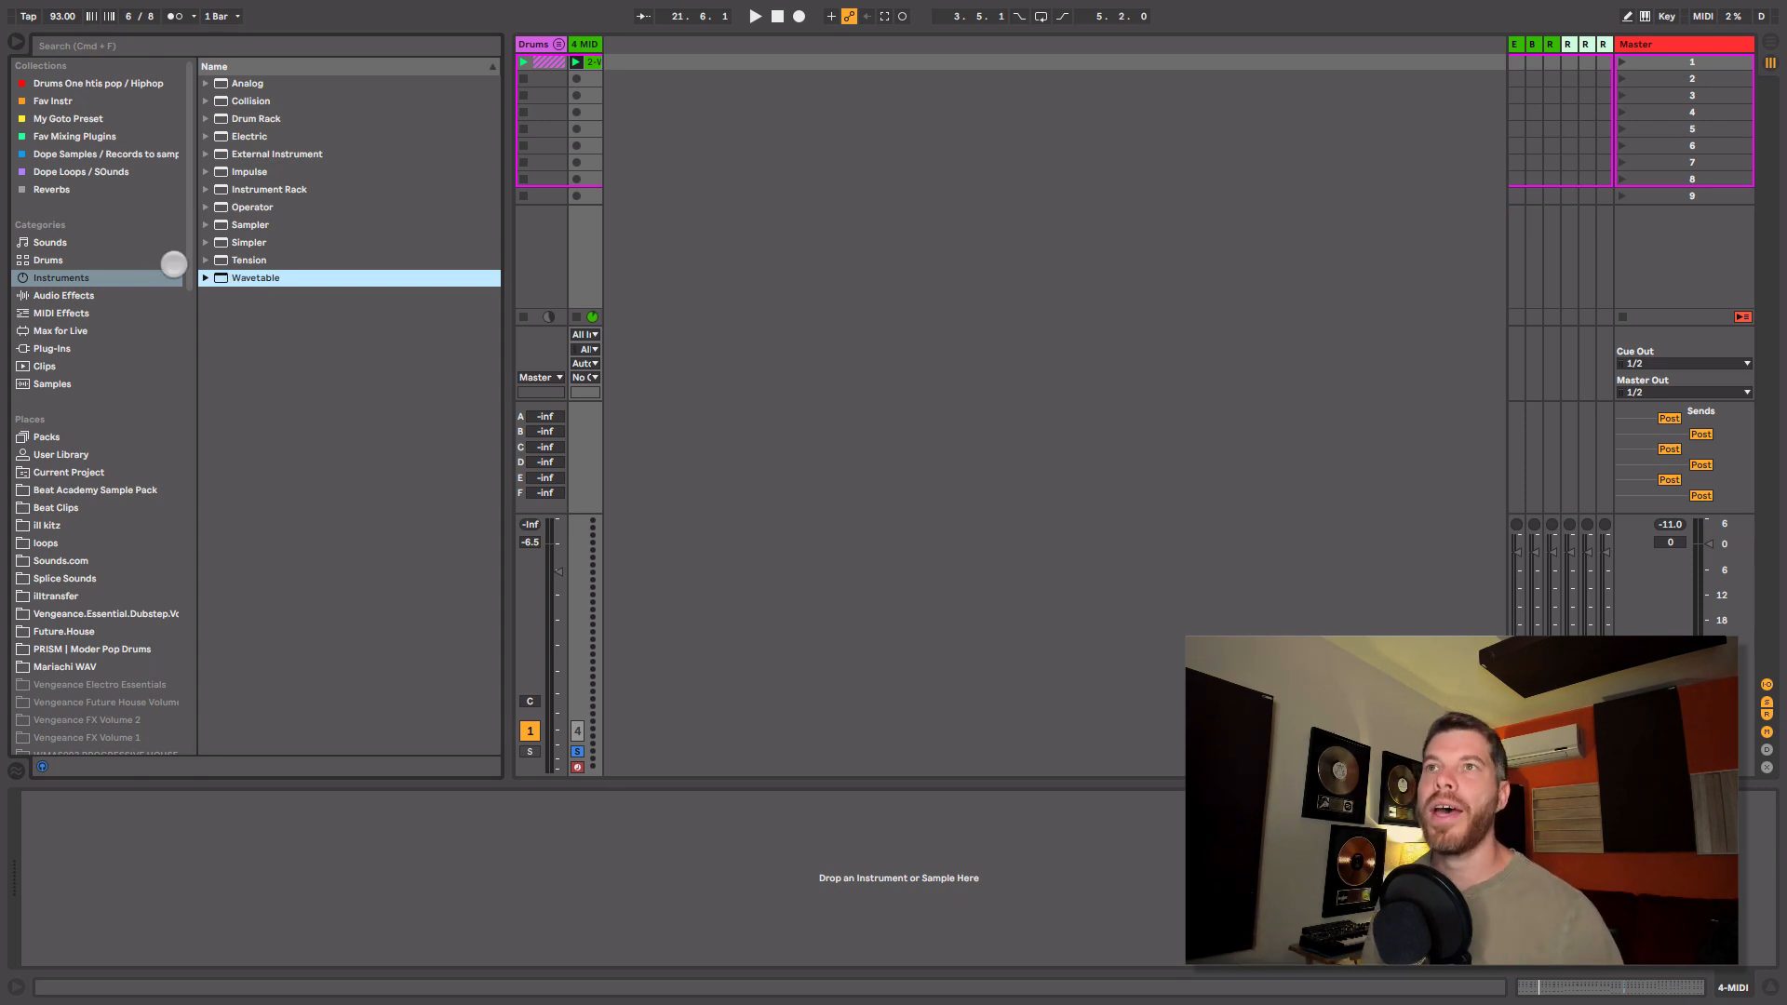
- Load the Wavetable instrument onto the MIDI track beside the Drums group
left_click_drag(248, 279, 588, 142)
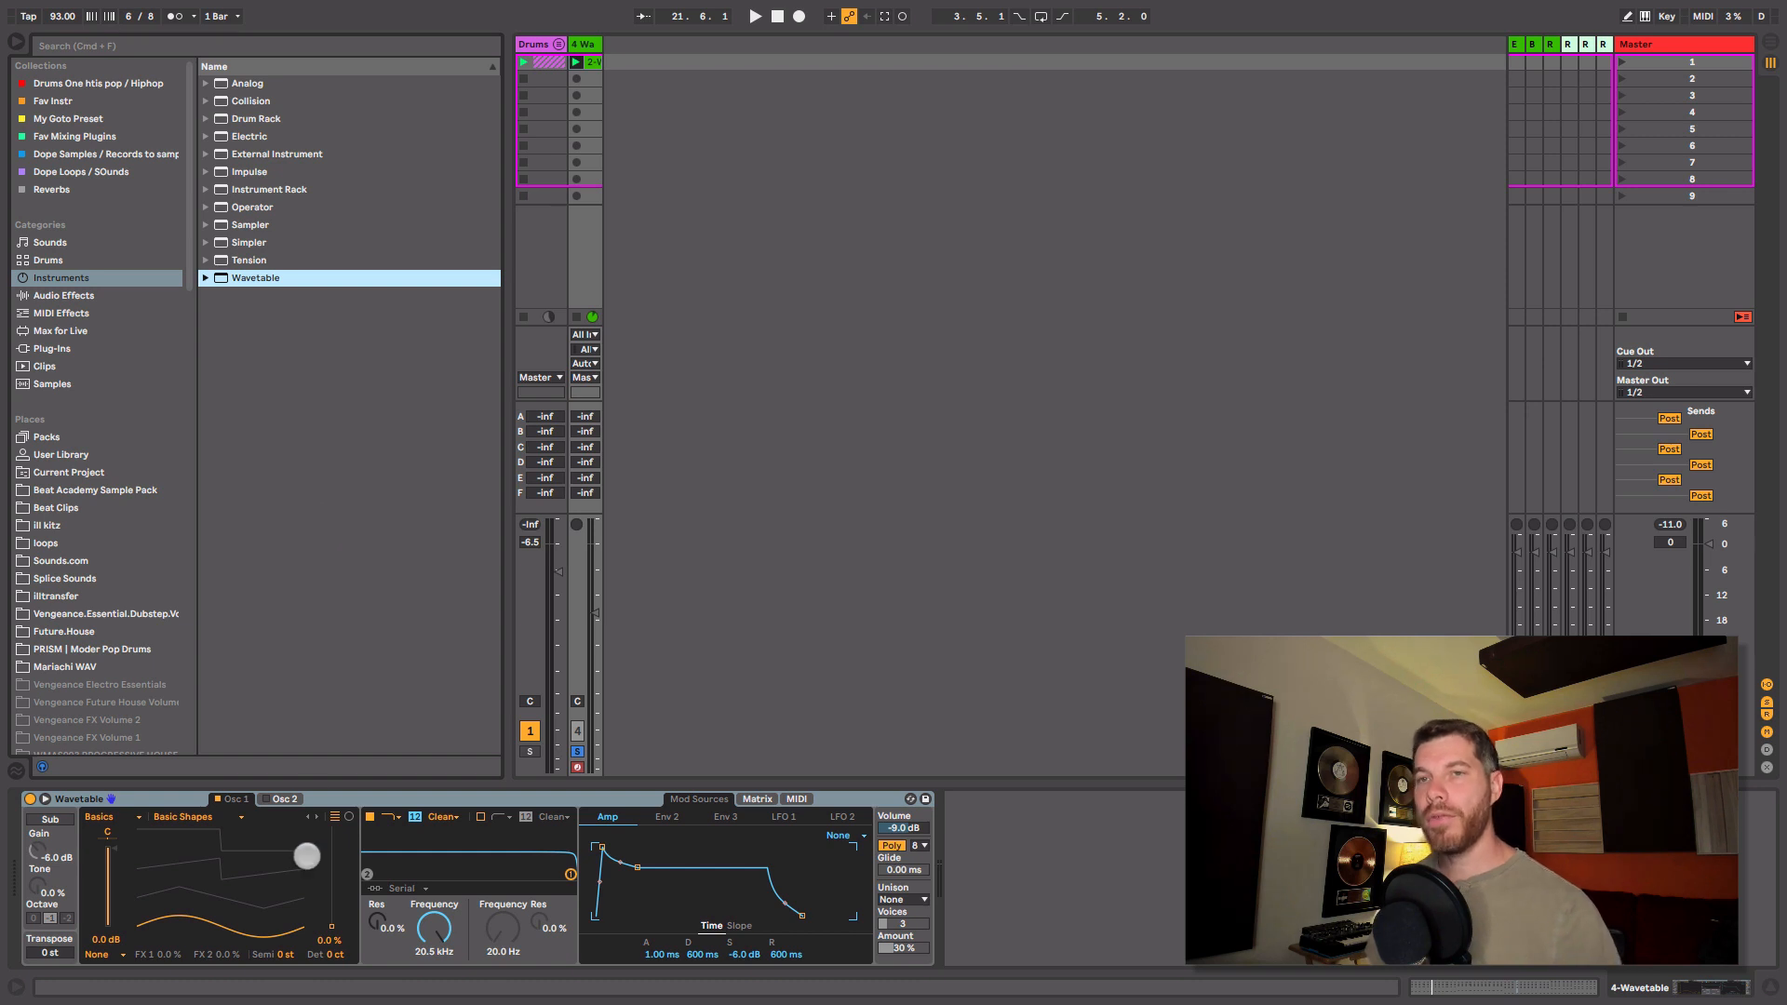
left_click_drag(280, 910, 280, 900)
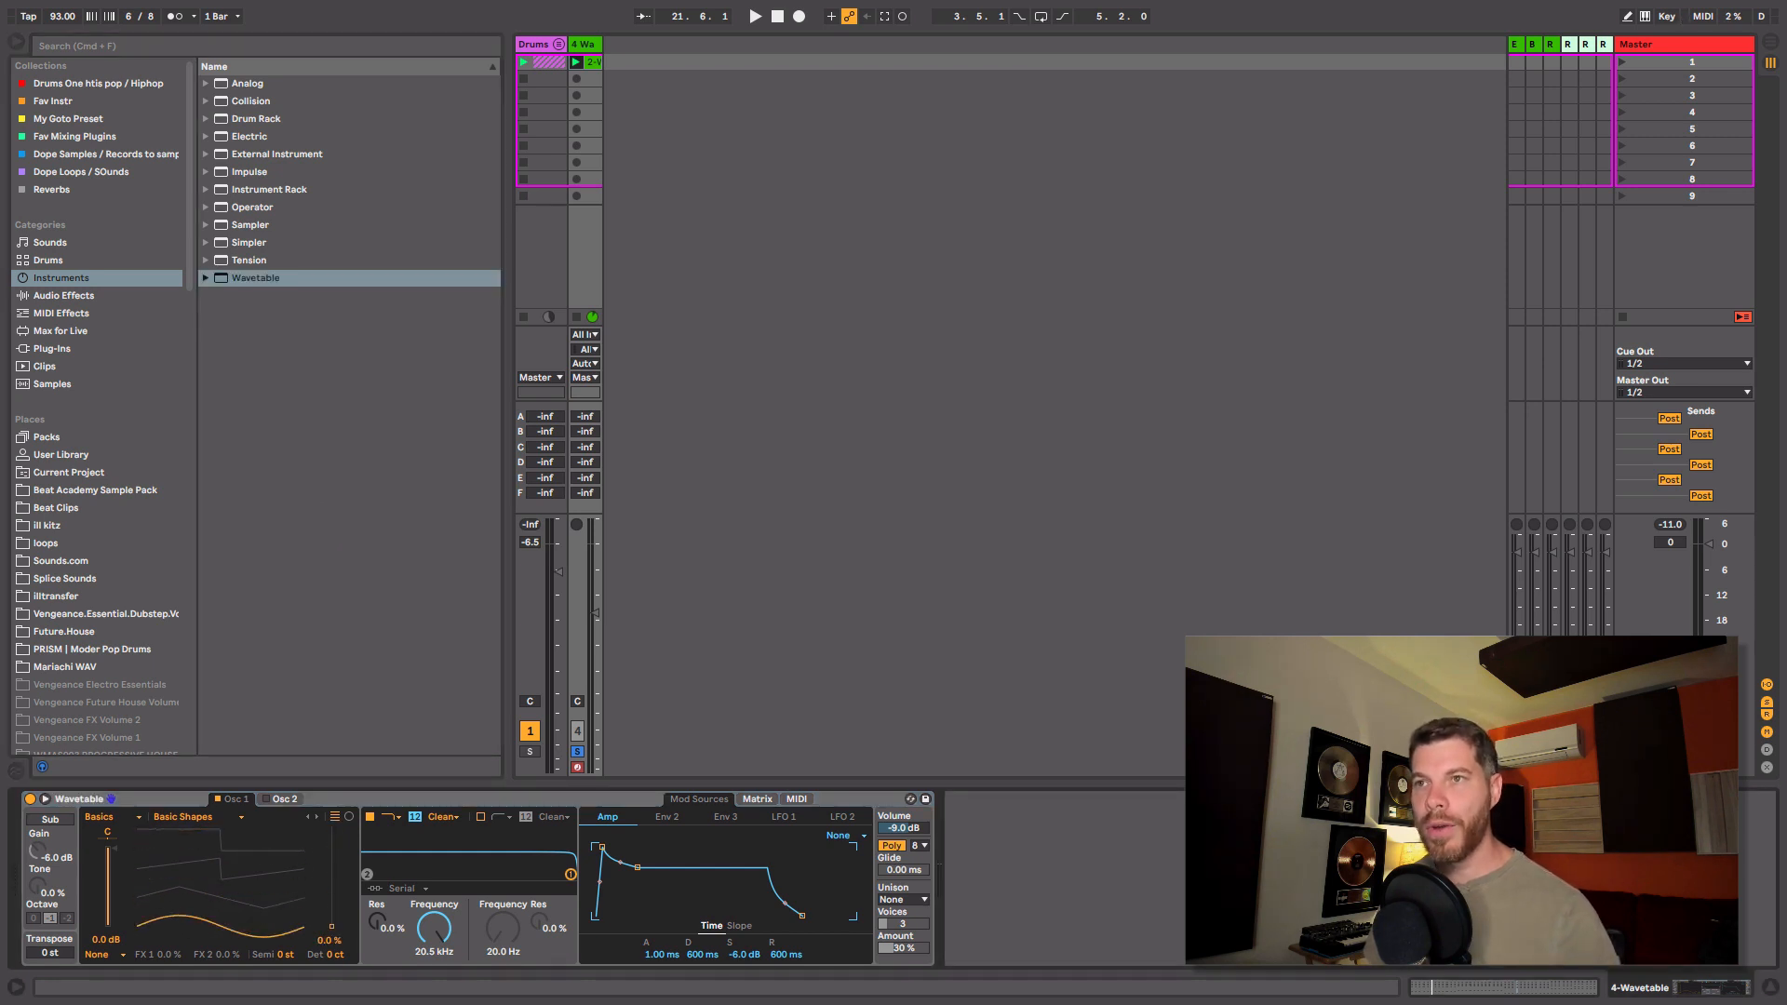
- Play the Wavetable track's clip in an enlarged note editor folded to its used keys, and examine the chord notes up to bar 8
left_click(592, 61)
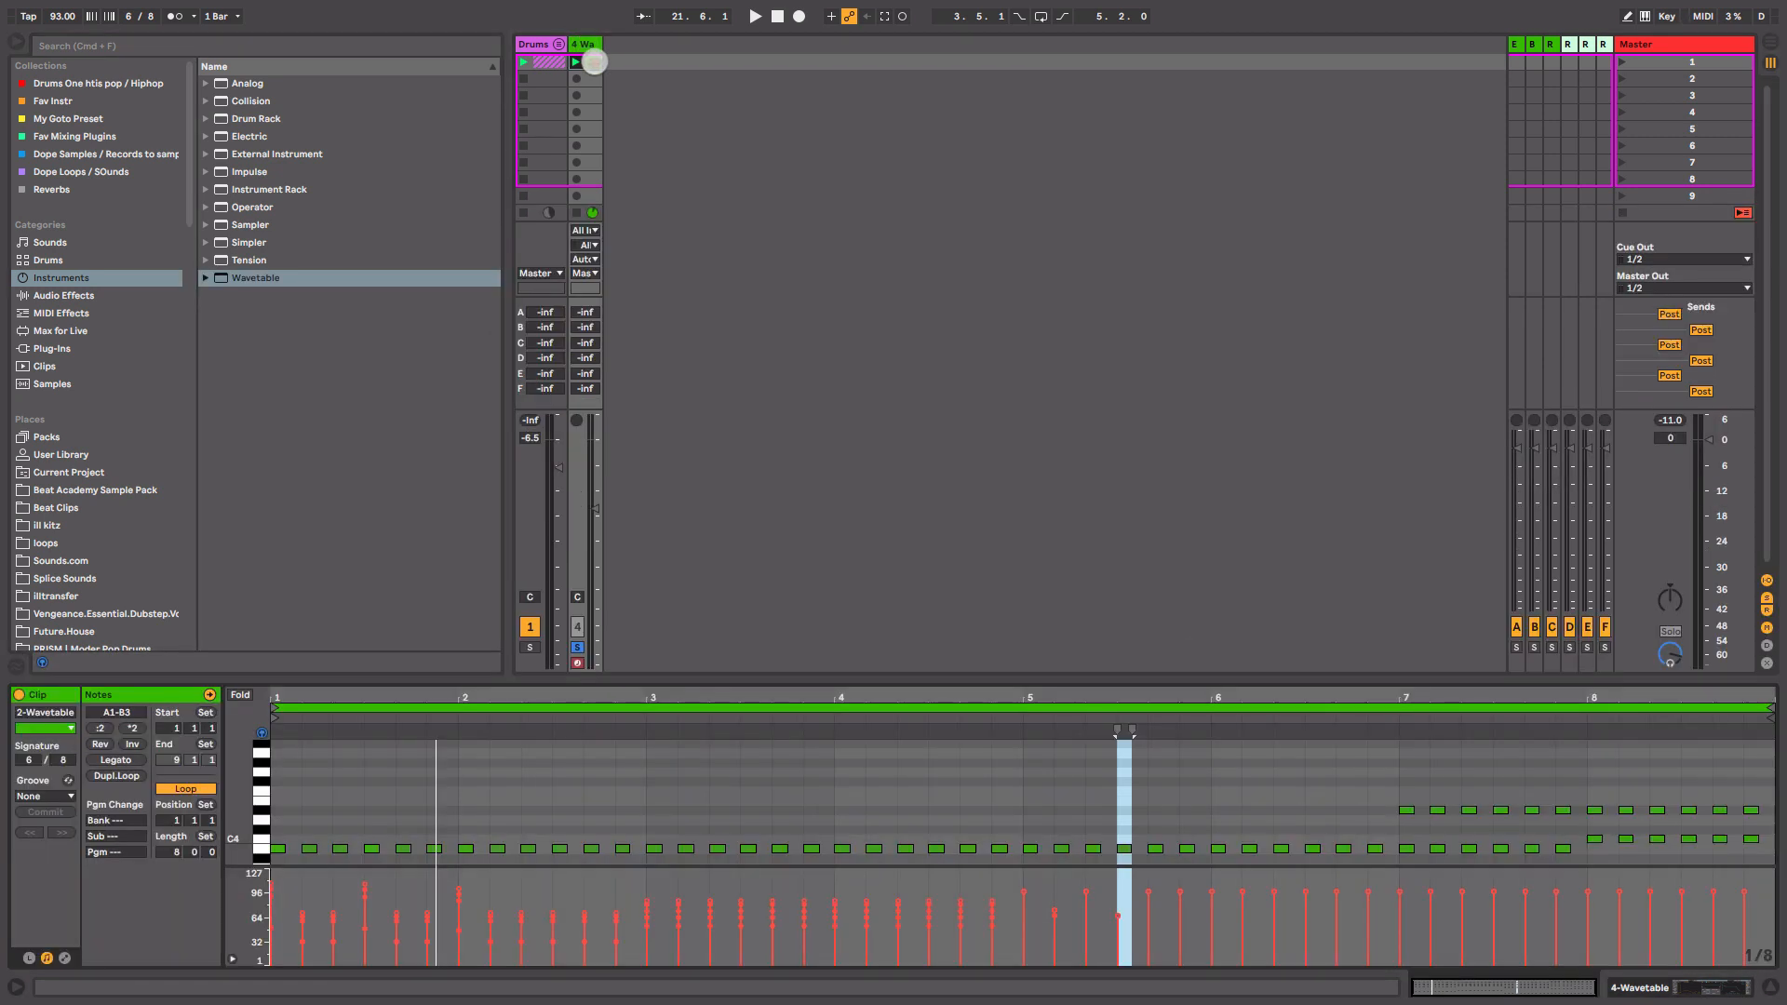
left_click_drag(602, 40, 706, 48)
key("space")
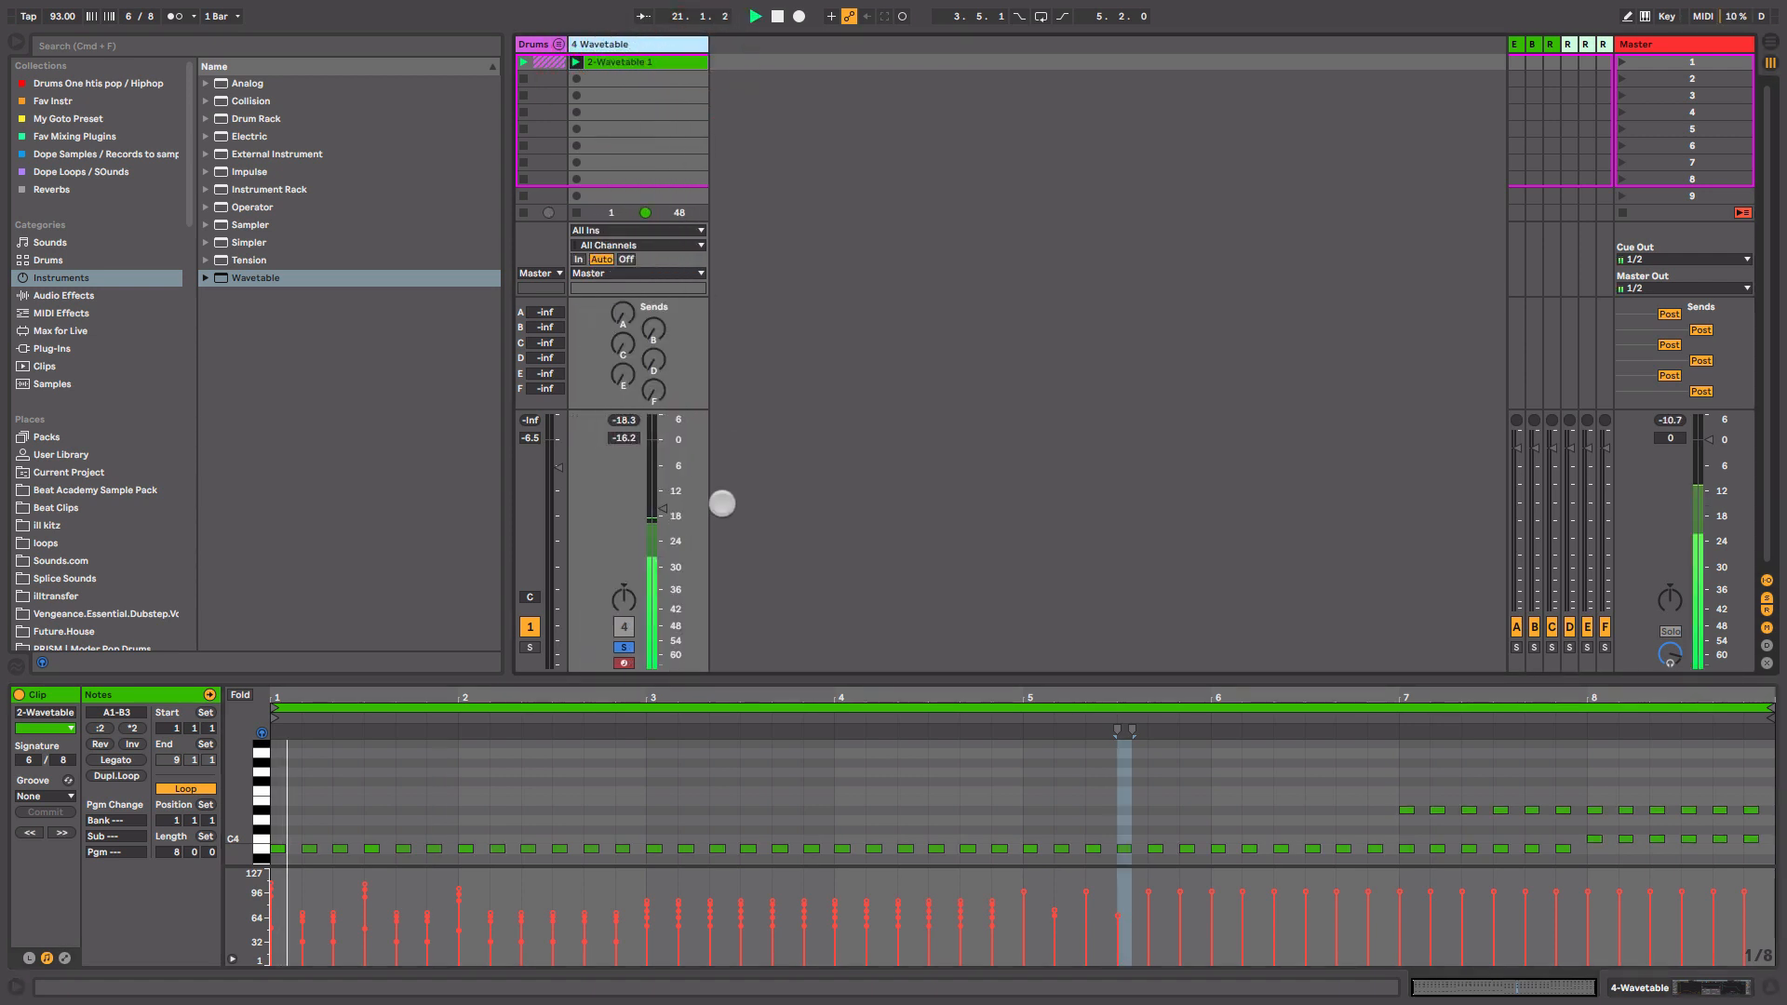
left_click_drag(744, 678, 760, 314)
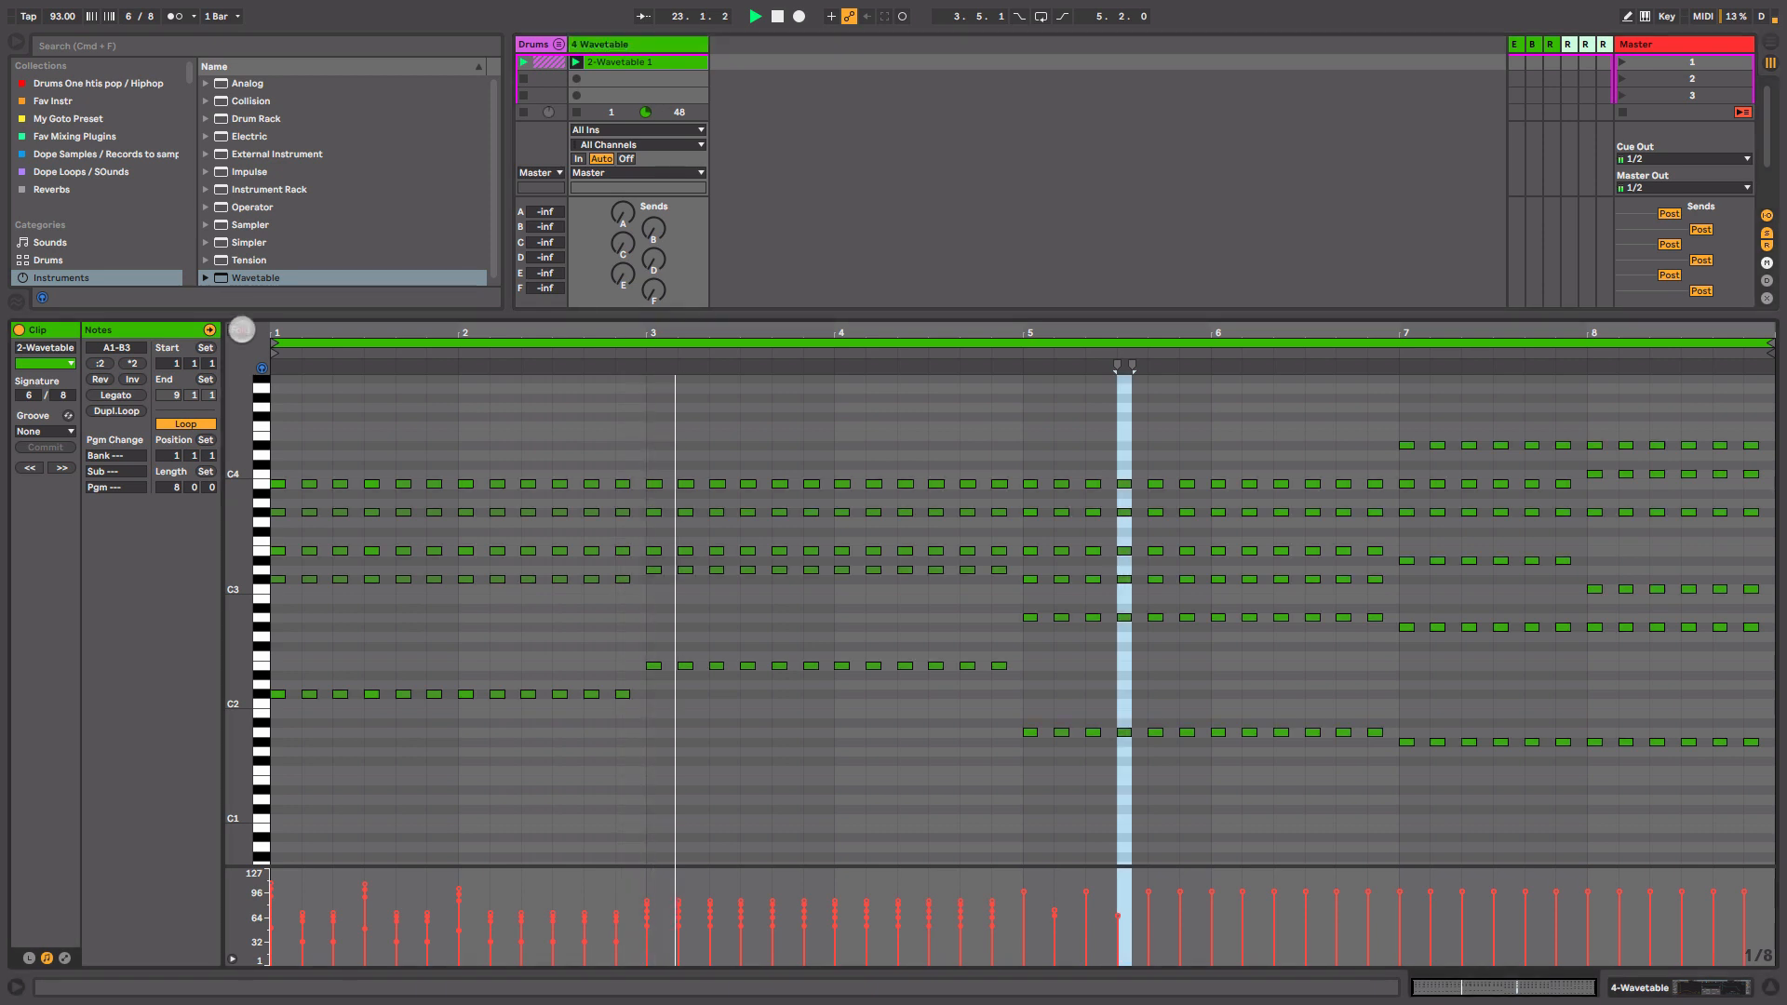
left_click(240, 330)
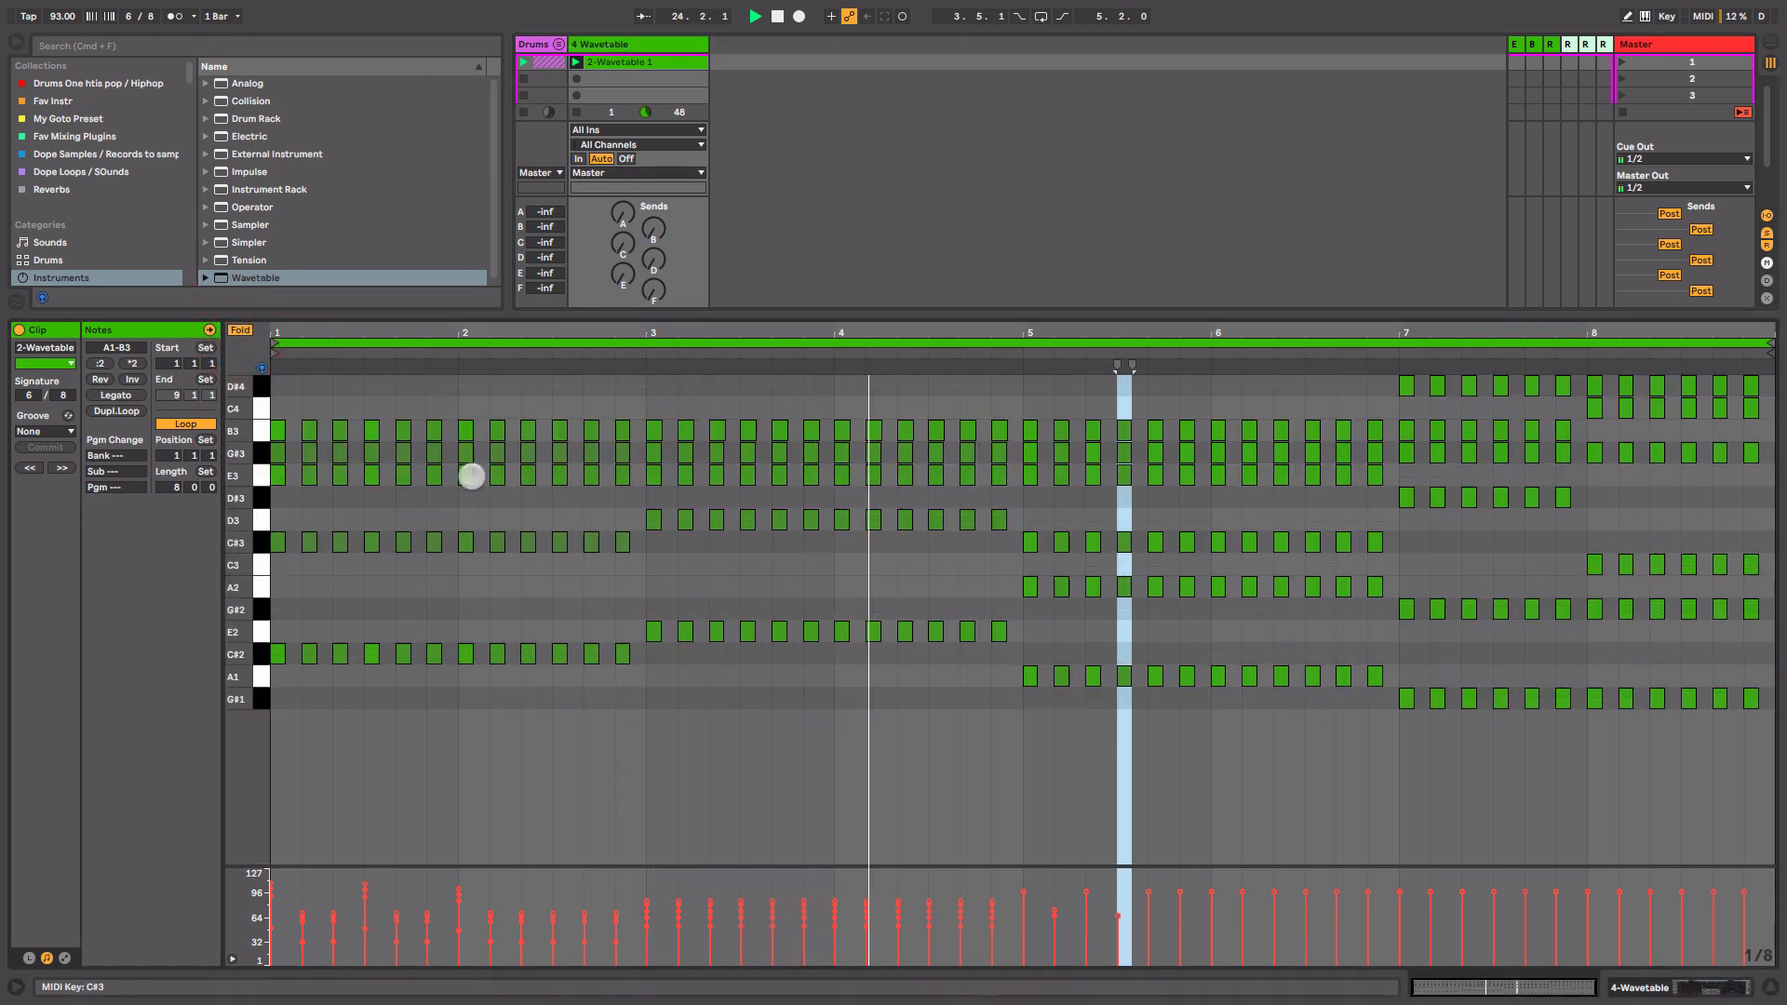
left_click_drag(899, 330, 929, 382)
left_click_drag(1313, 748, 869, 770)
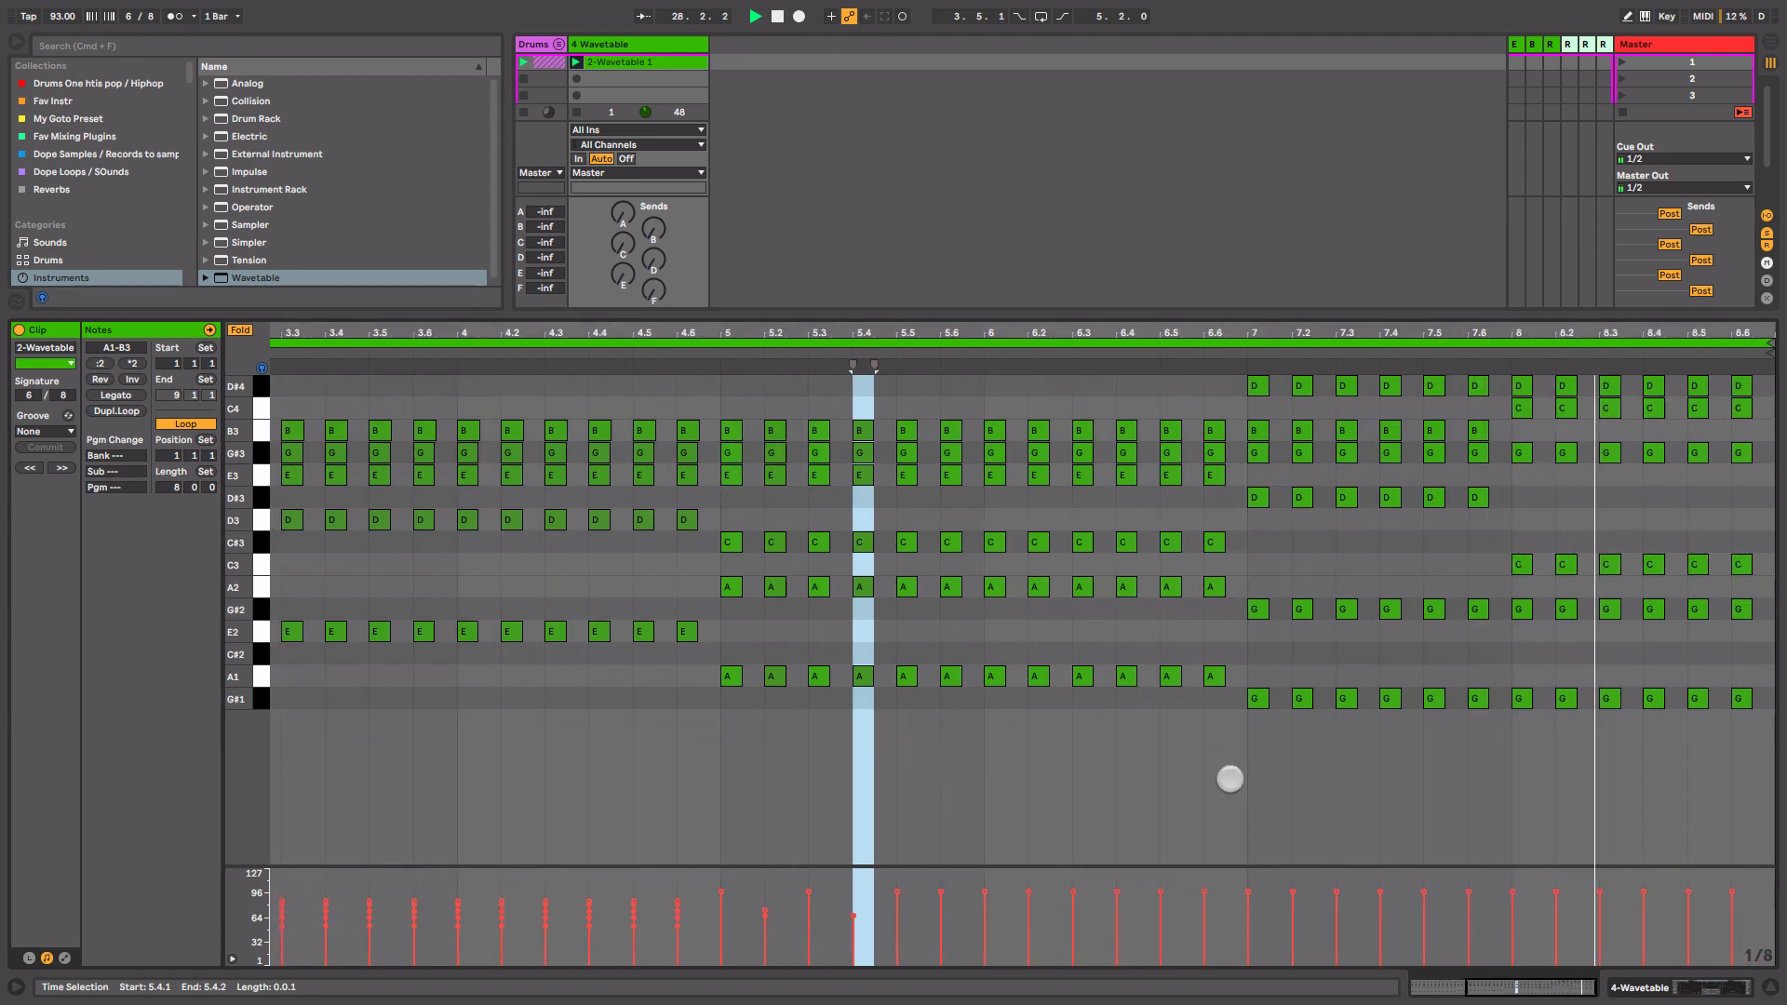
- Set Wavetable's filter 1 to 83.6 Hz with 48 % resonance, and modulate its frequency from Env 2 by 50
key("shift+Tab")
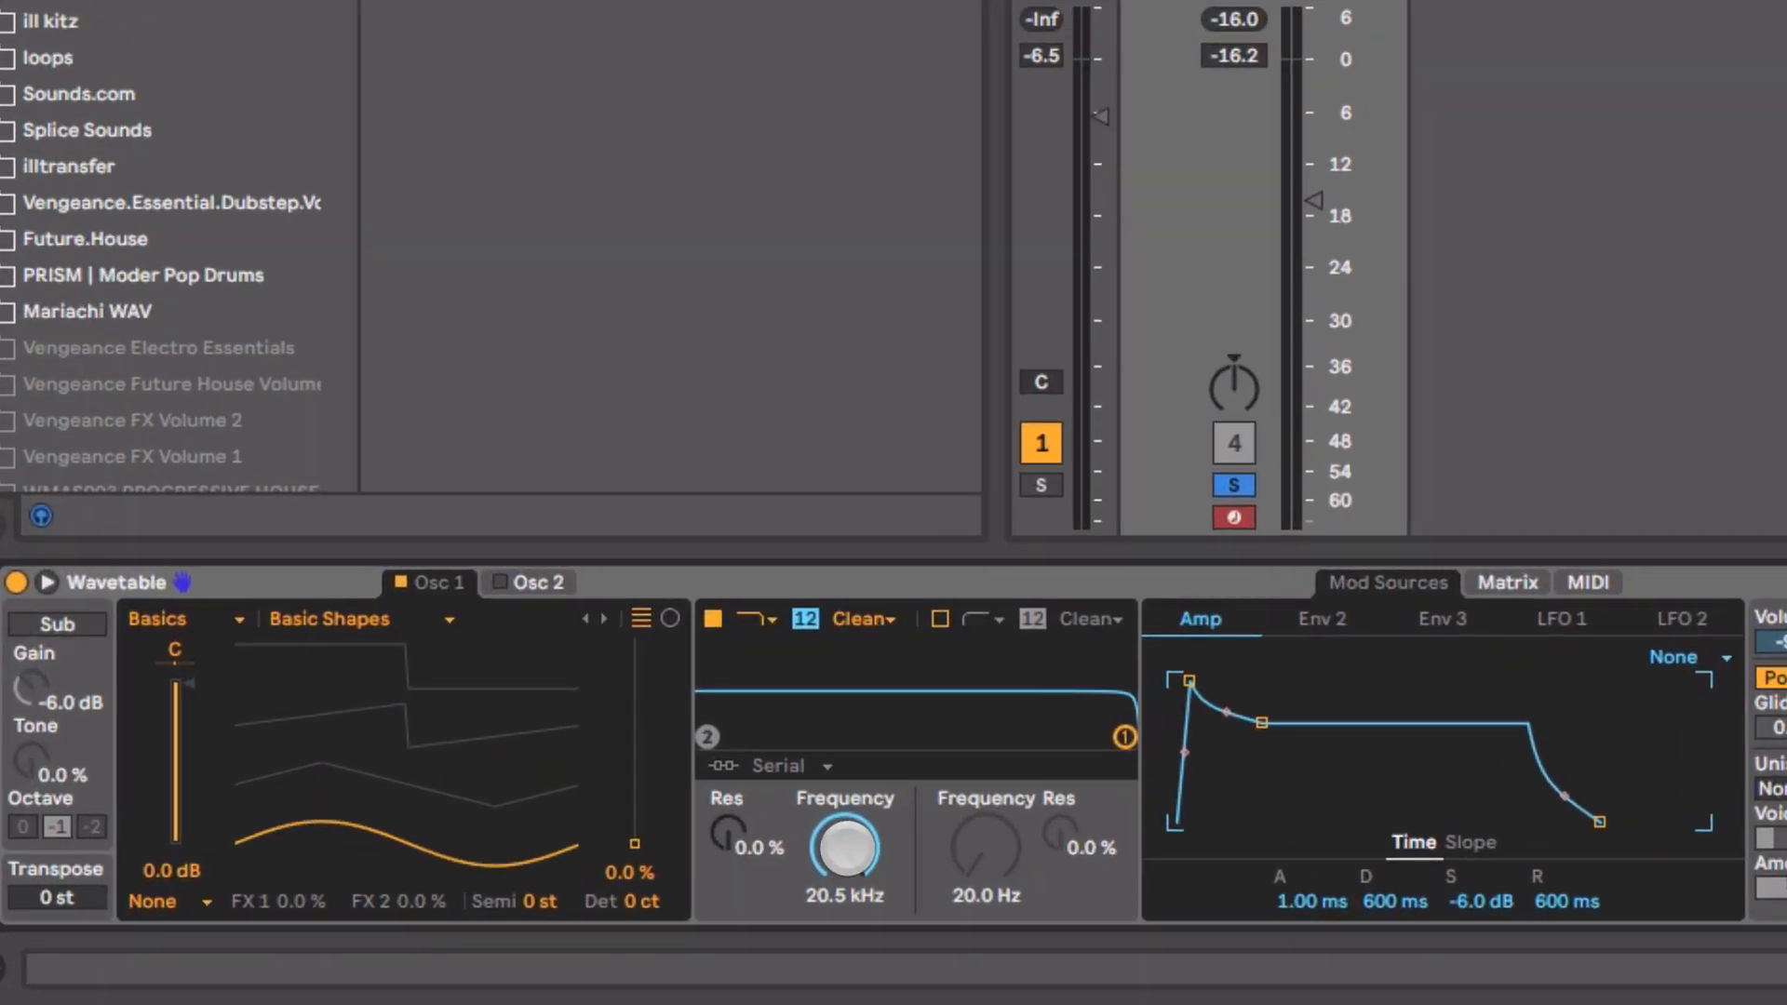
left_click_drag(844, 848, 844, 950)
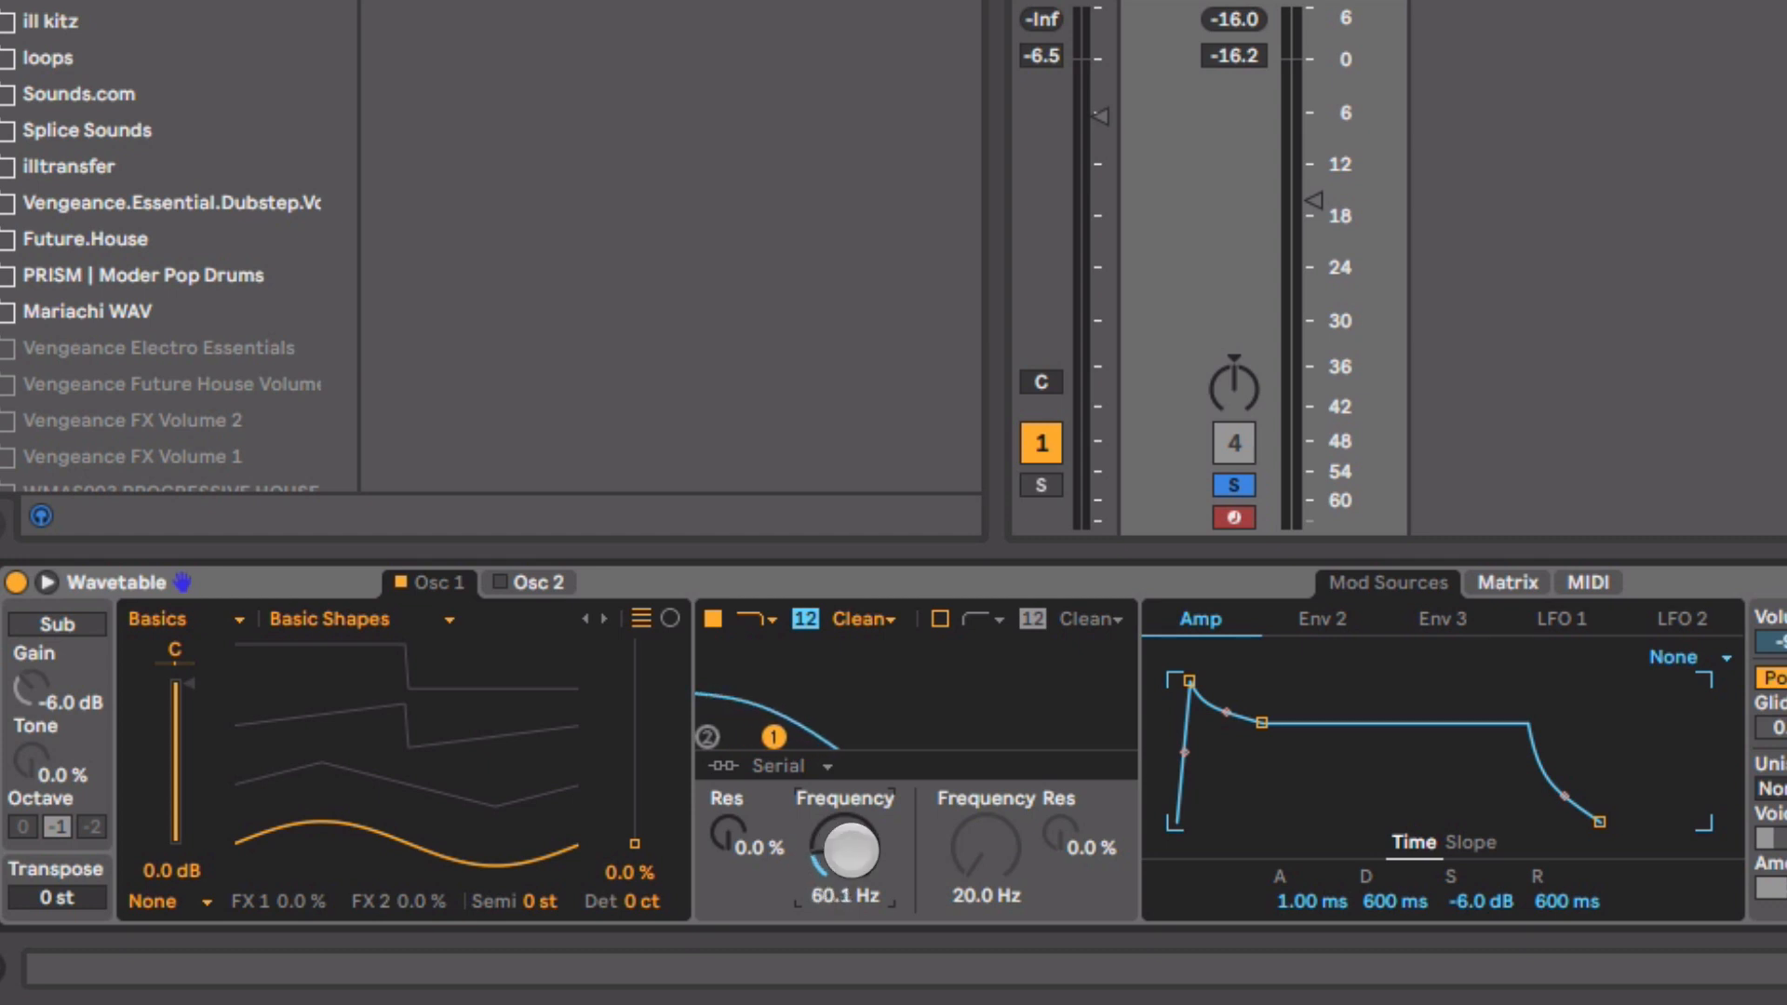
left_click_drag(849, 849, 736, 751)
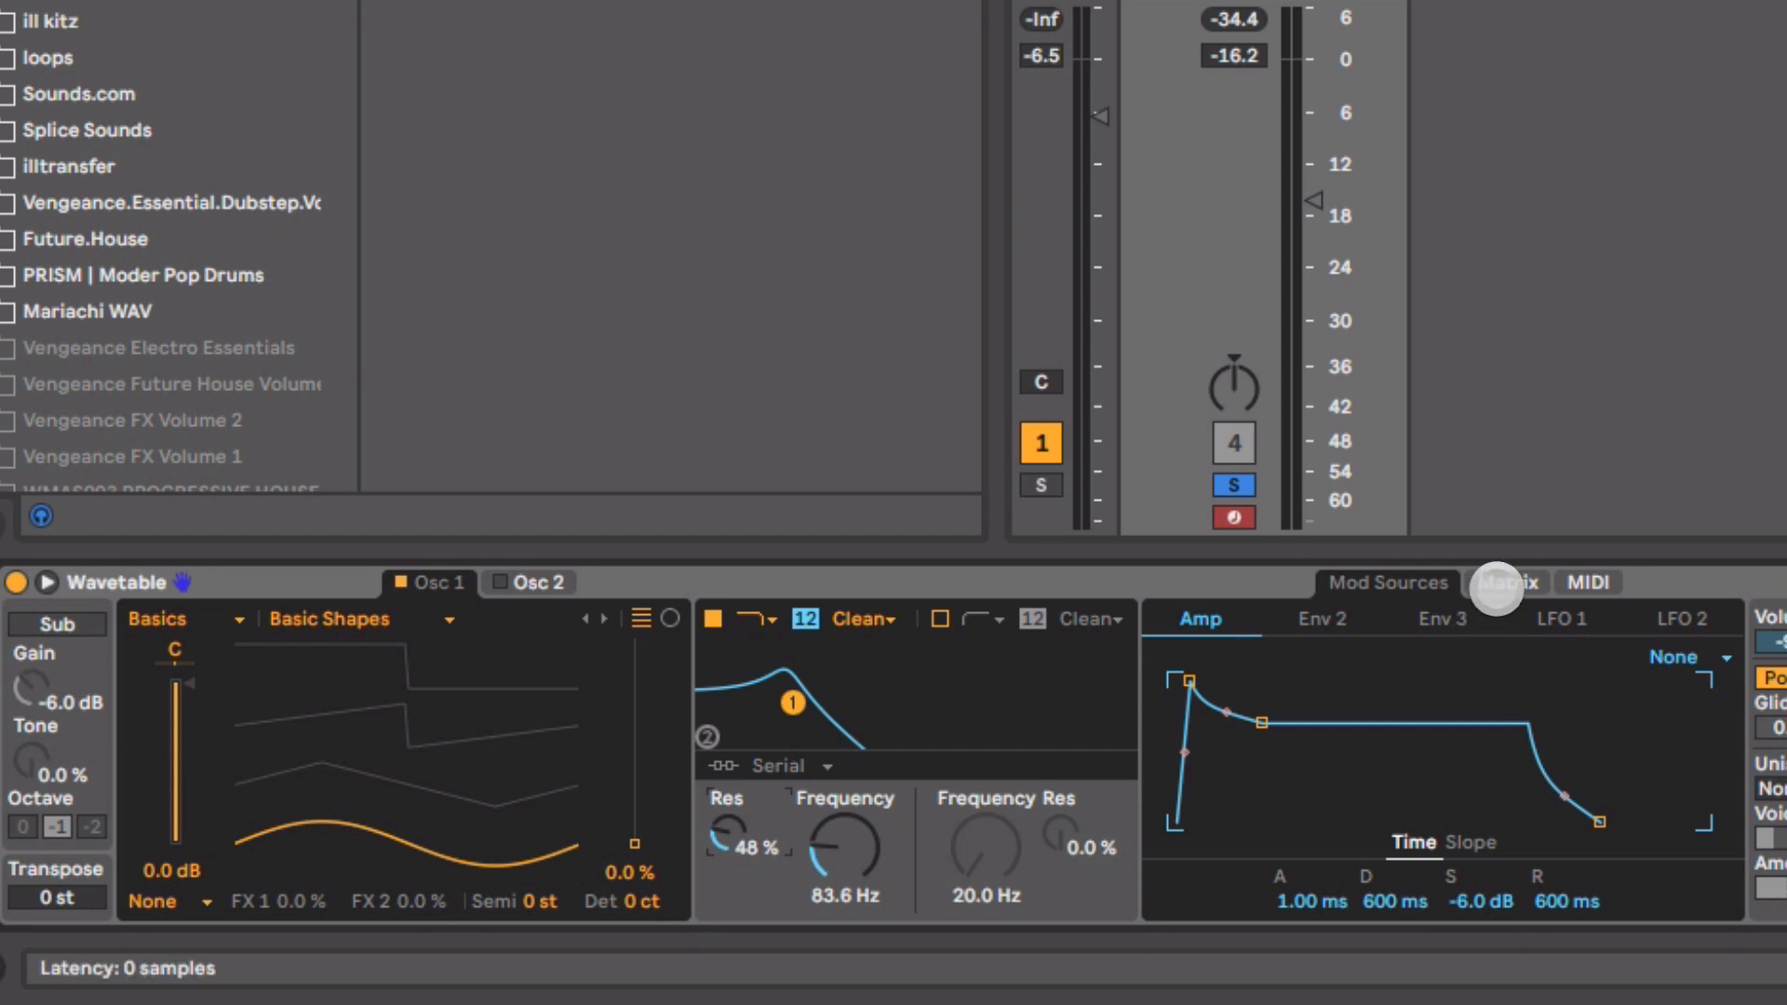
left_click(1497, 586)
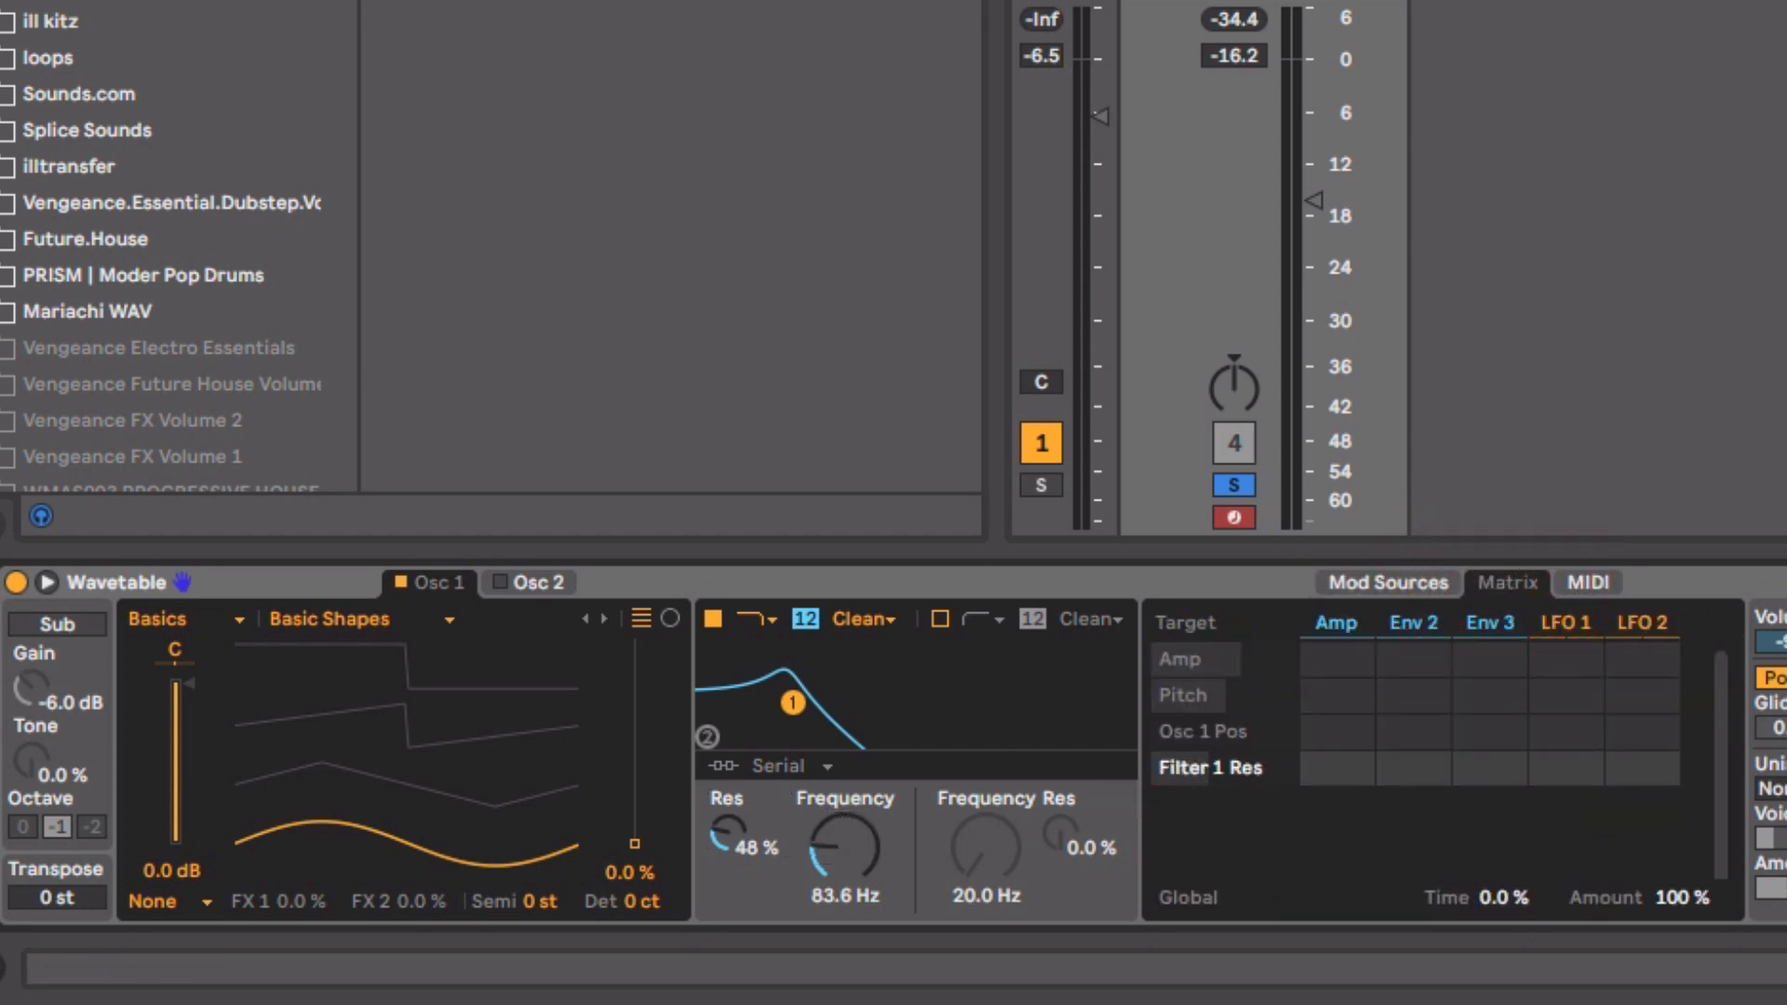
left_click(831, 842)
left_click_drag(1384, 778, 1400, 766)
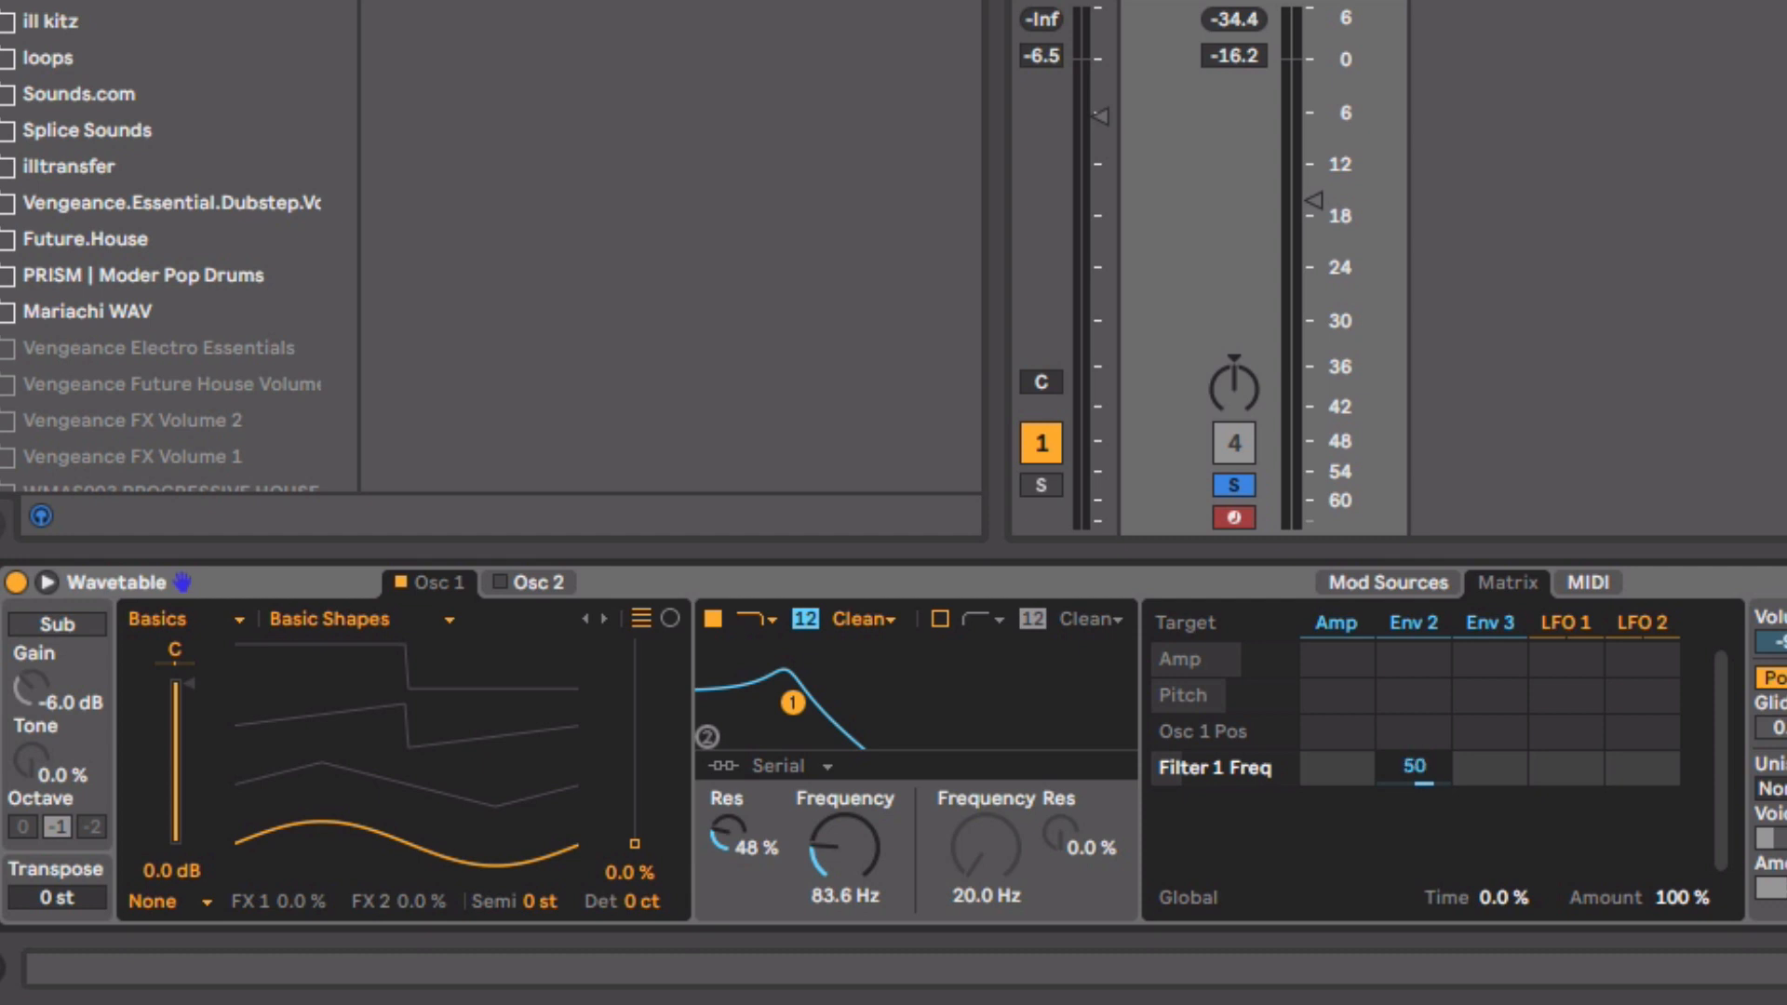
left_click(1404, 765)
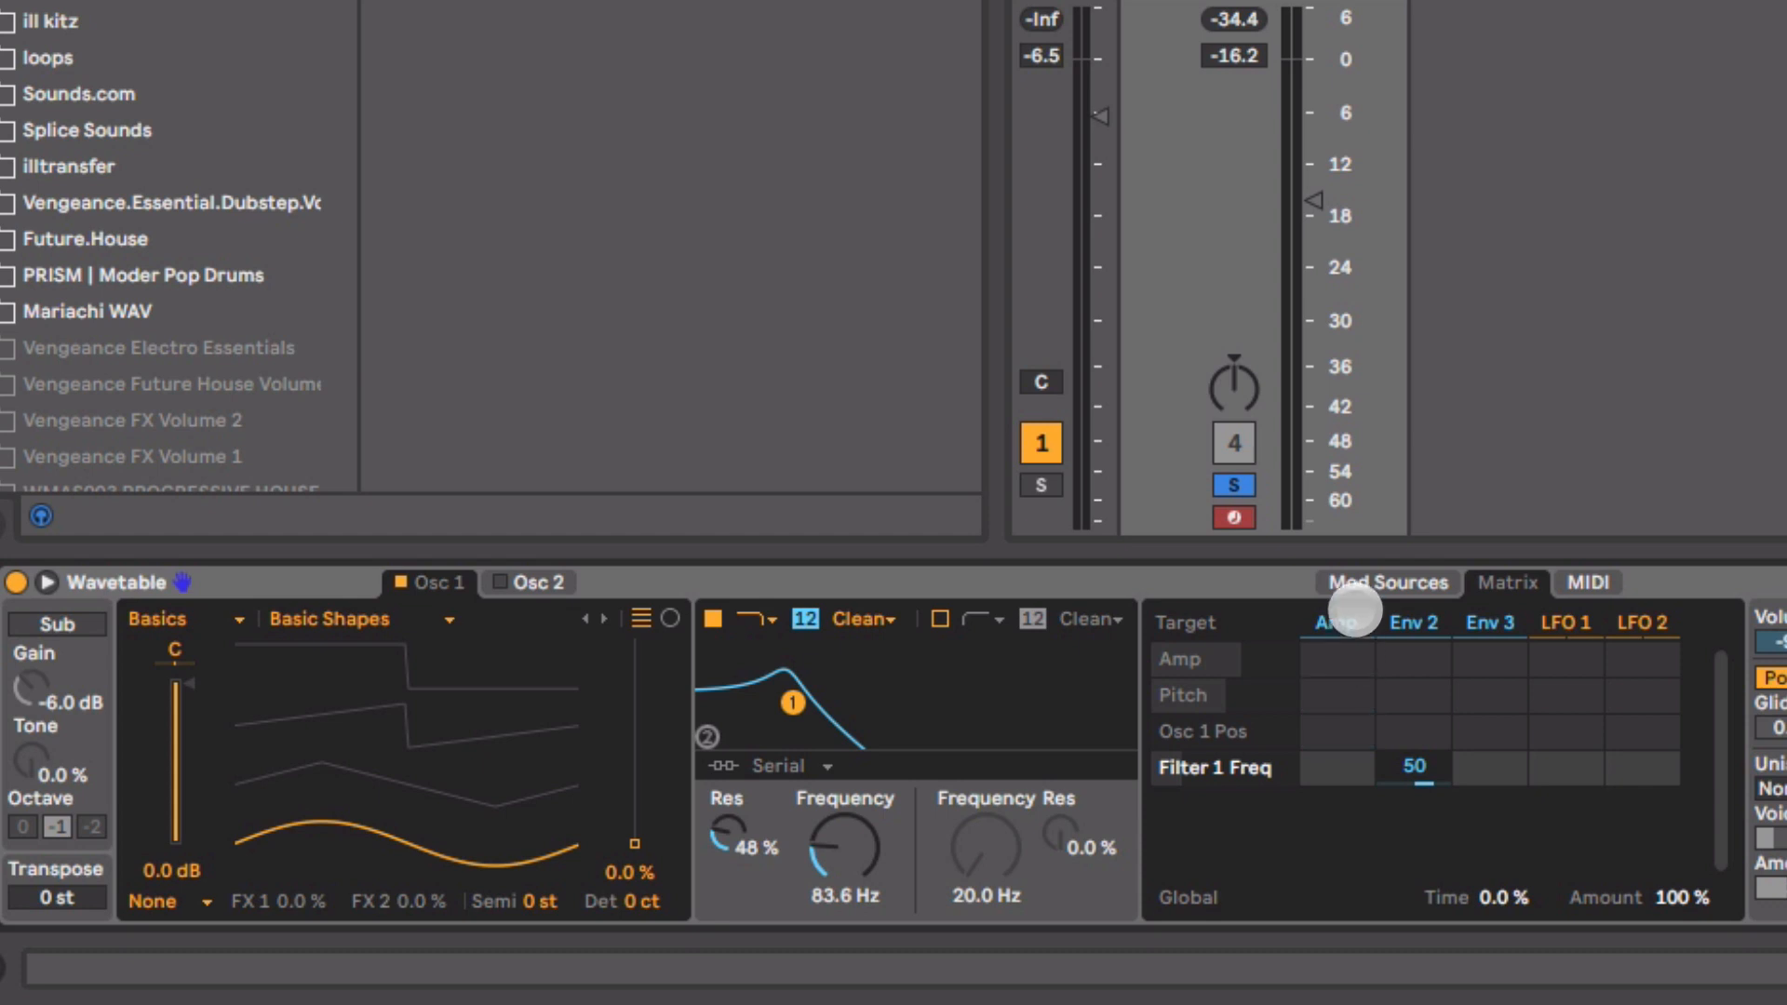
- Show the Env 2 envelope and set filter 1 to 29.4 Hz with 46 % resonance
left_click(1378, 582)
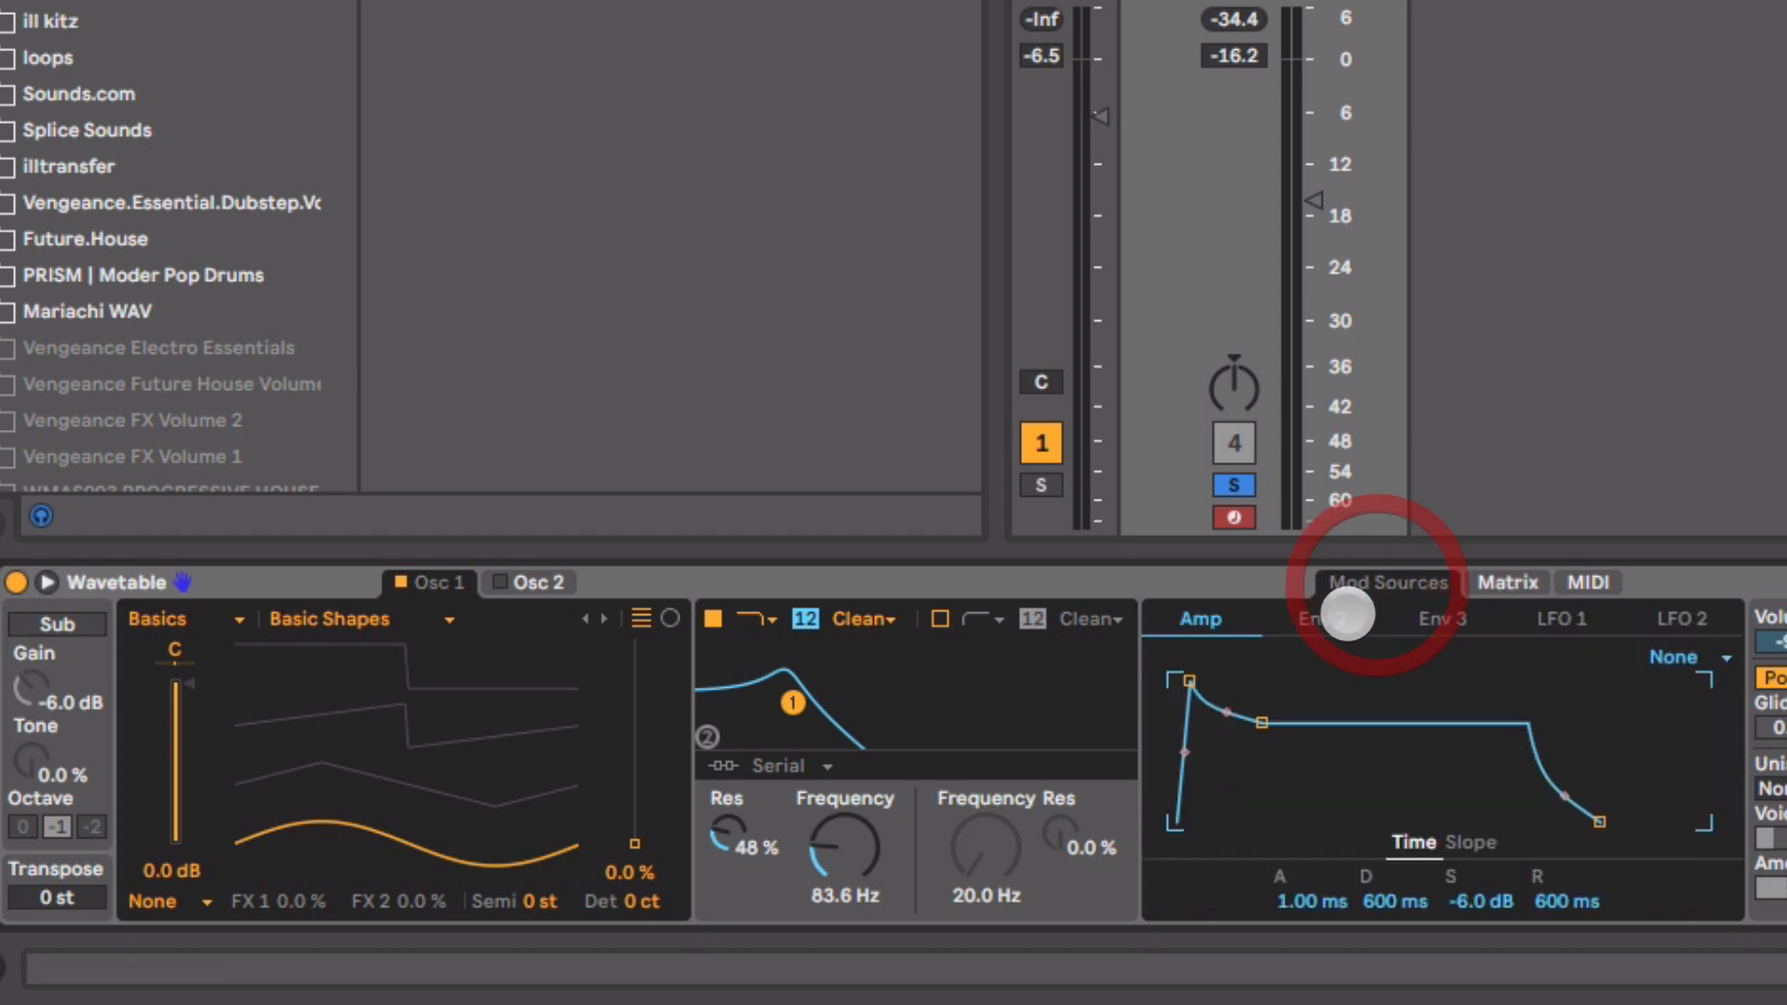
left_click(1325, 617)
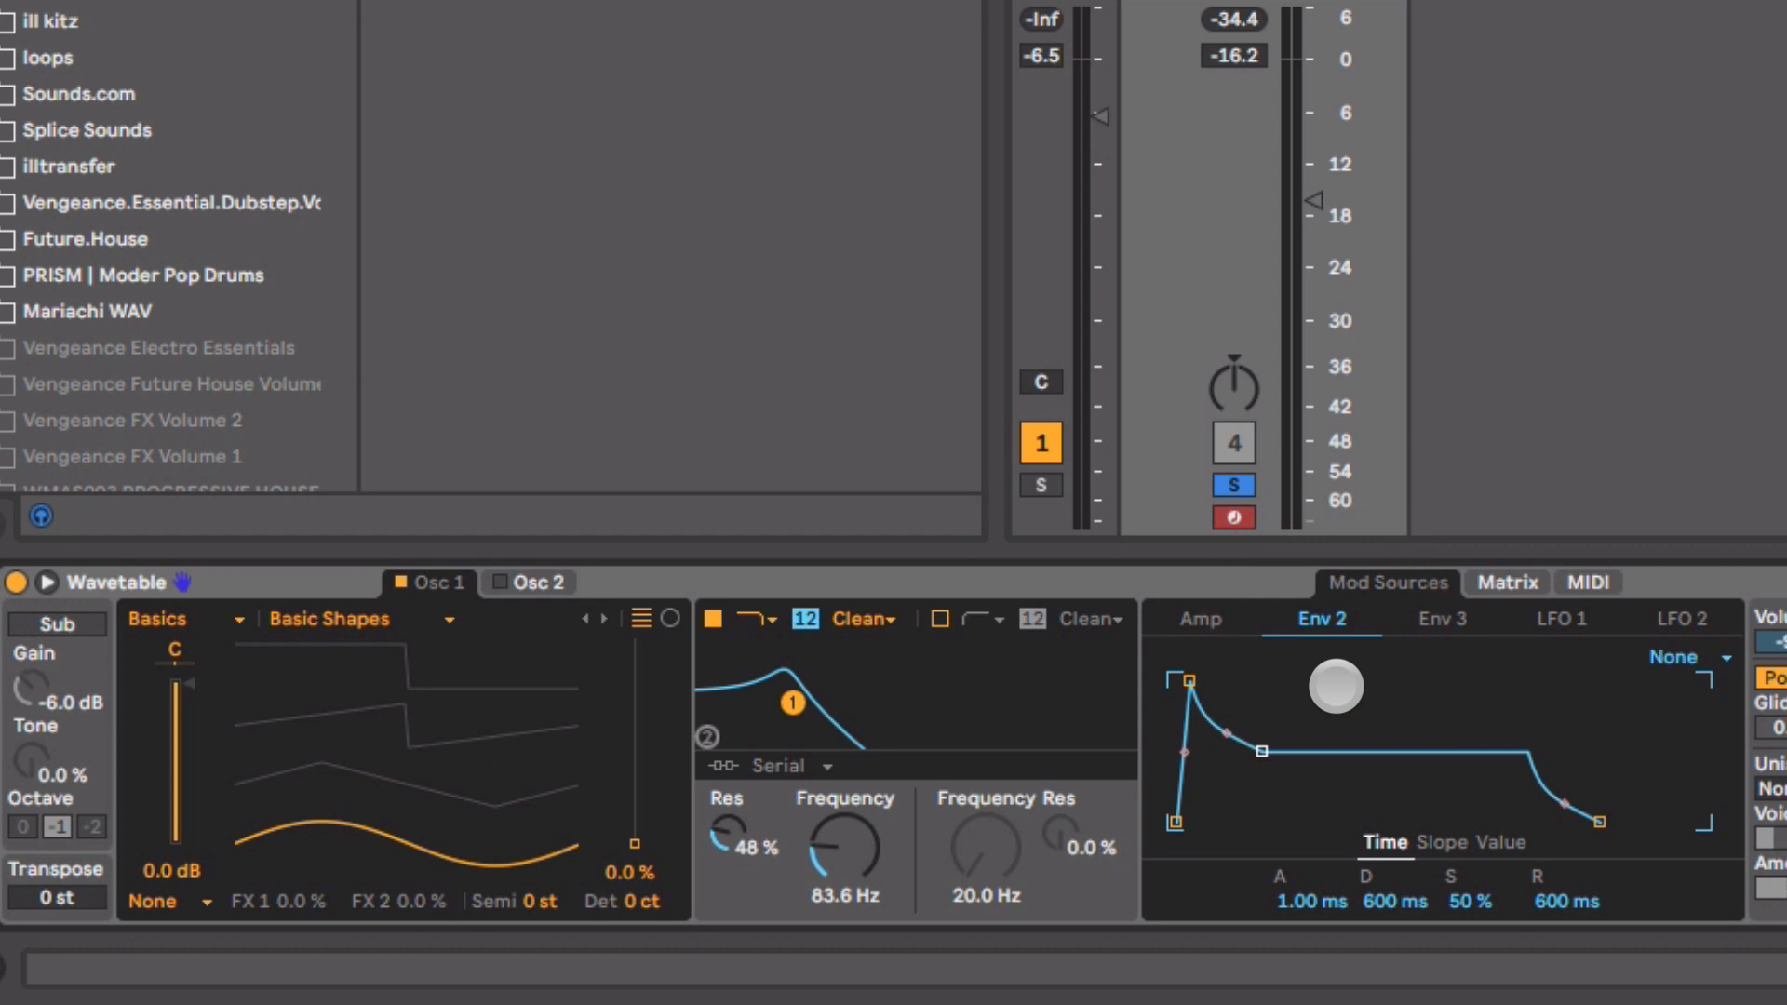
left_click_drag(840, 885, 840, 939)
left_click_drag(725, 835, 725, 837)
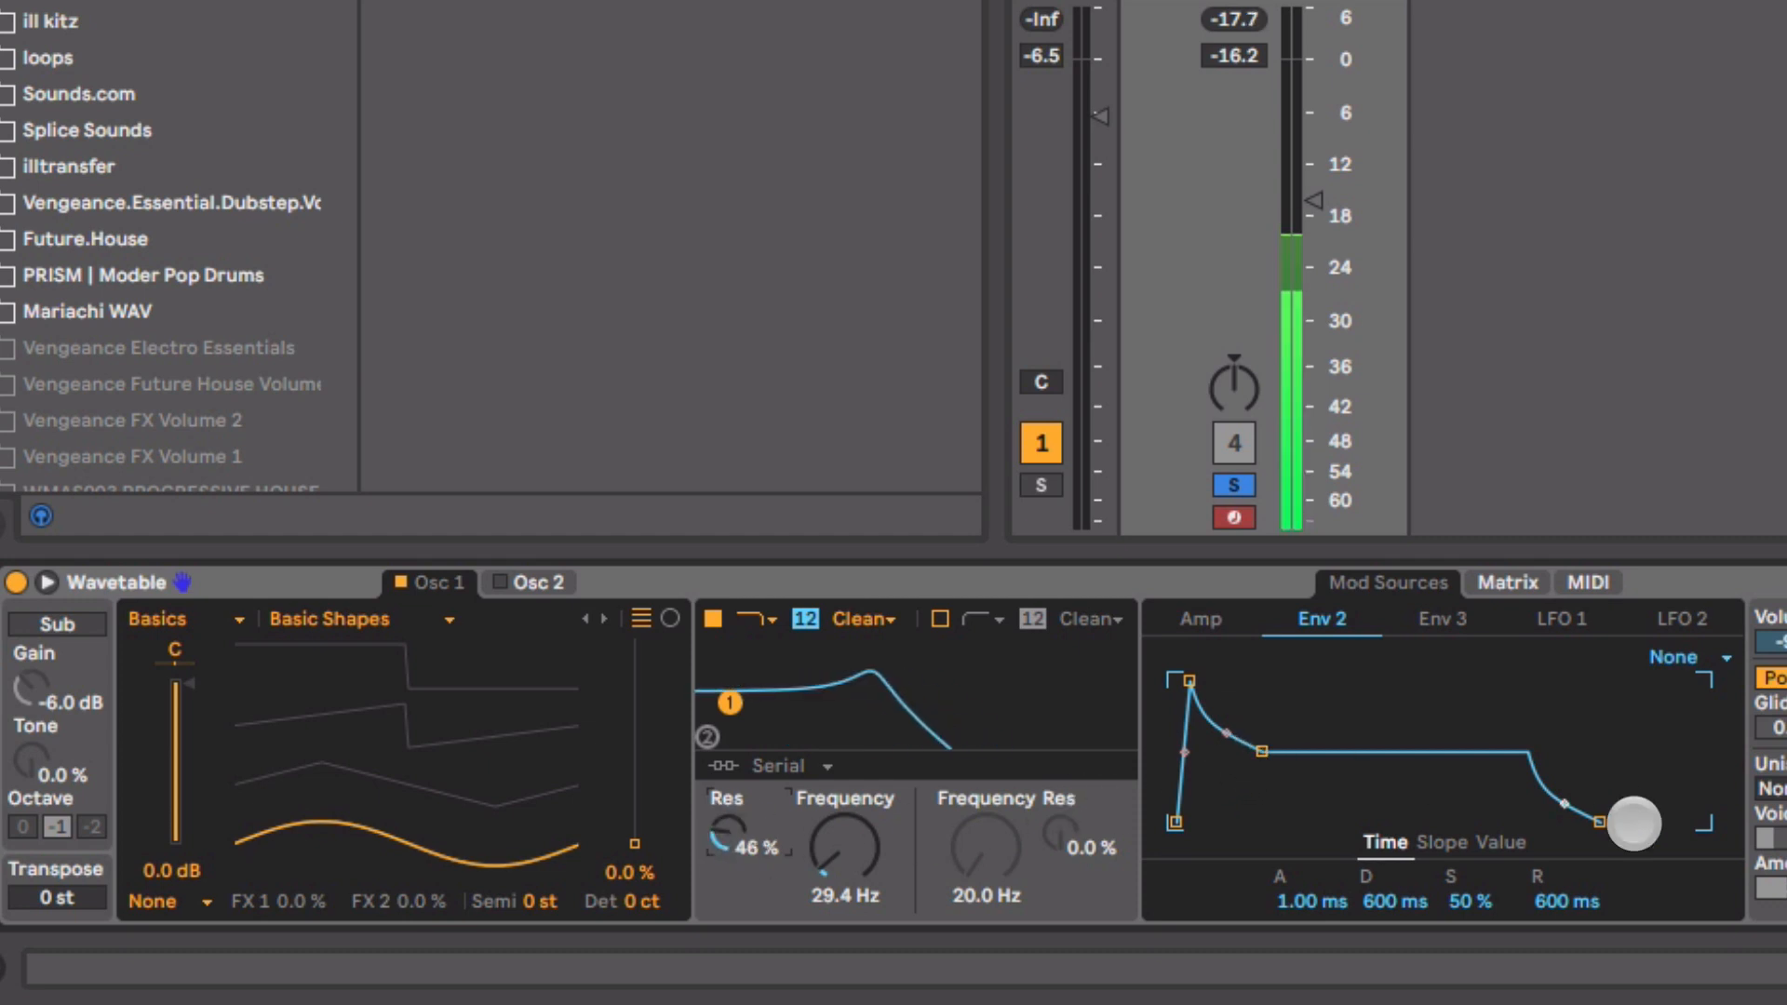
- Shape Env 2 with 2.13 ms attack, 1.03 s decay, 51 % sustain and 2.04 s release
mouse_move(1635, 823)
left_mouse_down()
mouse_move(1658, 823)
mouse_move(1628, 818)
left_mouse_up()
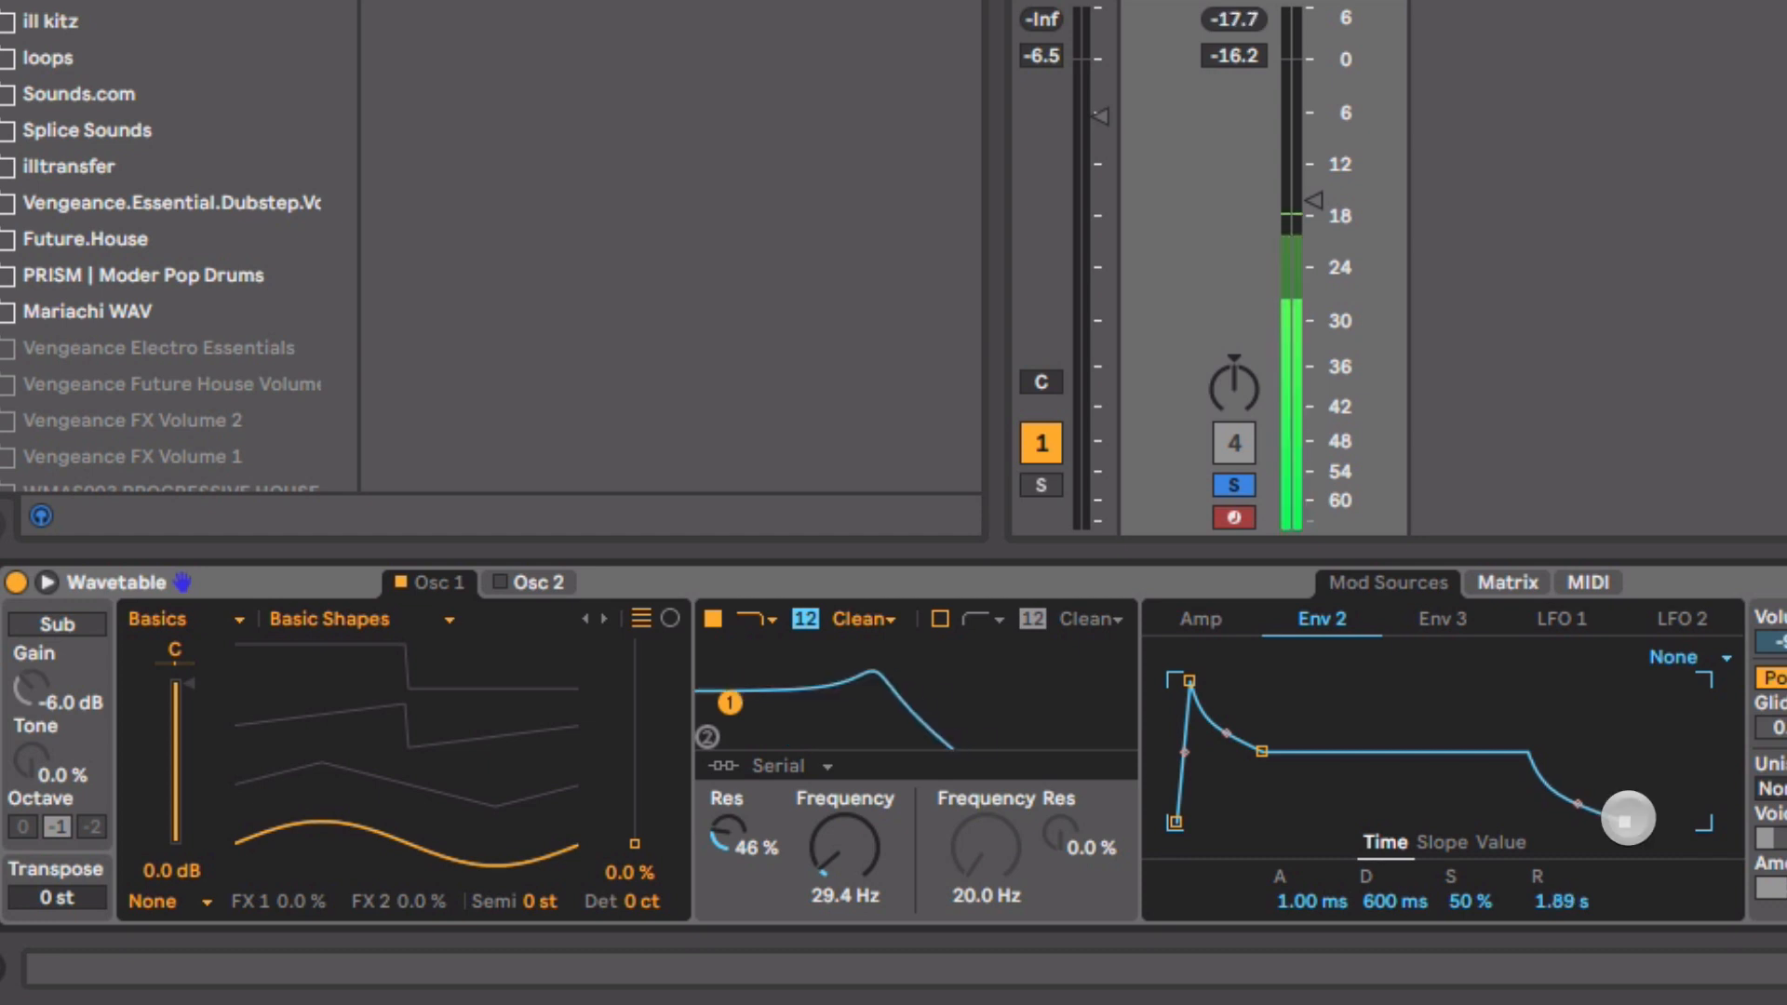
left_click_drag(1628, 818, 1630, 819)
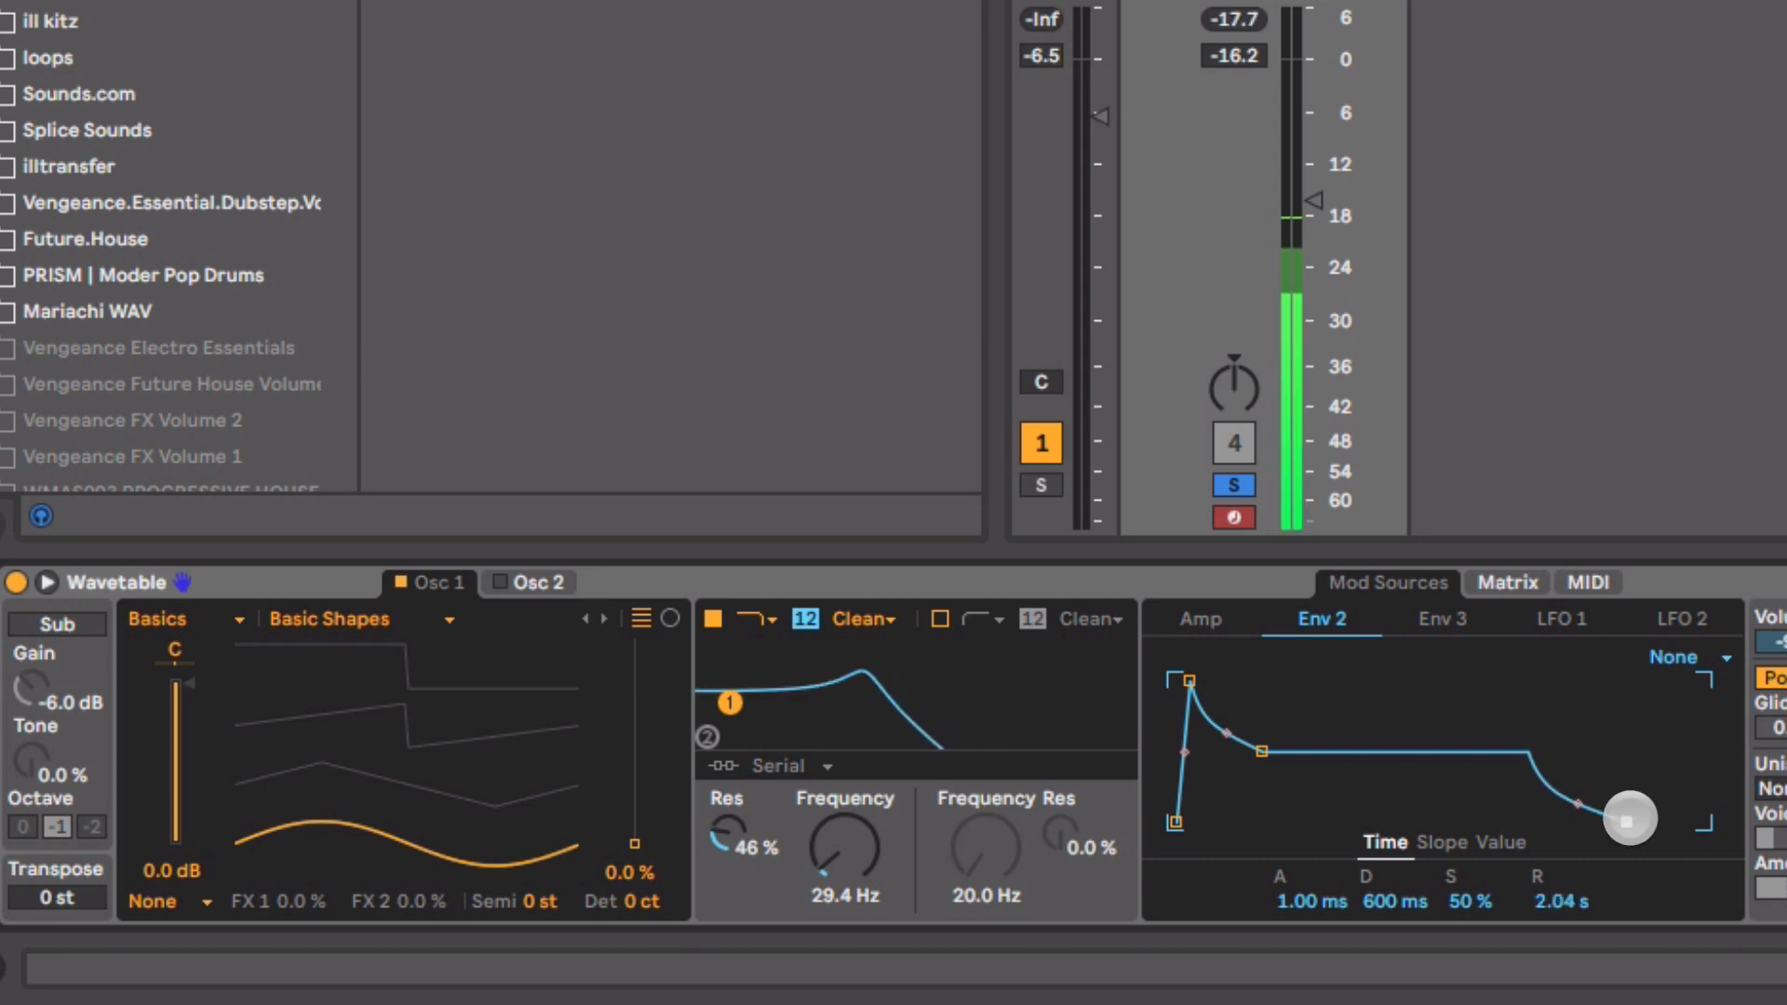
left_click_drag(1466, 899, 1472, 849)
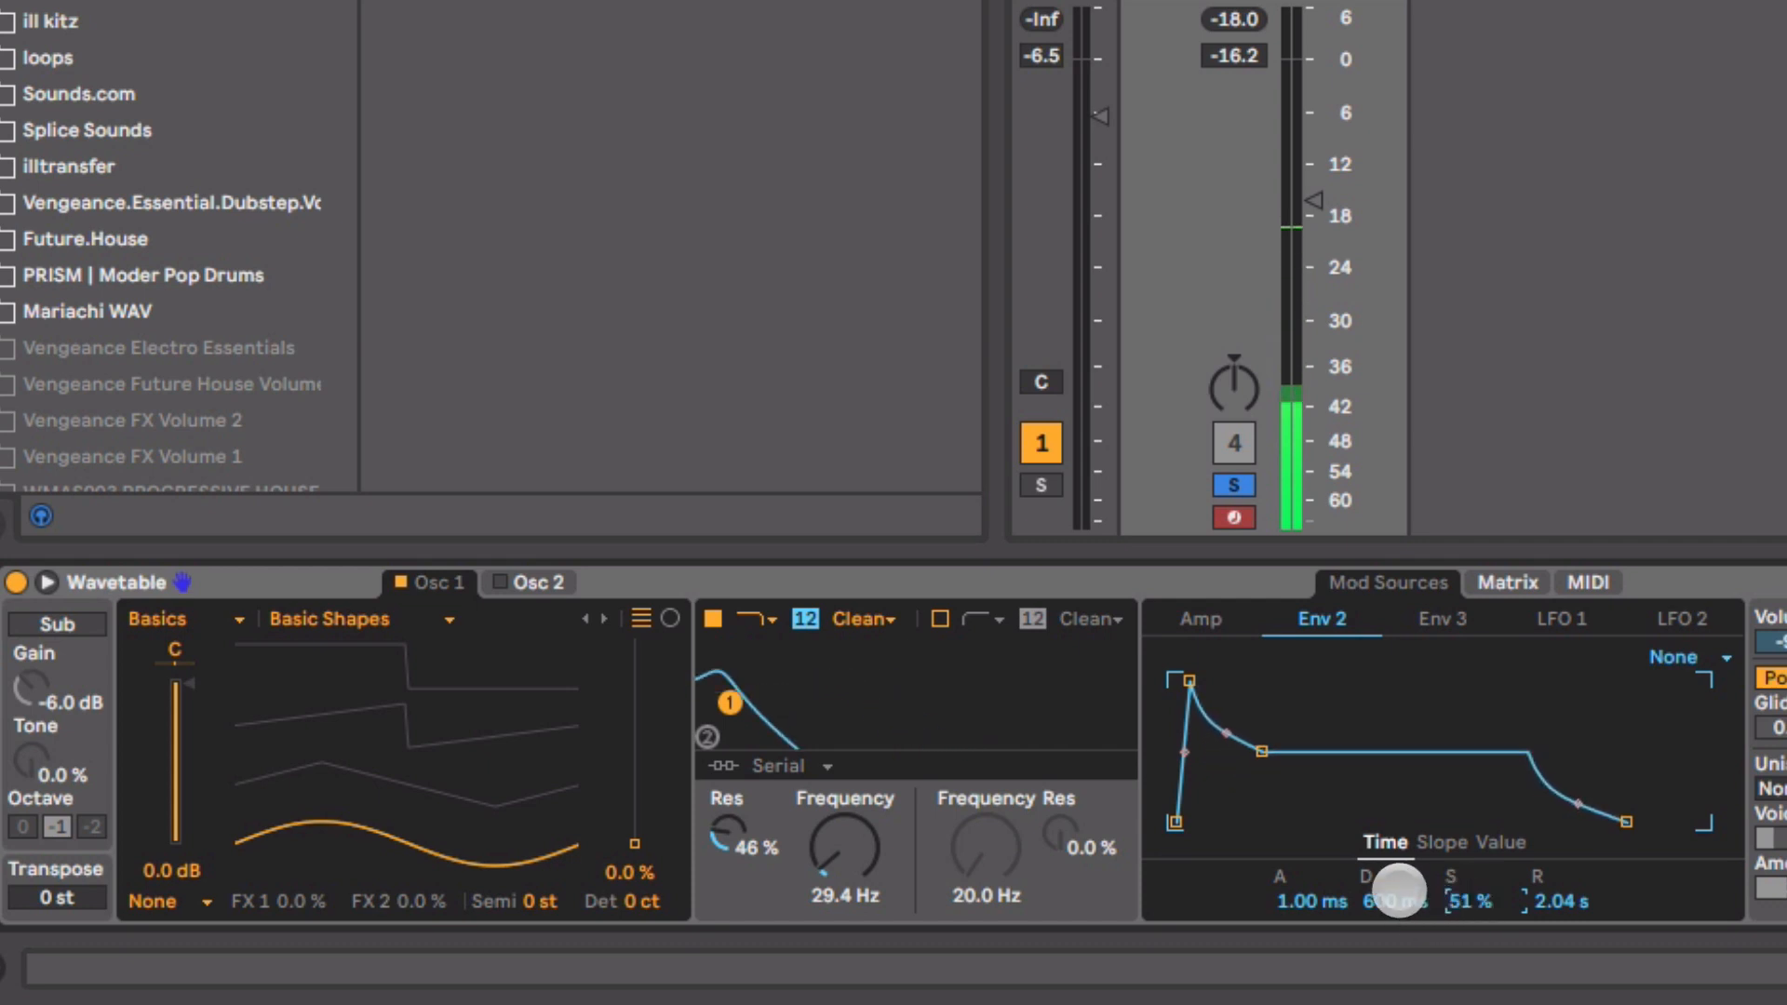
left_click_drag(1399, 896, 1399, 892)
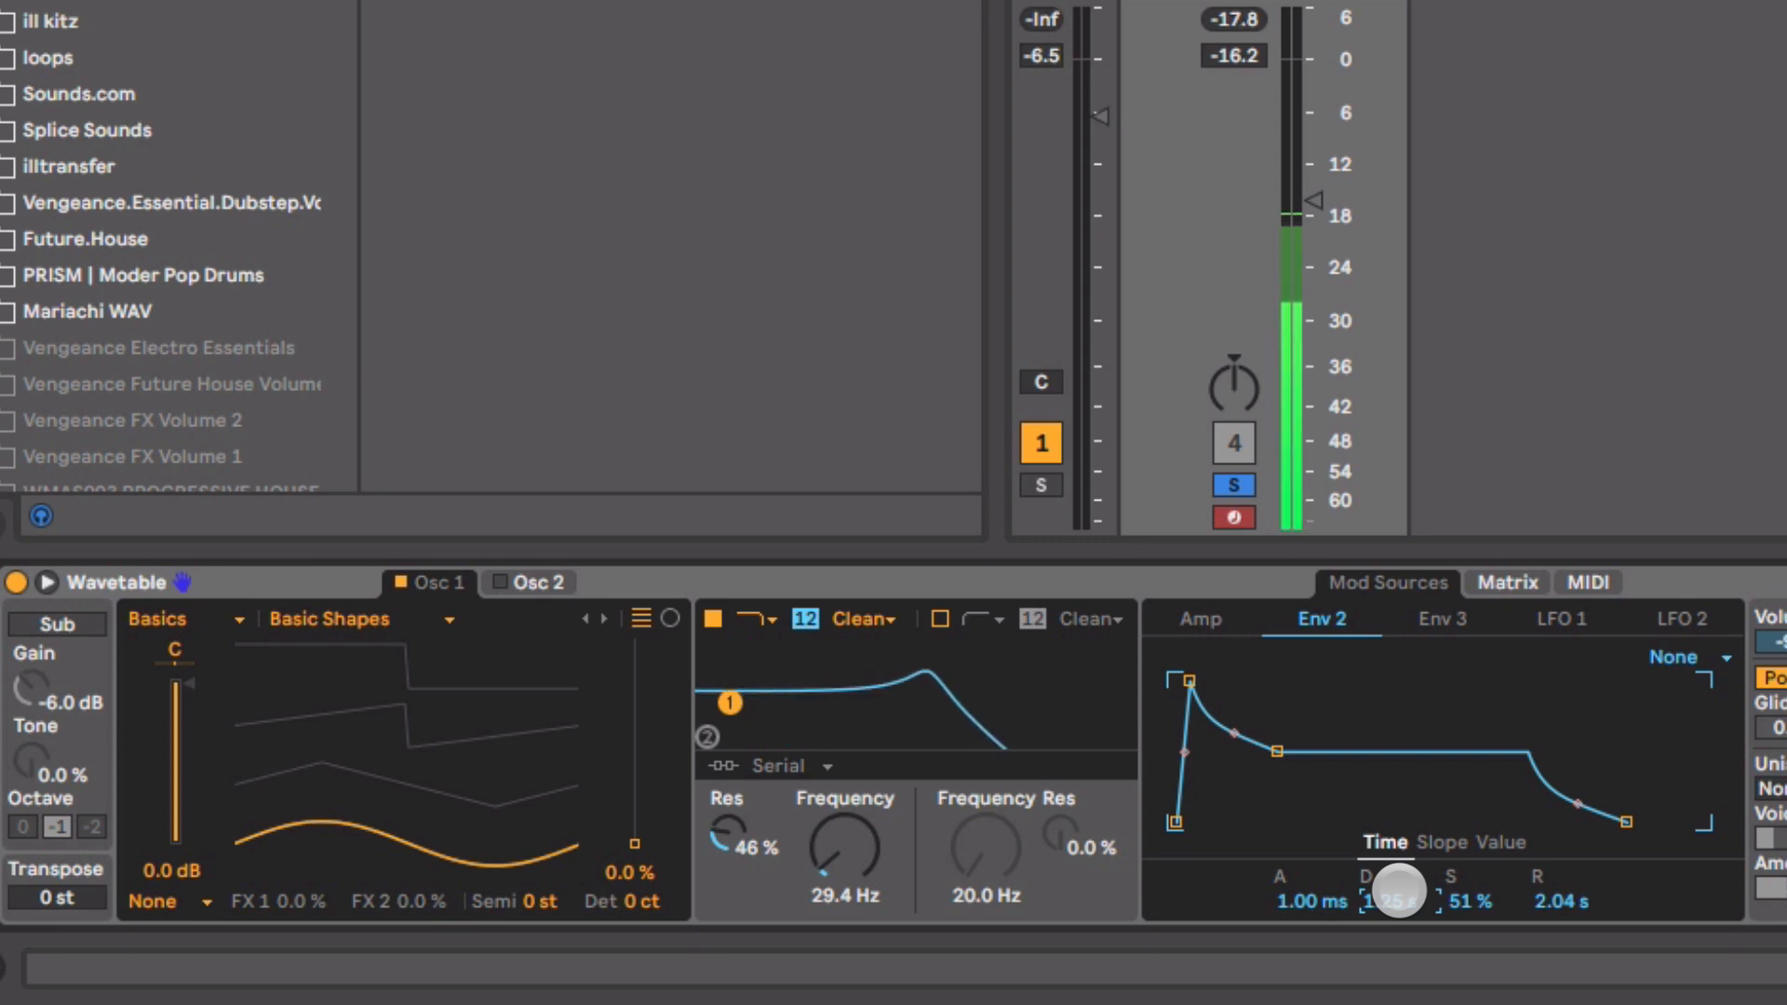
left_click_drag(1399, 895, 1310, 897)
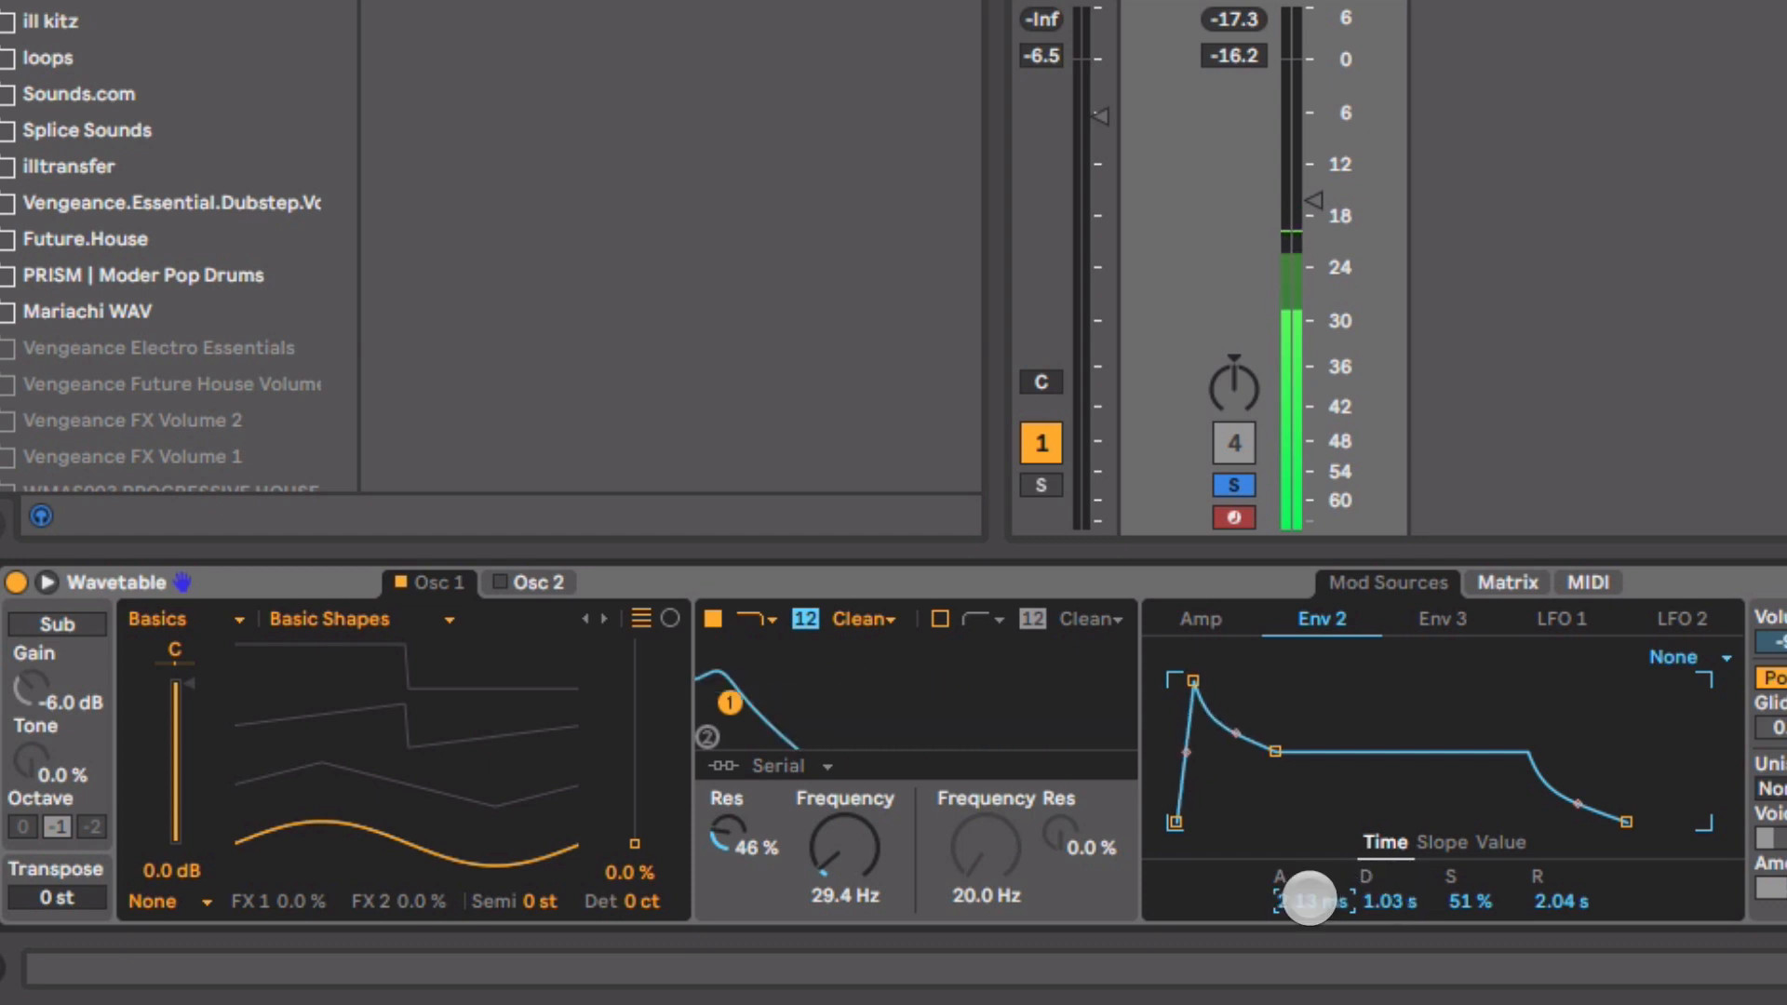
- Enable Osc 2 with the White Noise wavetable at 37 % position and -3.1 dB gain
left_click(549, 579)
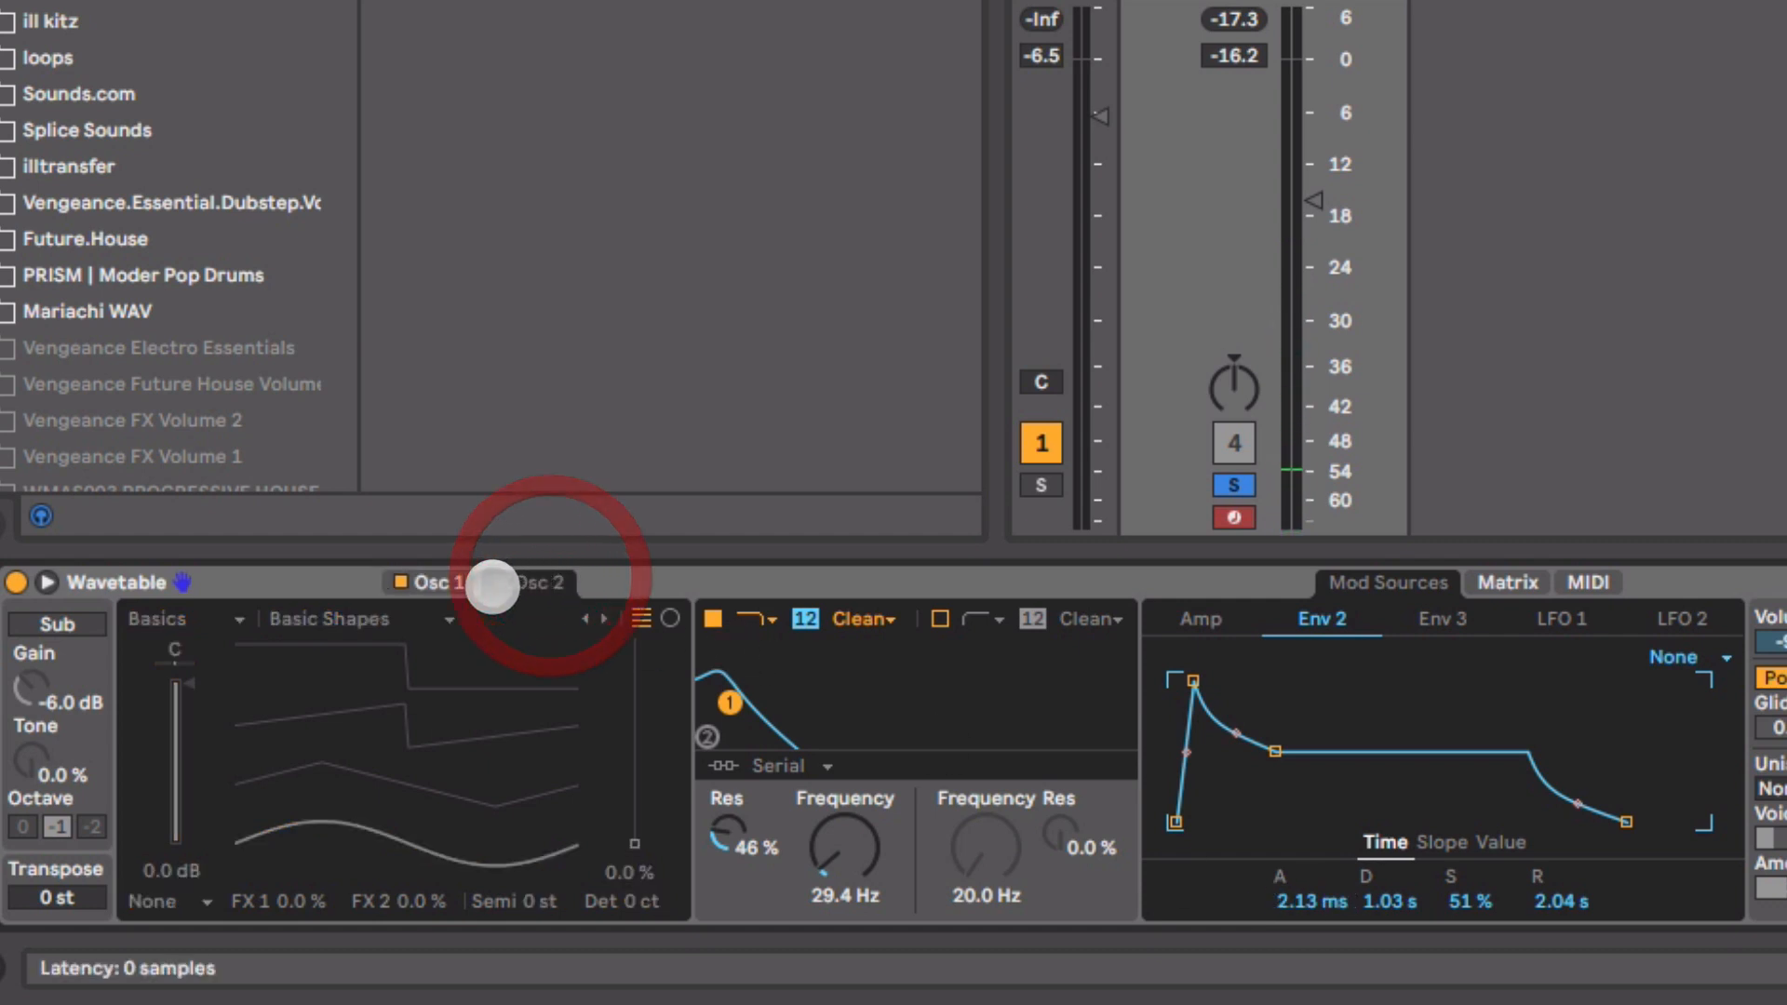
left_click(492, 583)
left_click(332, 619)
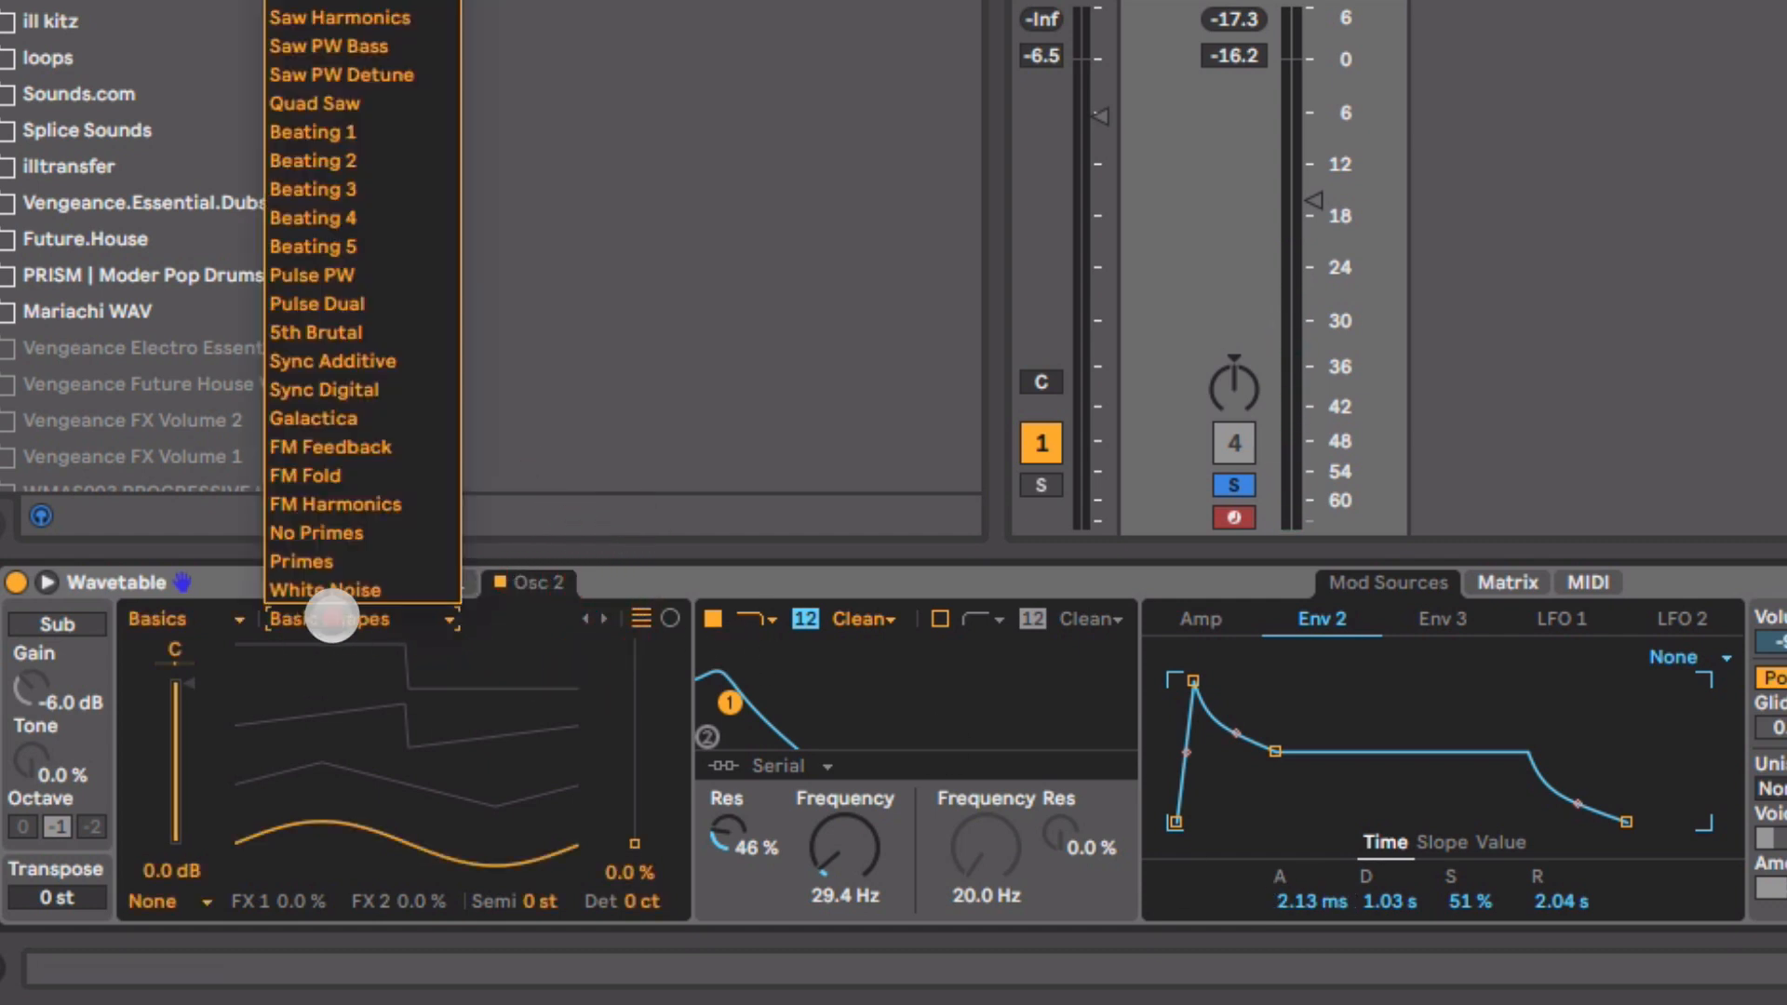
left_click(353, 588)
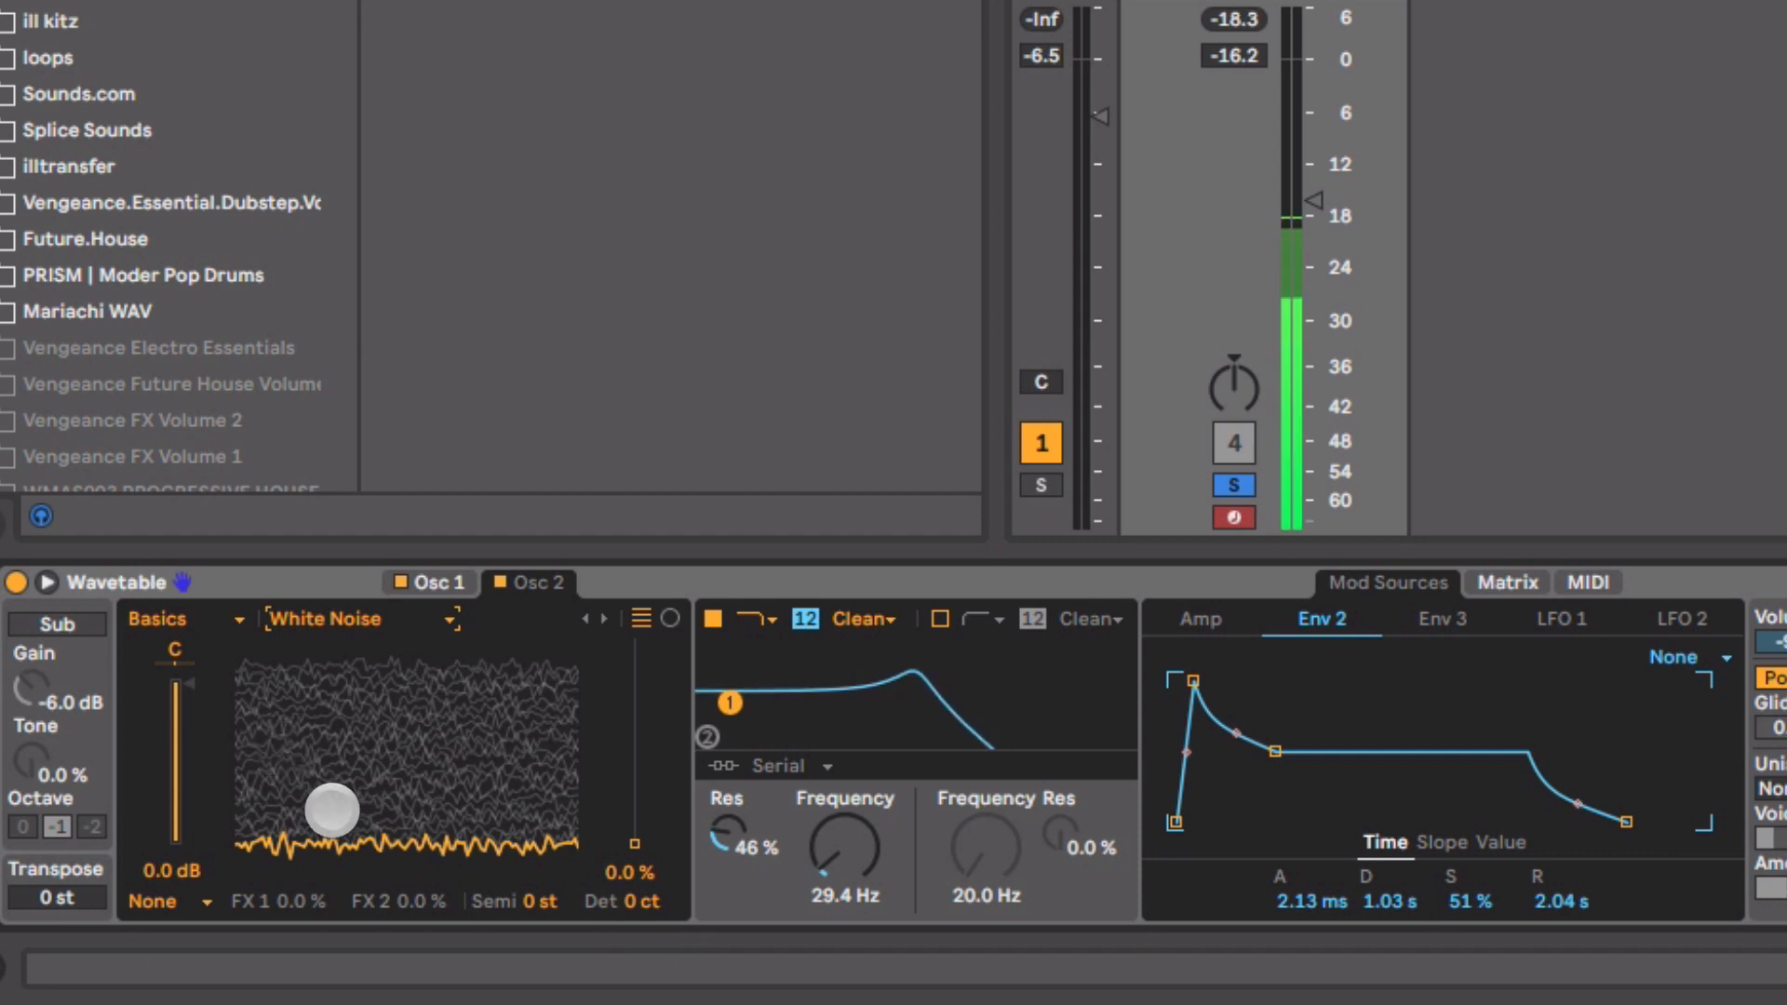
left_click_drag(333, 810, 333, 778)
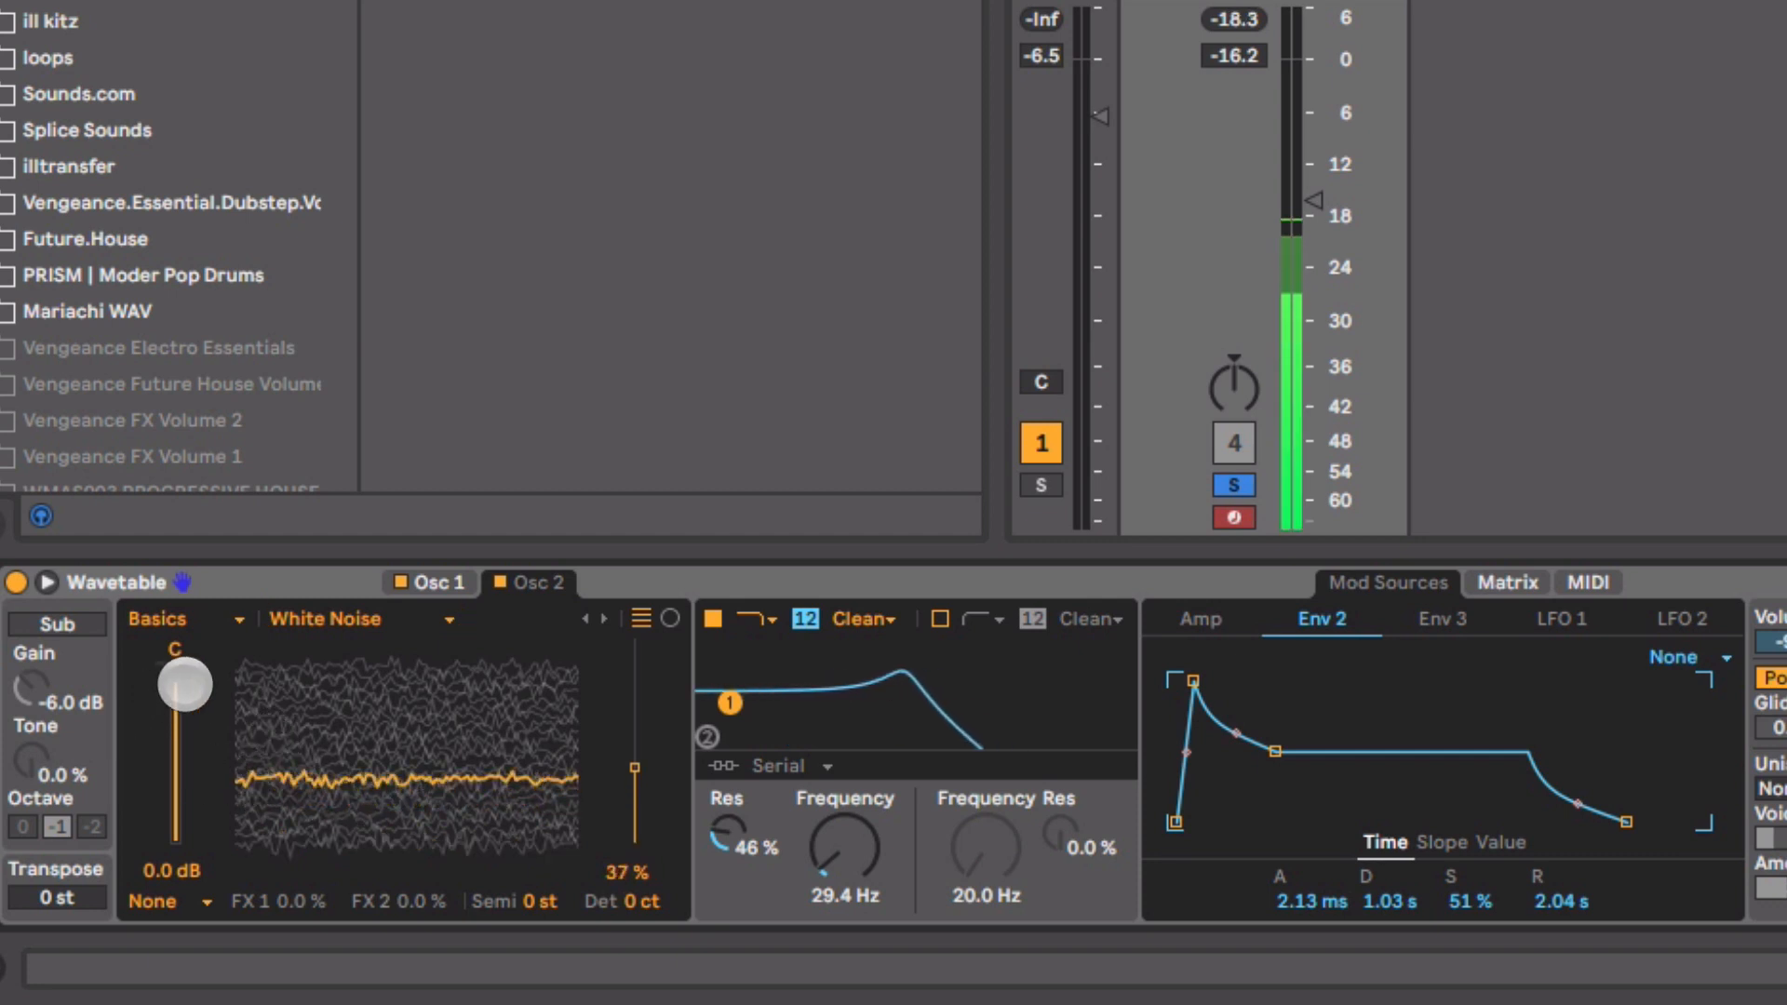
left_click_drag(186, 684, 180, 739)
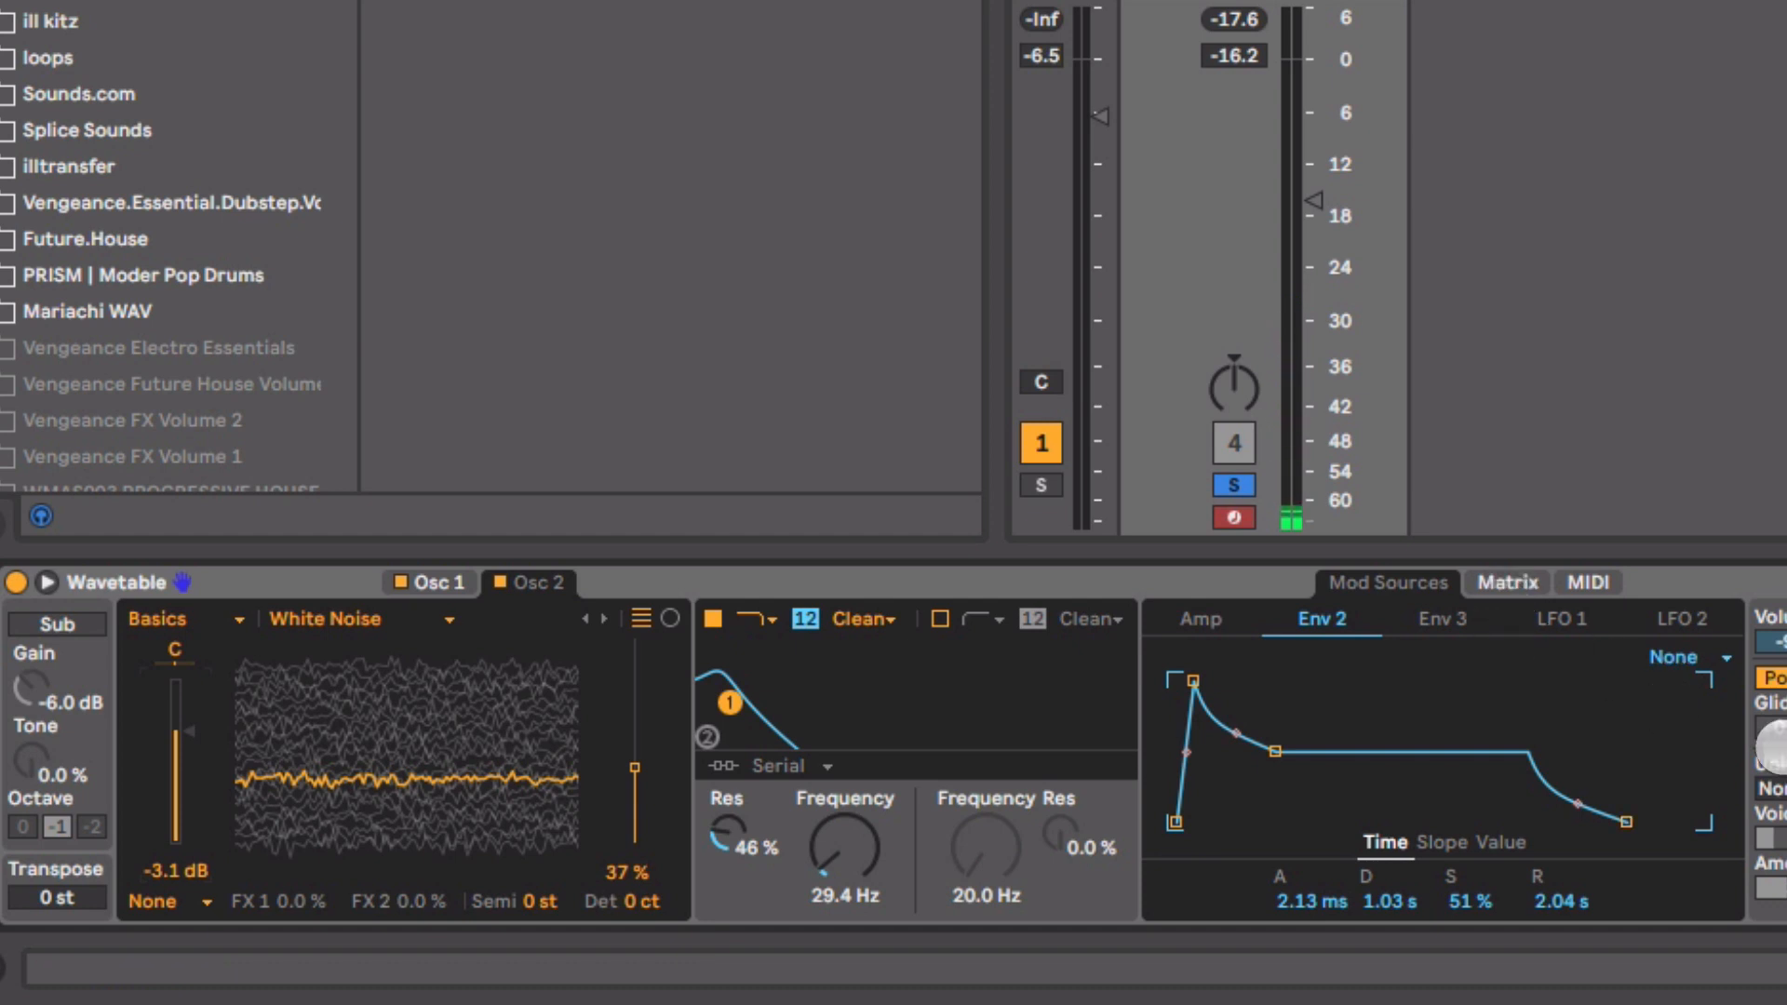
- Set Wavetable's unison mode to Classic with an amount of 11 %
left_click(1780, 789)
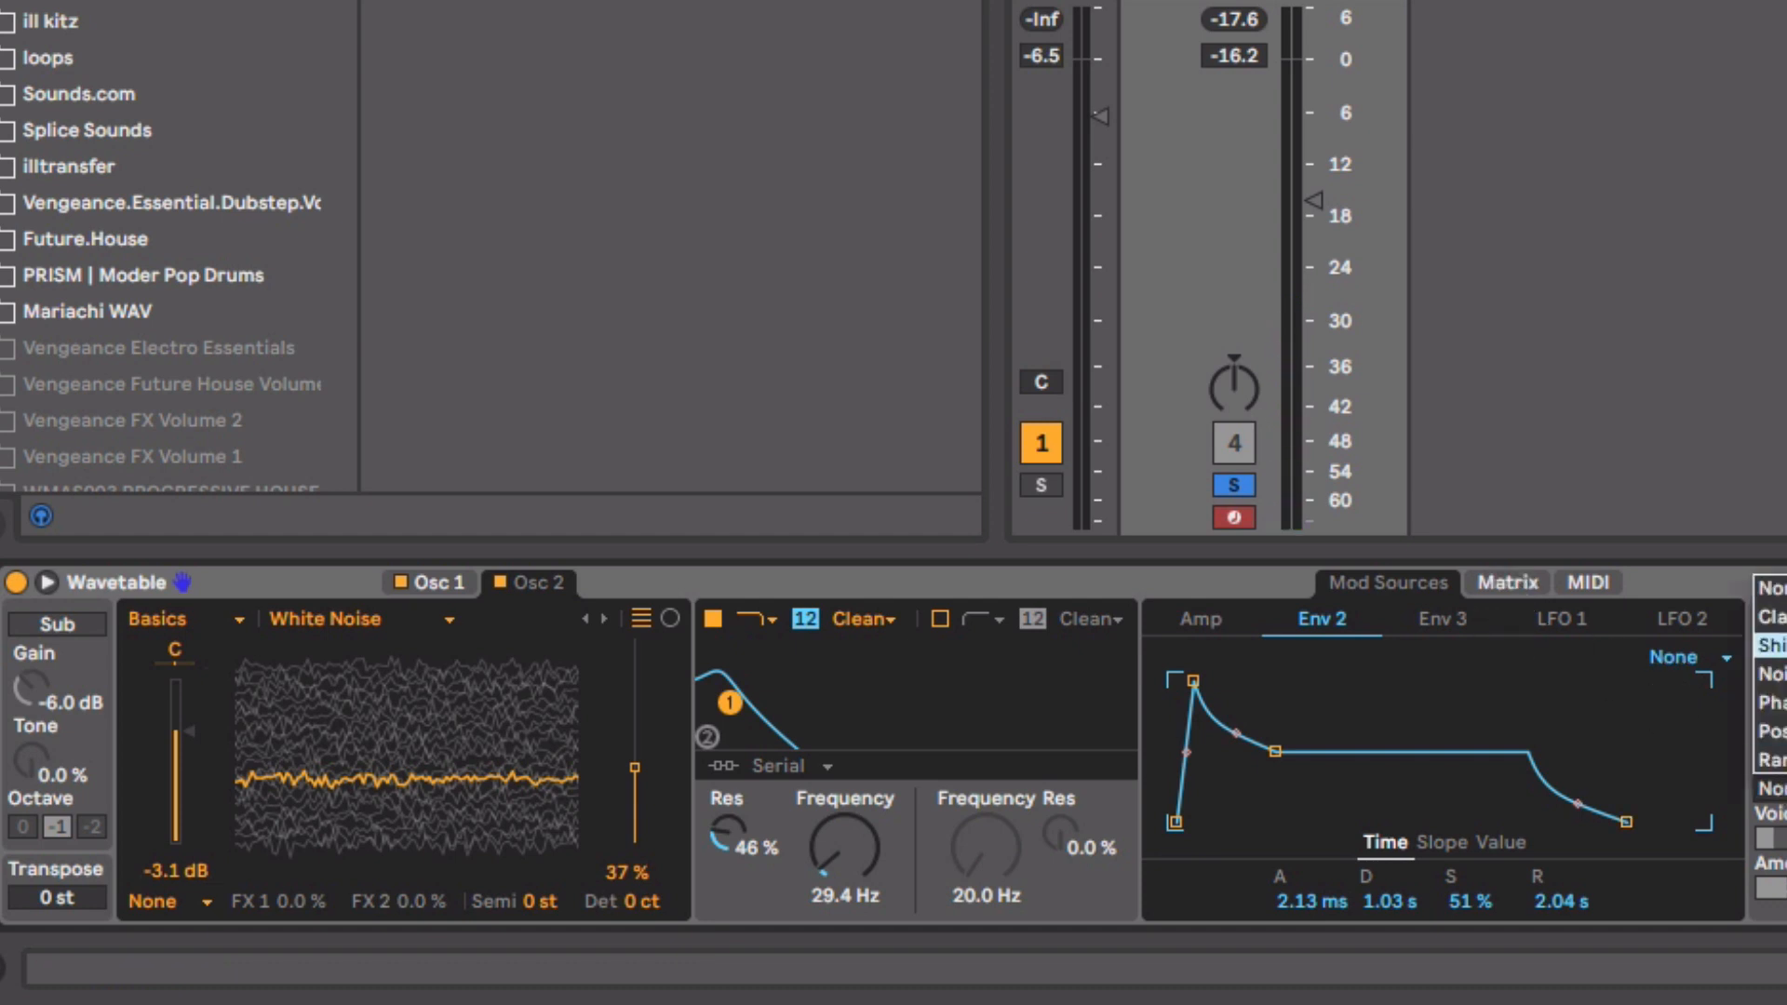
left_click(1776, 615)
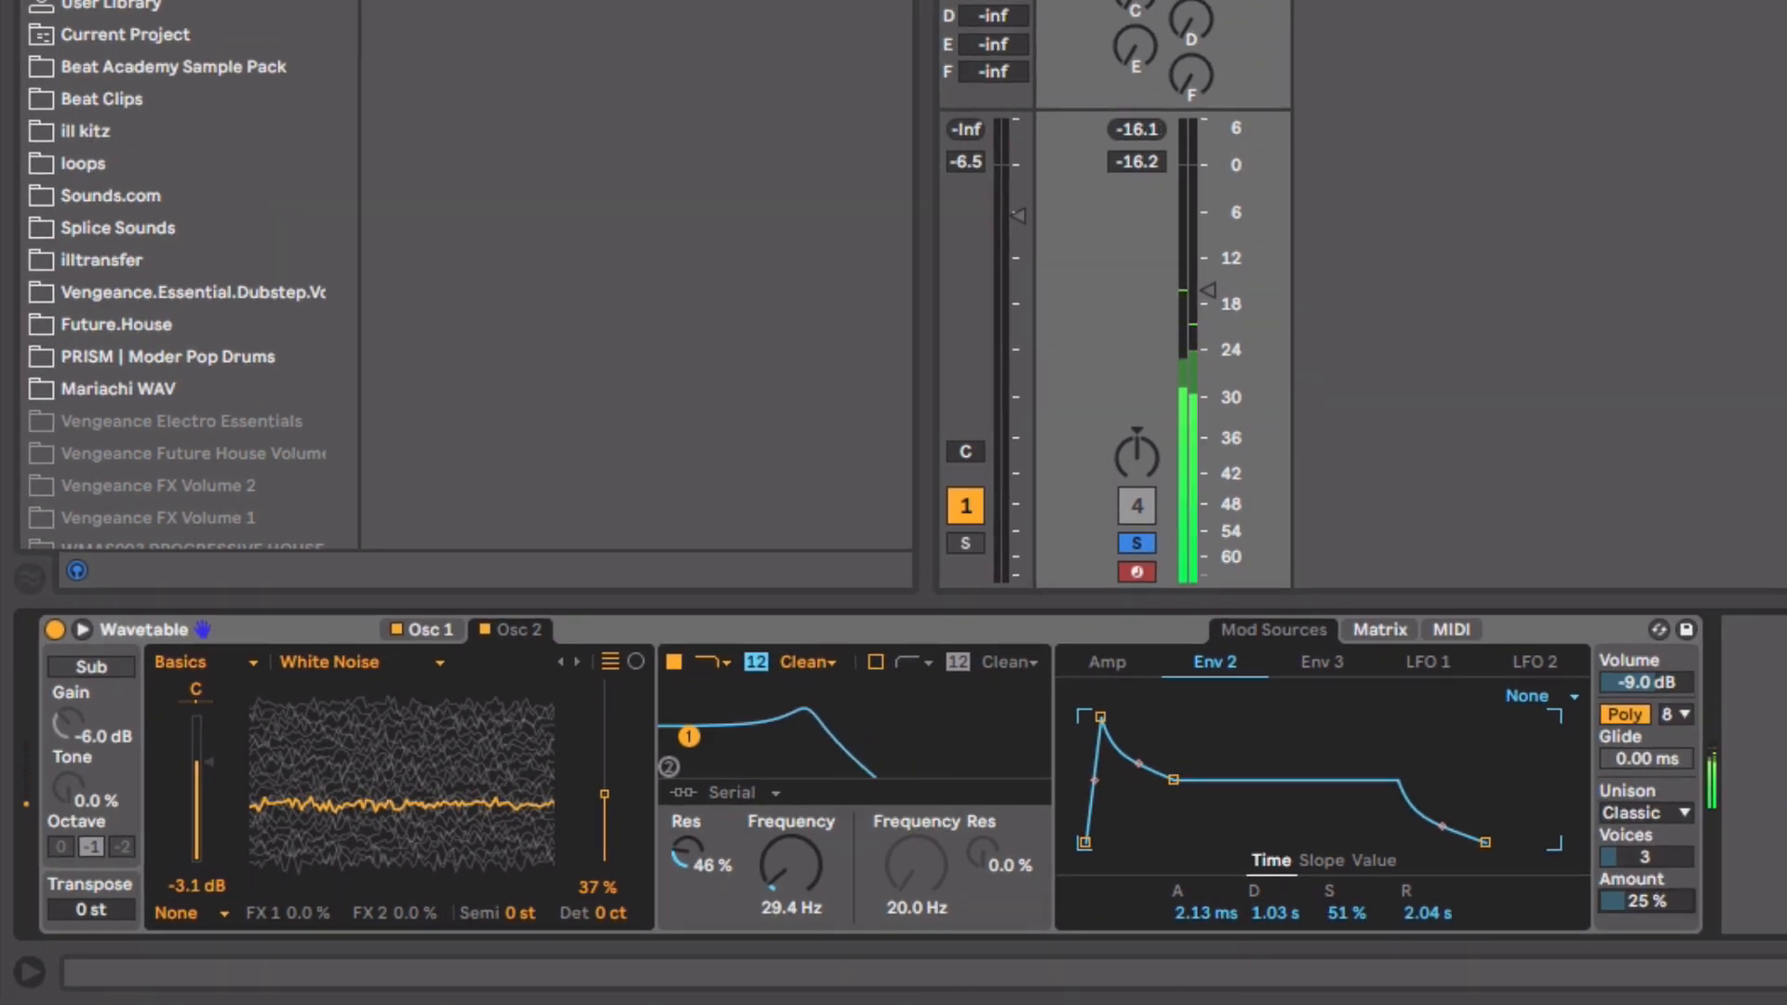
left_click_drag(1645, 901, 1645, 935)
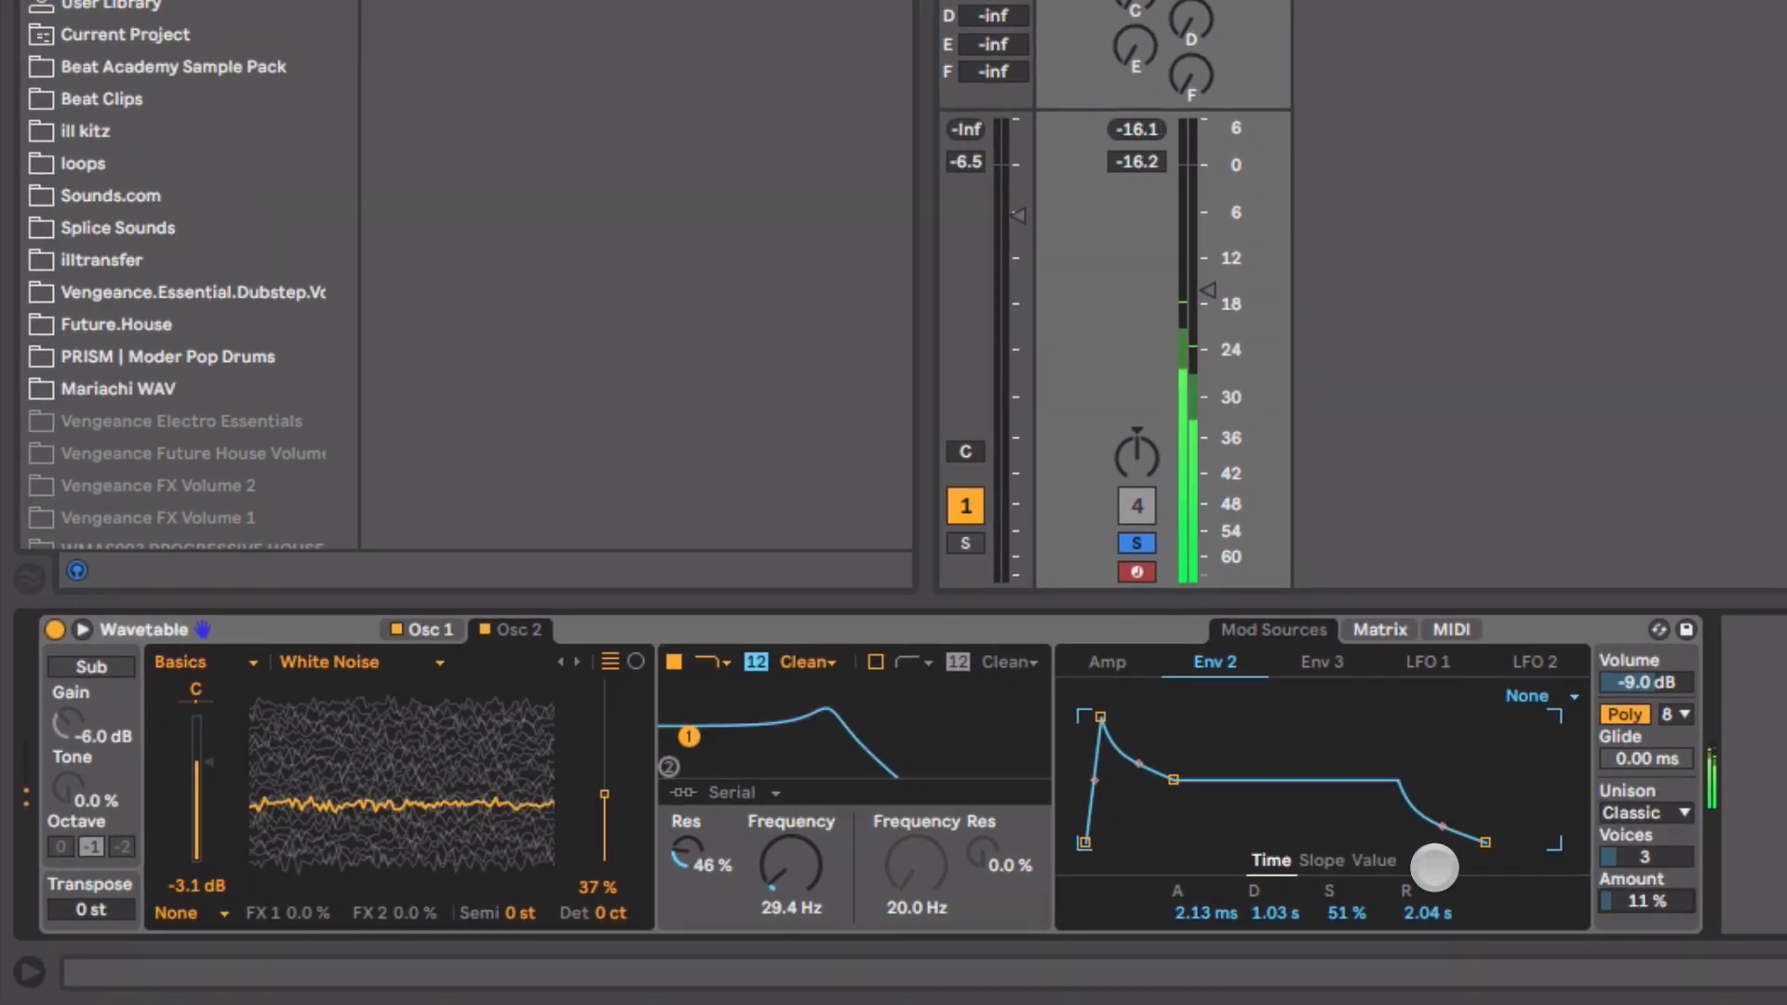
- Set the Wavetable track's volume to -17.5 dB during playback
left_click_drag(1195, 325, 1206, 296)
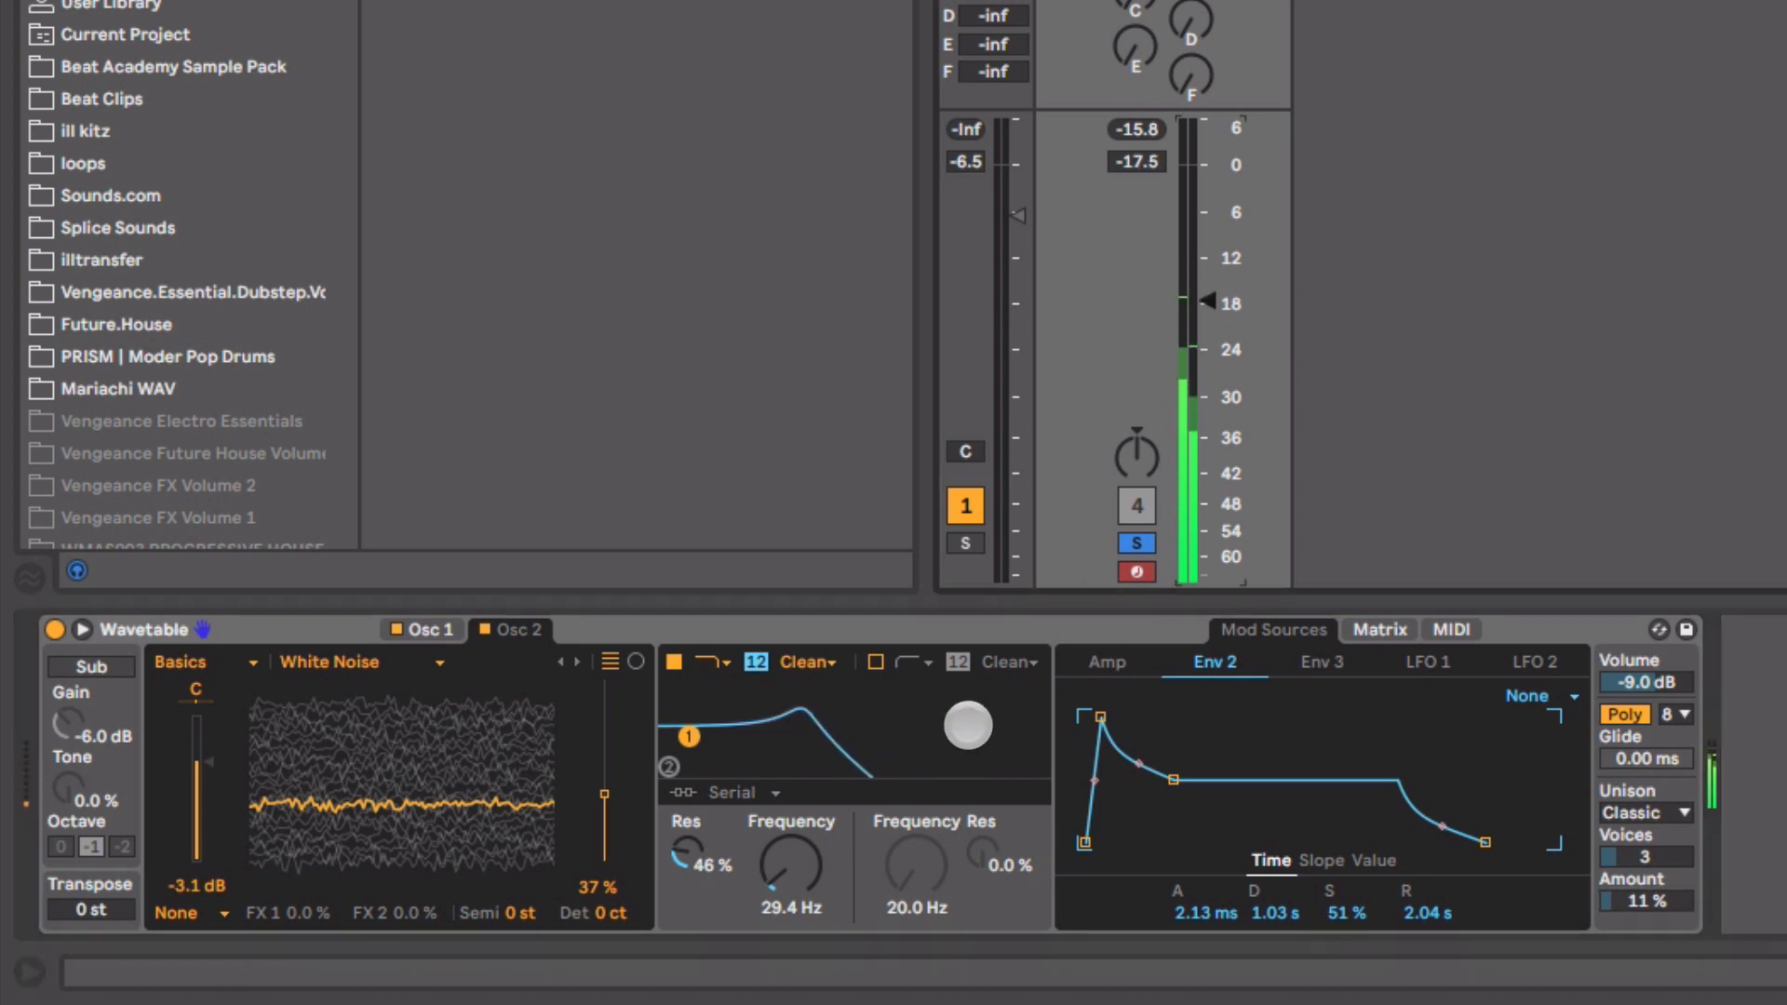
left_click_drag(766, 857, 766, 861)
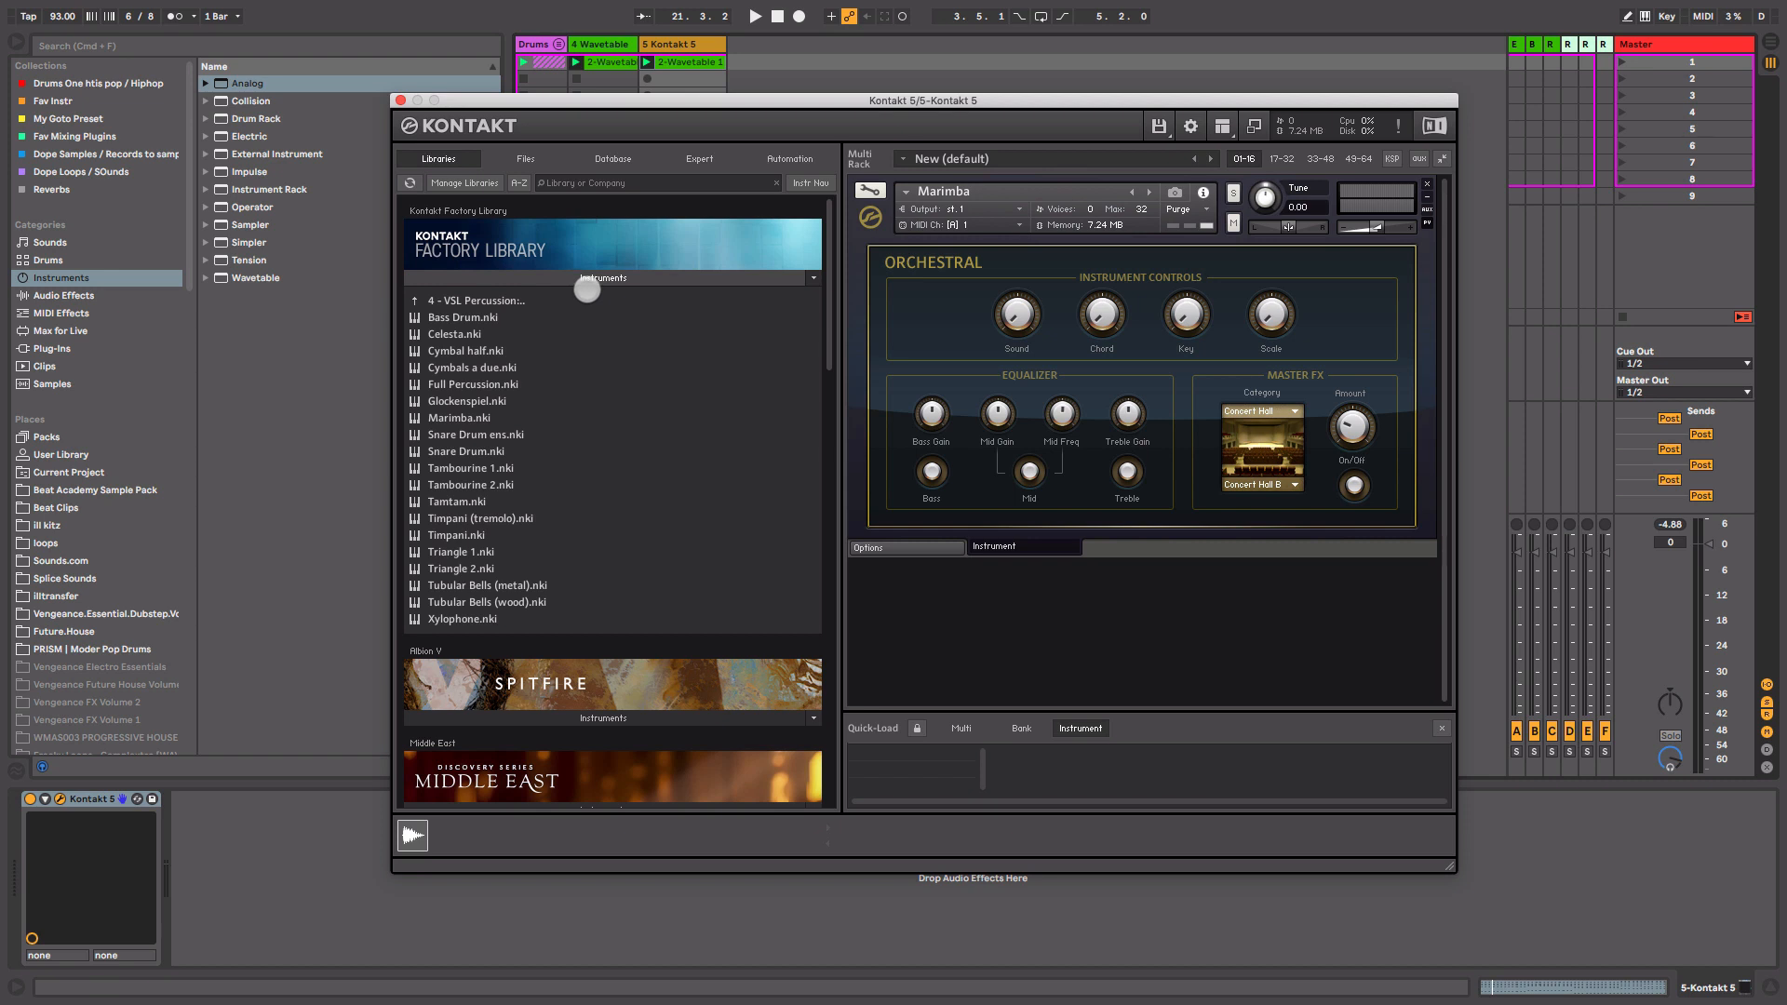
- Close the Kontakt window and set the Kontakt 5 track's volume to 0.5 dB during playback
left_click(400, 100)
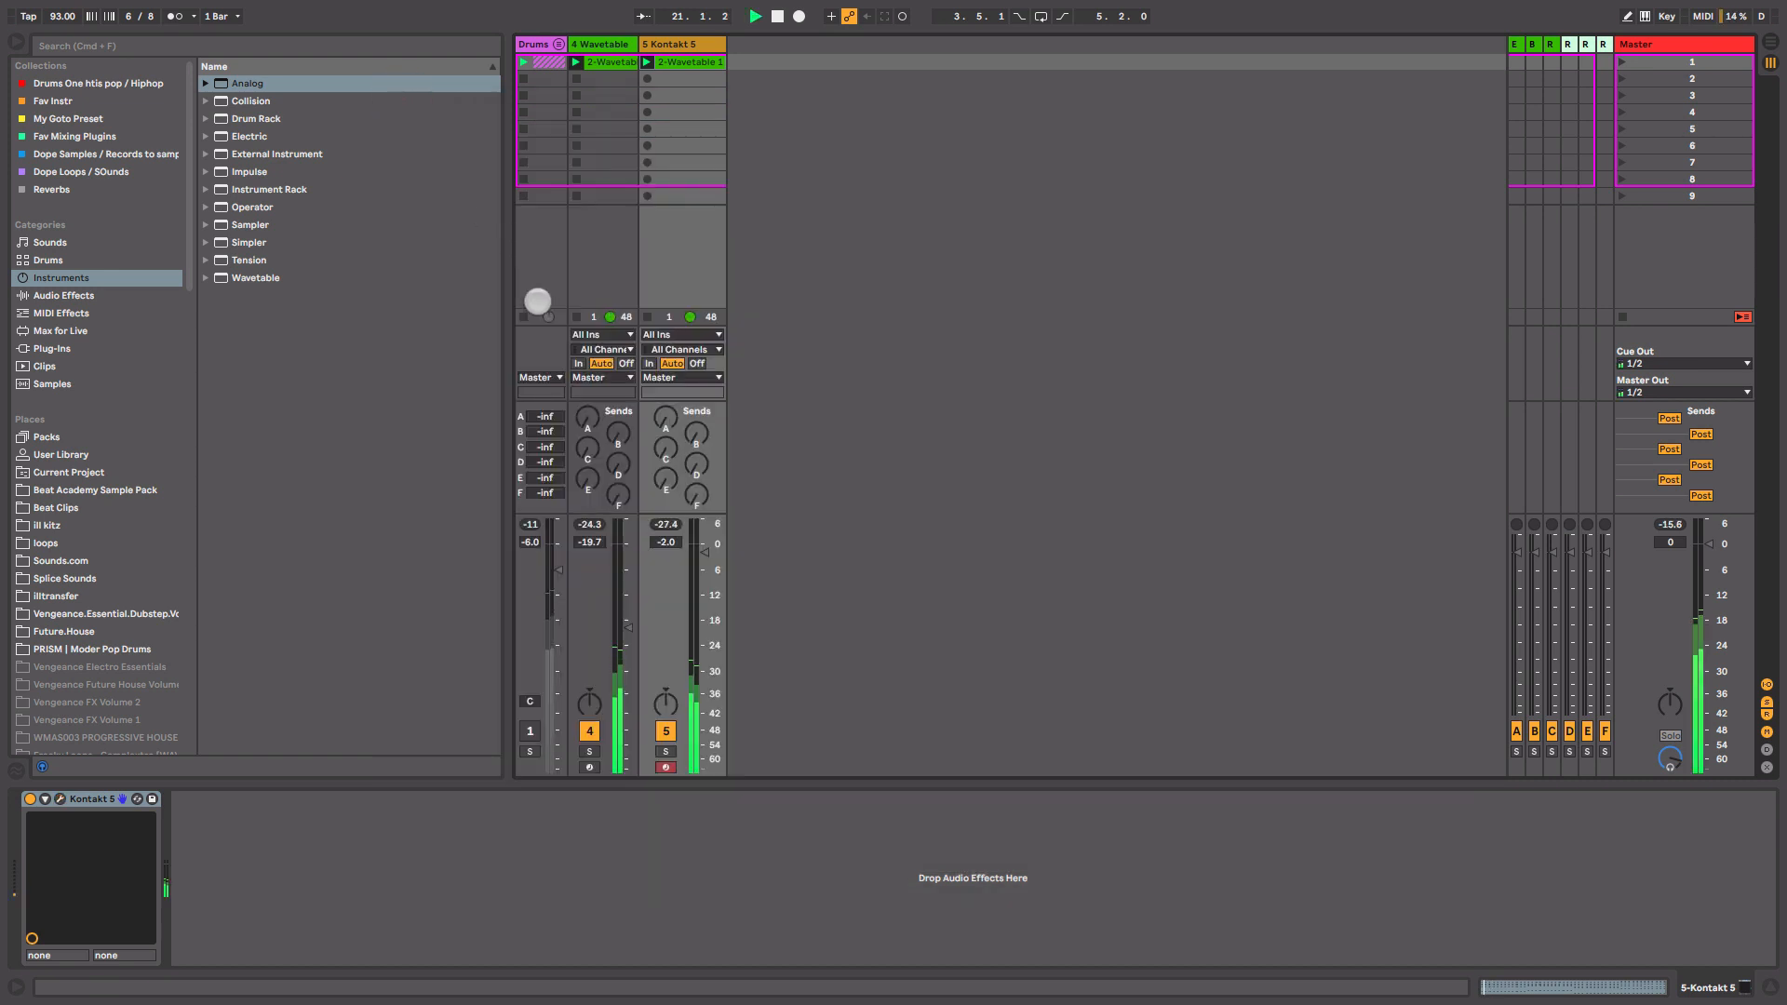
left_click_drag(705, 552, 707, 540)
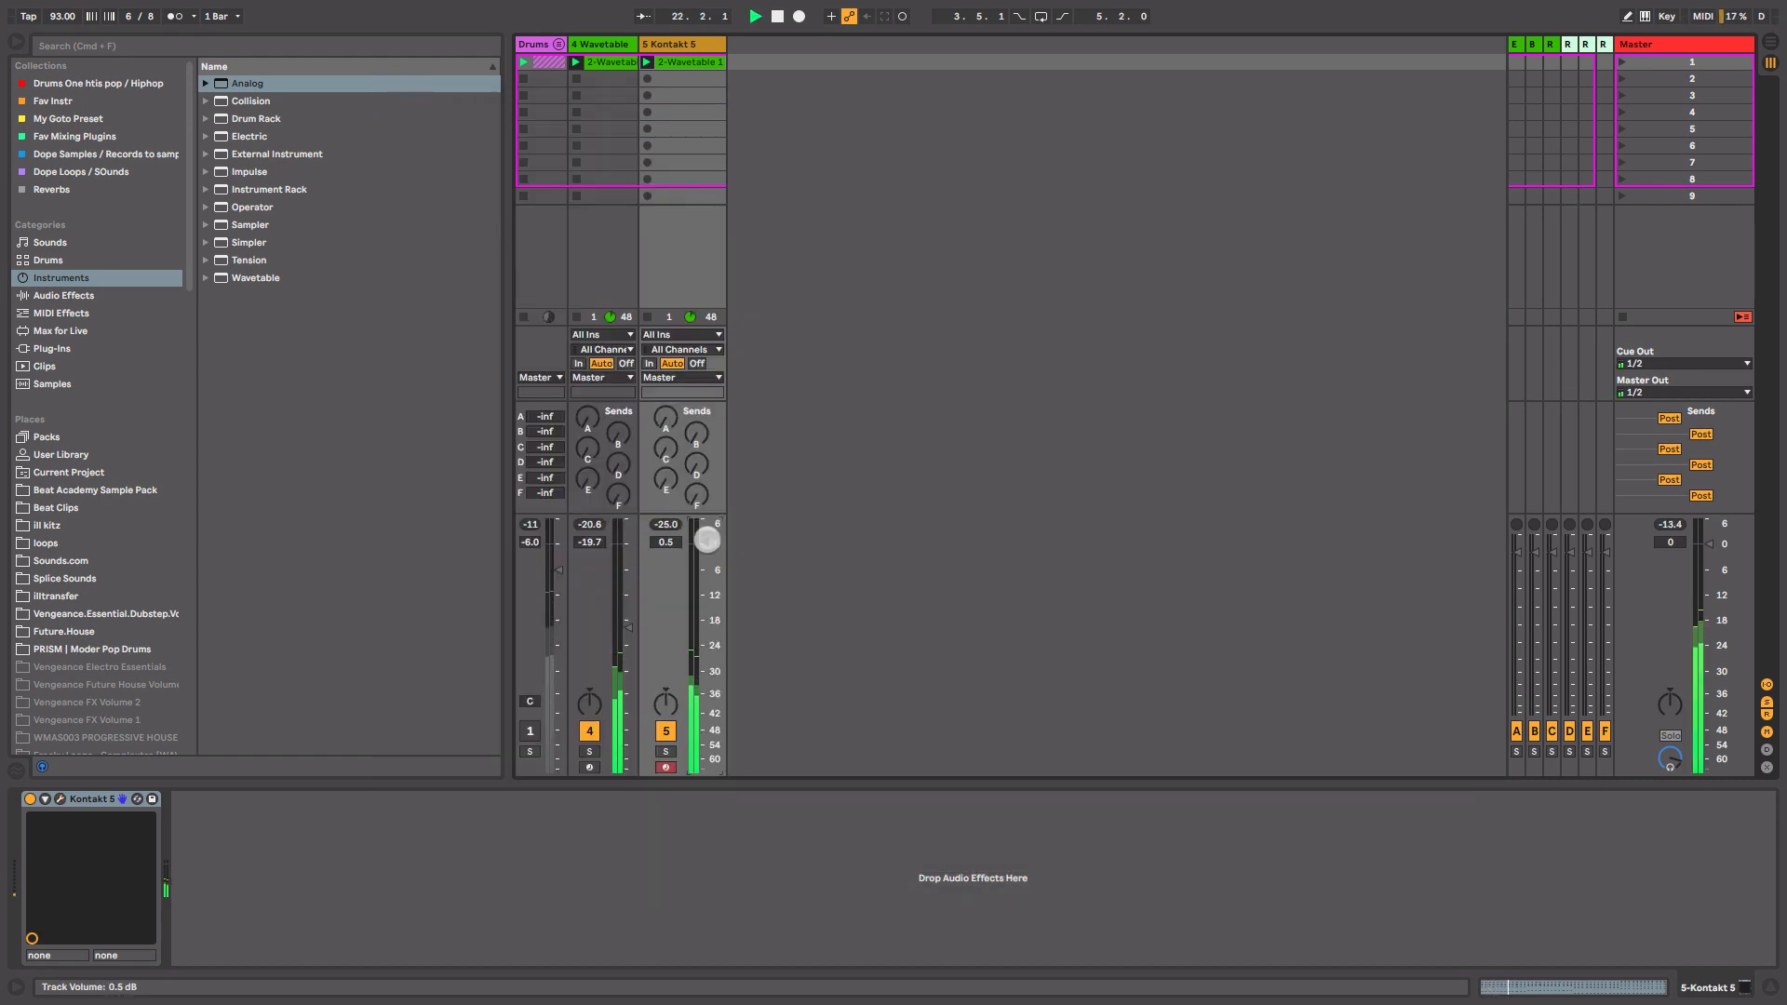
key("space")
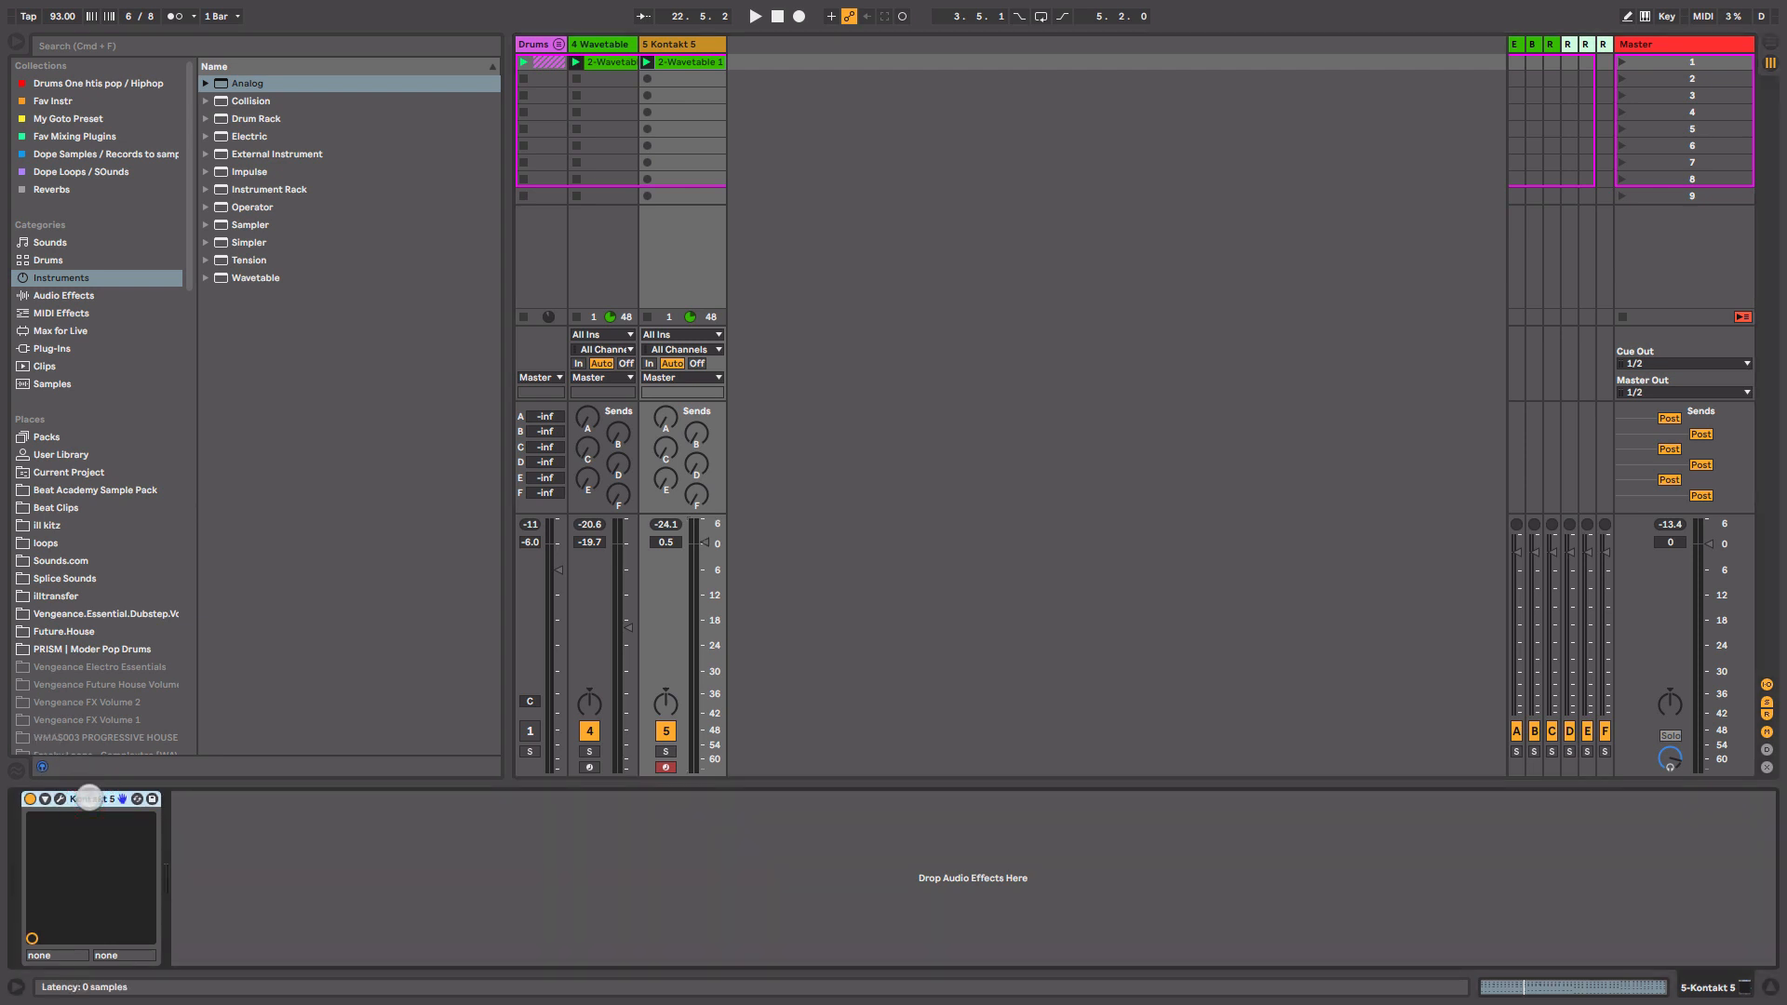
- Group Kontakt 5 into an Instrument Rack and add an Analog chain with Osc1's shape set to noise
left_click(89, 798)
key("super+g")
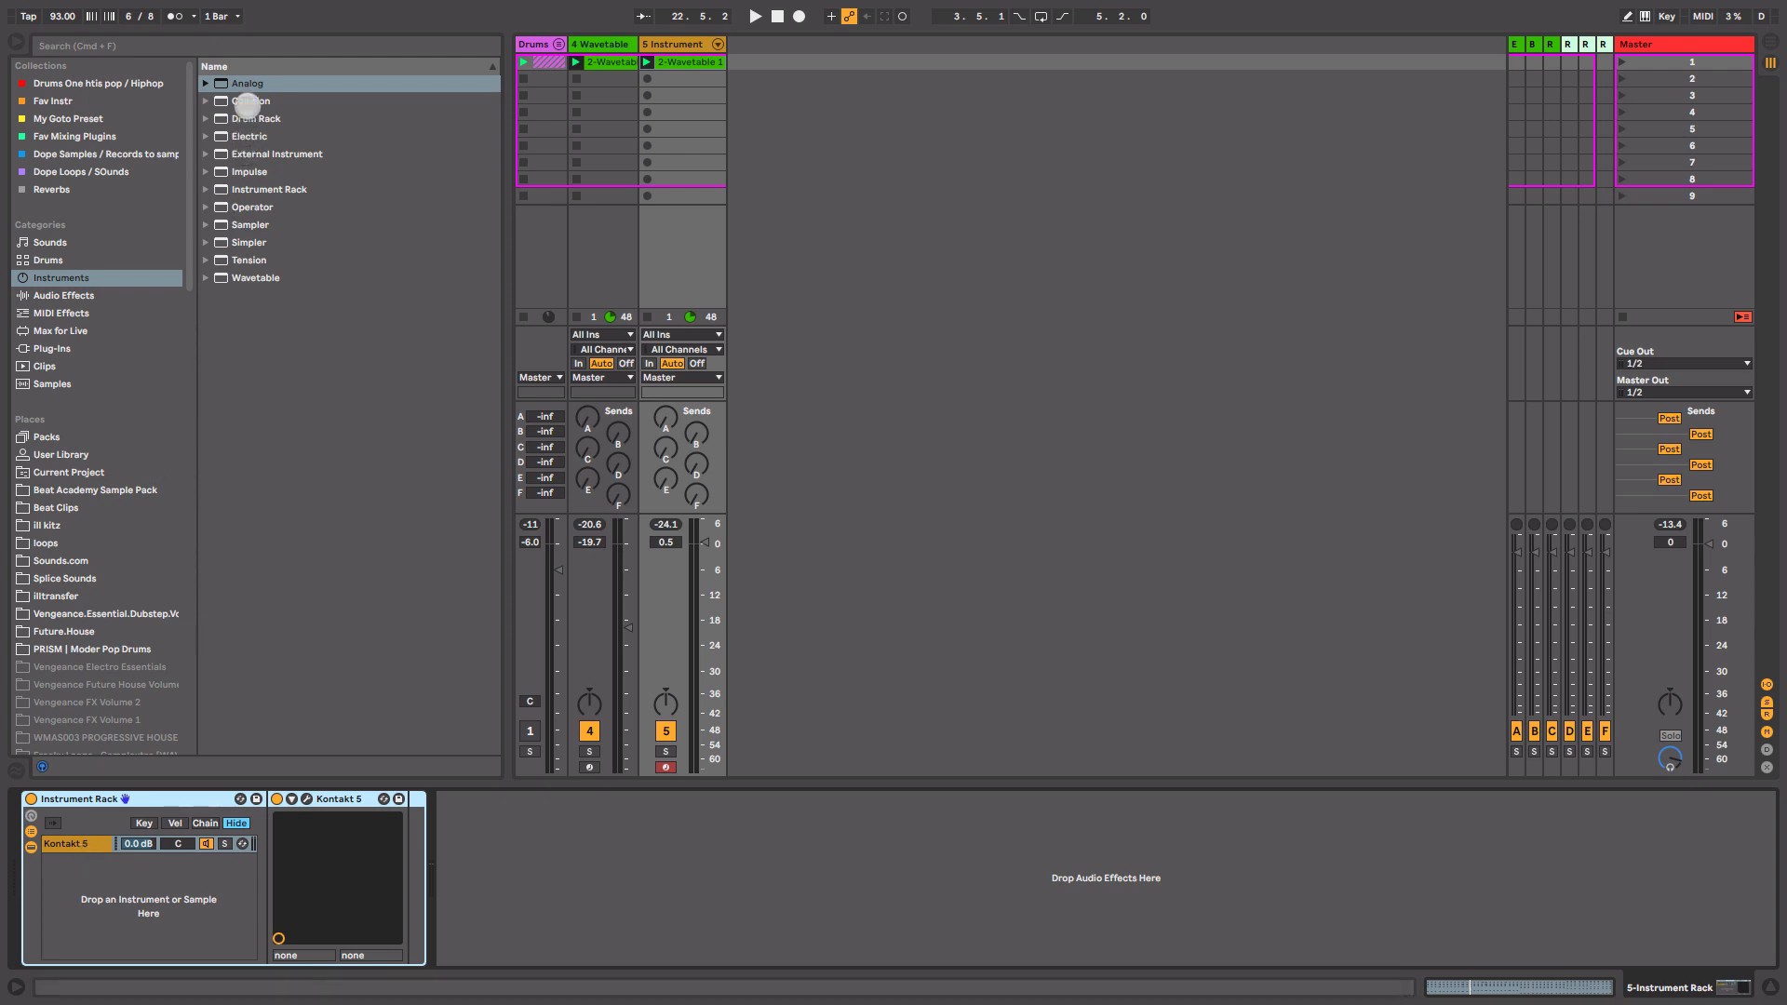
left_click_drag(247, 84, 192, 904)
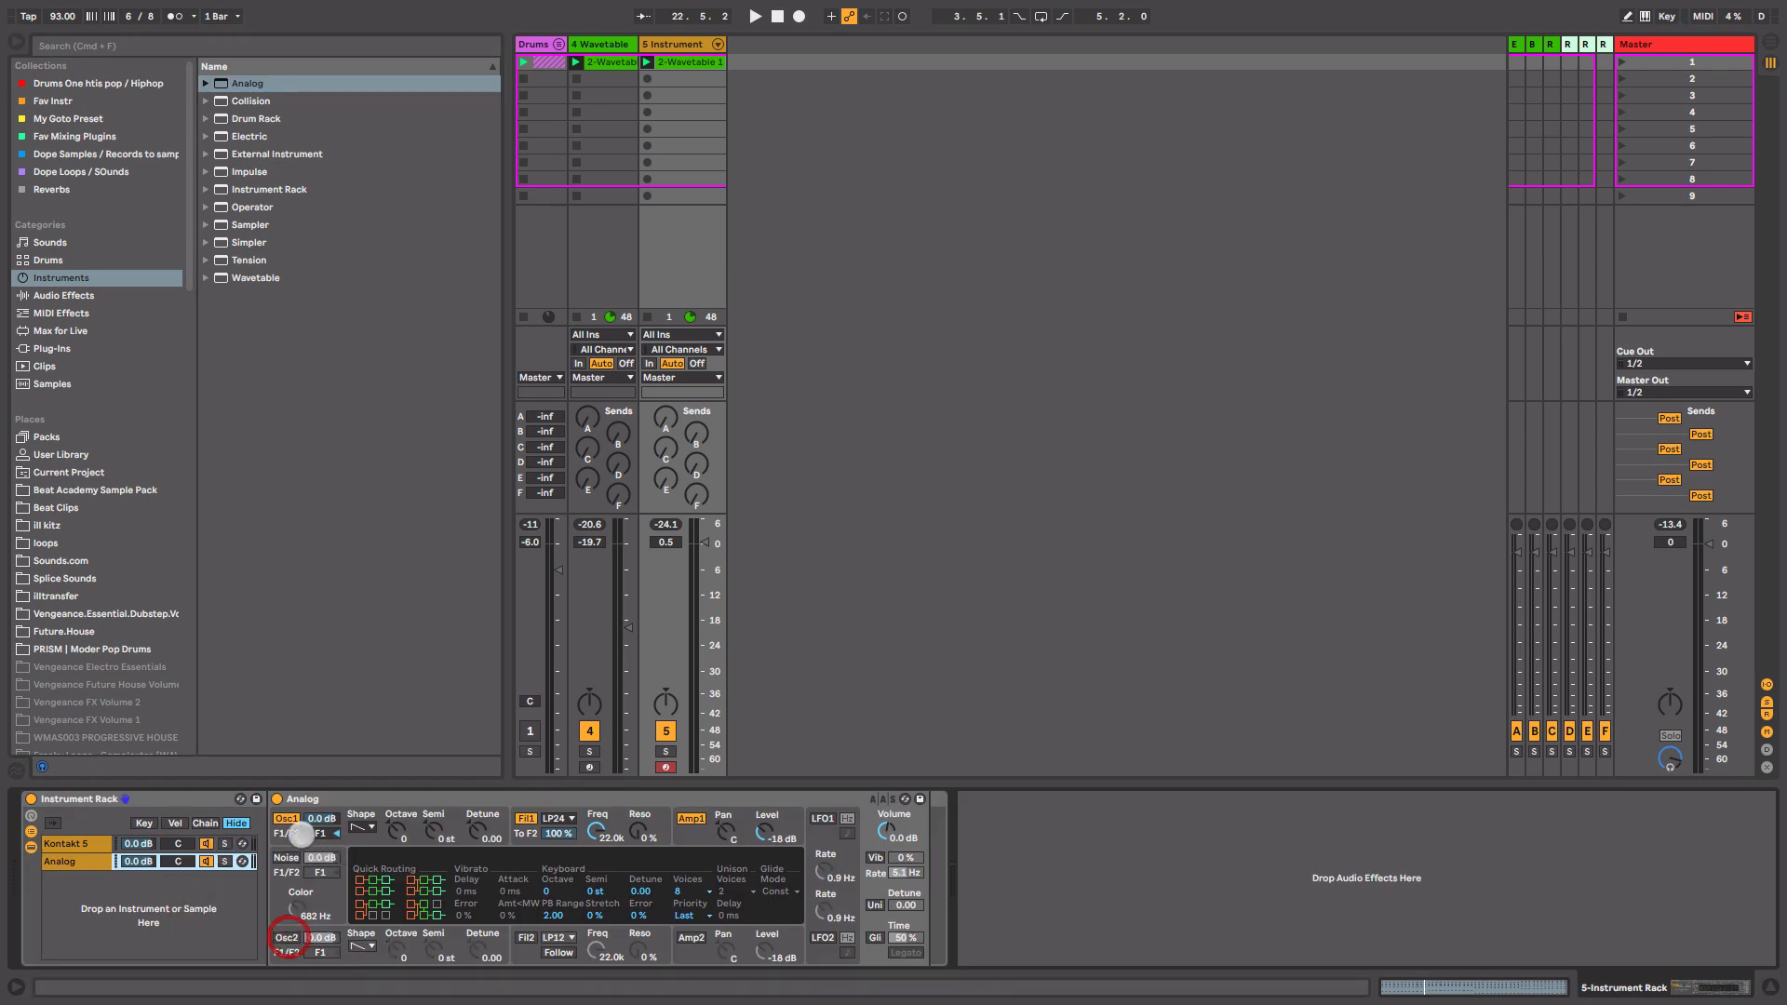
left_click(369, 825)
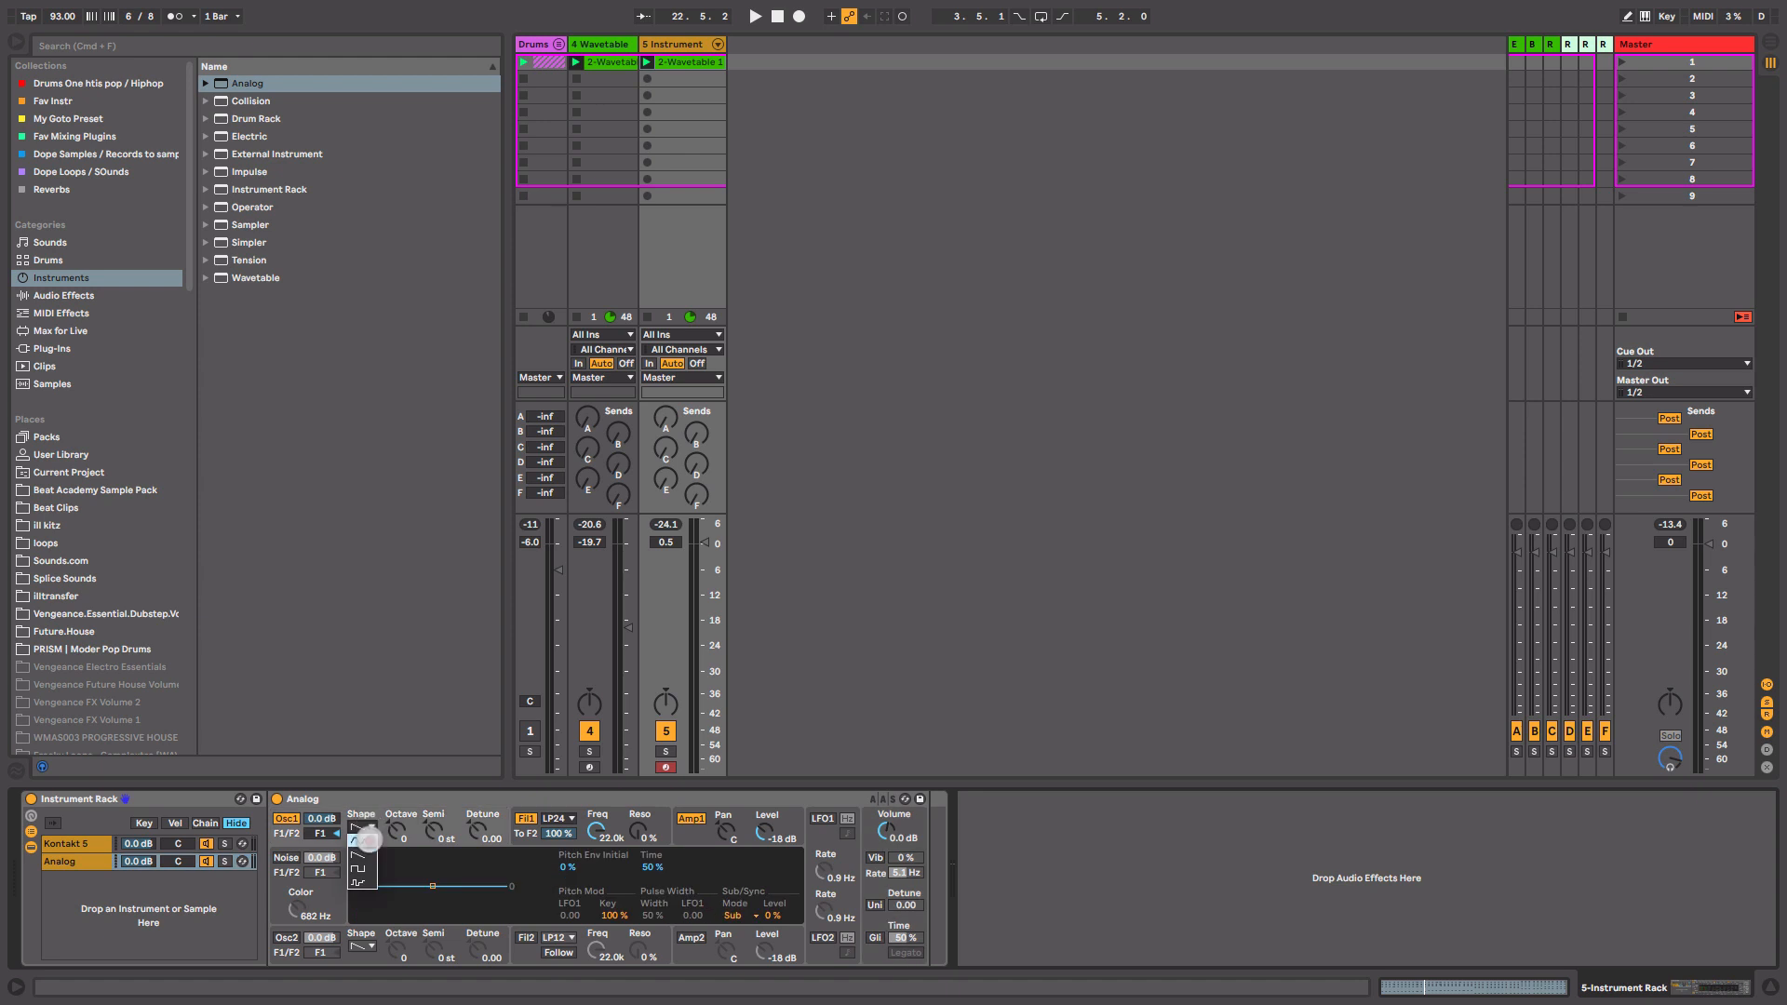
left_click(363, 884)
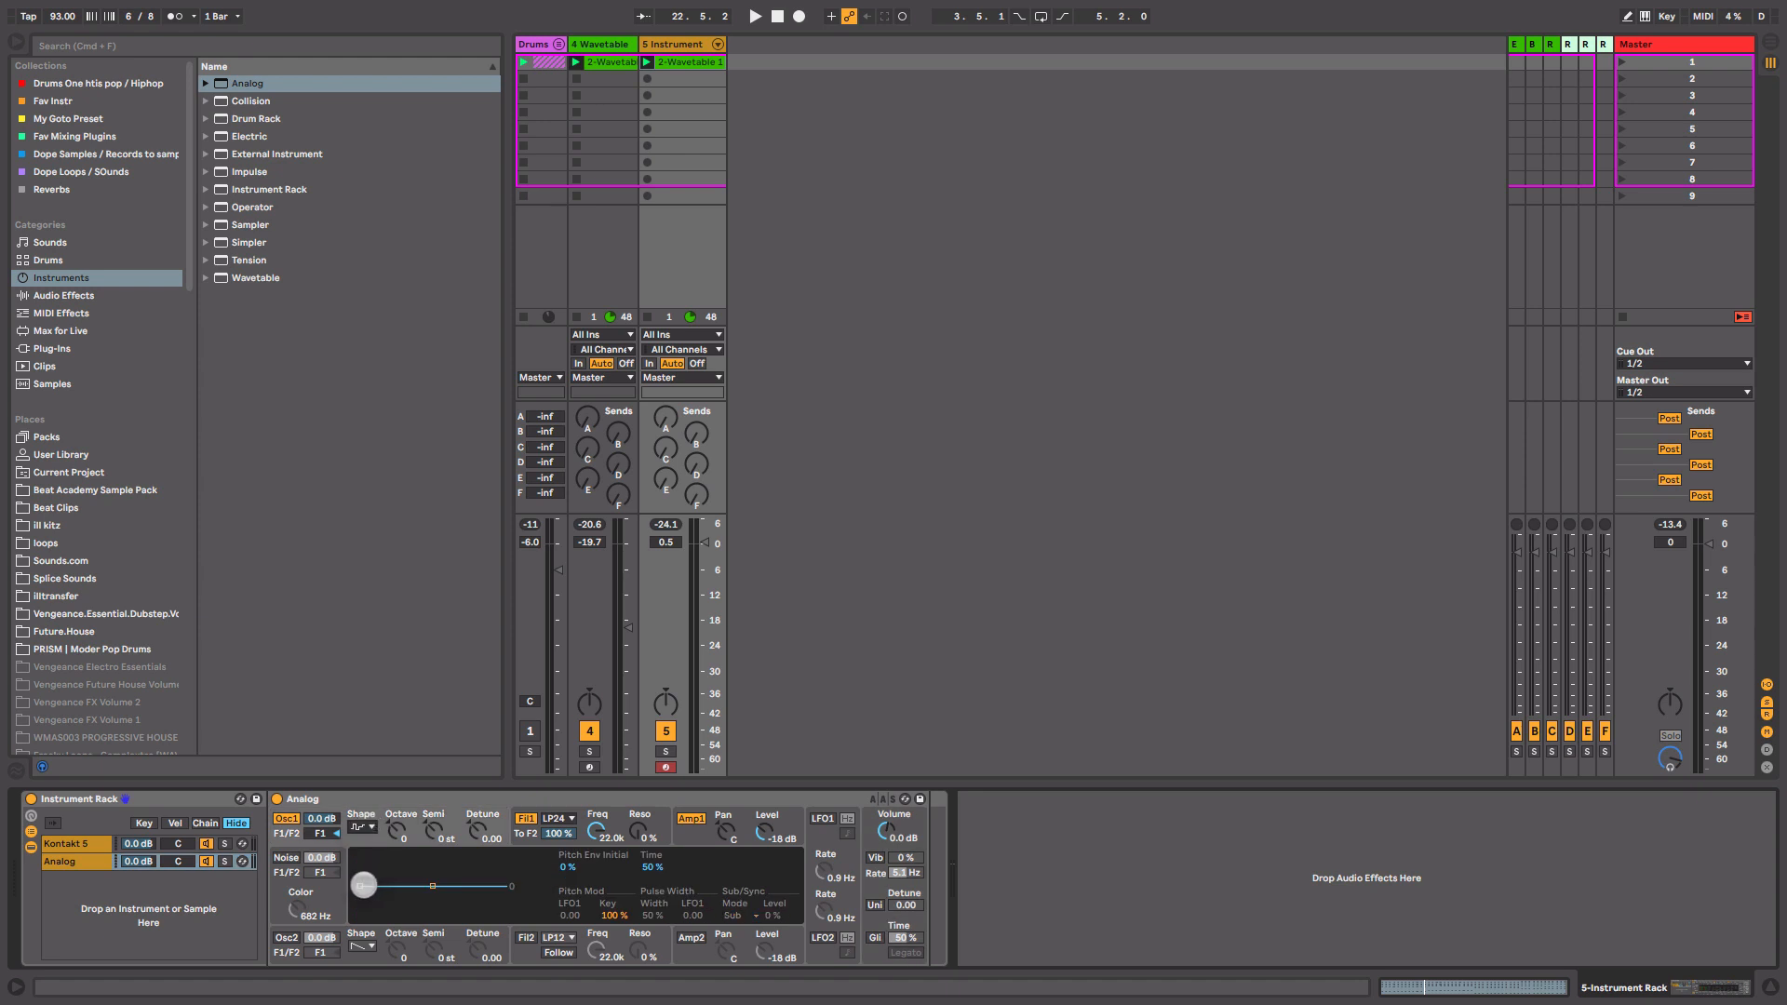
- During playback, set Analog's Fil1 to 345 Hz with 10 % resonance and its envelope to 15.0 s decay, 0.73 sustain and 2.30 s release
key("space")
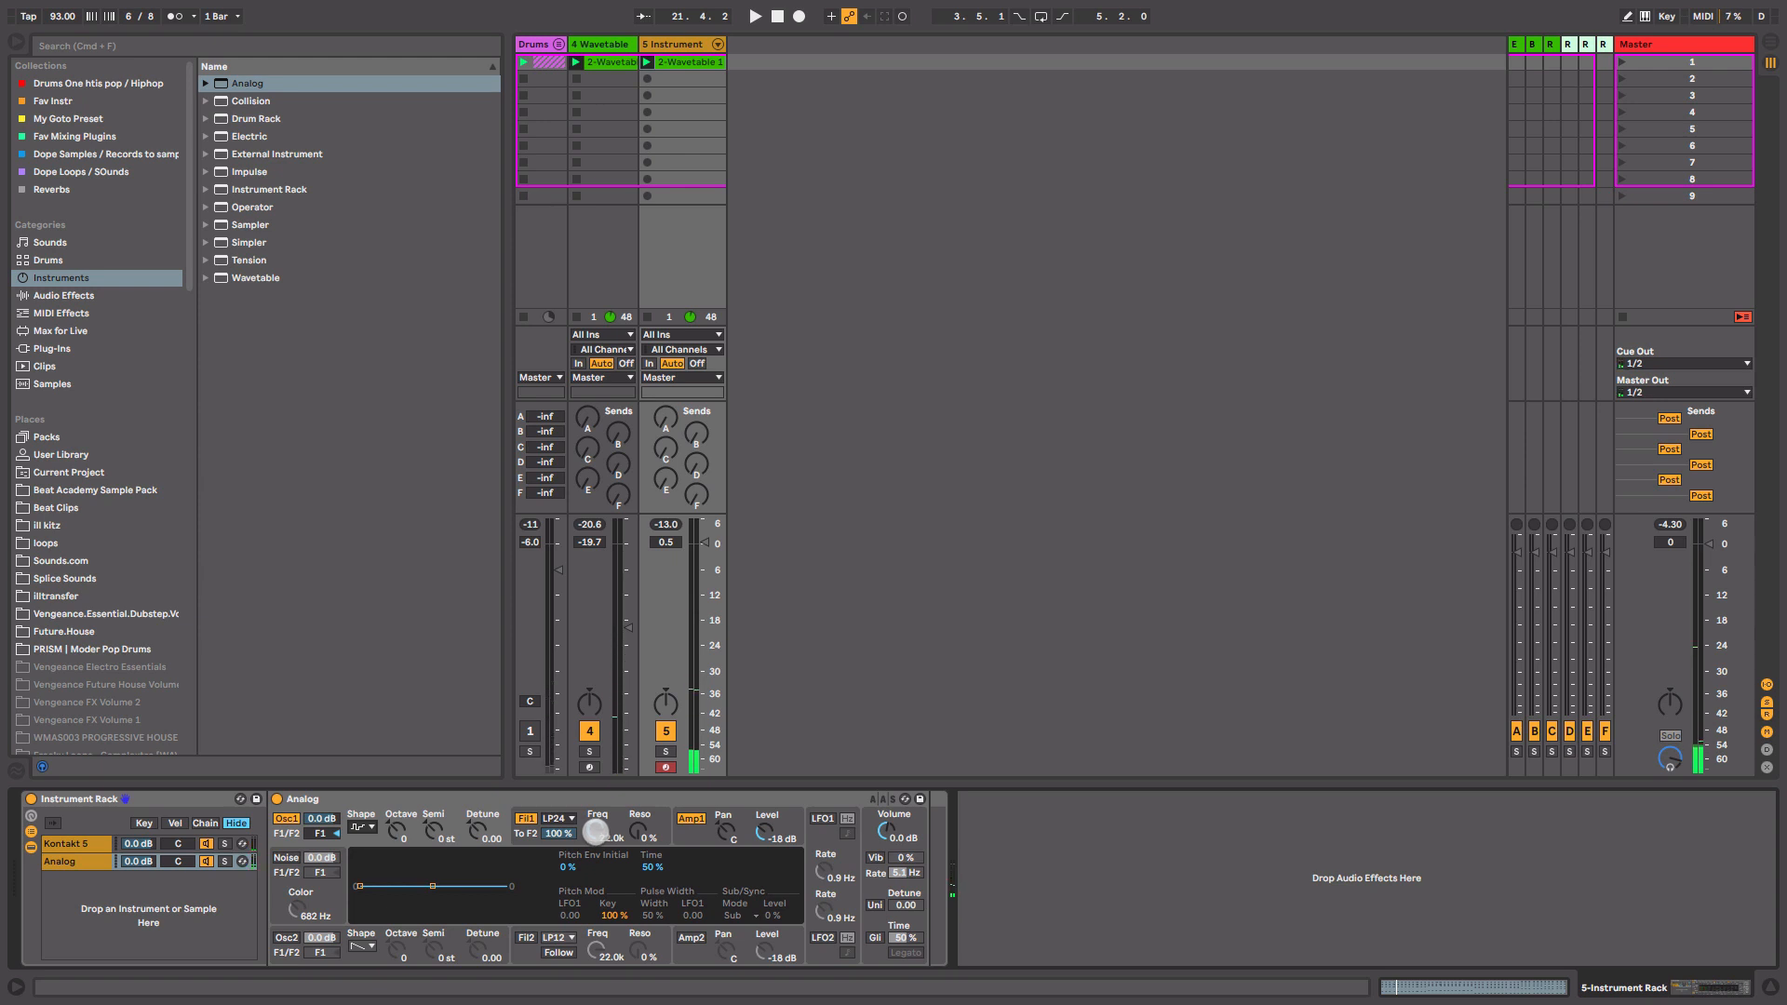
left_click_drag(595, 831, 595, 845)
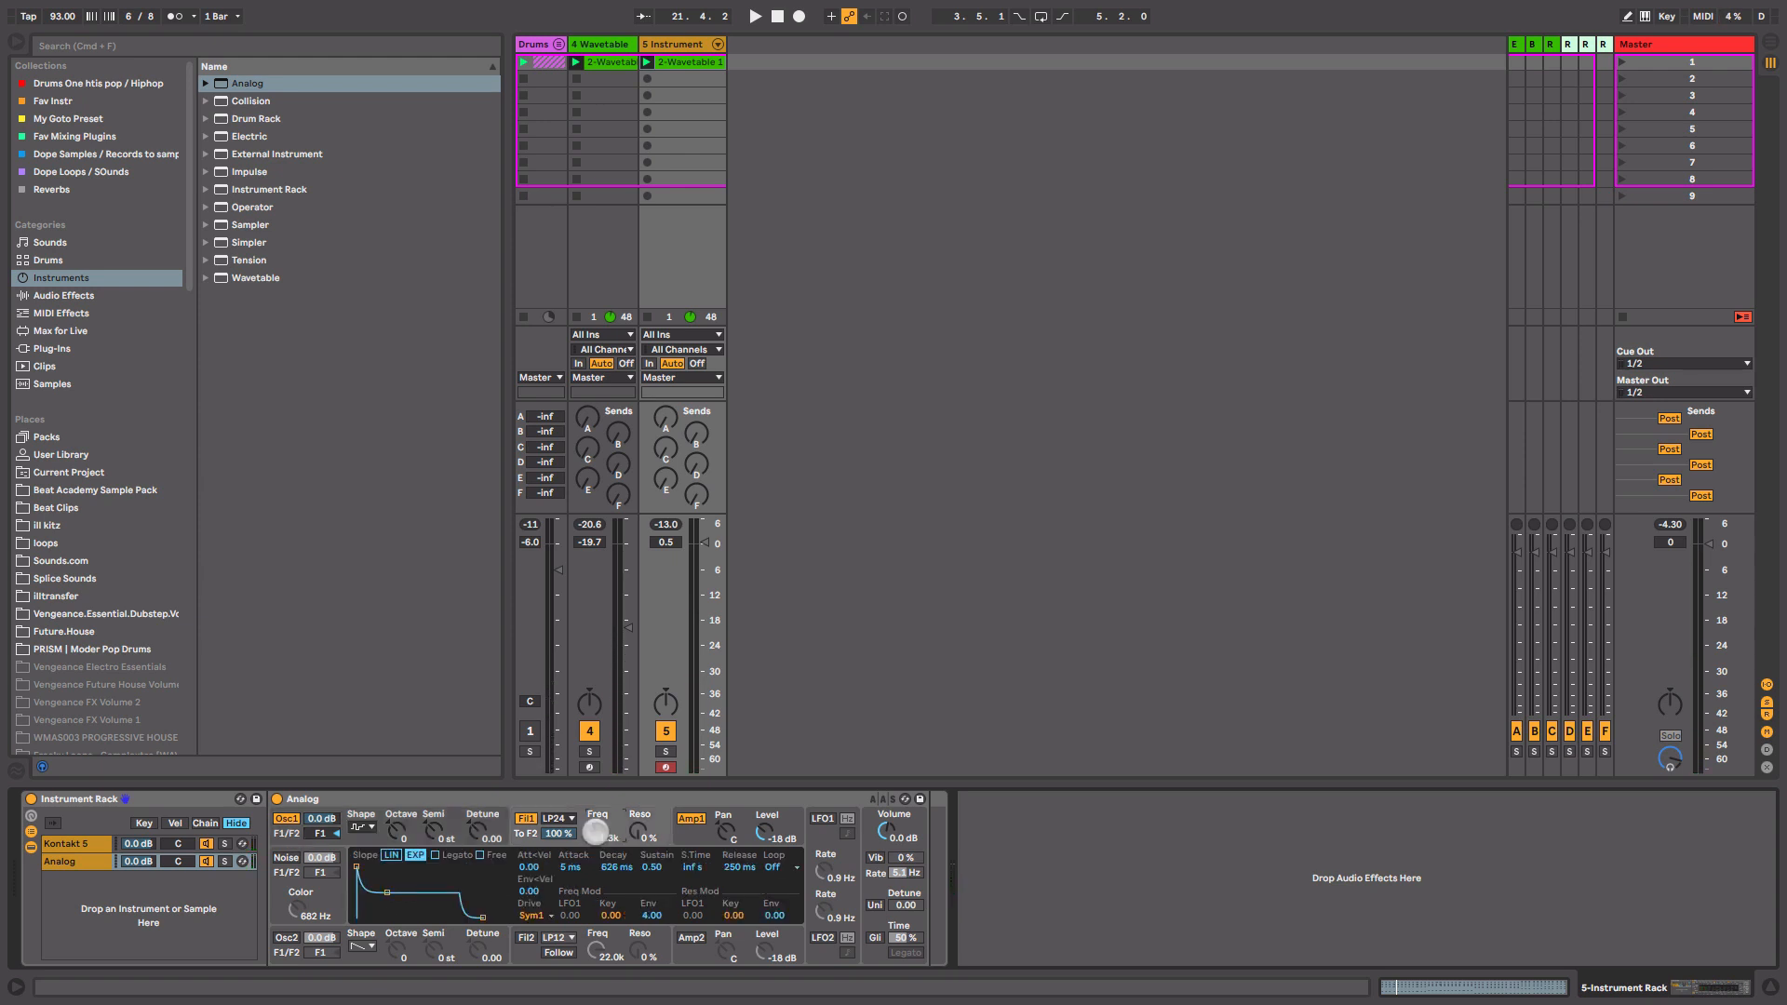
key("space")
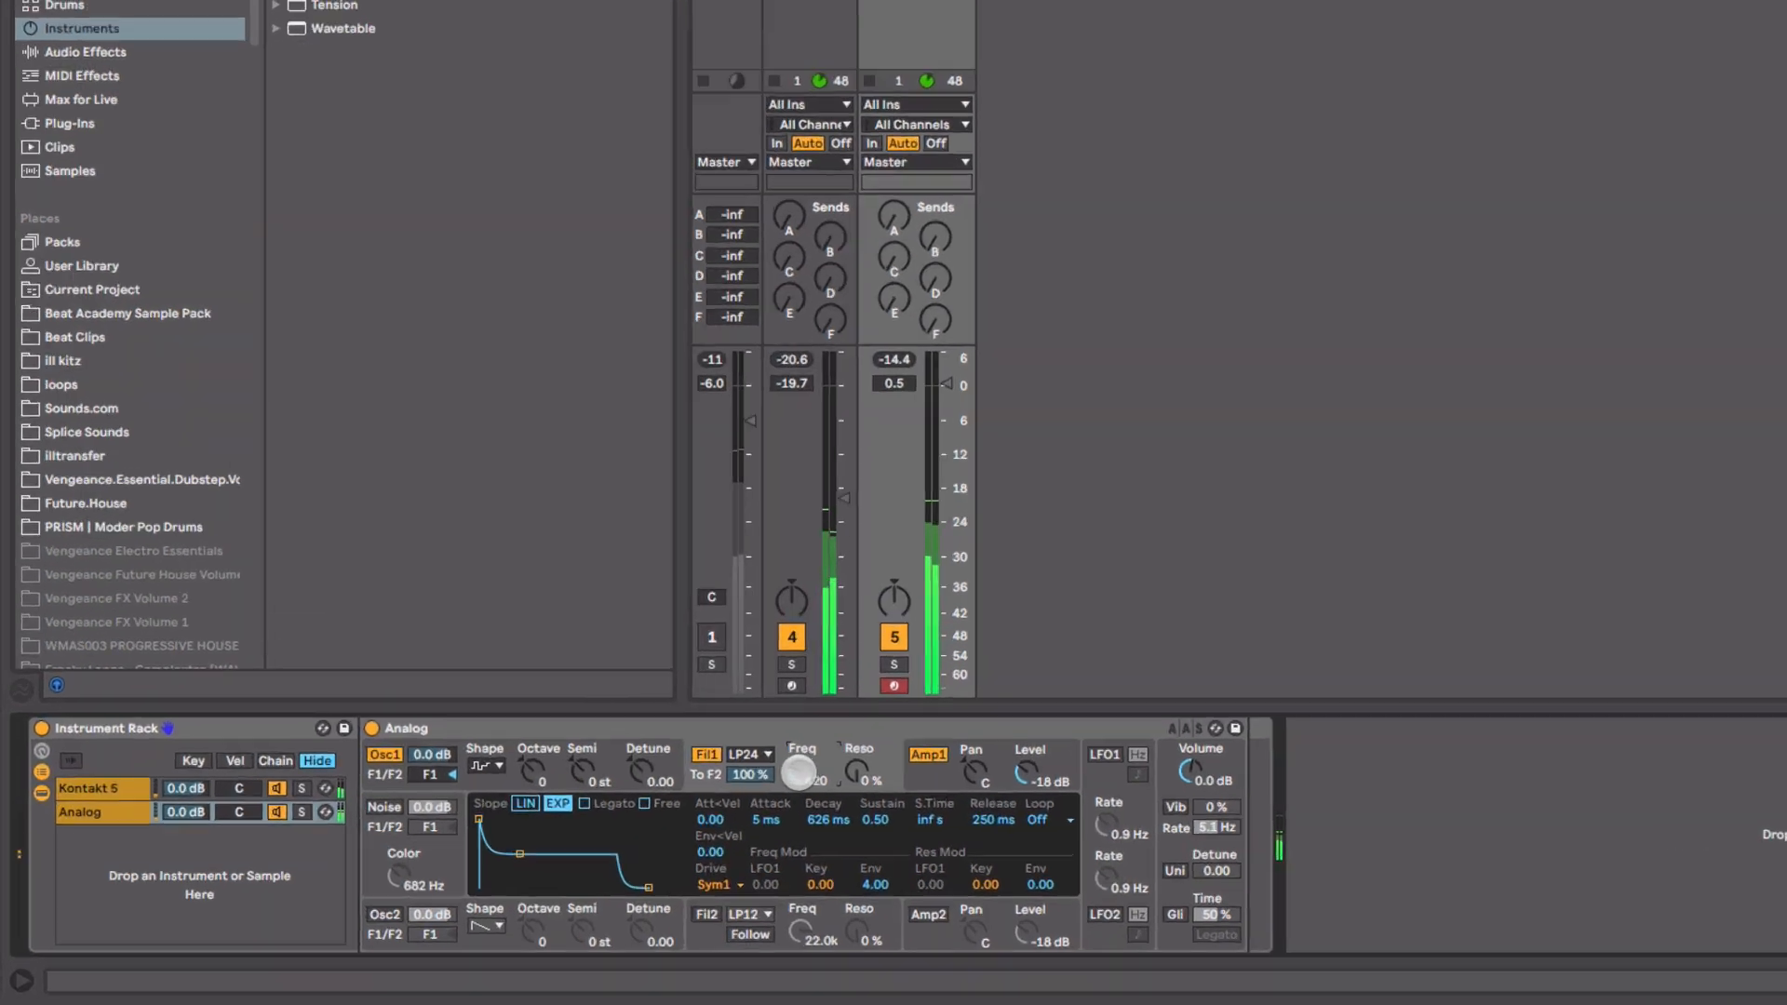
left_click_drag(387, 892, 398, 887)
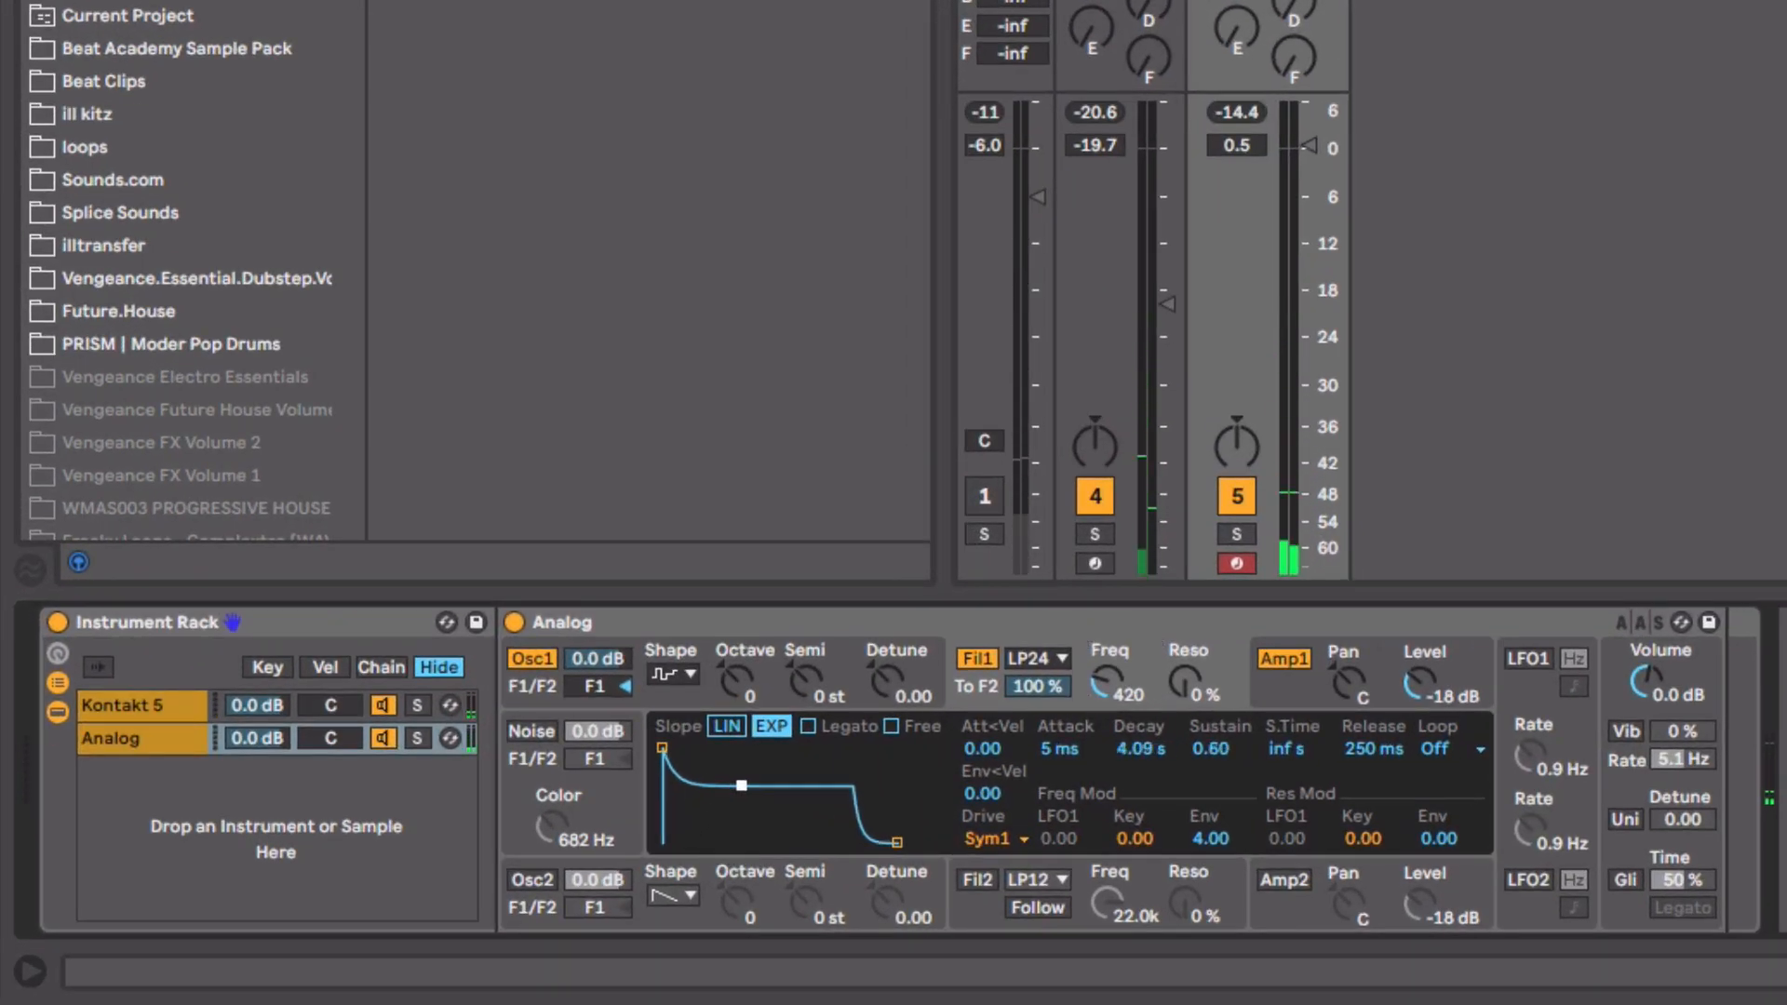
left_click_drag(741, 786, 750, 779)
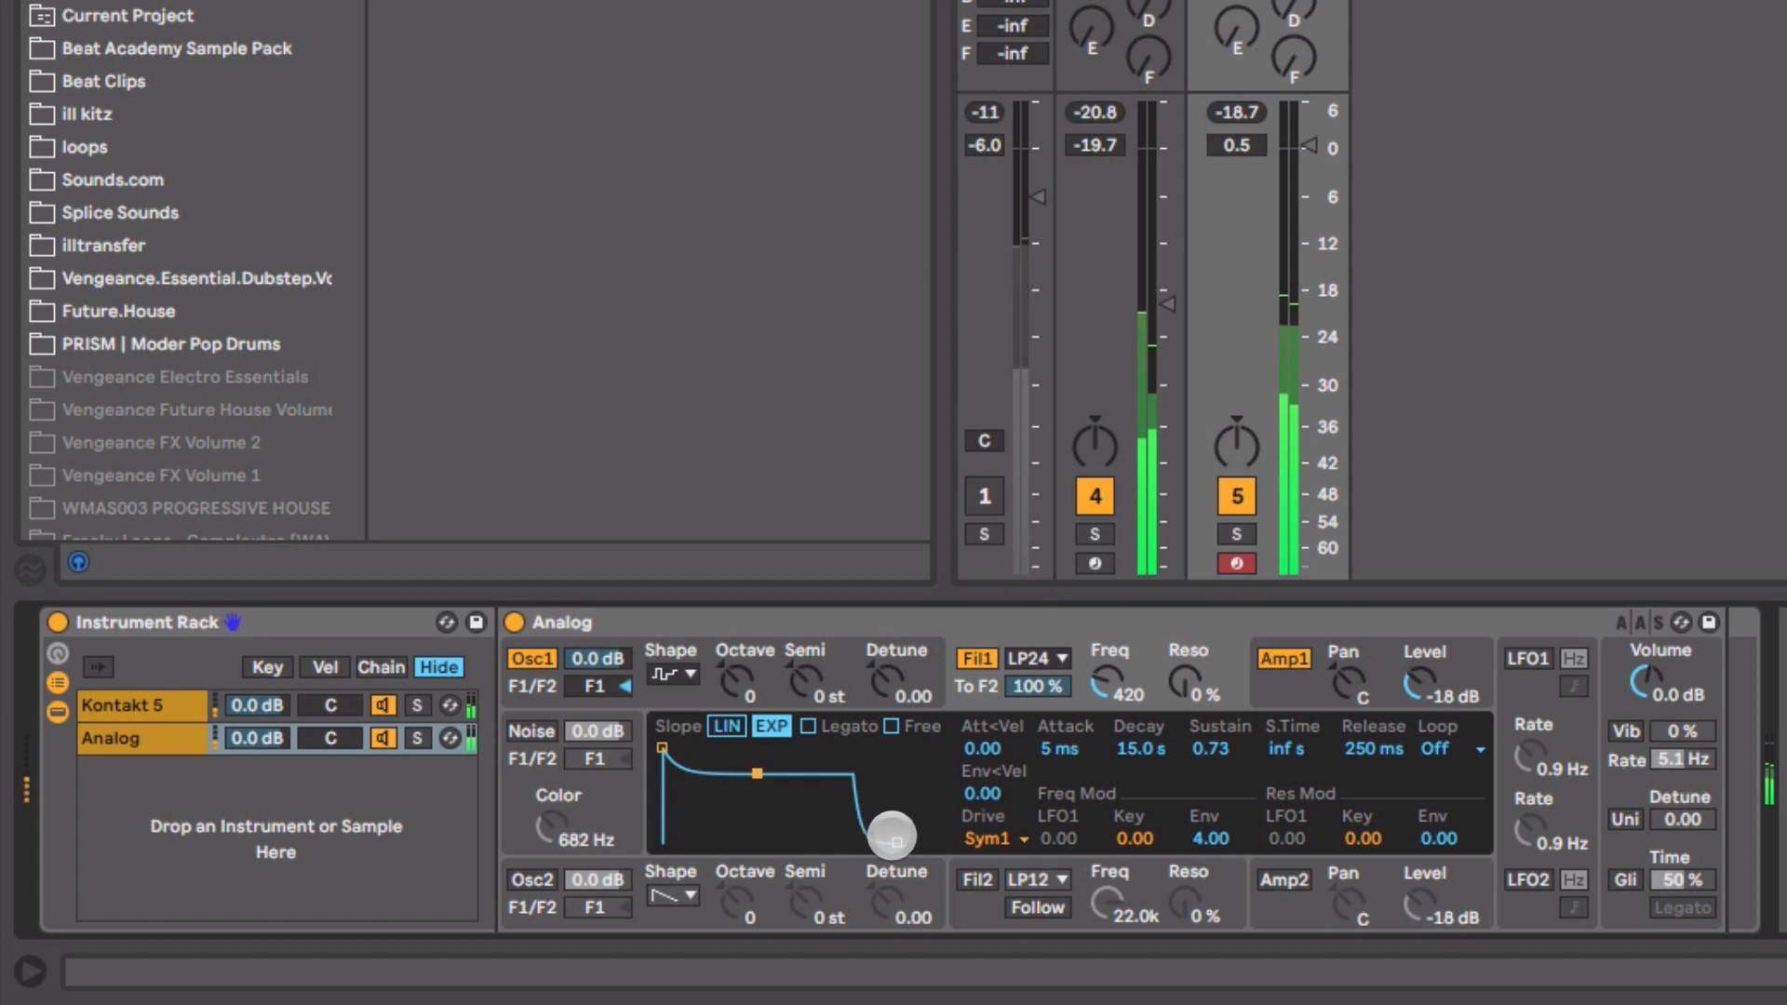
left_click_drag(892, 836, 925, 841)
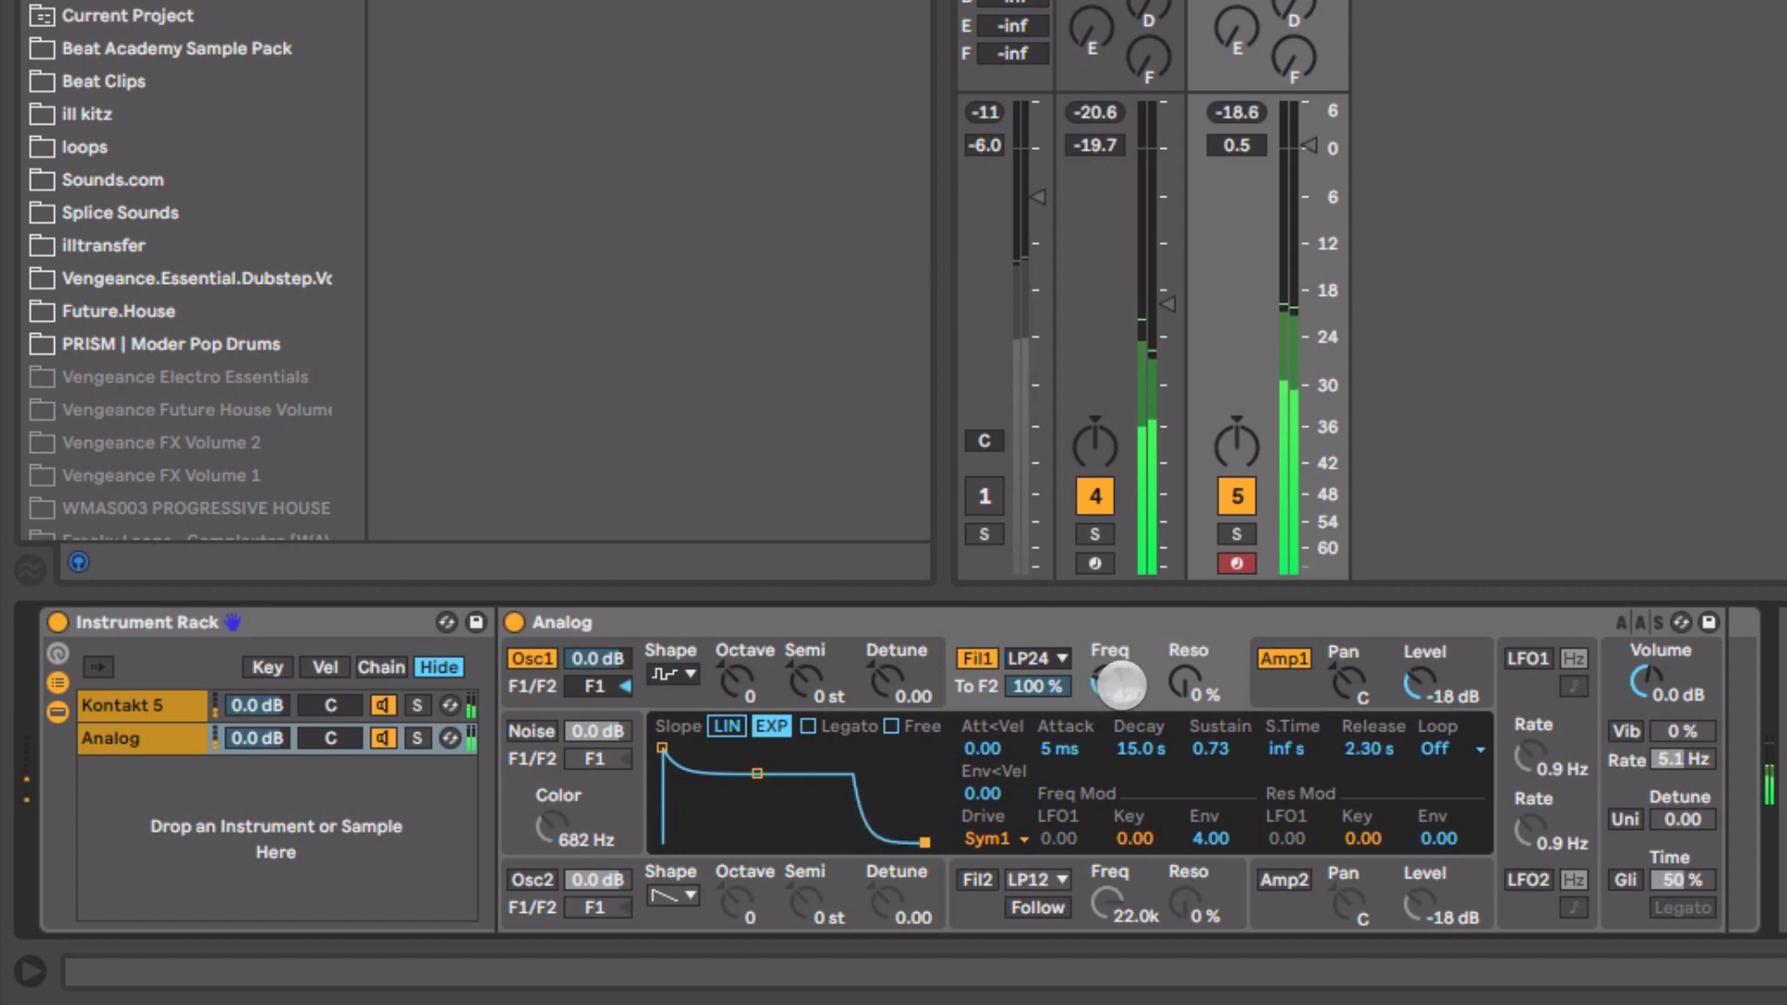
mouse_move(1122, 686)
left_mouse_down()
mouse_move(1108, 676)
mouse_move(1185, 670)
left_mouse_up()
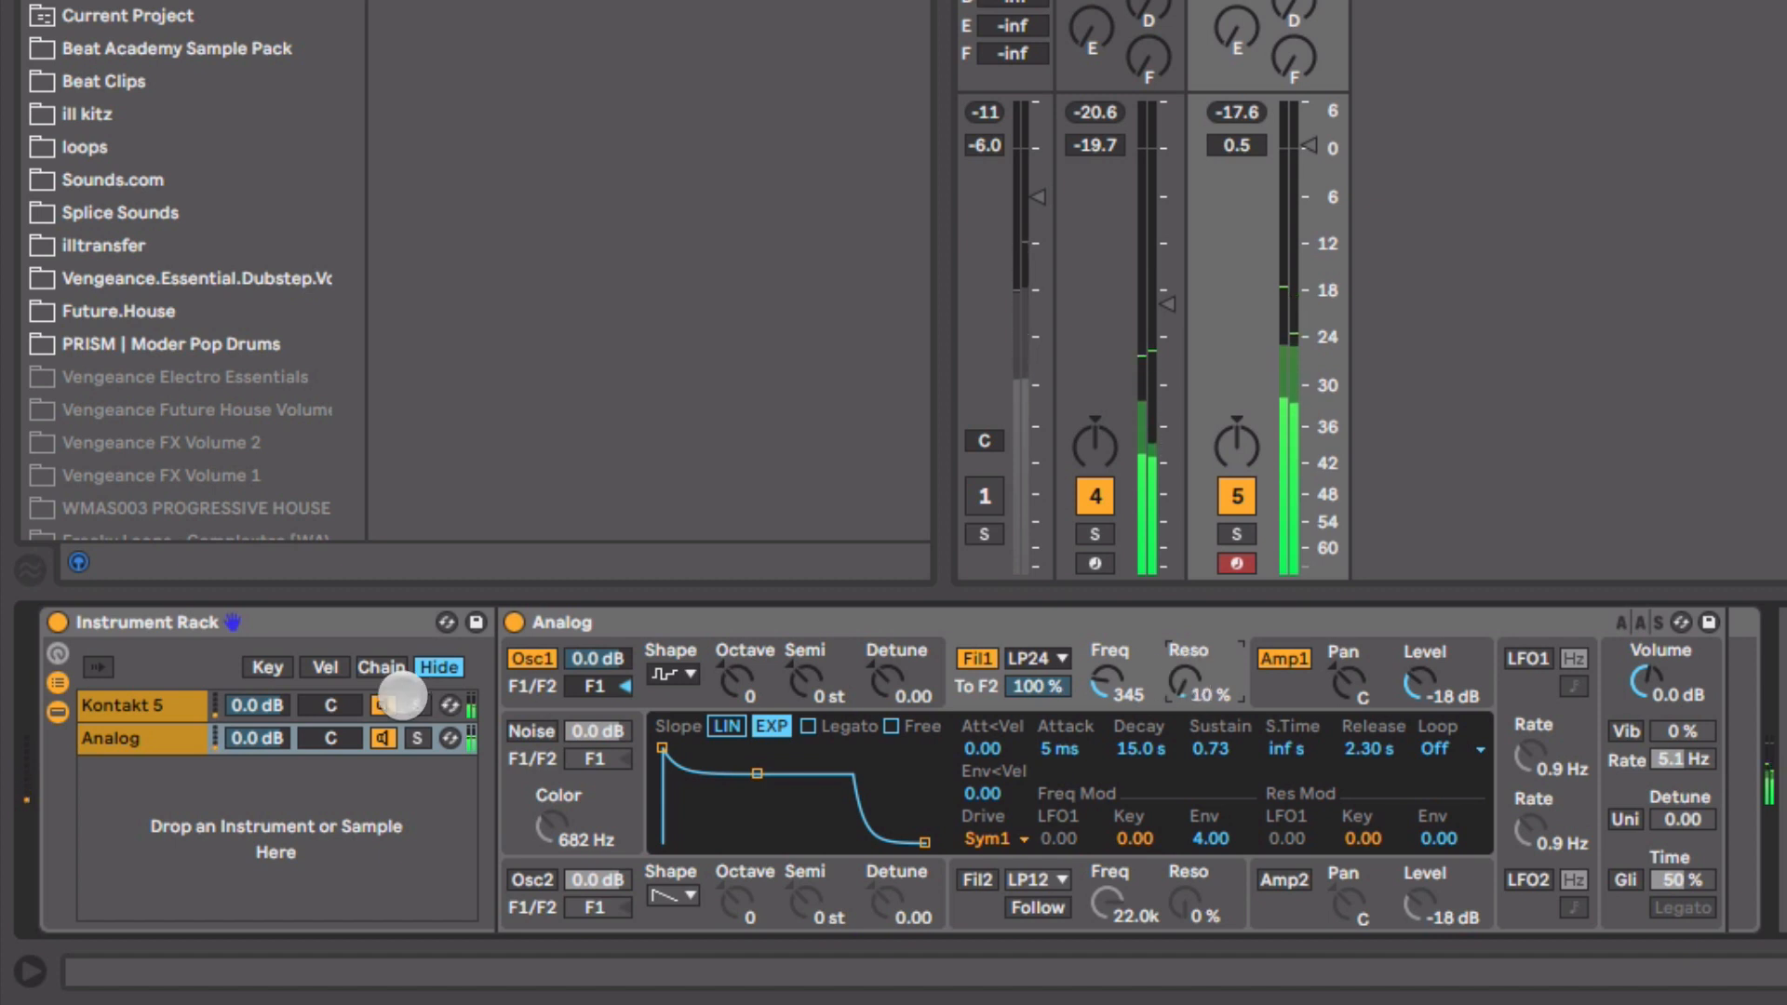
- Set the Analog chain's volume to -17.0 dB and its filter envelope to 0.46 sustain and 626 ms release
left_click_drag(258, 739, 262, 751)
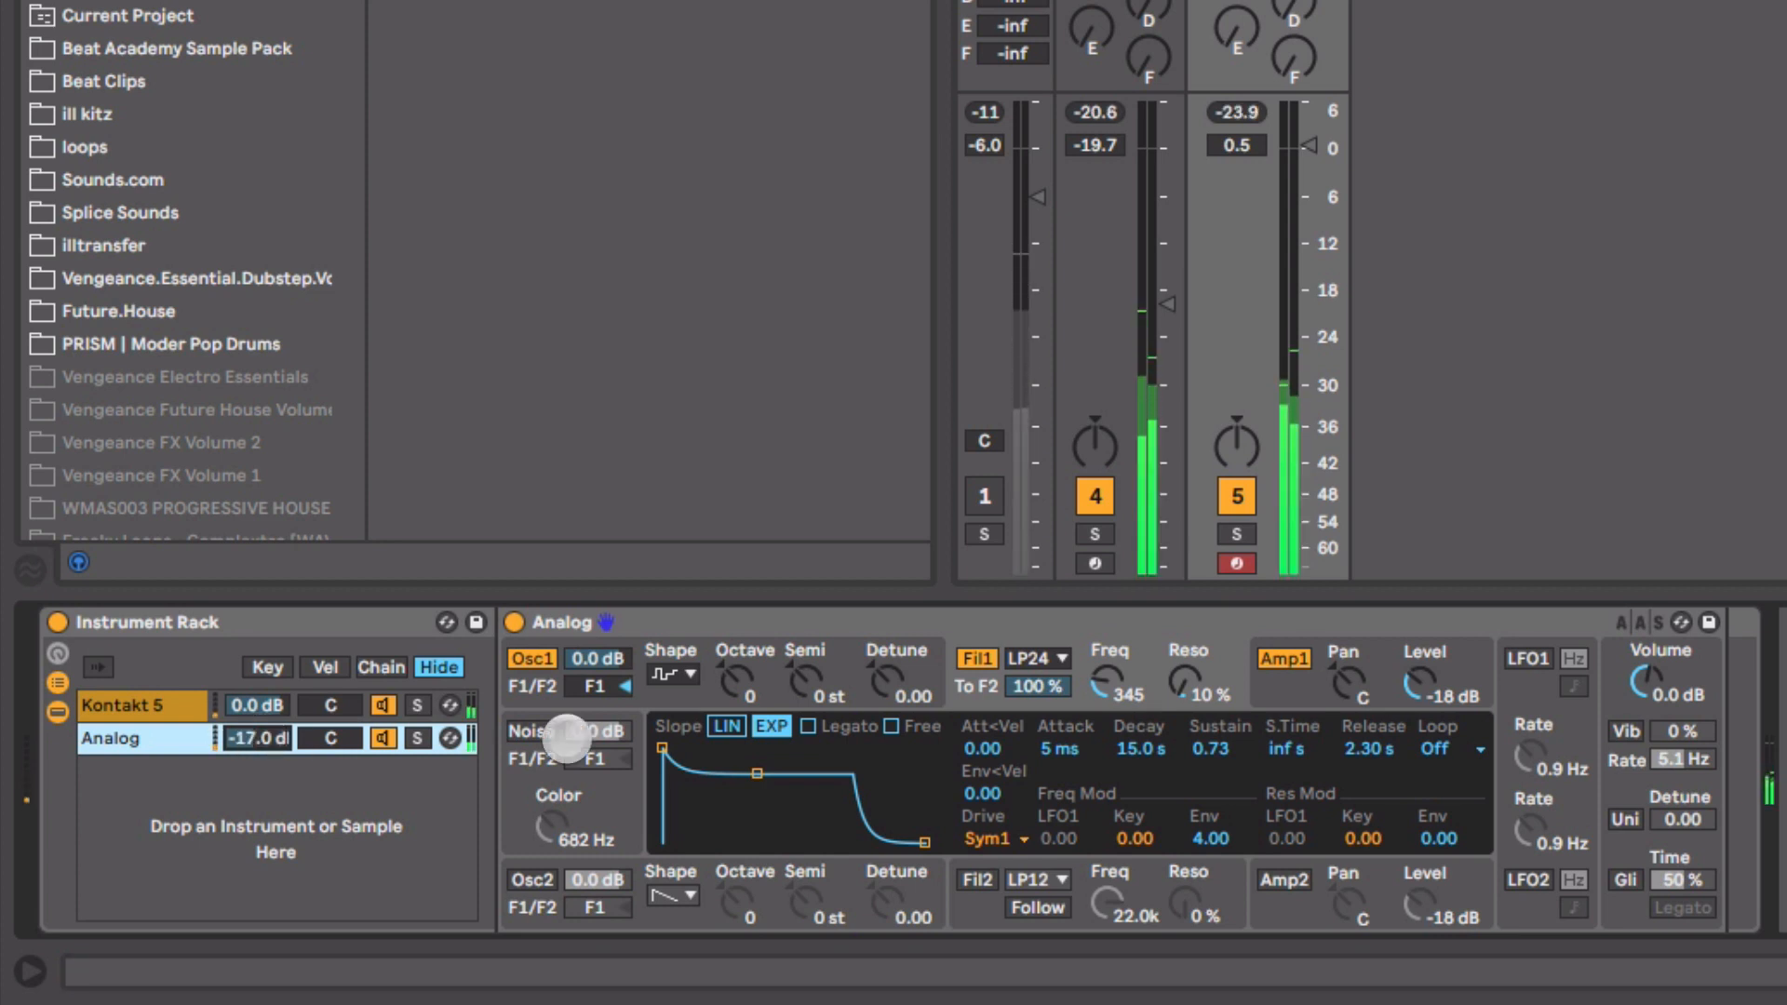
left_click_drag(921, 842, 910, 841)
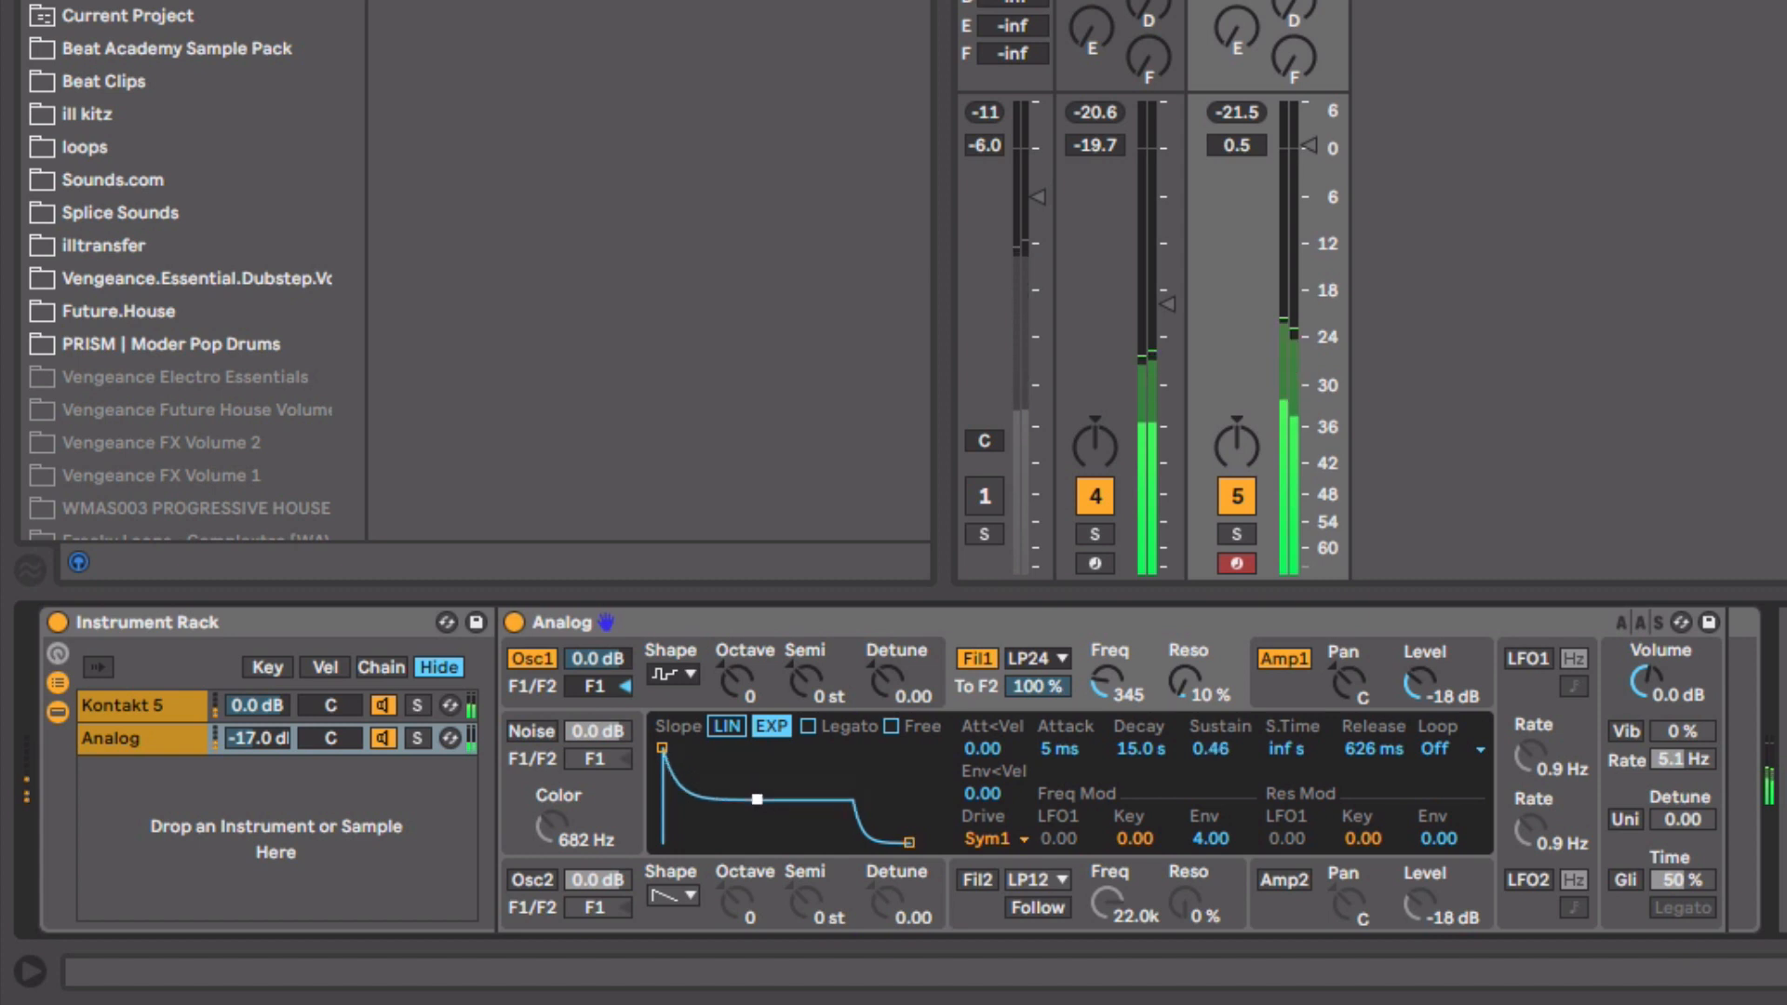
- Set Analog's Amp1 envelope to a decay of 227 ms and a sustain of 0.00
left_click(1279, 690)
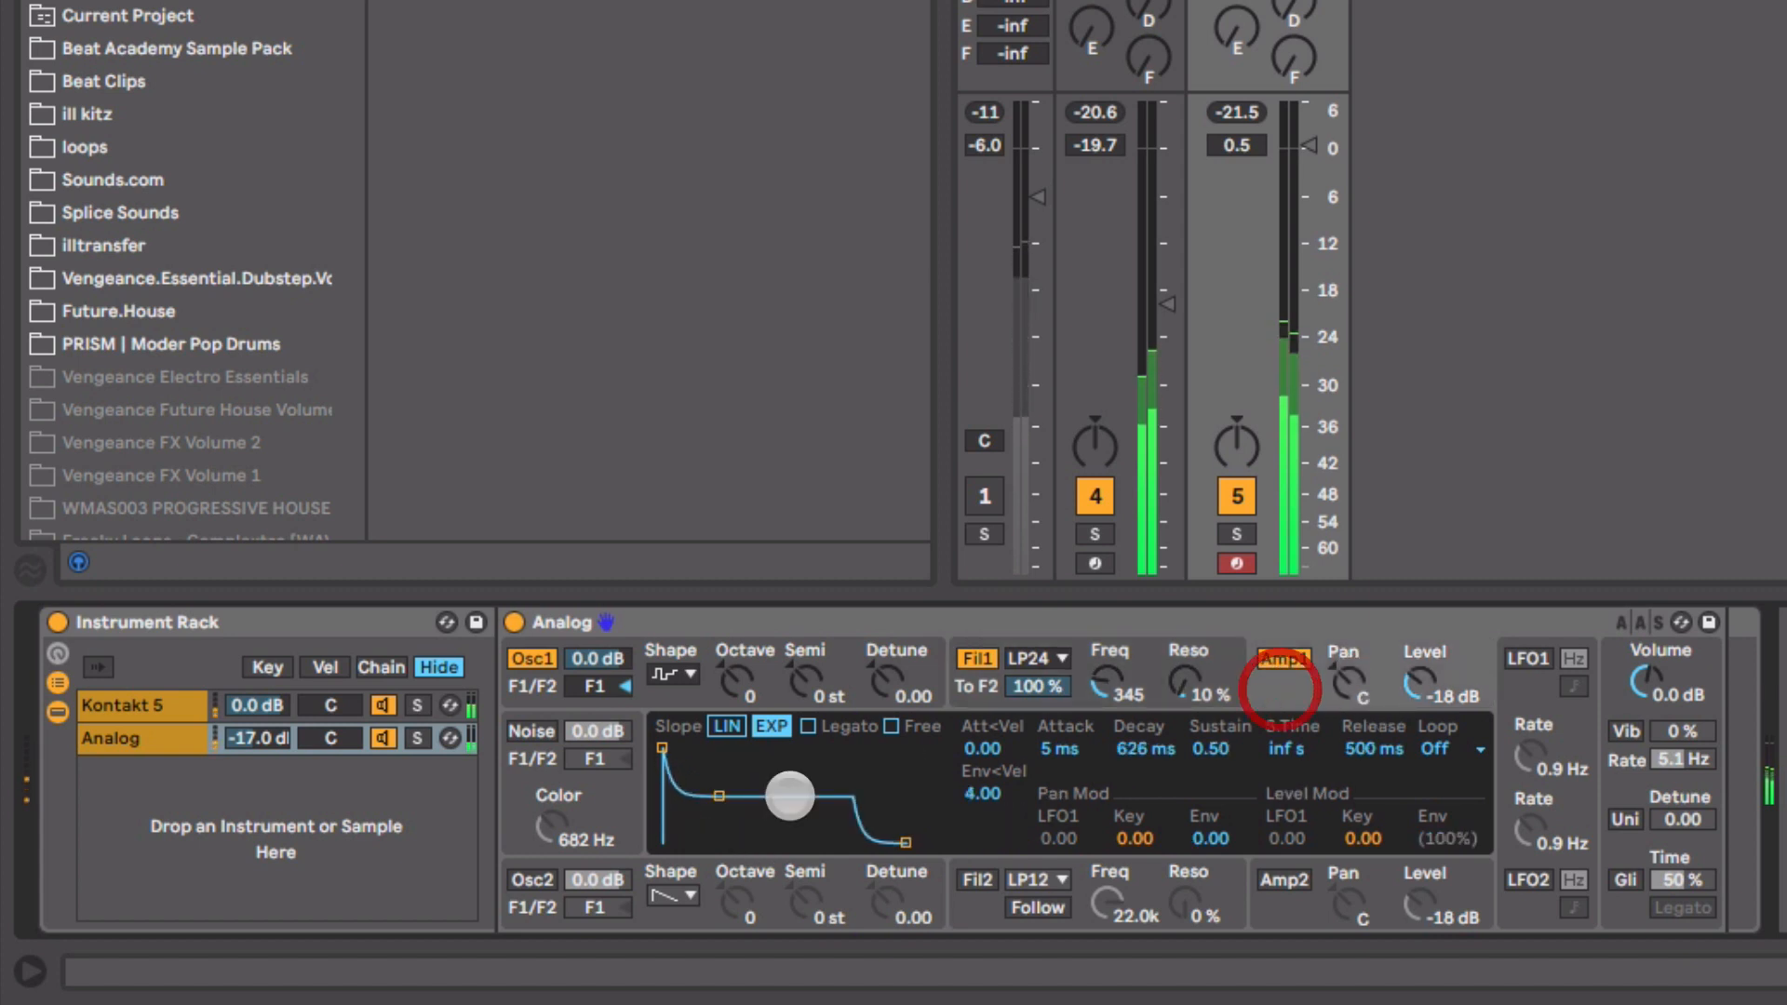
left_click_drag(719, 796, 706, 842)
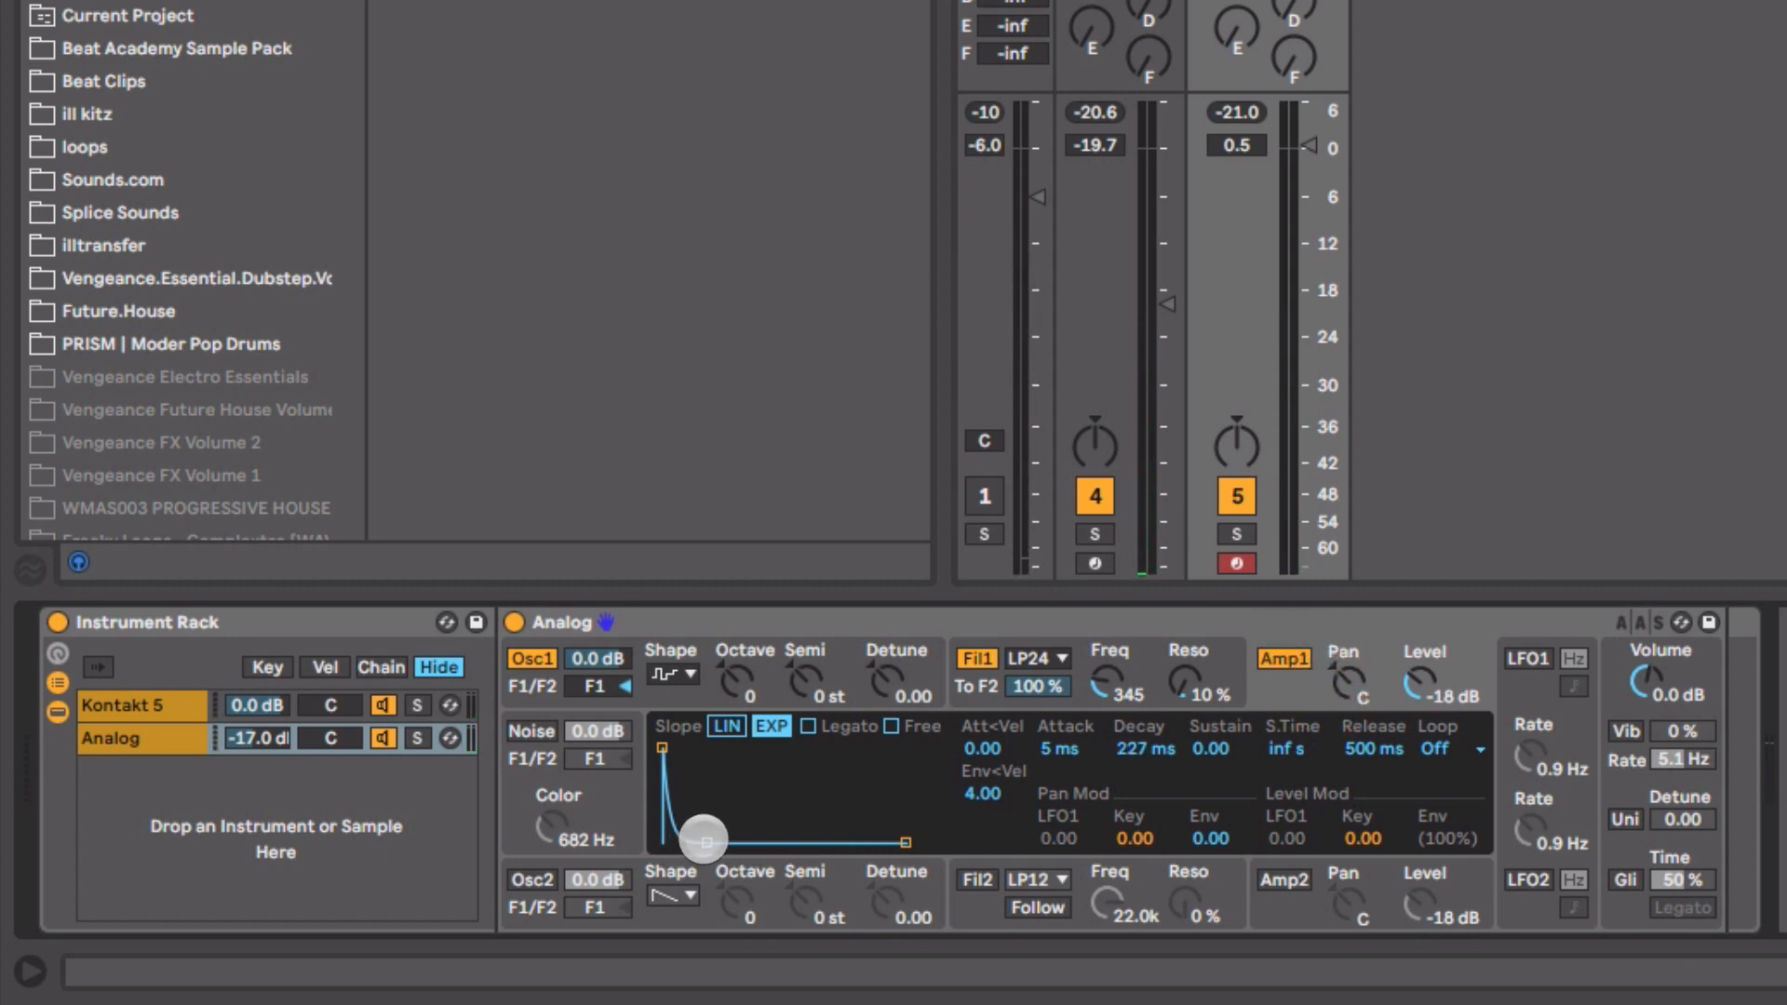
left_click_drag(706, 841, 708, 842)
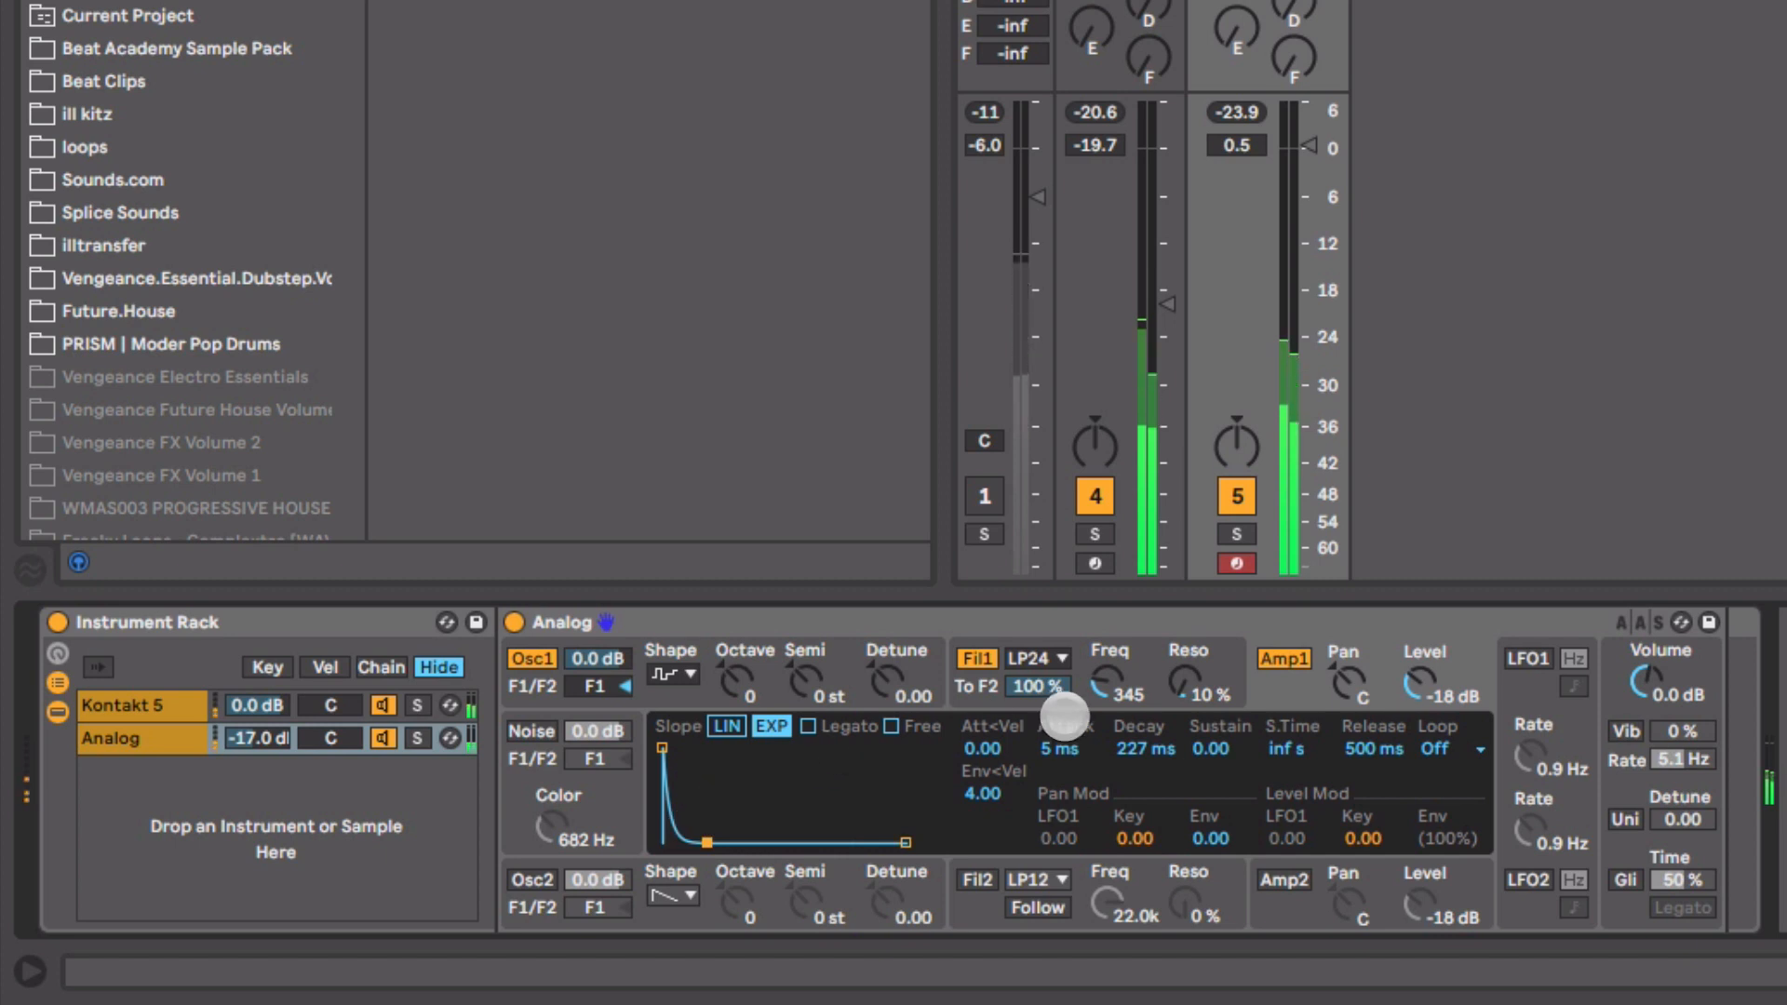
- Set Analog's Fil1 frequency to 248 Hz and filter envelope sustain to 0.11, and adjust the Analog chain's volume
left_click_drag(1104, 682, 1104, 696)
left_click_drag(1180, 682, 1179, 681)
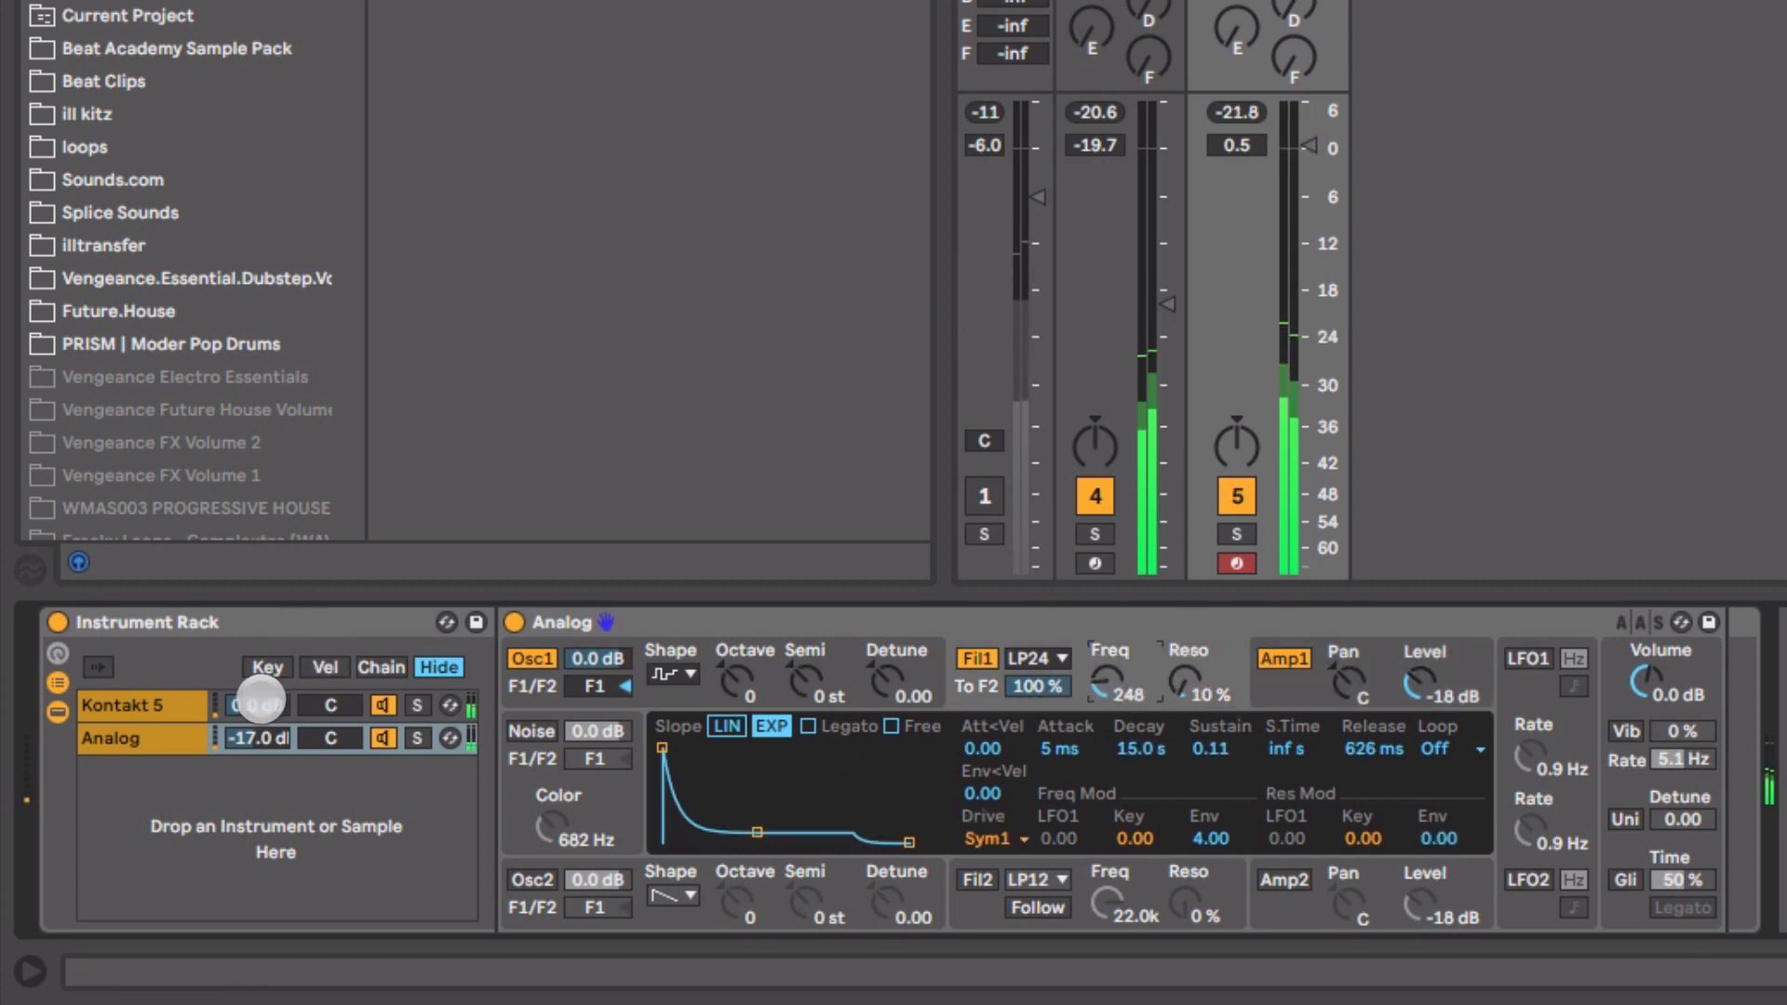
left_click_drag(253, 739, 255, 742)
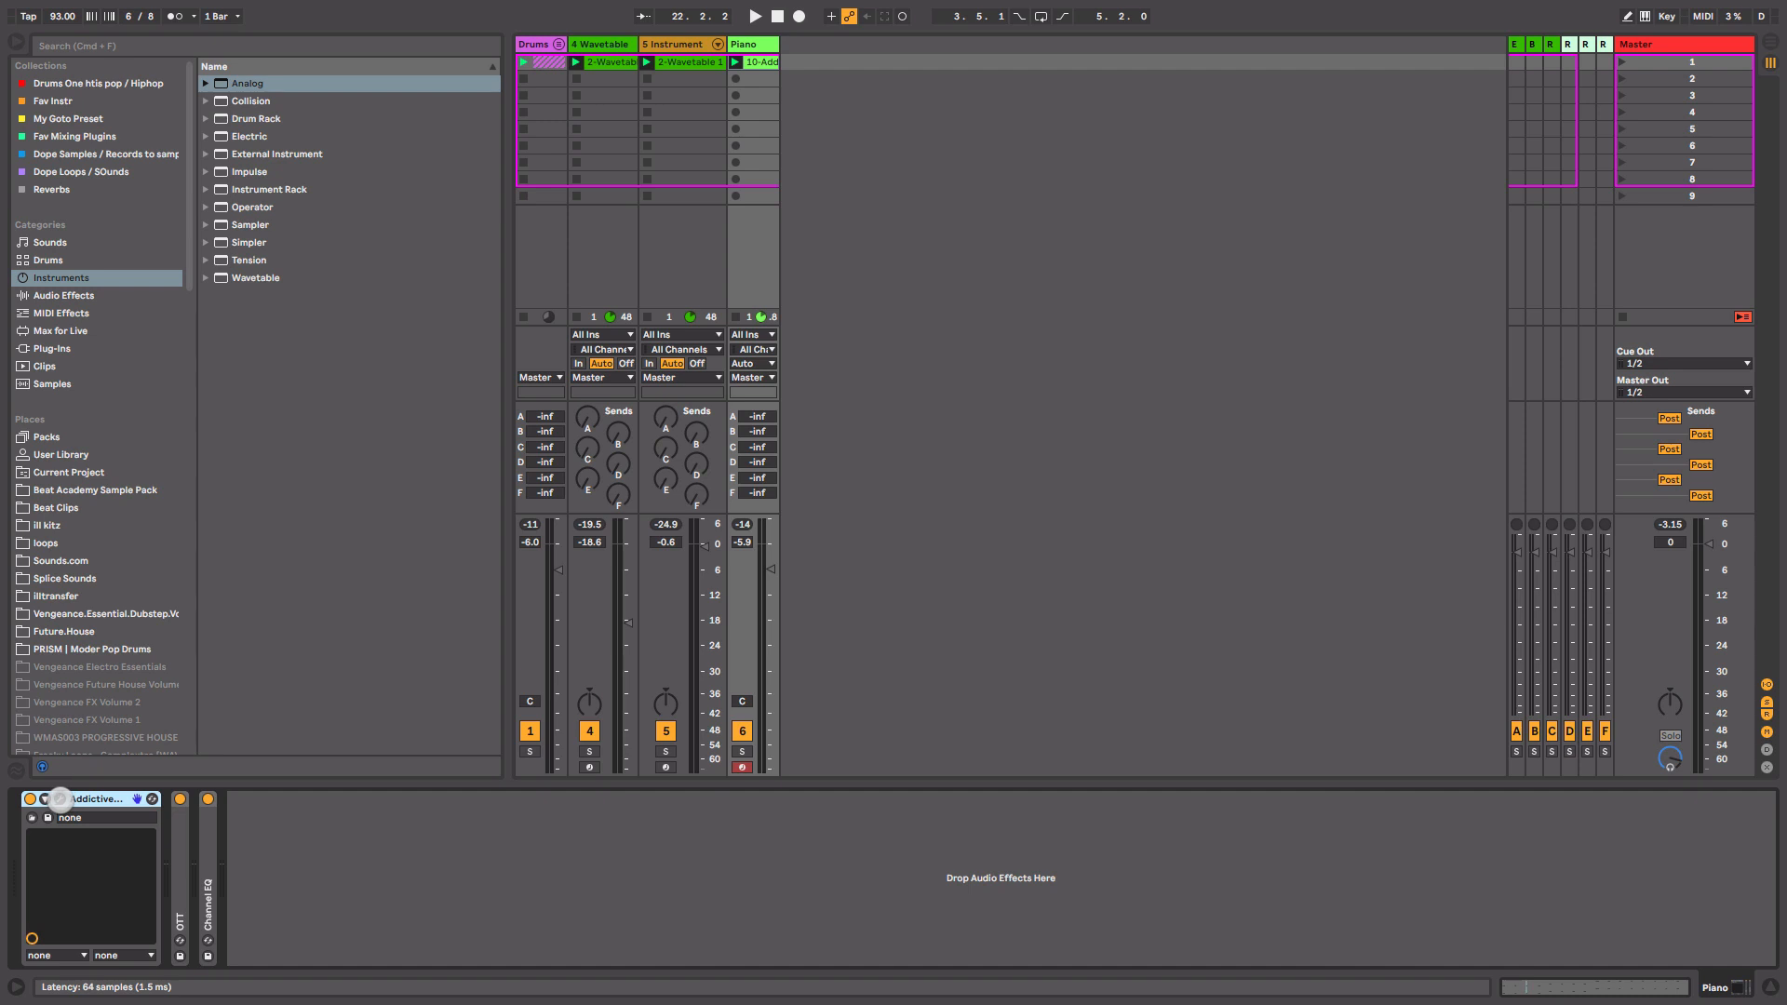
- Inspect the preset of the Addictive Keys instrument on the Piano track and close its window
left_click(60, 799)
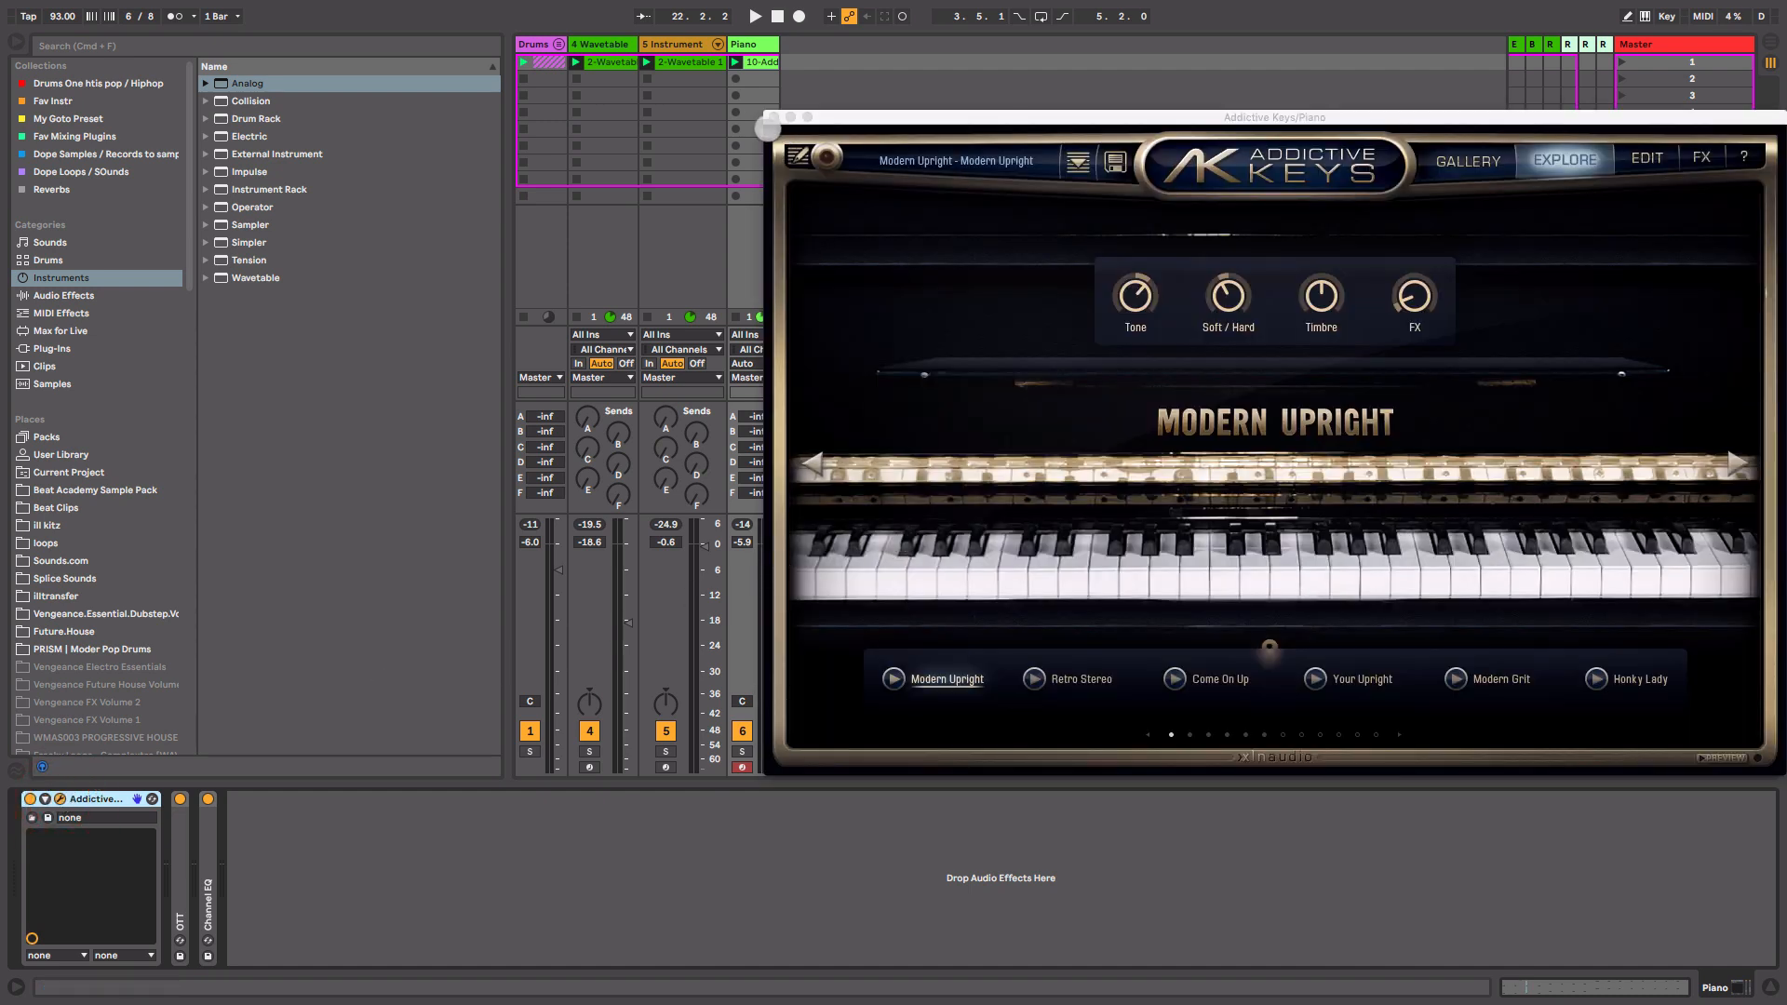
left_click(769, 118)
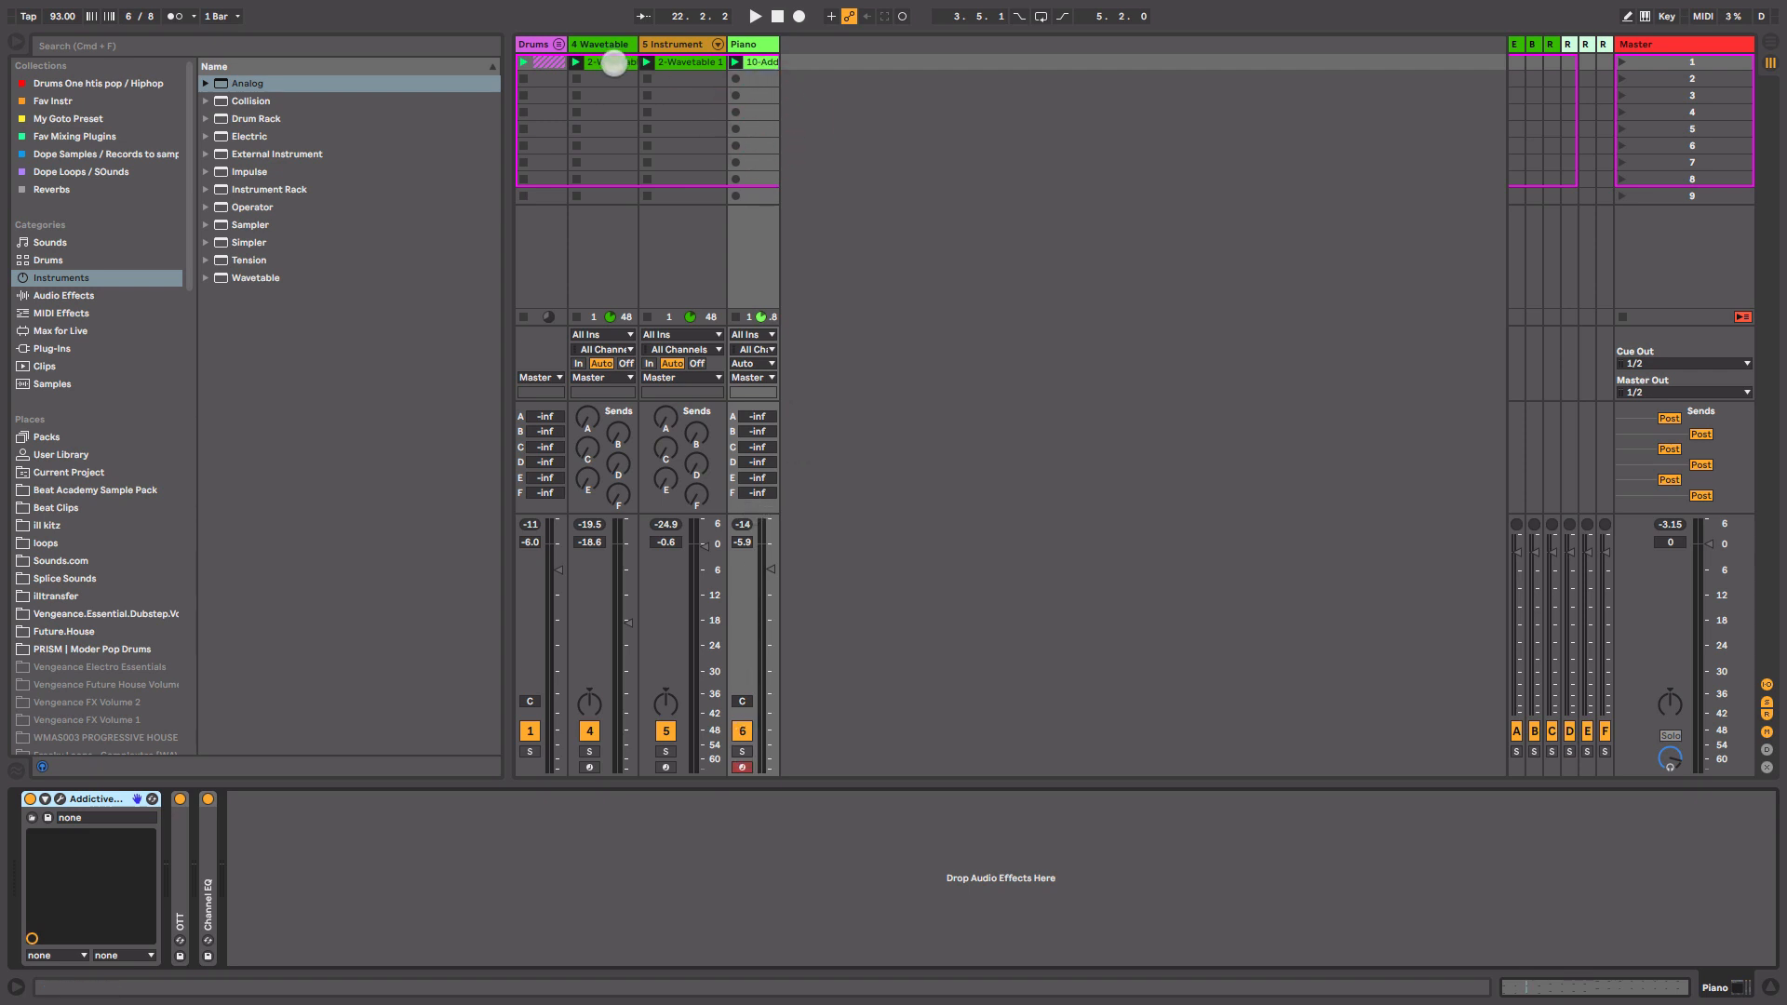
- Compare the notes of the Wavetable, Instrument Rack and Piano clips together in an enlarged note editor during playback
left_click(613, 62)
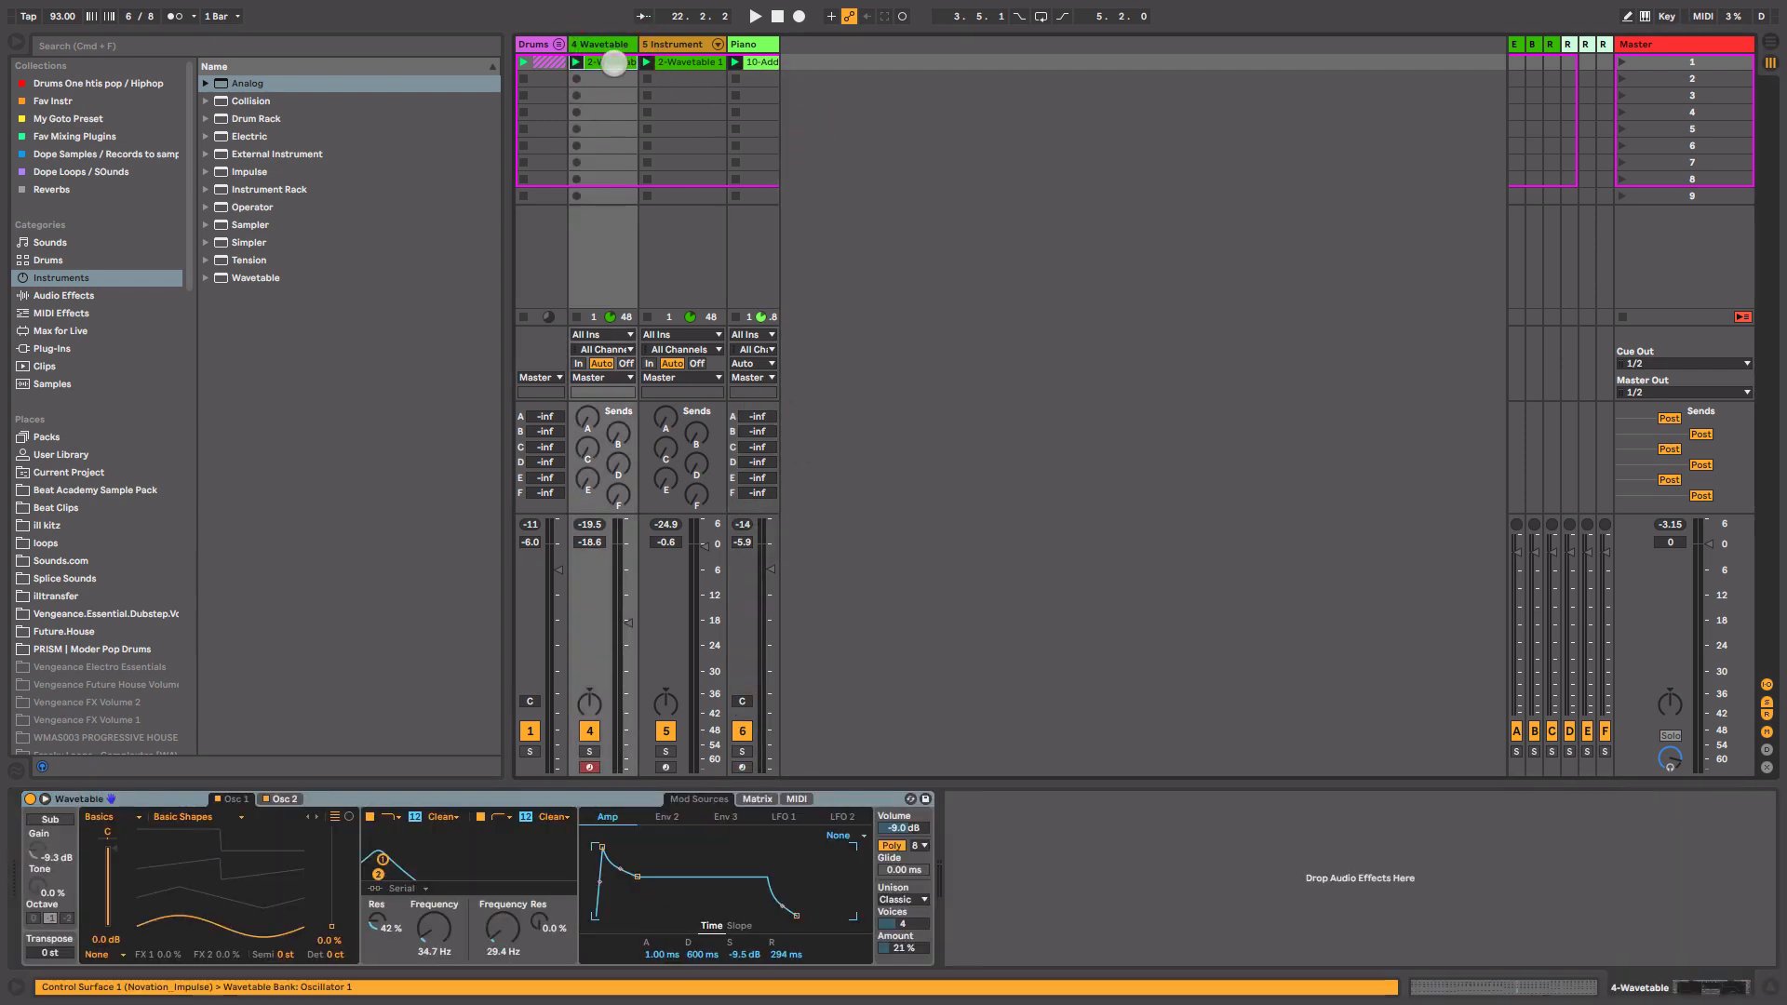
double_click(614, 62)
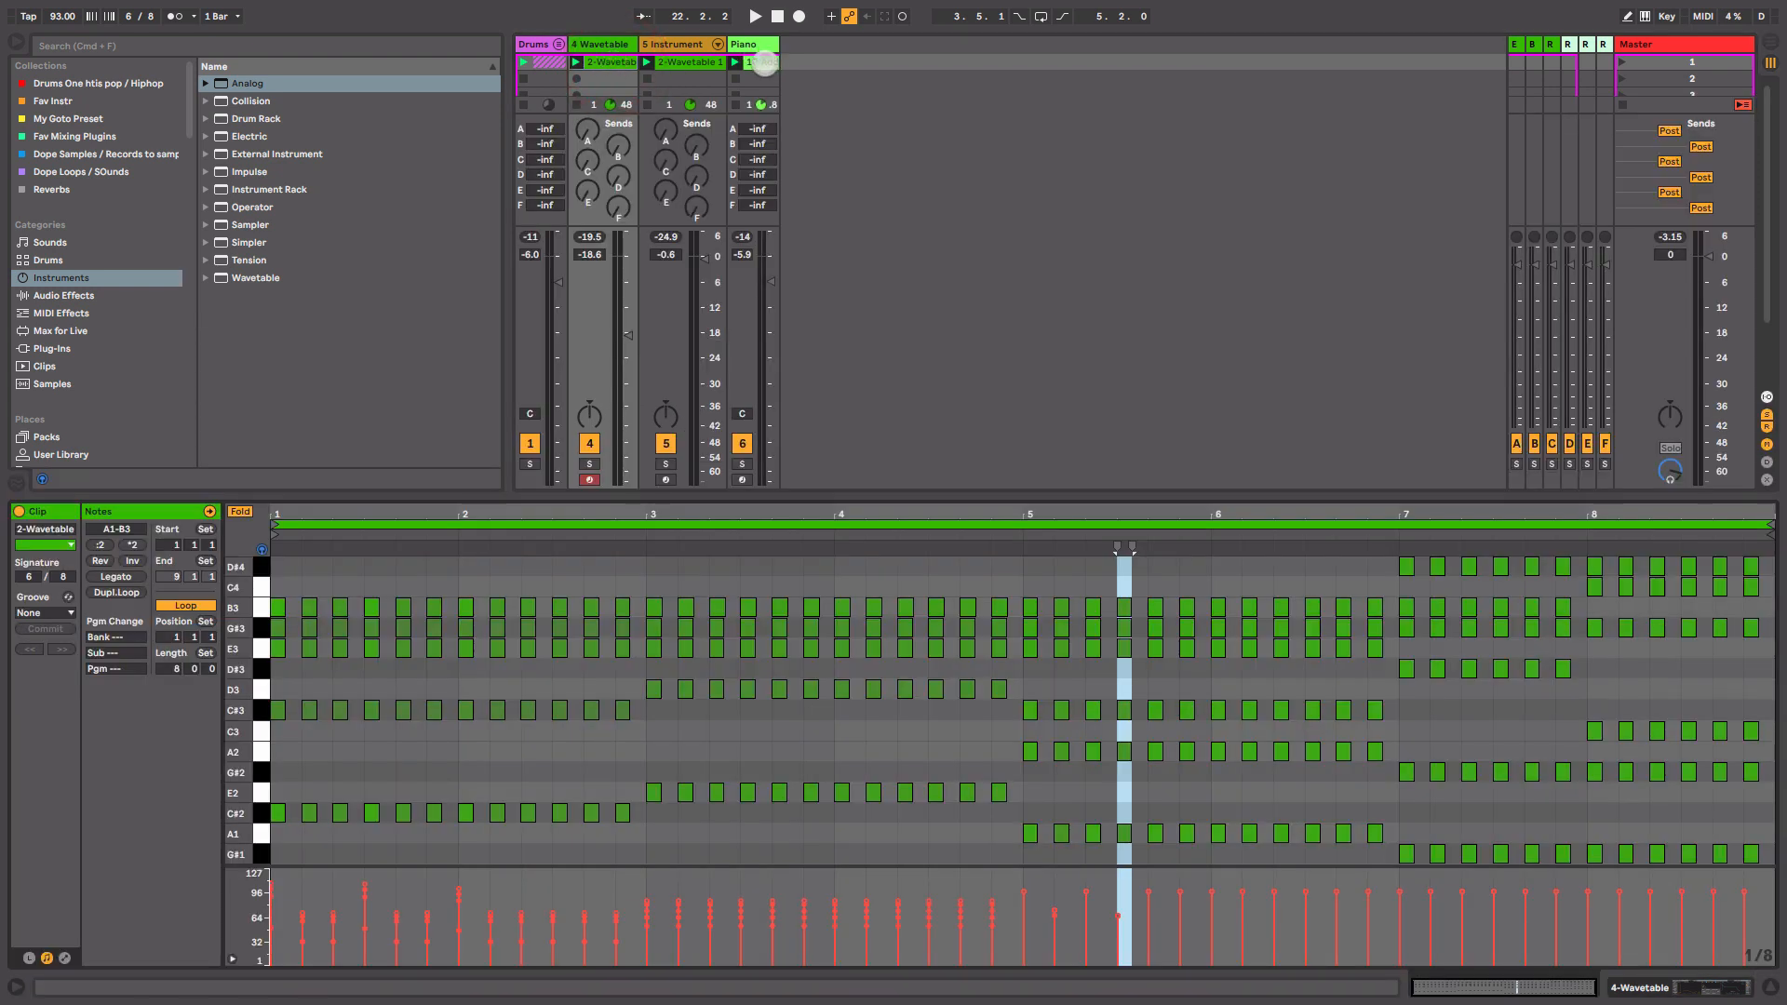
left_click(763, 63, "shift")
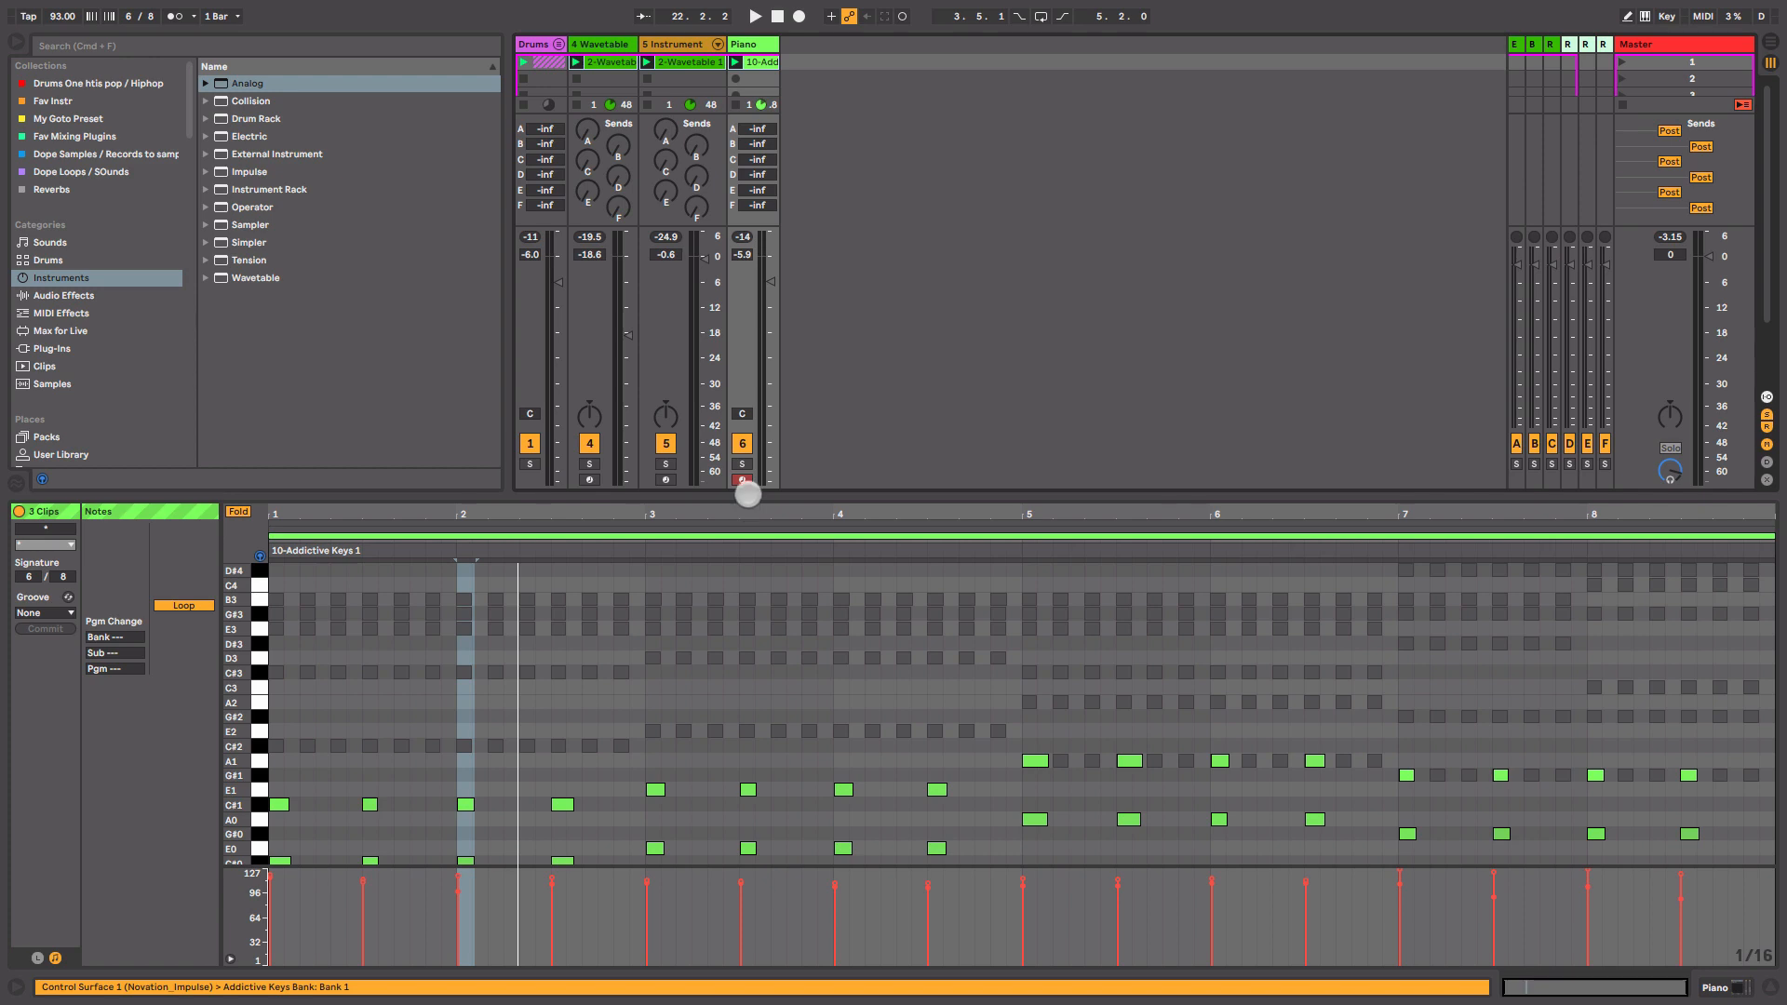
left_click_drag(747, 494, 784, 288)
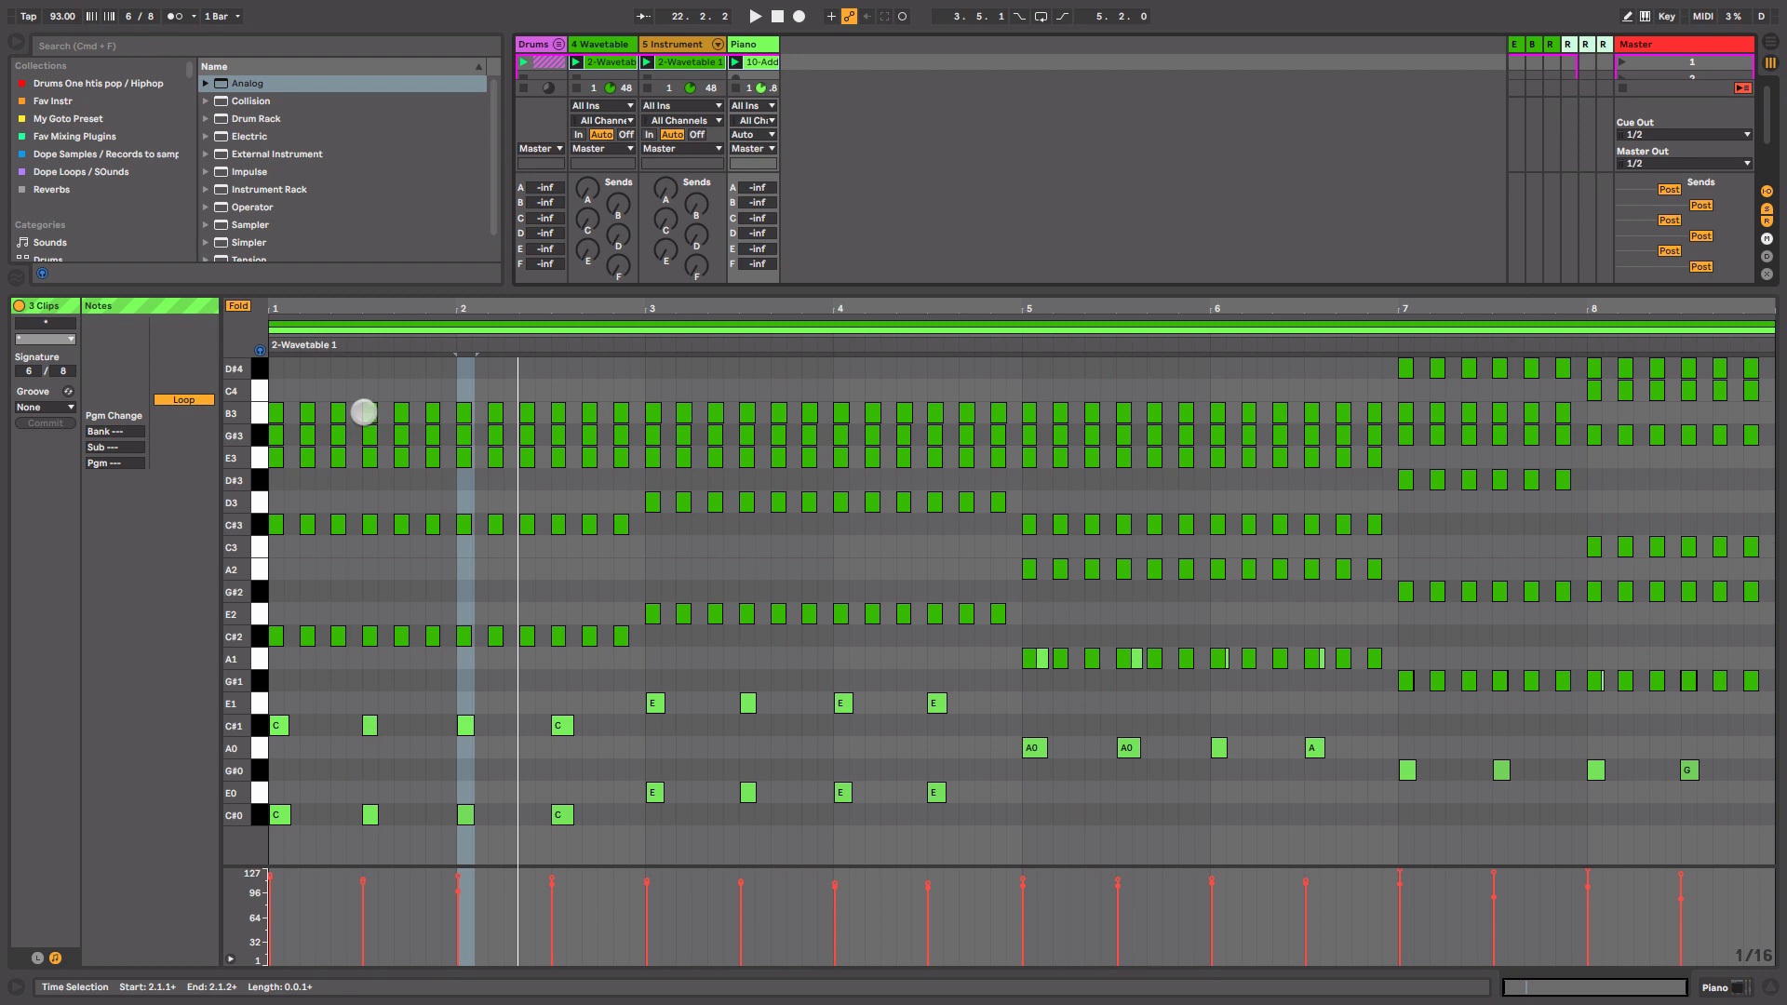
key("space")
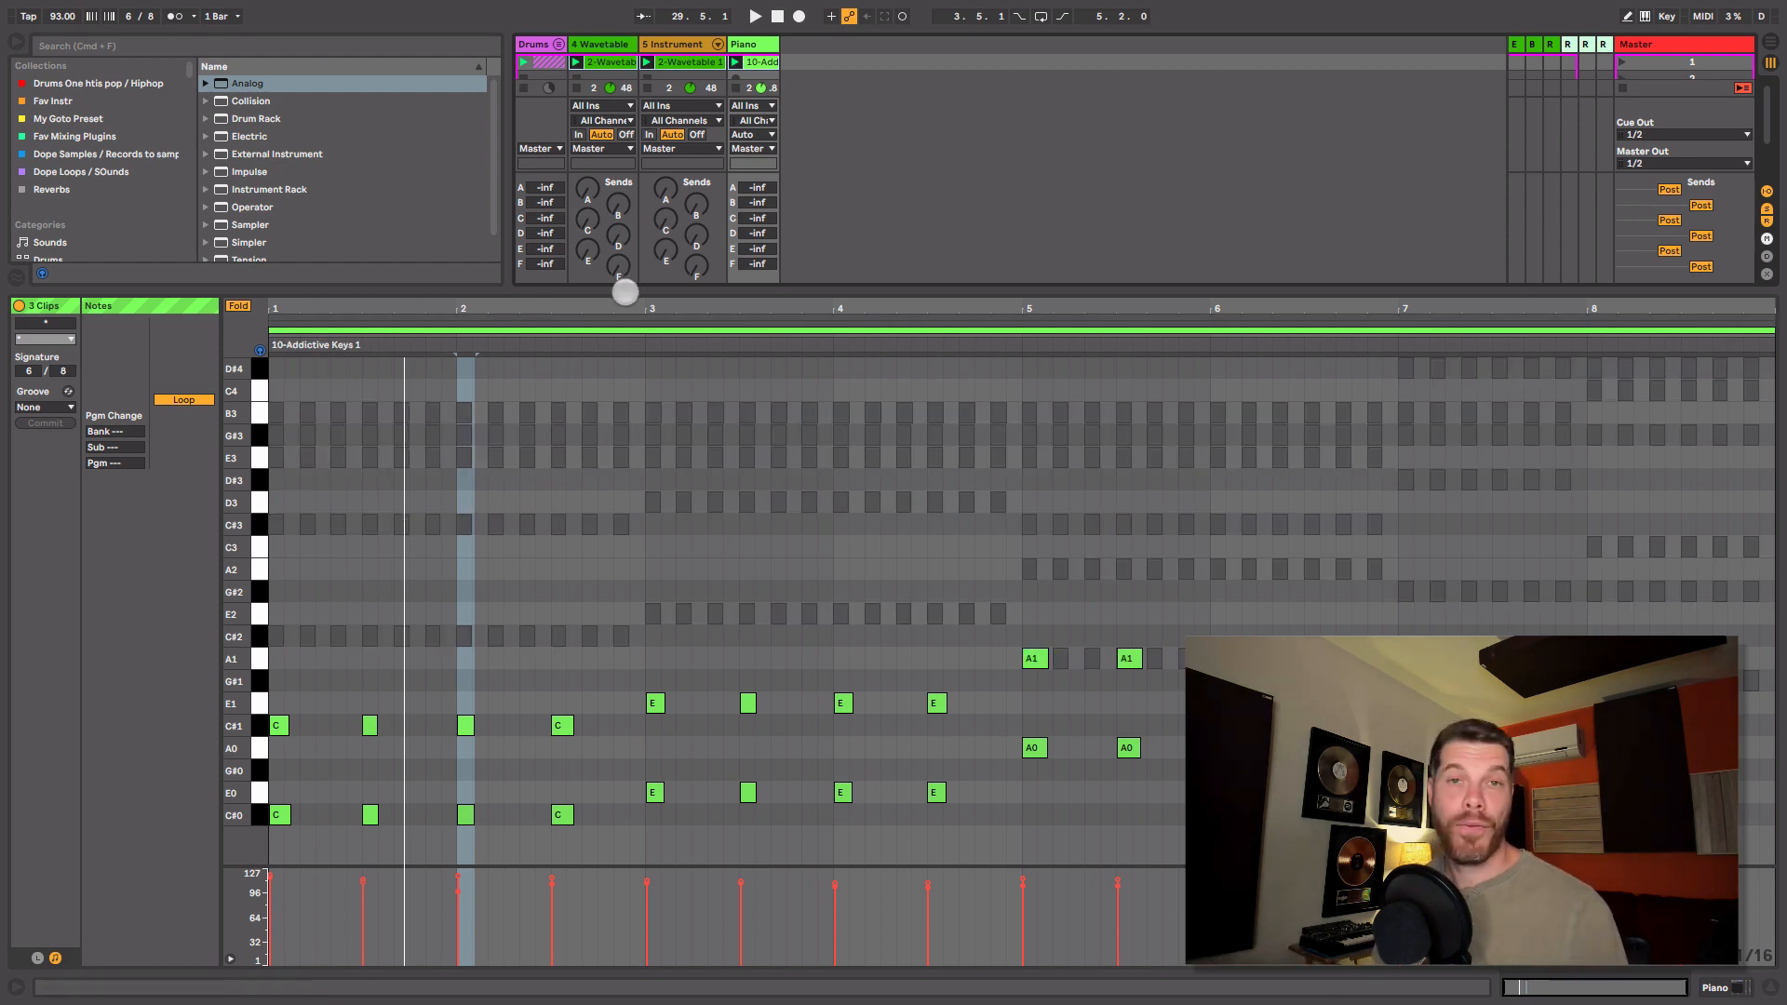
left_click_drag(625, 289, 619, 763)
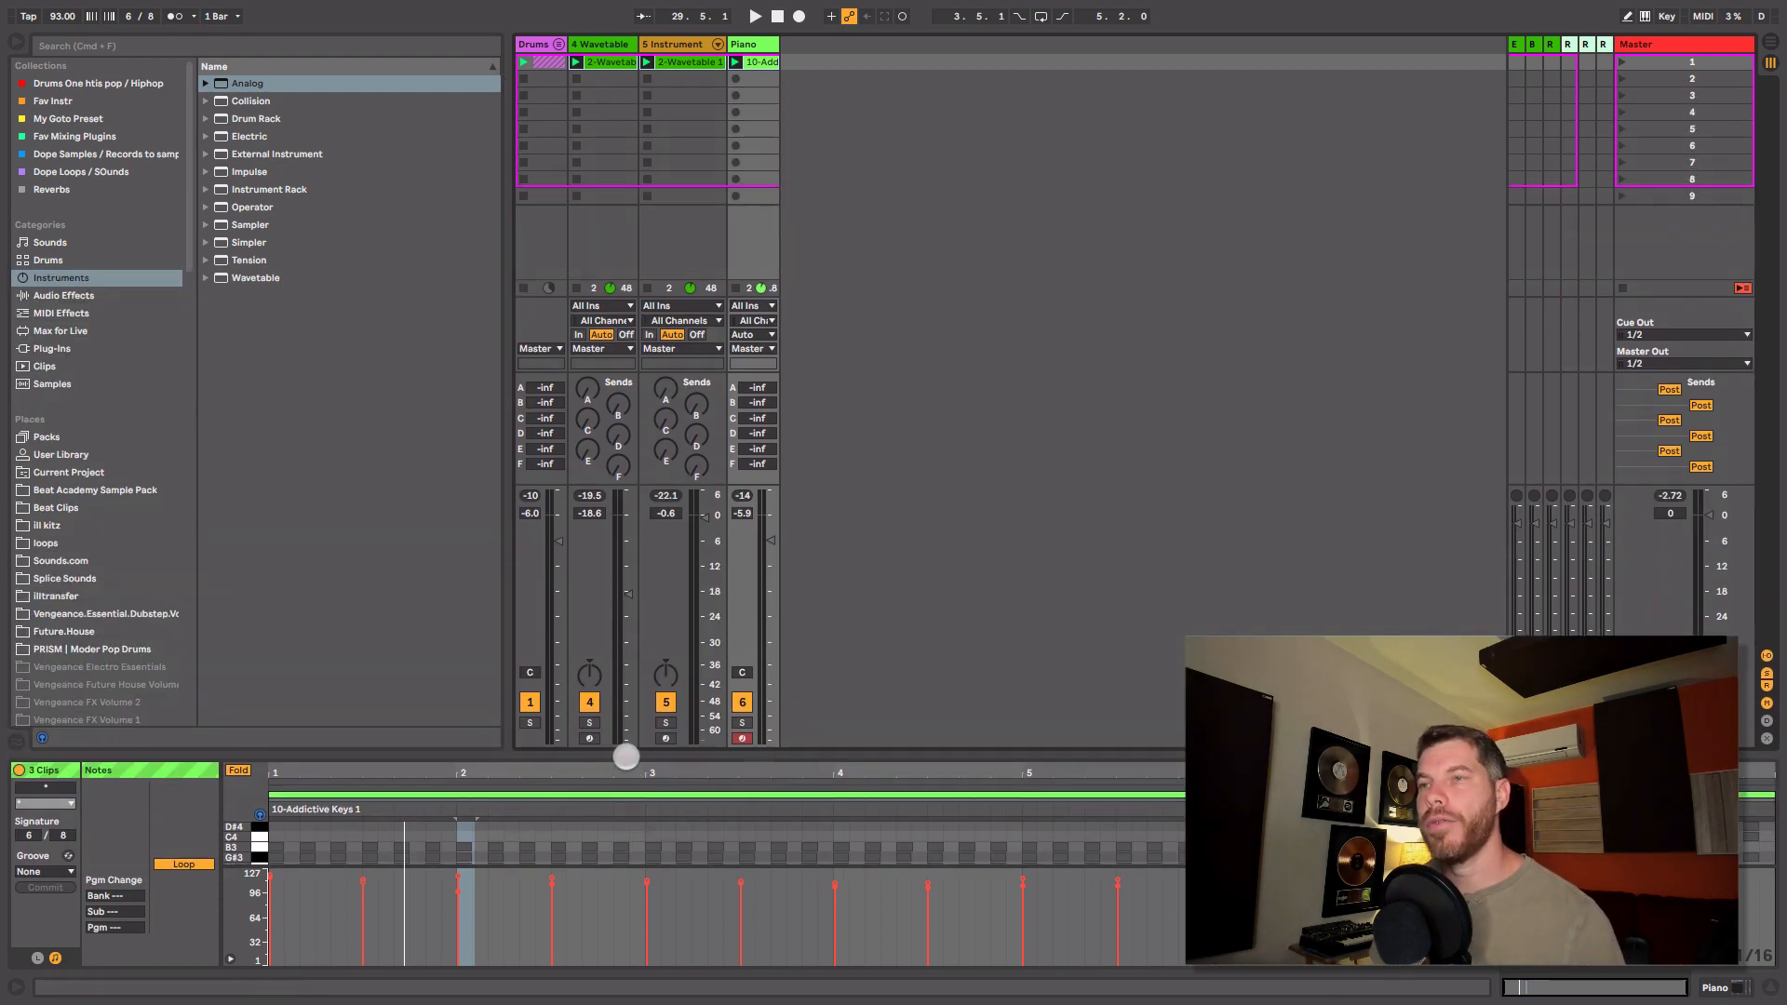
left_click(619, 764)
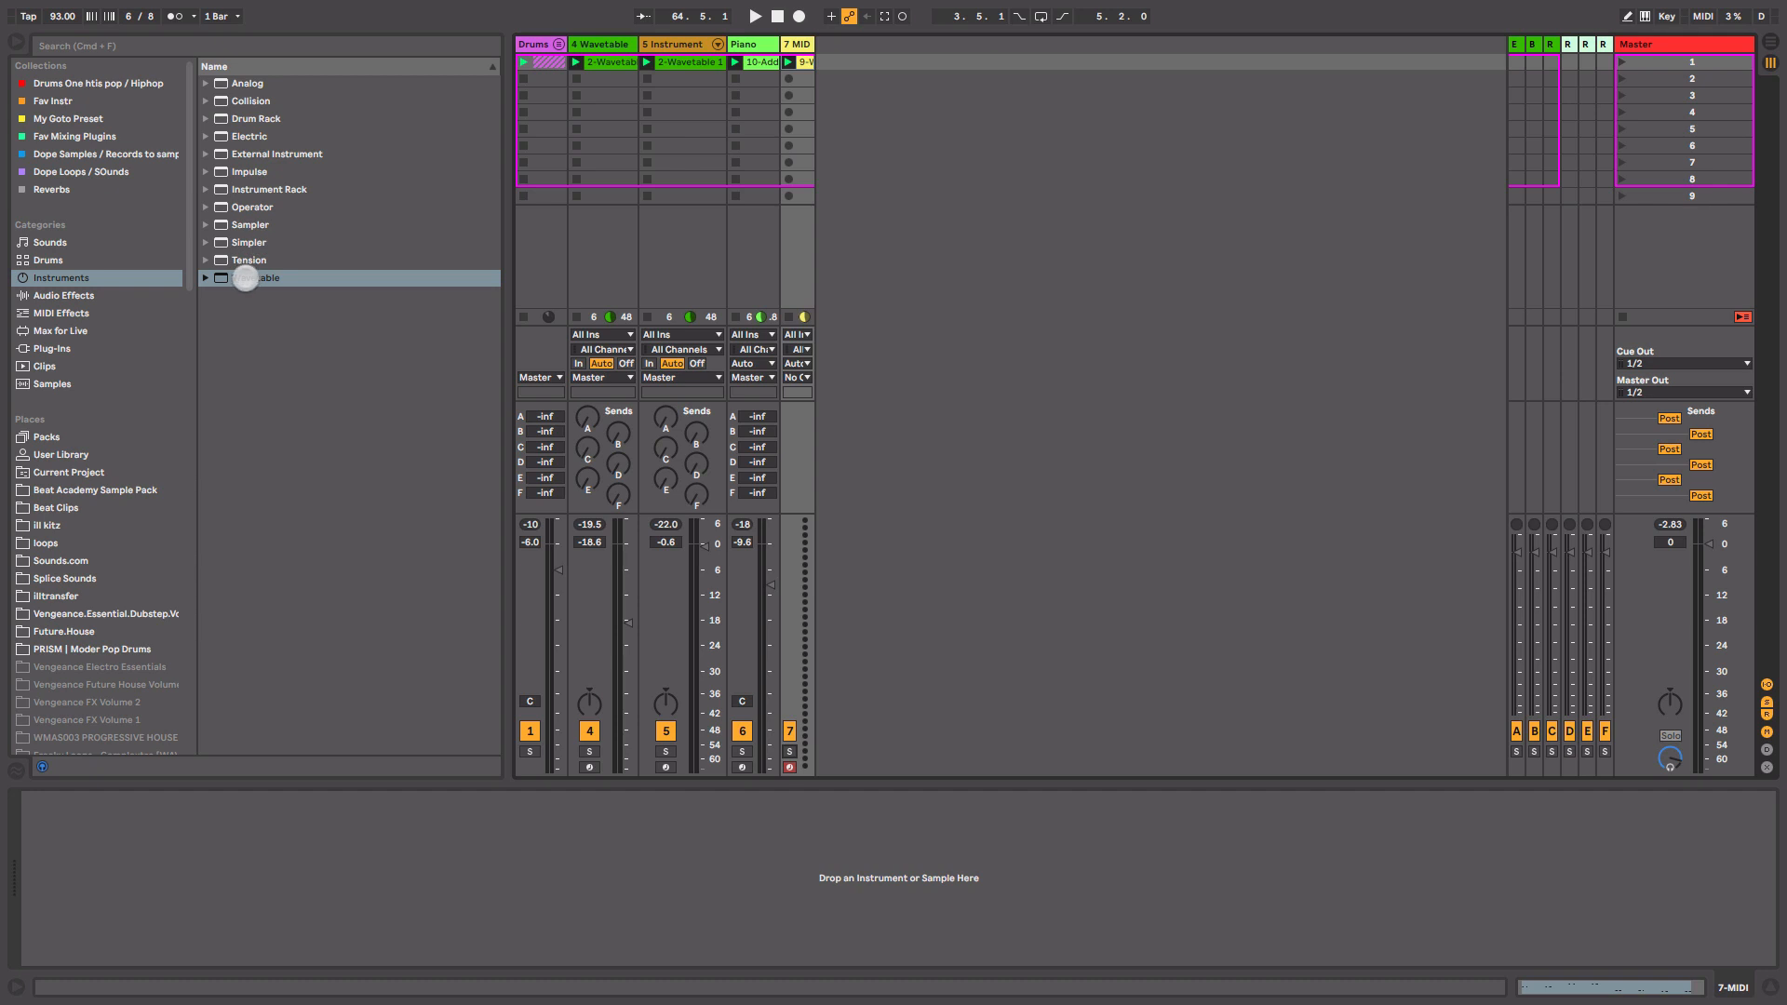
- Load Wavetable onto MIDI track 7 and set its Osc 1 wavetable position to 100 %
left_click_drag(245, 277, 668, 237)
left_click_drag(796, 221, 797, 224)
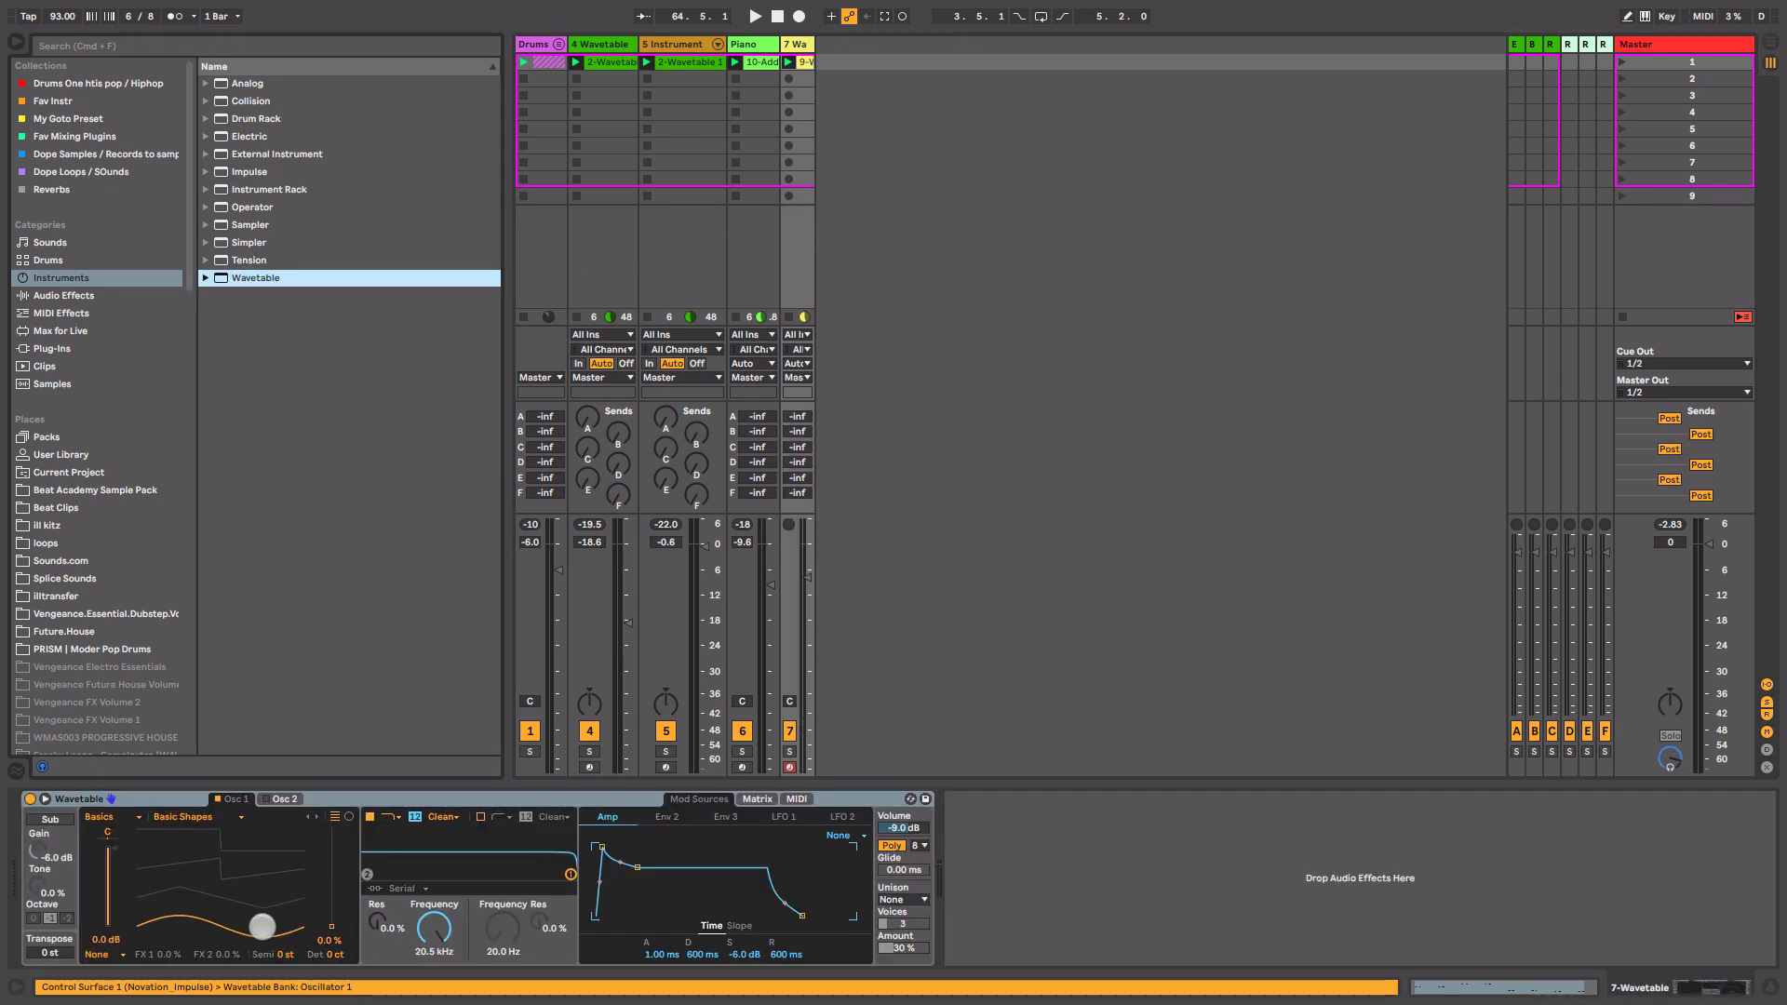
left_click_drag(263, 926, 207, 870)
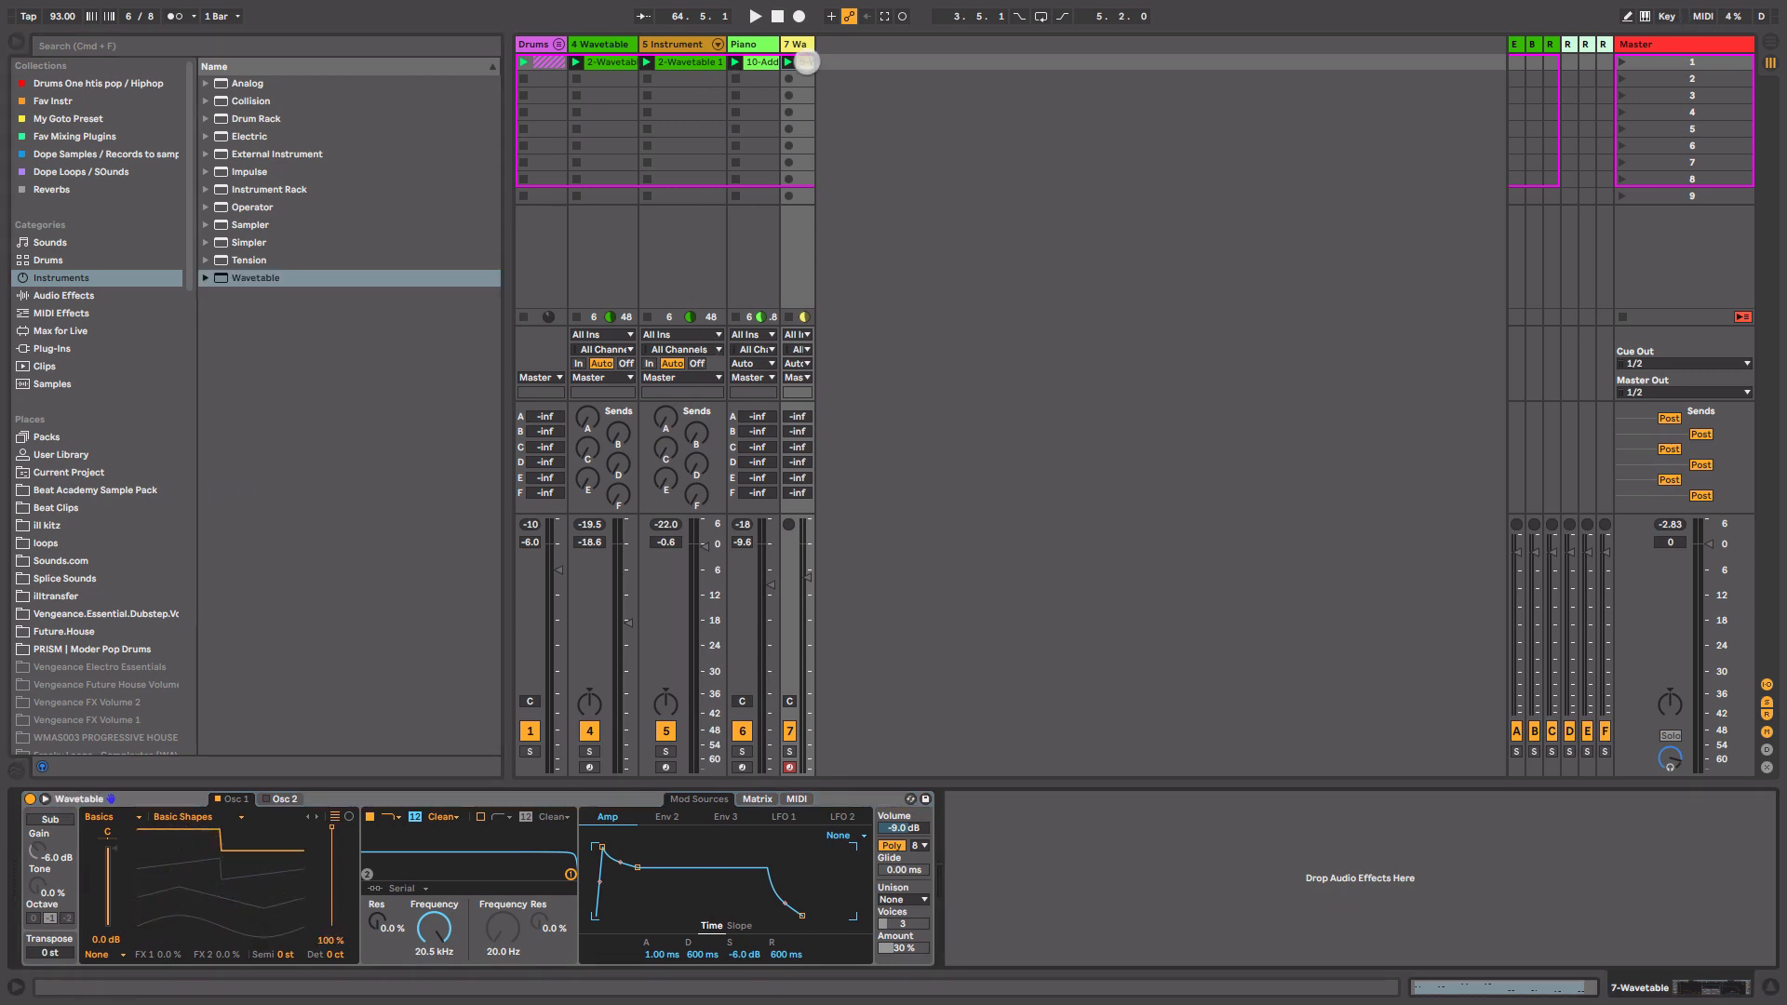
- Widen track 7 and examine its clip's notes in an enlarged note editor during playback
left_click(806, 61)
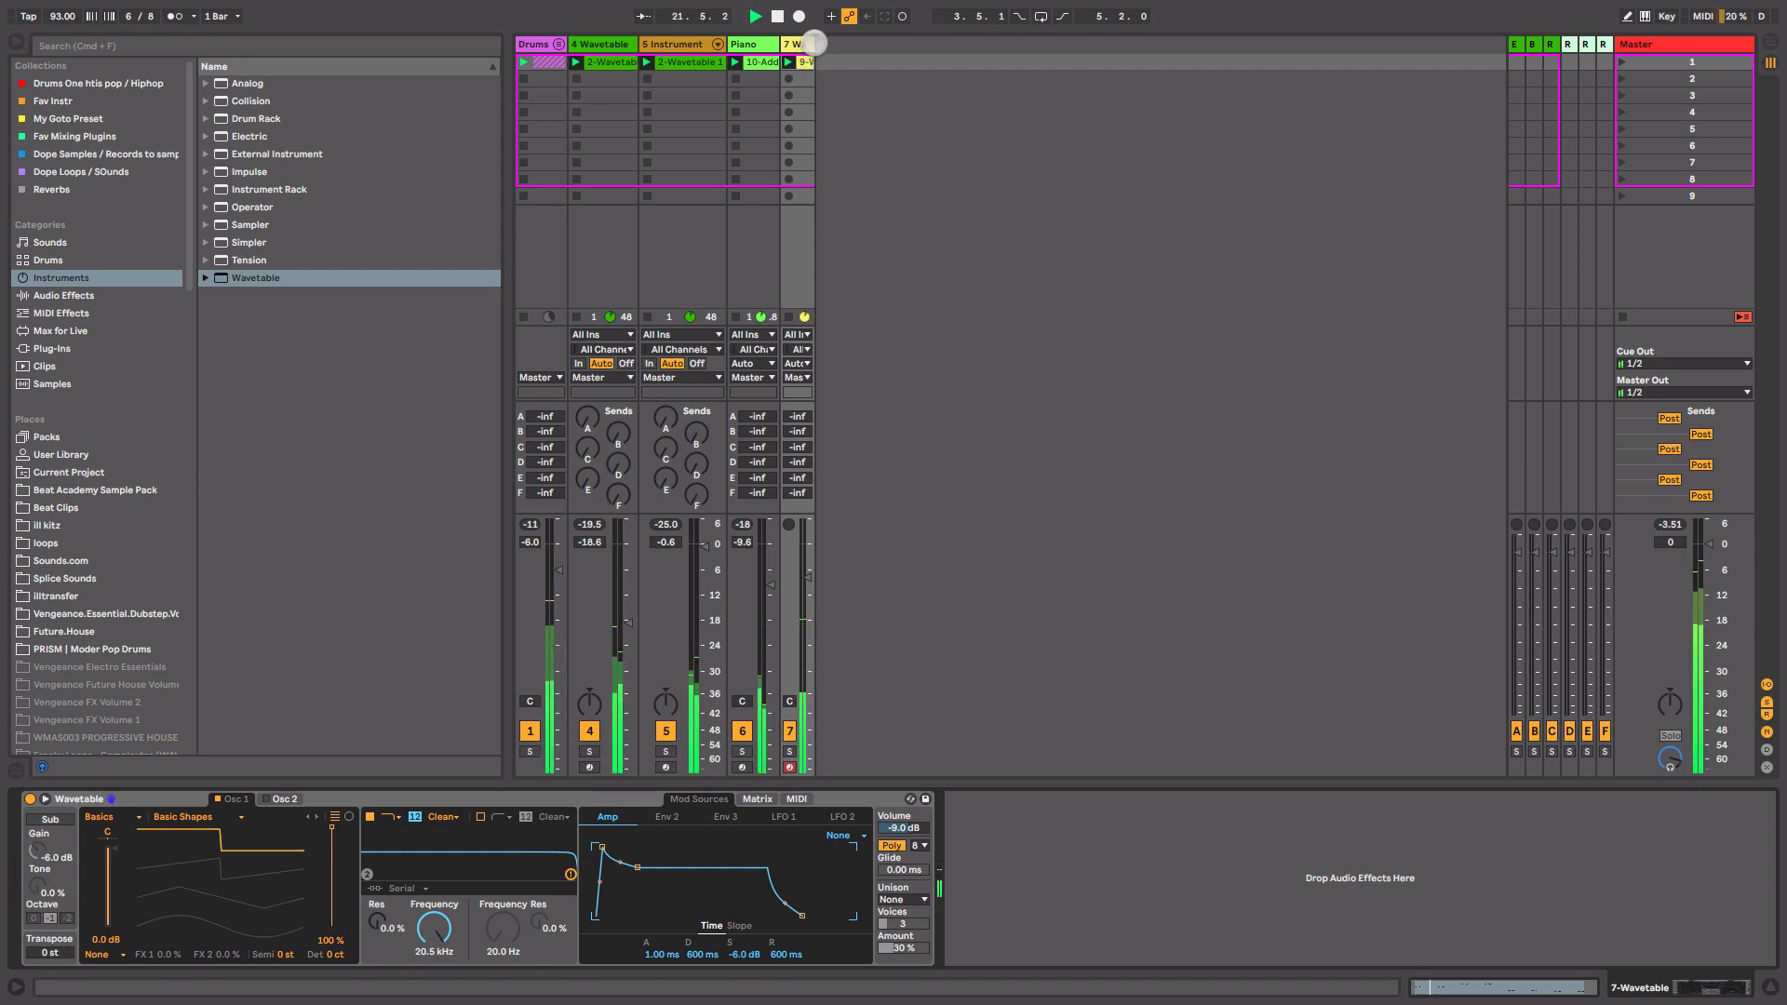
left_click_drag(815, 41, 848, 43)
left_click(824, 61)
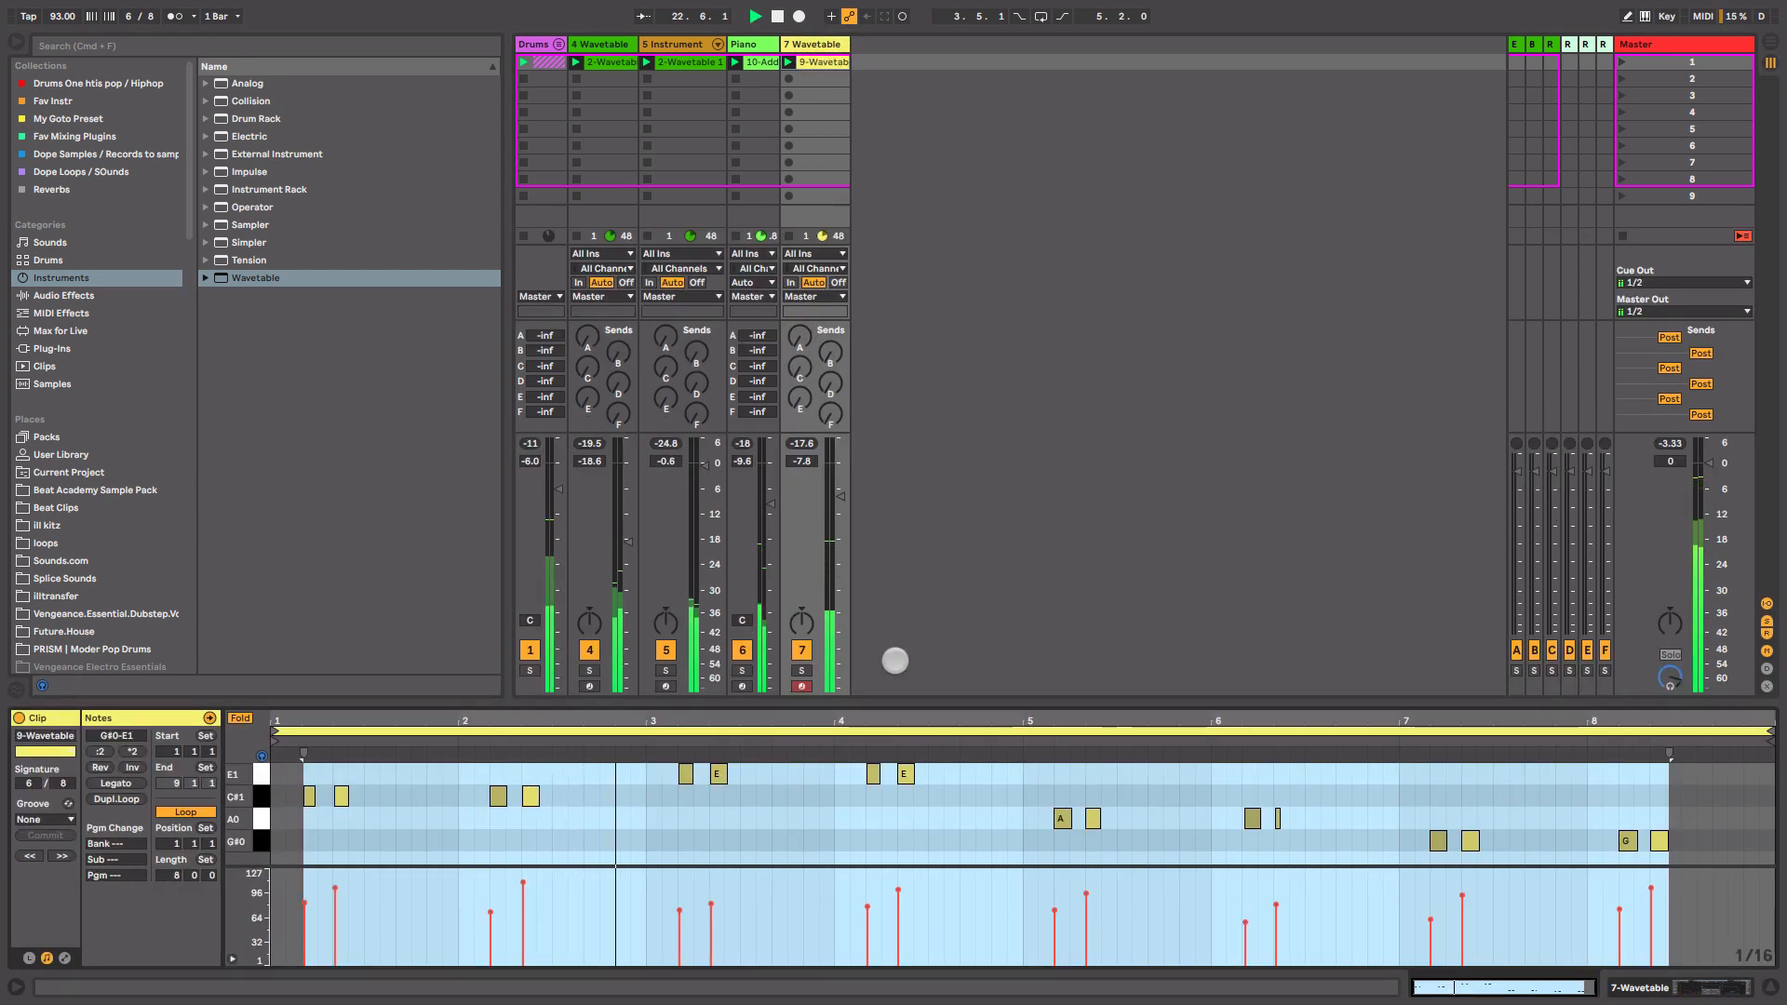
left_click_drag(901, 702, 917, 570)
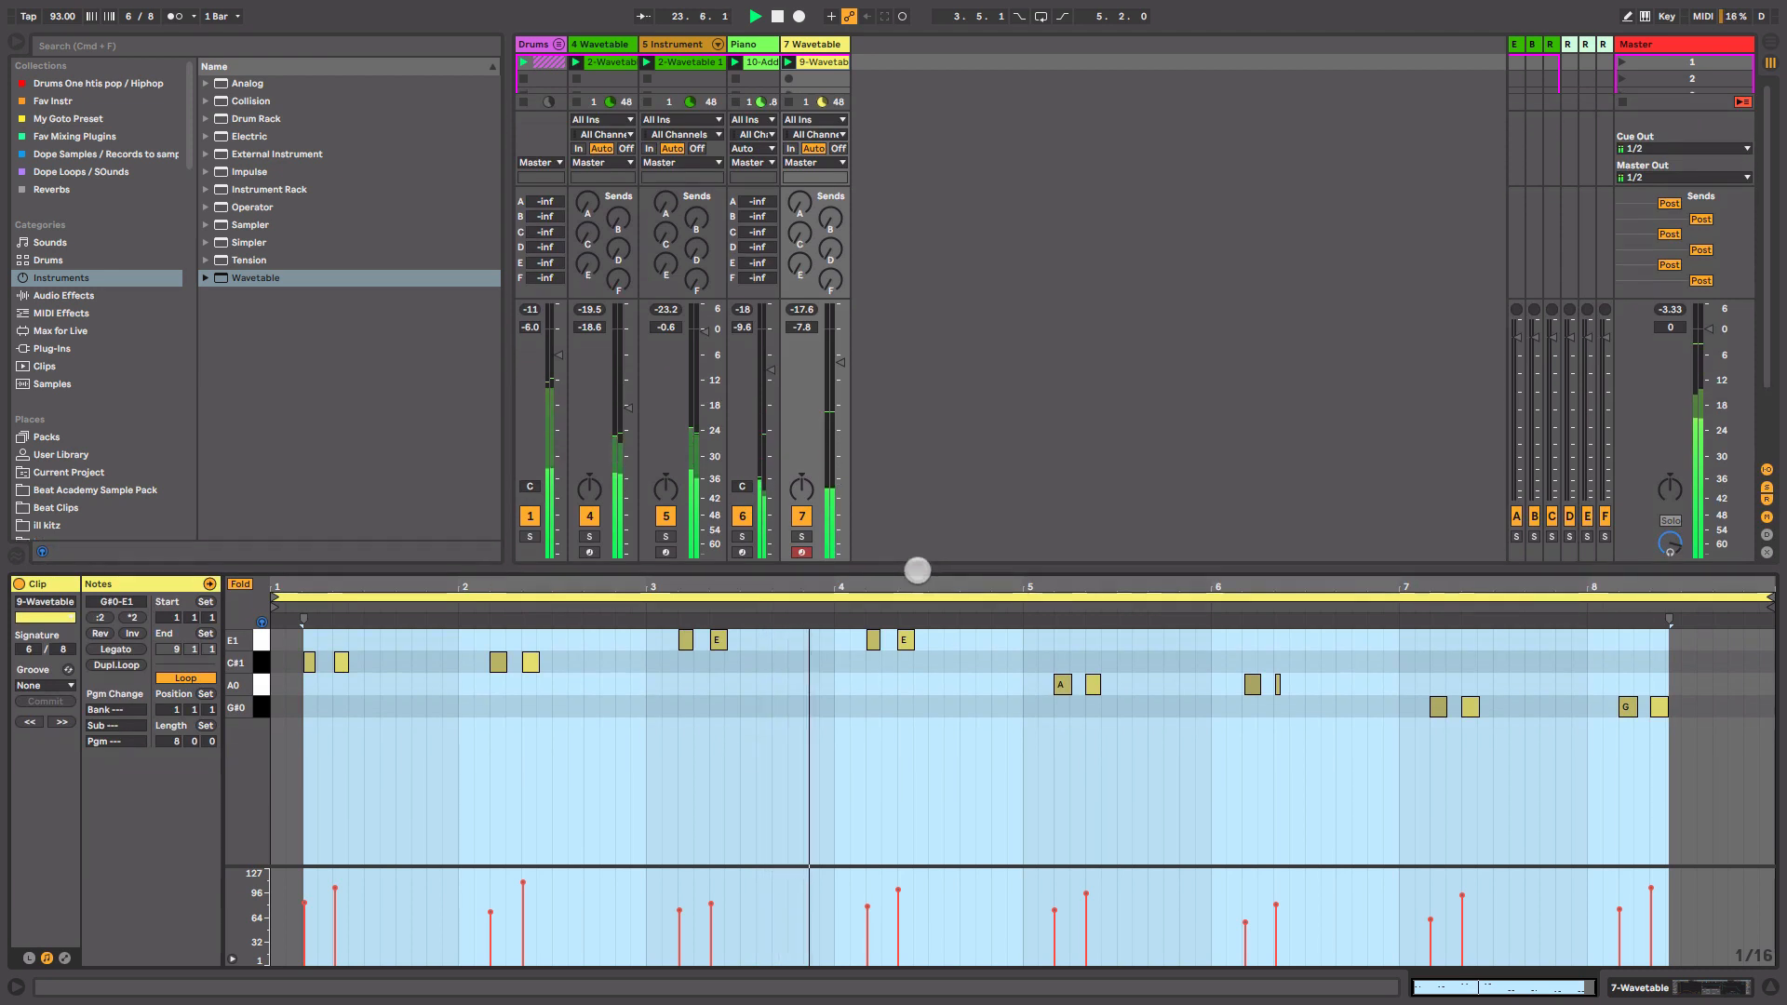
left_click(929, 699)
left_click(929, 698)
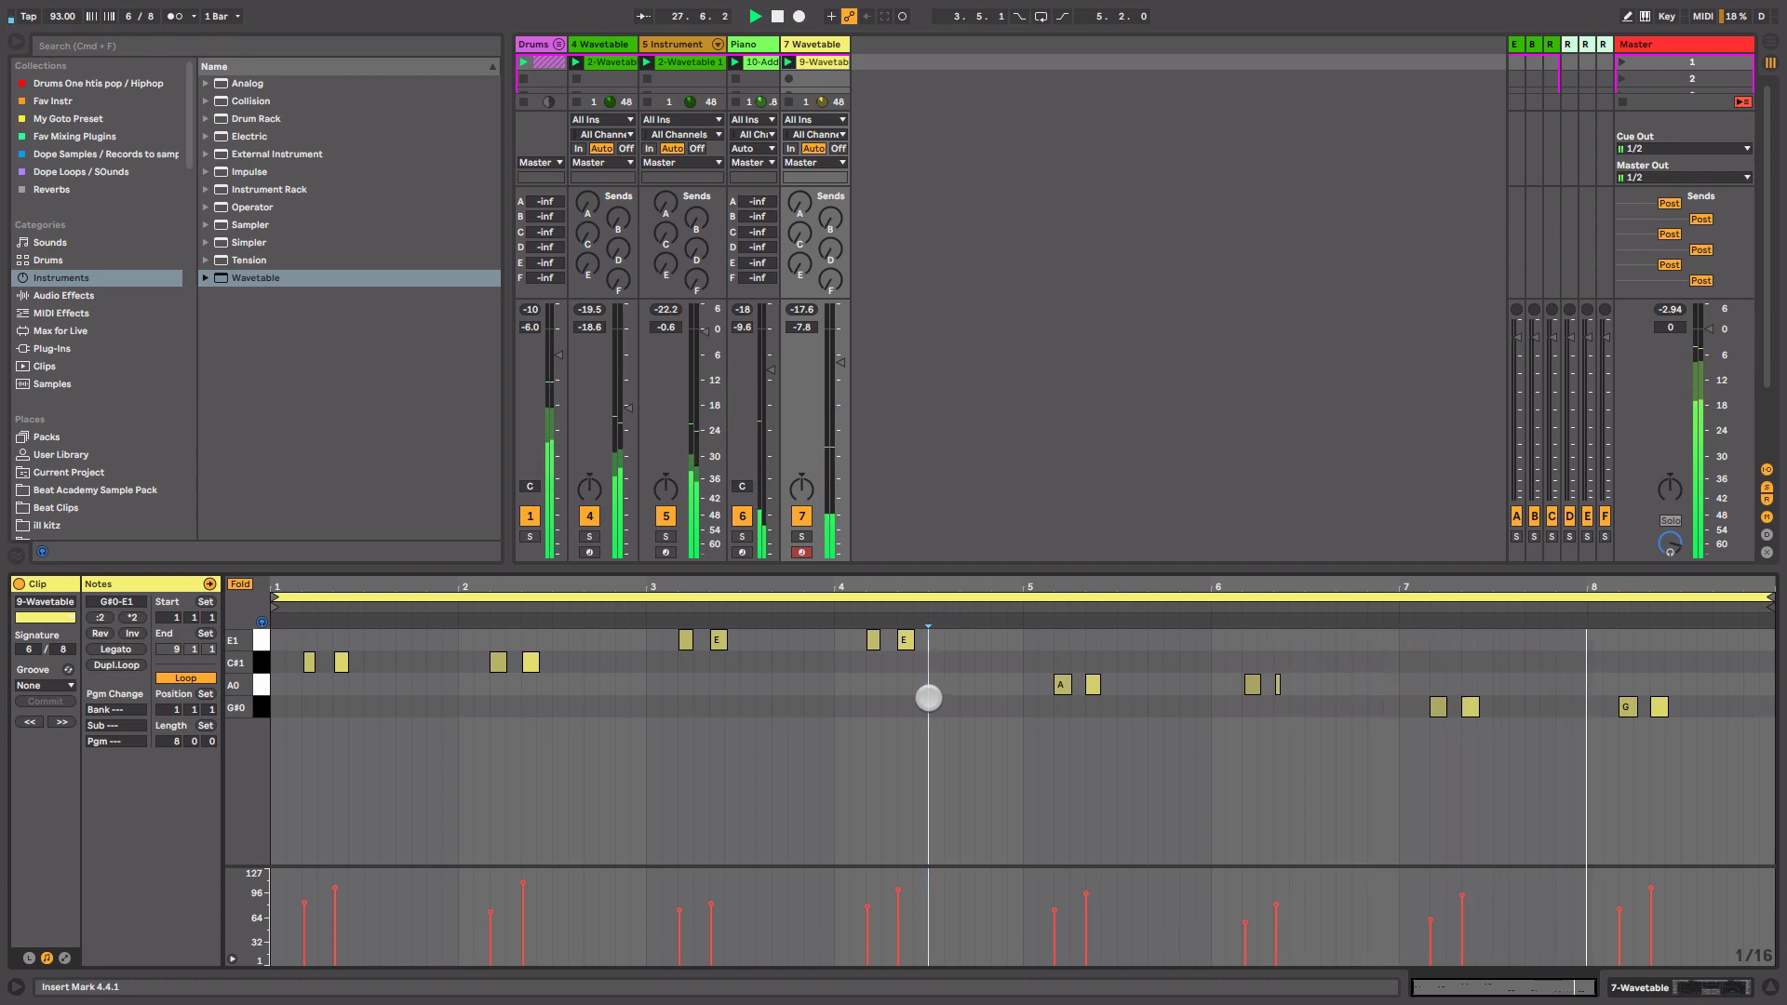
key("space")
- Examine the filter modulation matrix and the Env 2 envelope of the Wavetable on track 7
key("shift+Tab")
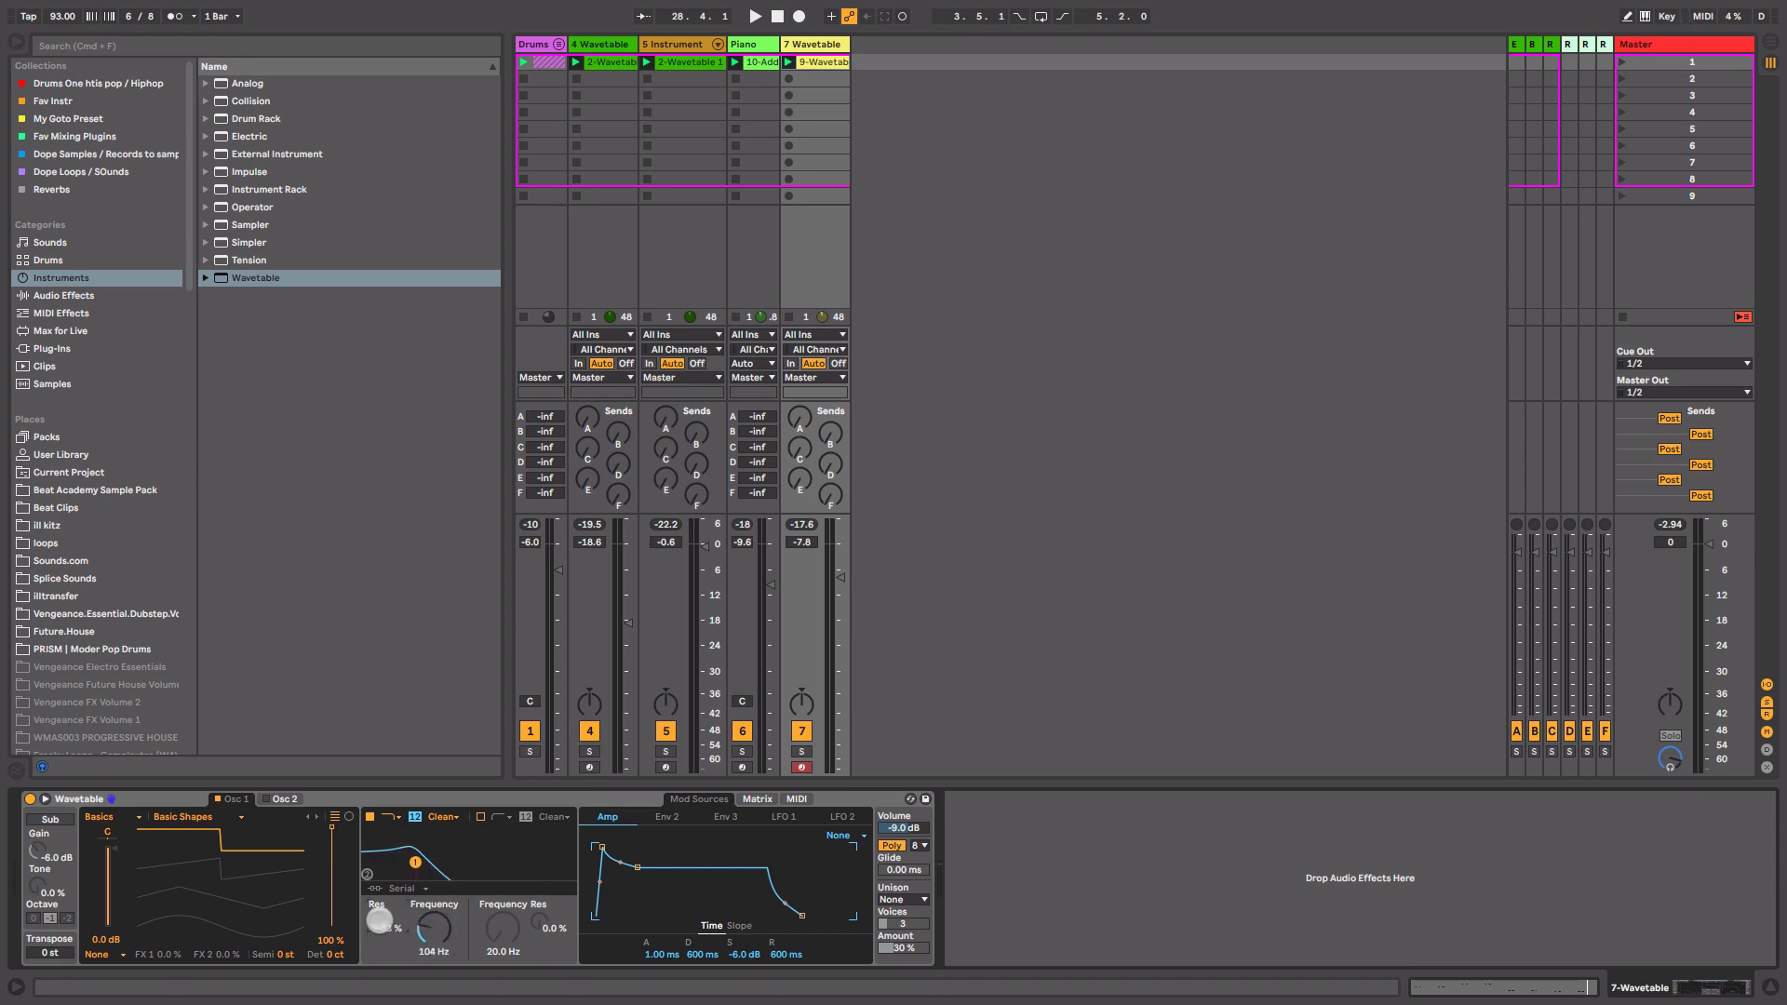
left_click(758, 799)
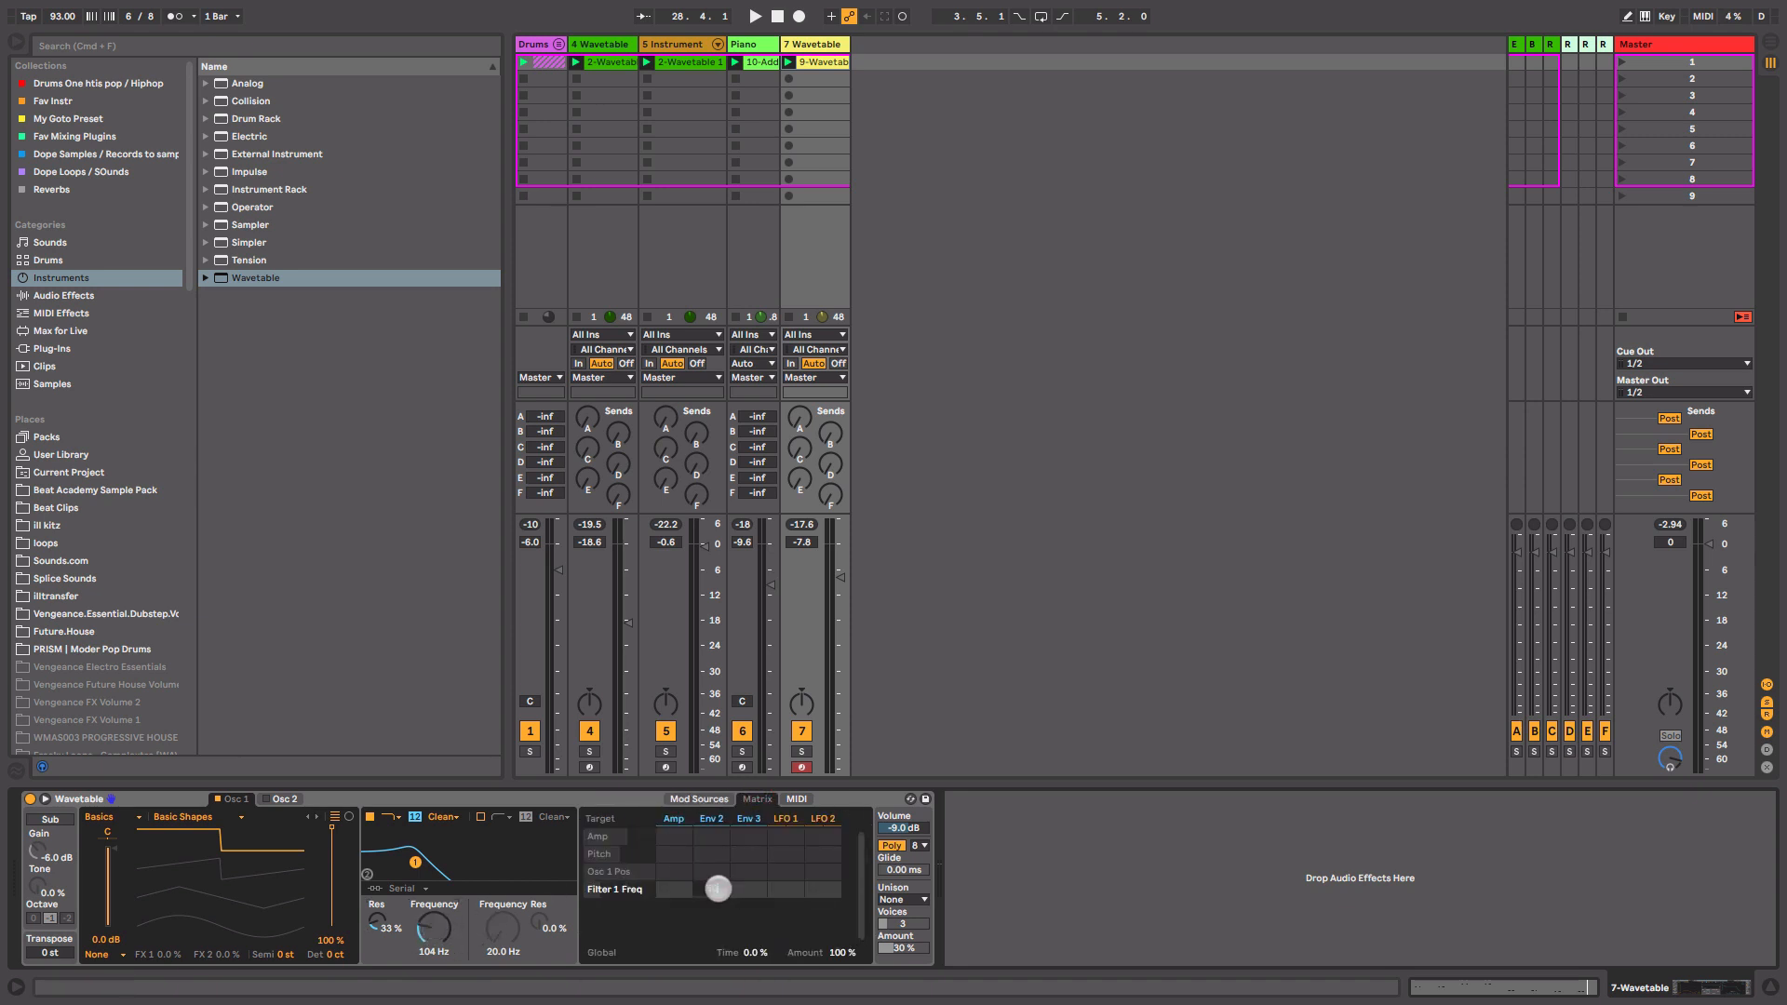
left_click(715, 799)
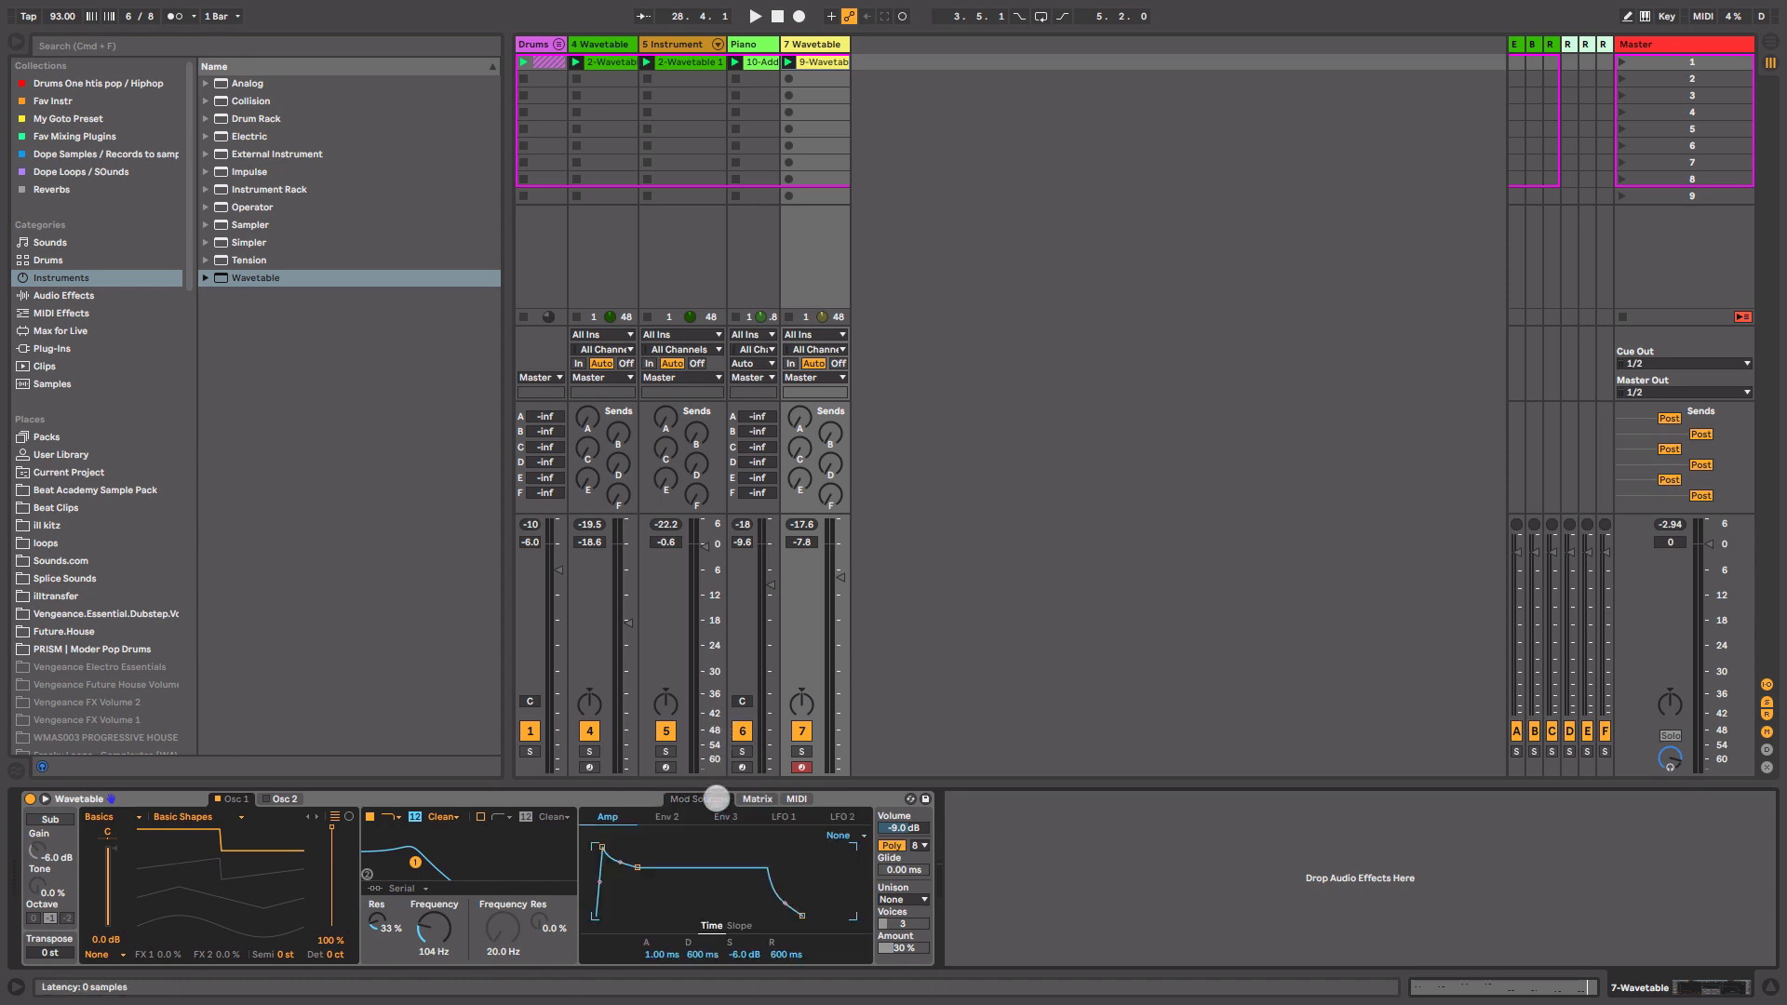
left_click(667, 815)
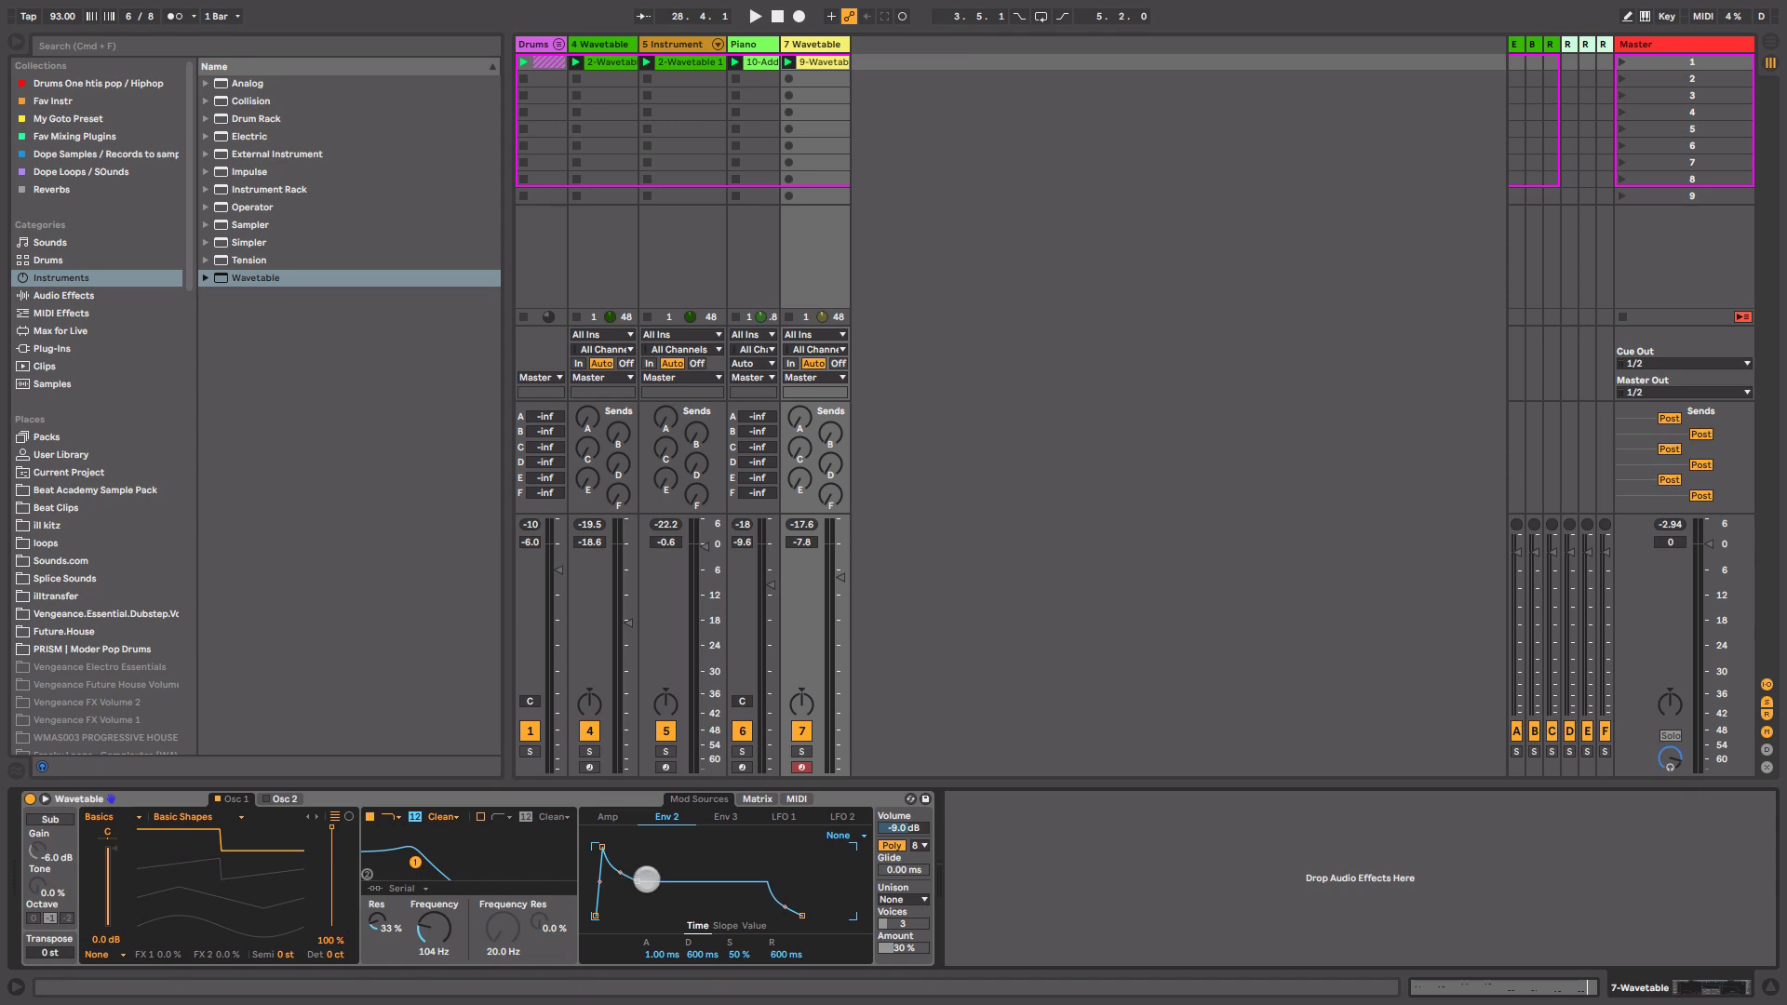
- Solo track 7 during playback, lower its Wavetable filter 1 frequency to 27.8 Hz and enable the Sub oscillator at octave -1
left_click(799, 752)
key("space")
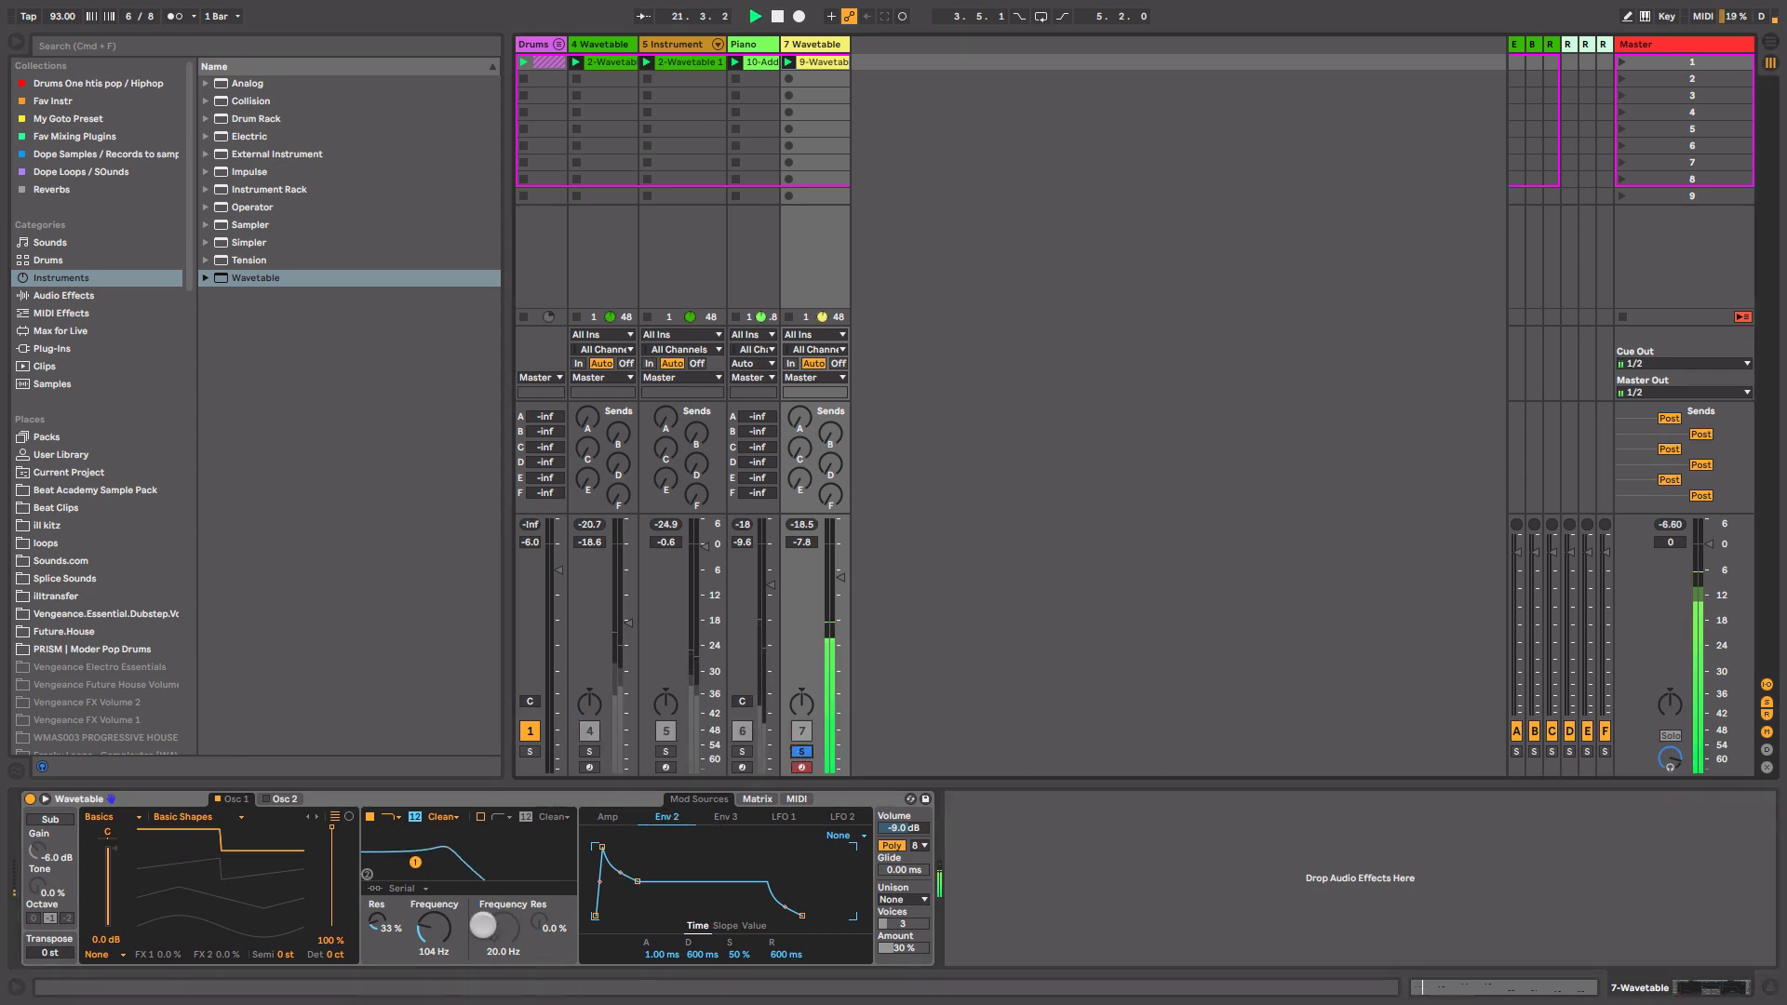
mouse_move(444, 922)
left_mouse_down()
mouse_move(444, 875)
mouse_move(444, 959)
mouse_move(444, 905)
mouse_move(437, 928)
left_mouse_up()
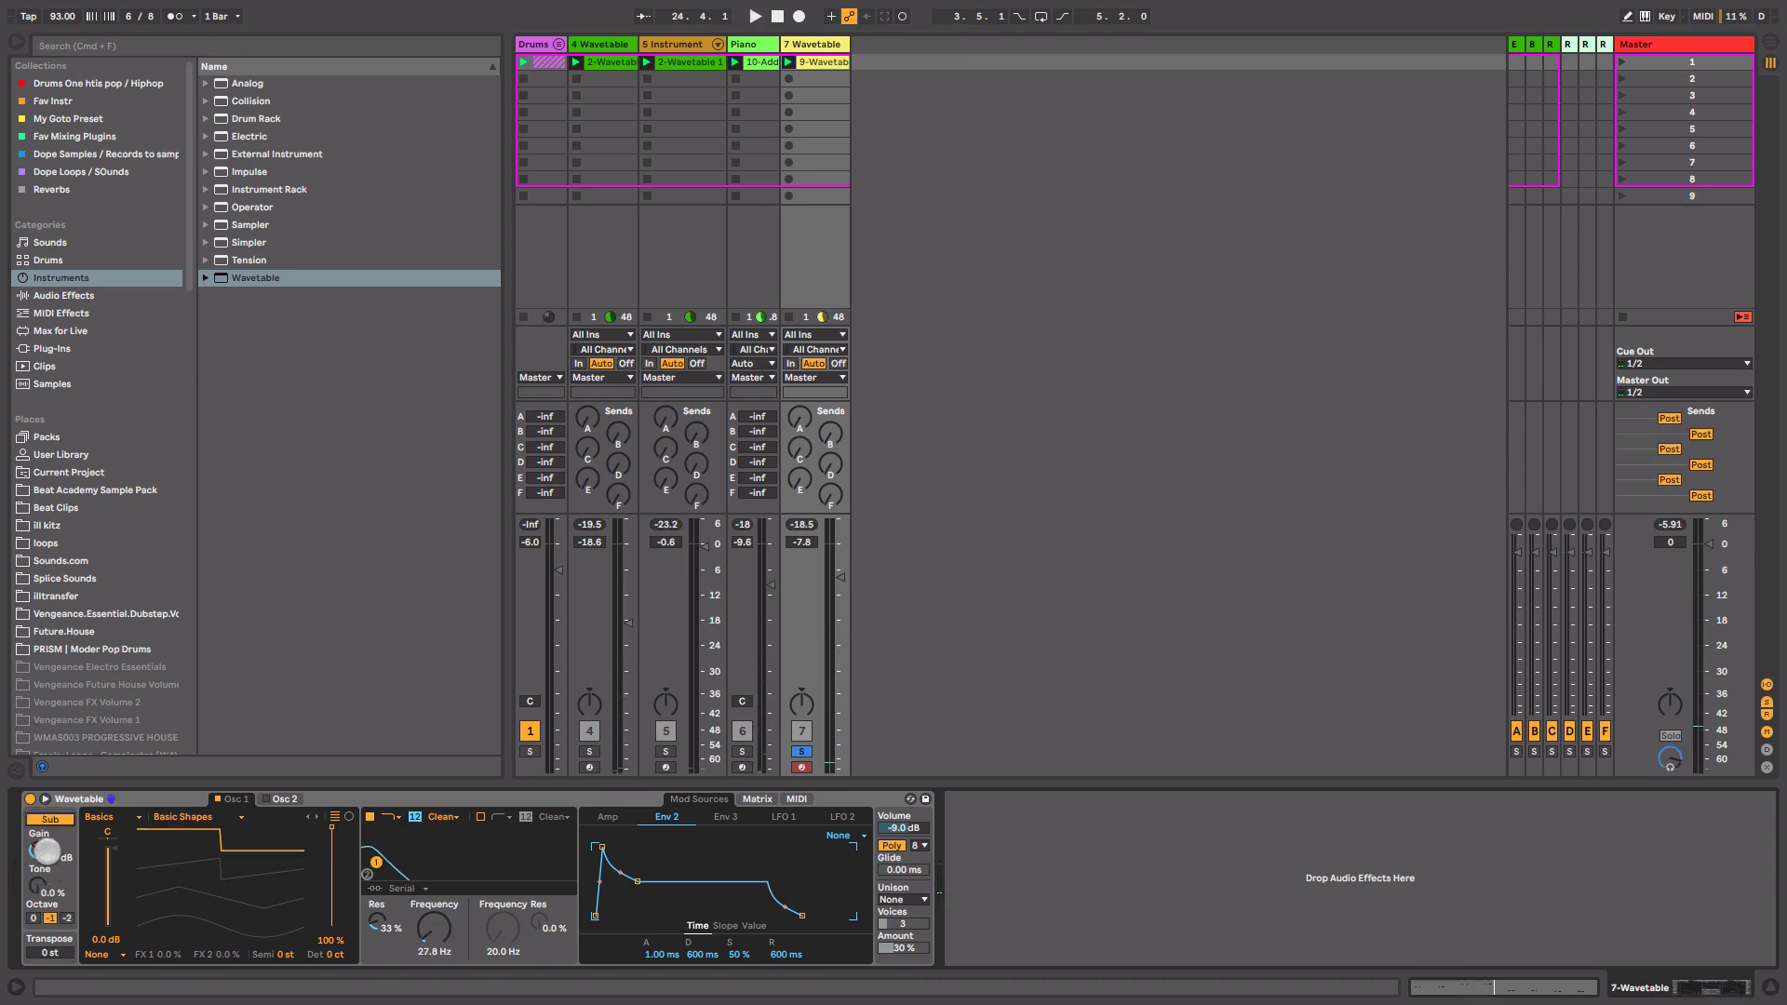
- Set the Wavetable's Sub tone to 35 % and gain to -5.4 dB, switch it to Mono and set Env 2 release to 1.25 s
key("space")
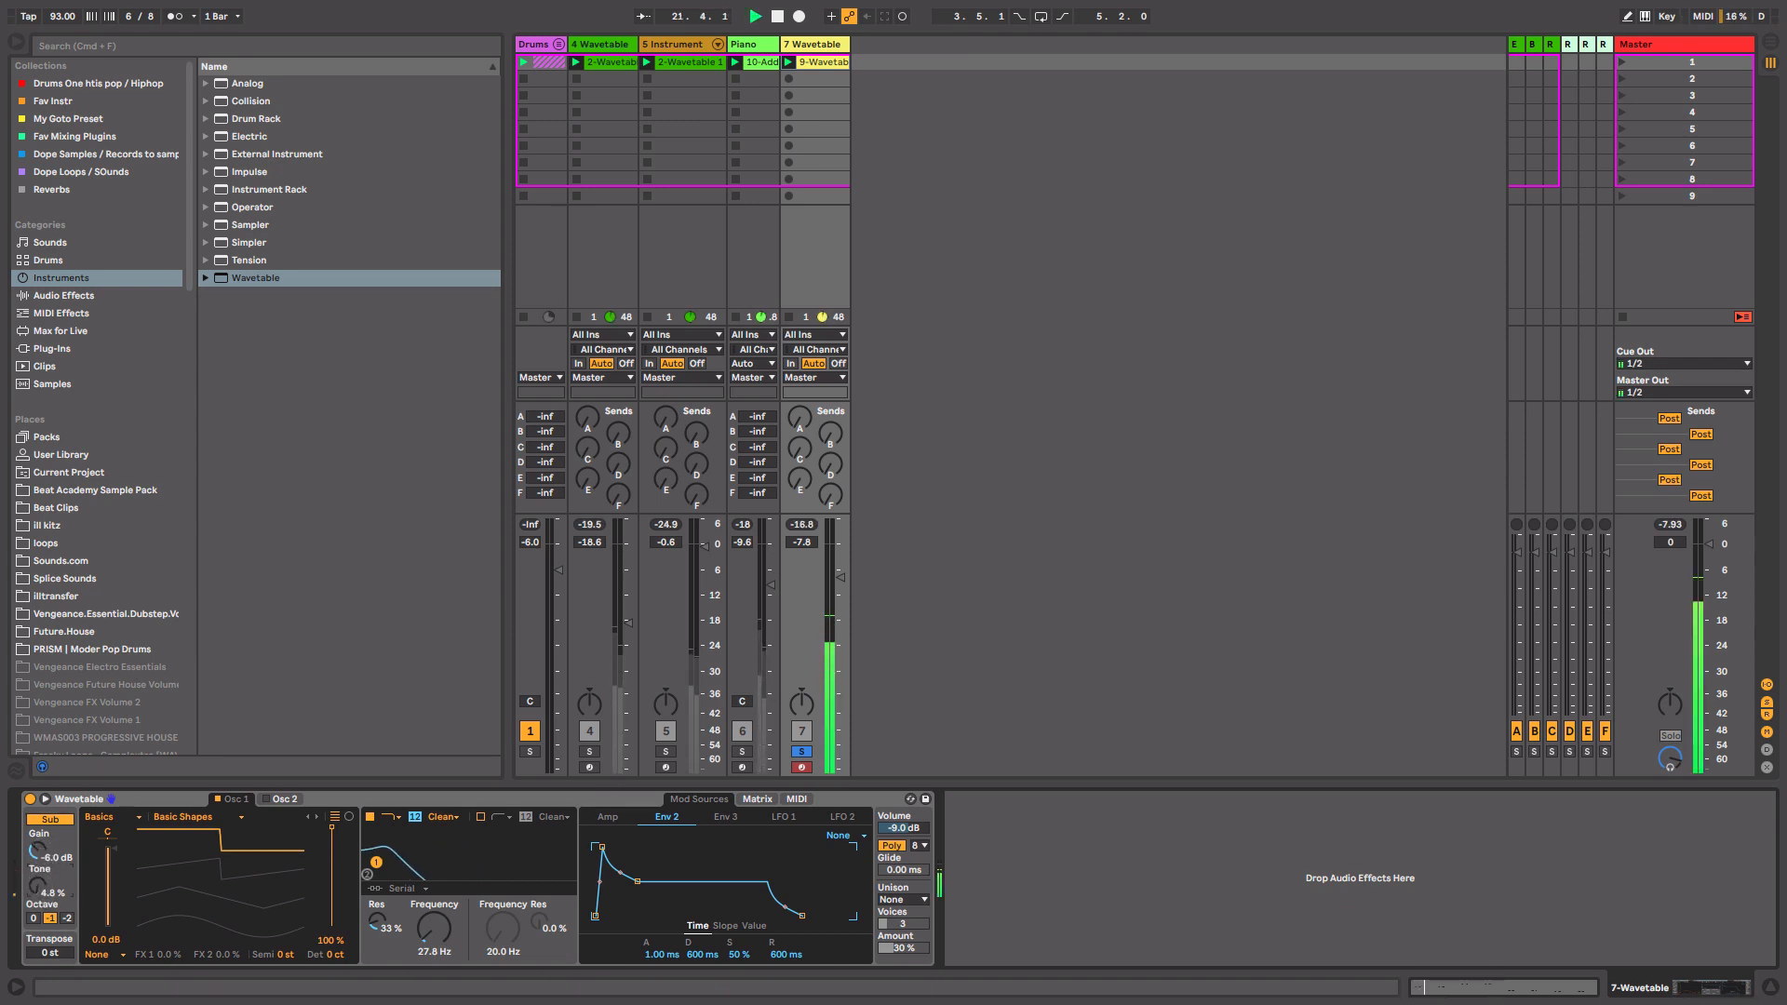
left_click_drag(37, 885, 37, 877)
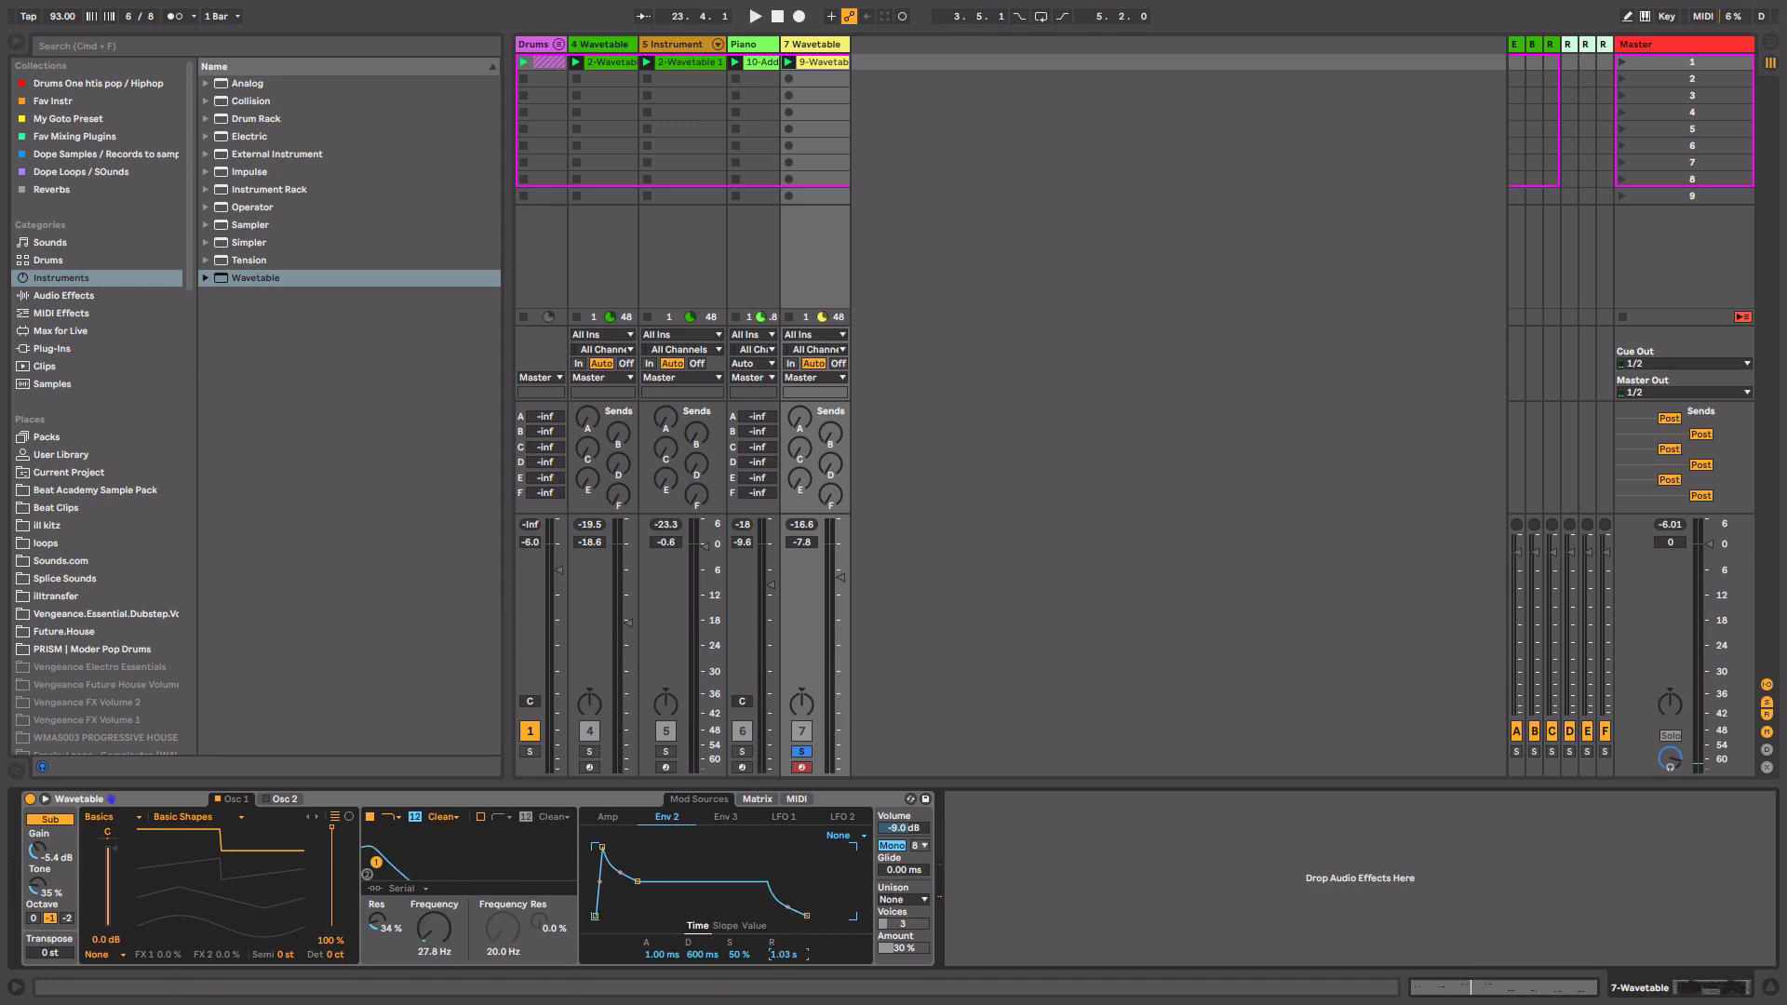
key("space")
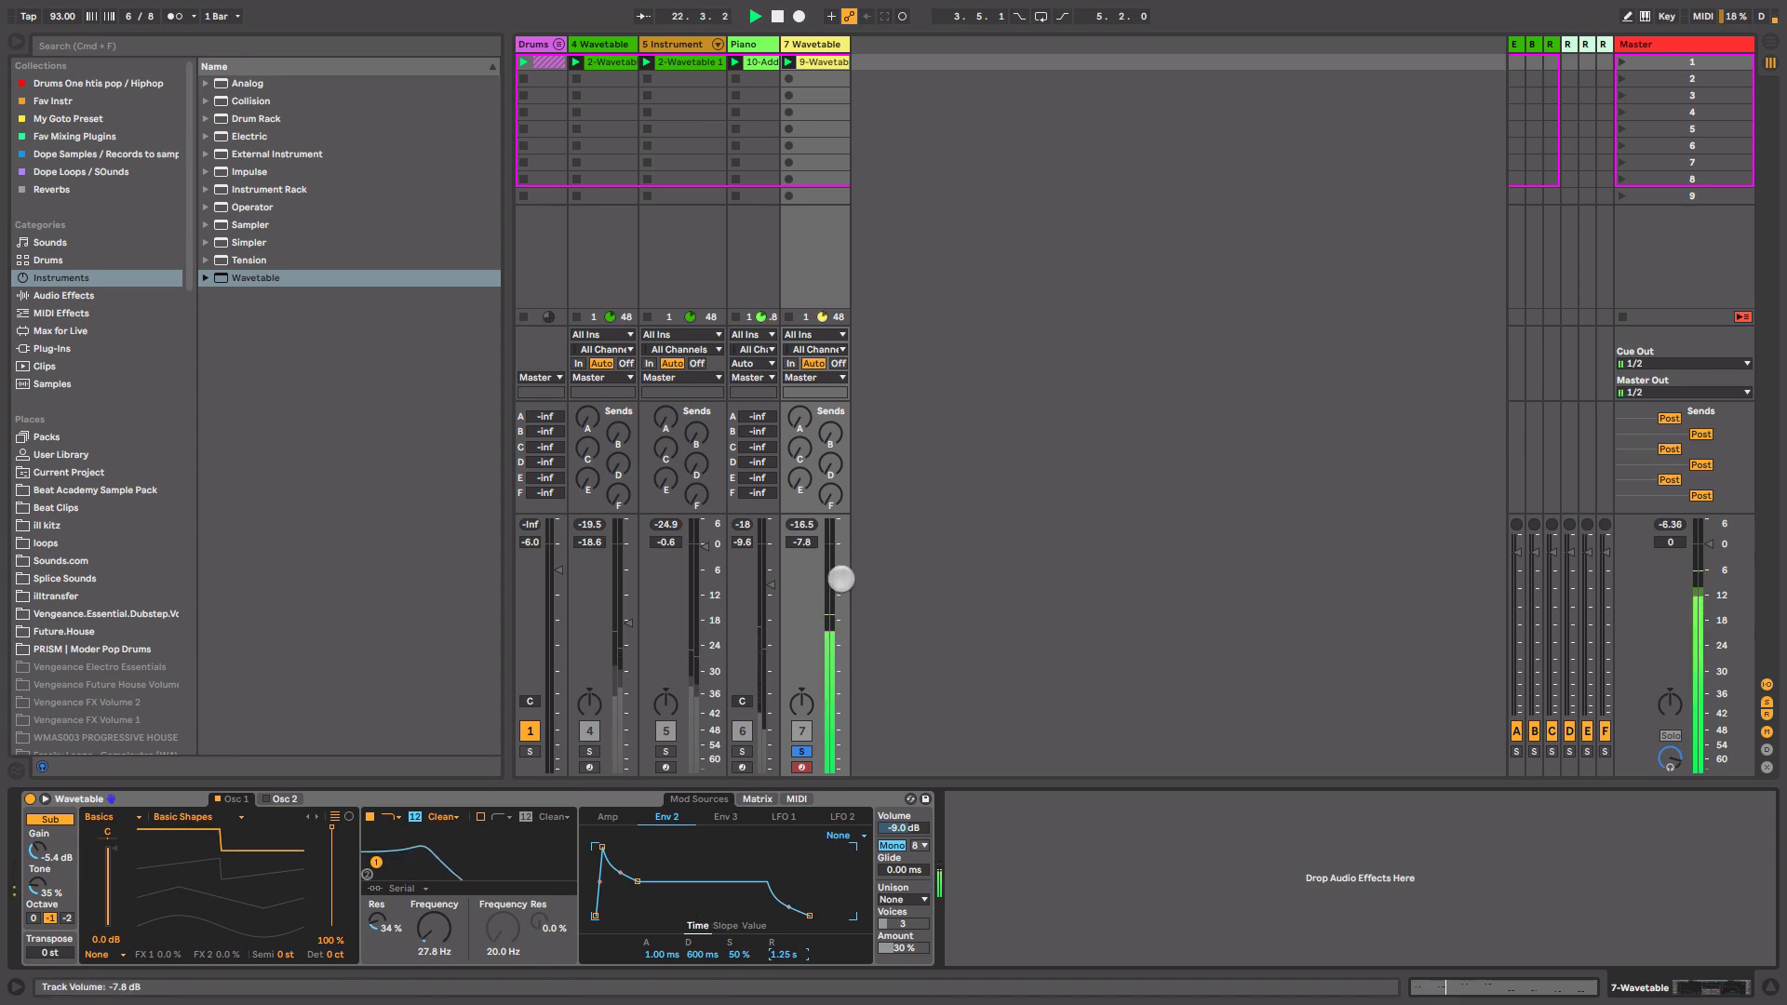
- Unsolo track 7 and adjust its volume against the full beat during playback, trying its Wavetable filter frequency
left_click(800, 740)
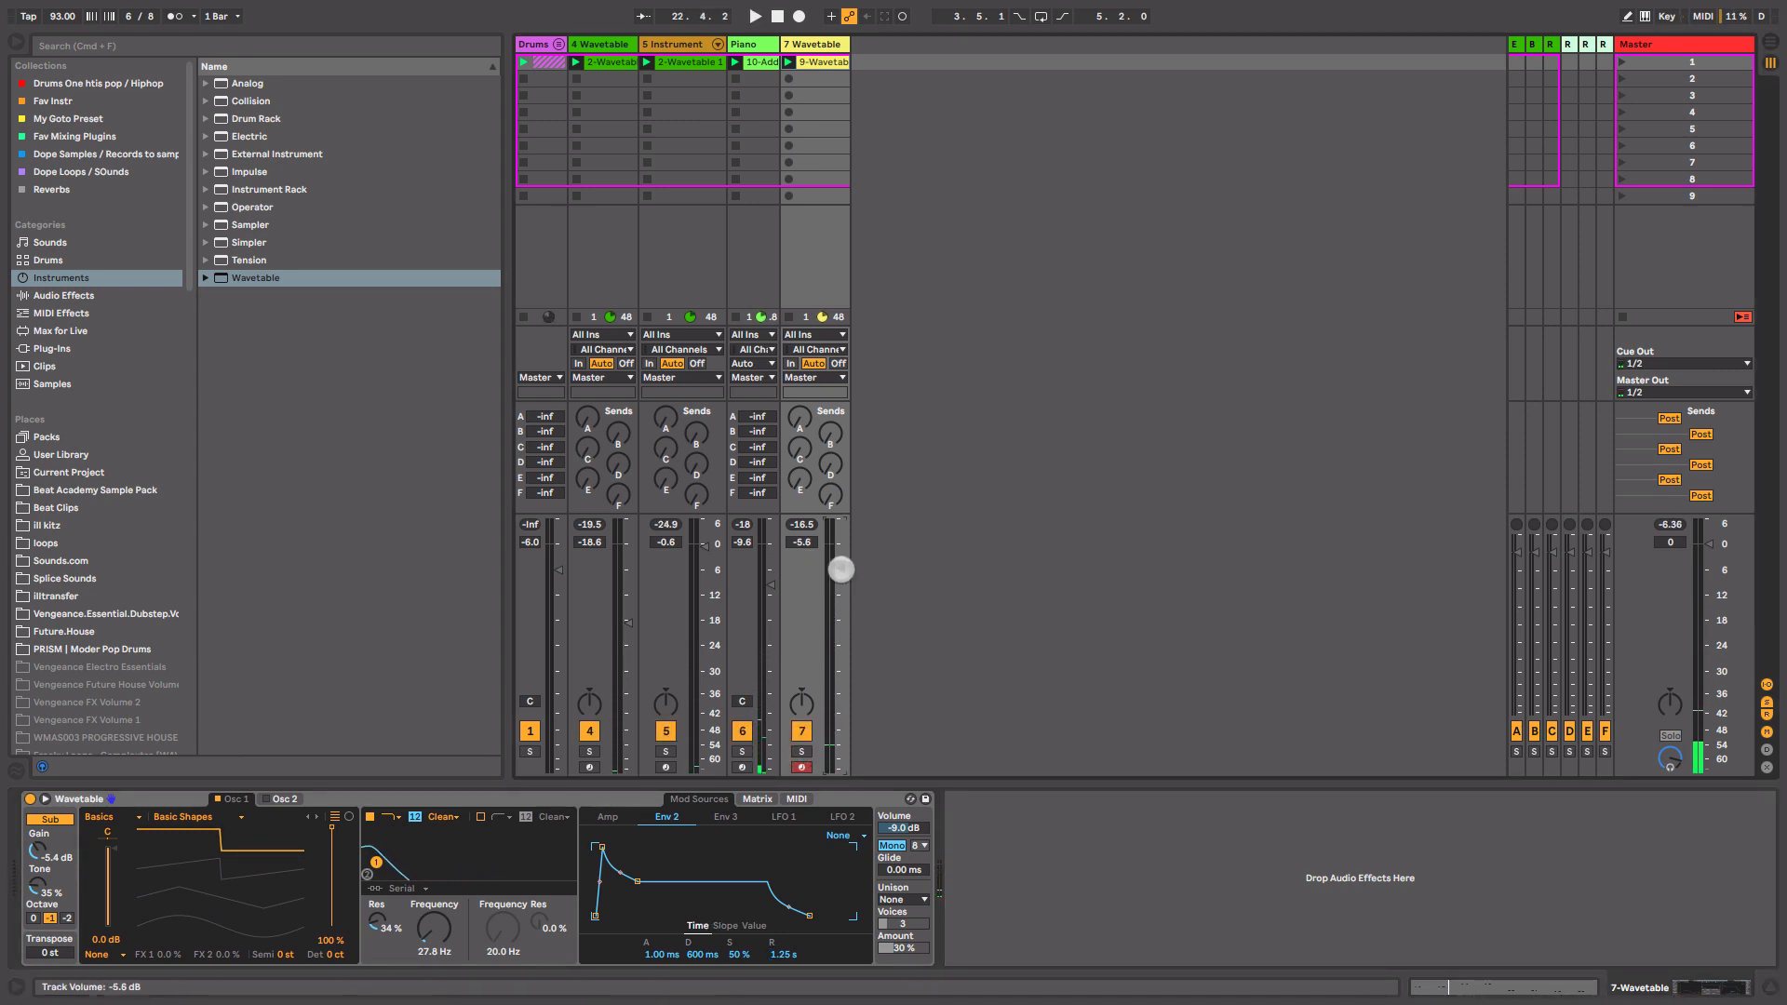
key("space")
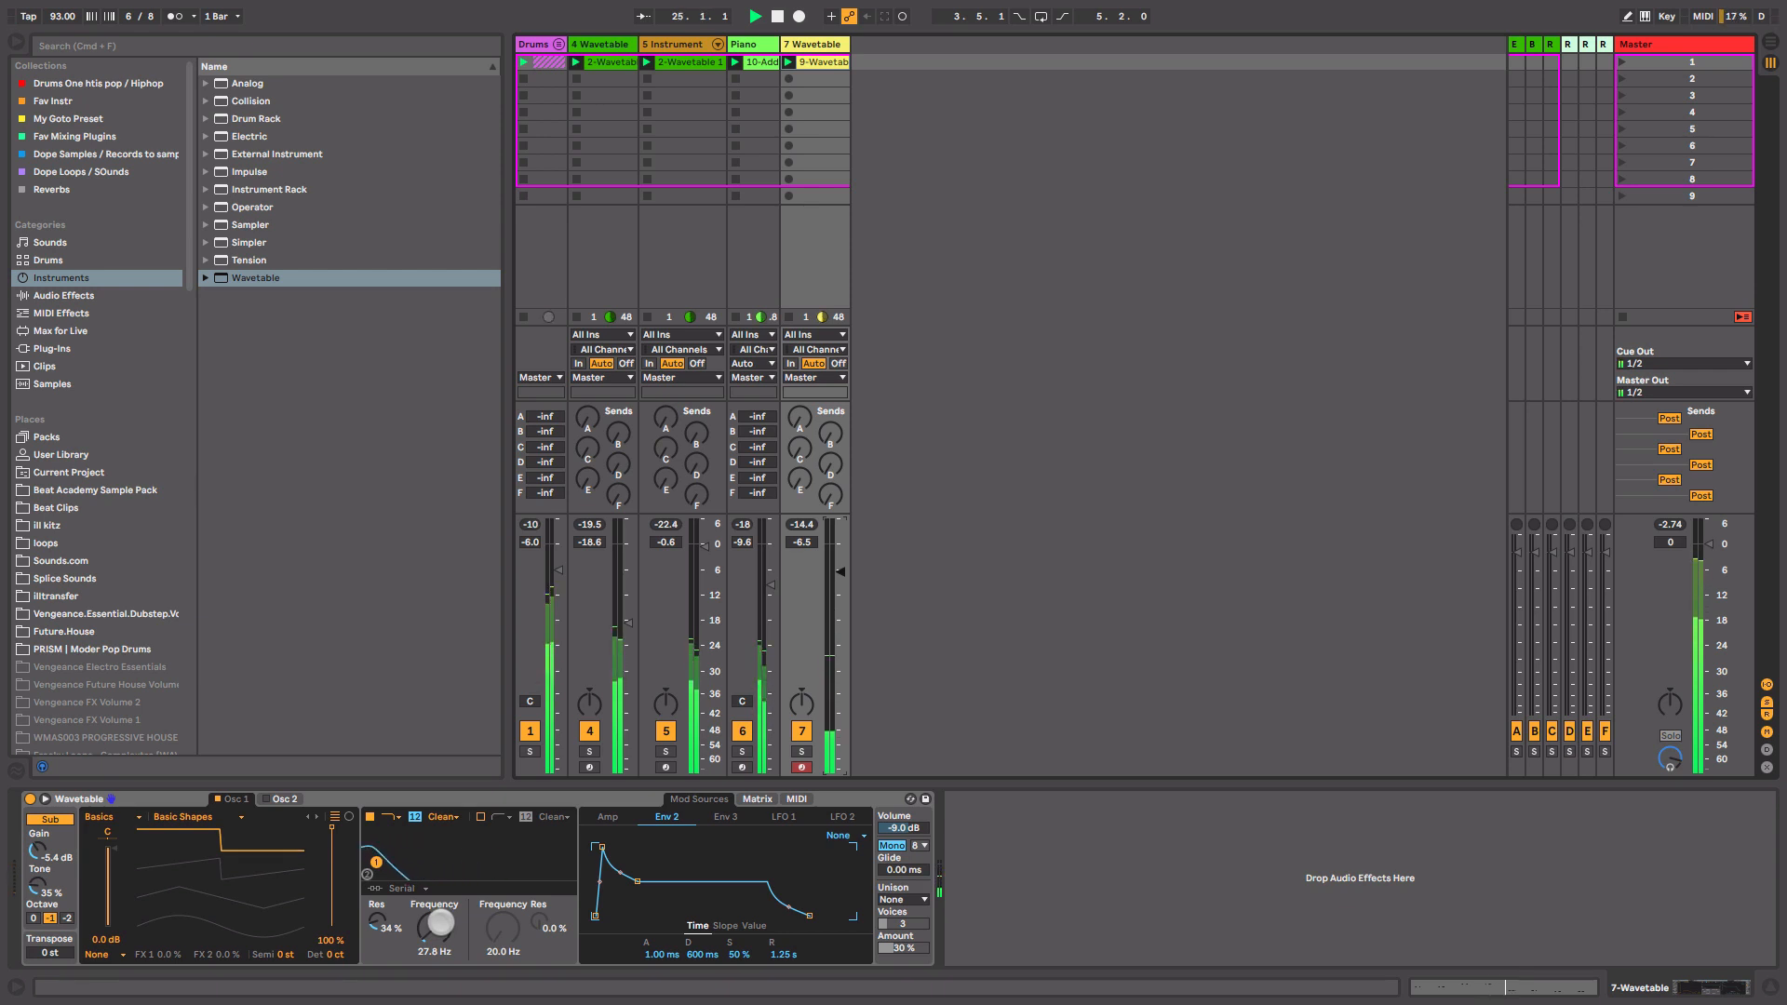
left_click_drag(438, 922, 439, 926)
left_click_drag(841, 570, 841, 576)
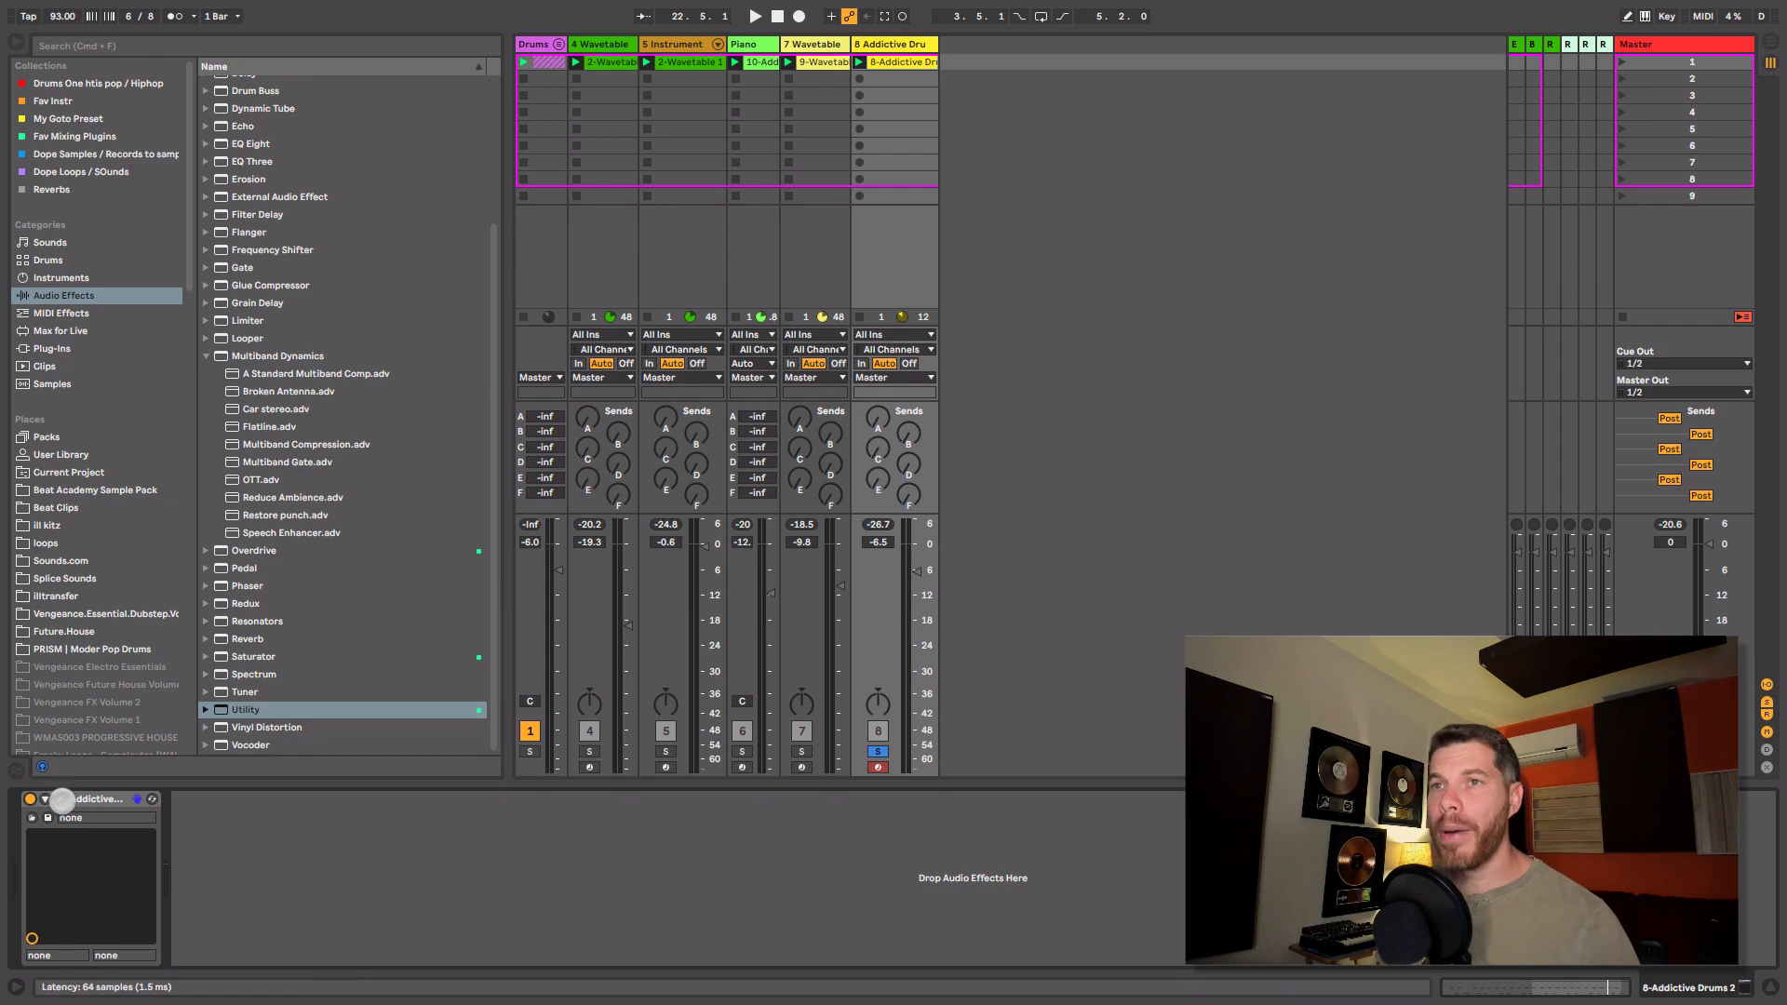
- Inspect the Modern Jazz Brushes preset of Addictive Drums 2 on track 8 and close its window
left_click(61, 799)
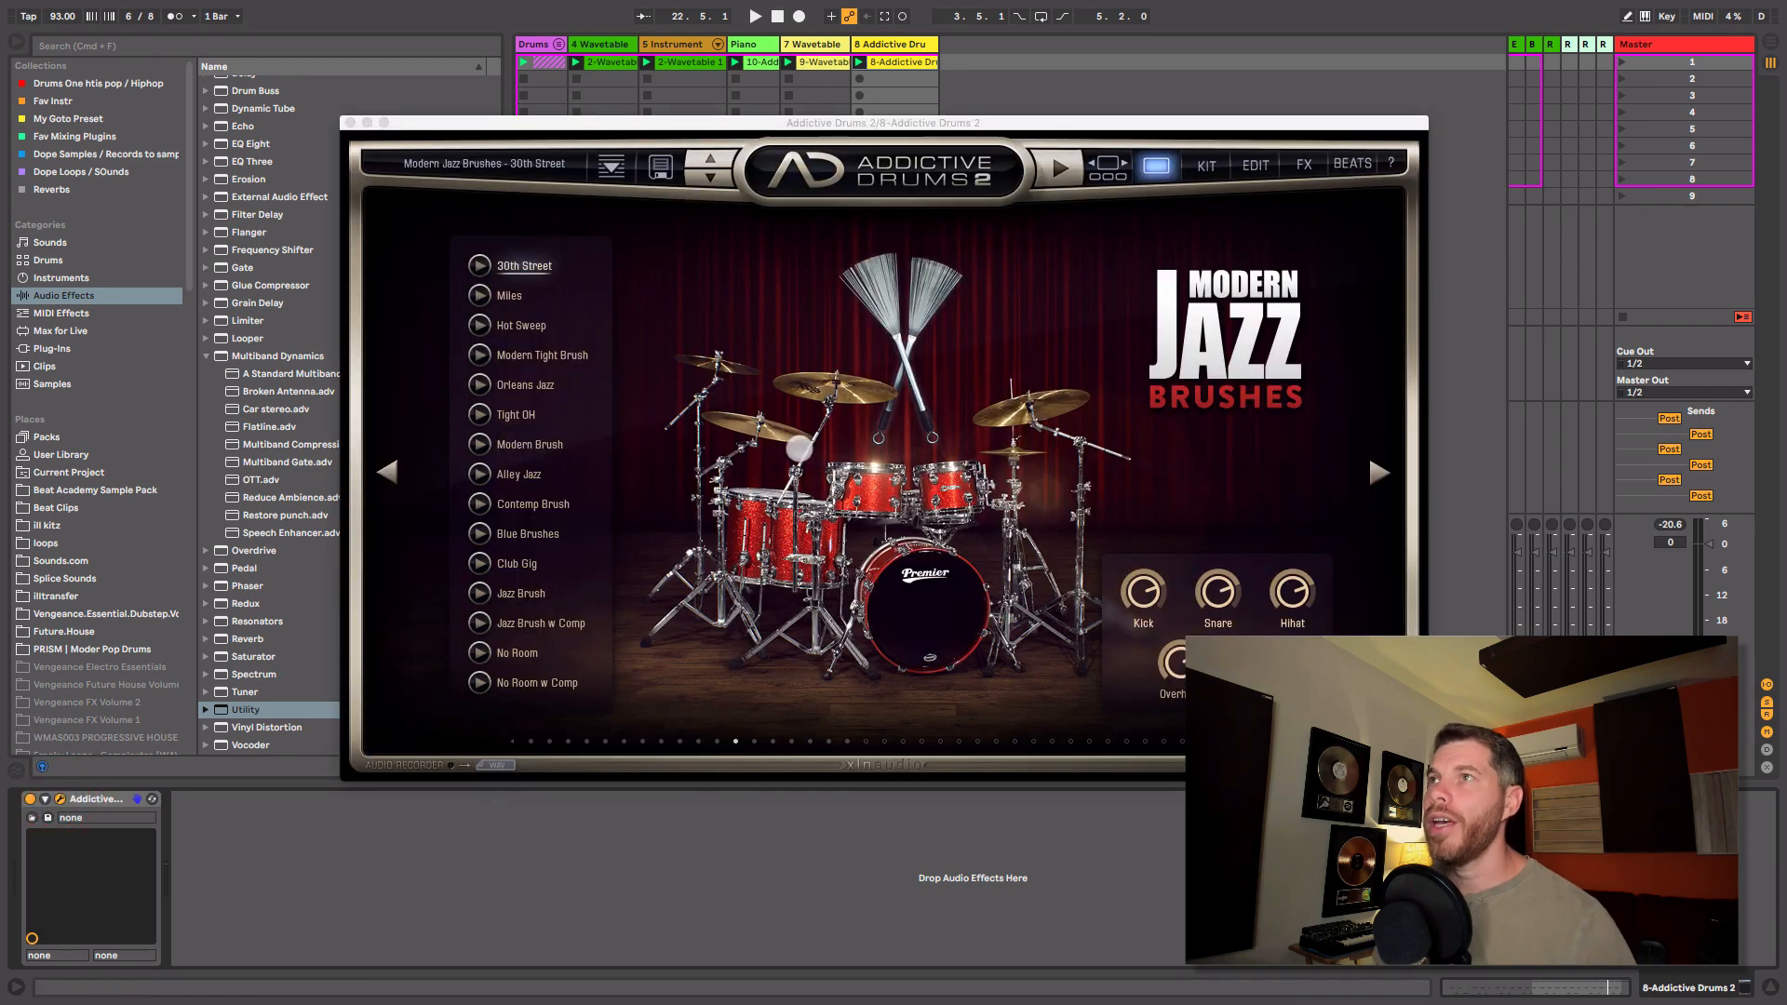
left_click_drag(977, 127, 1096, 122)
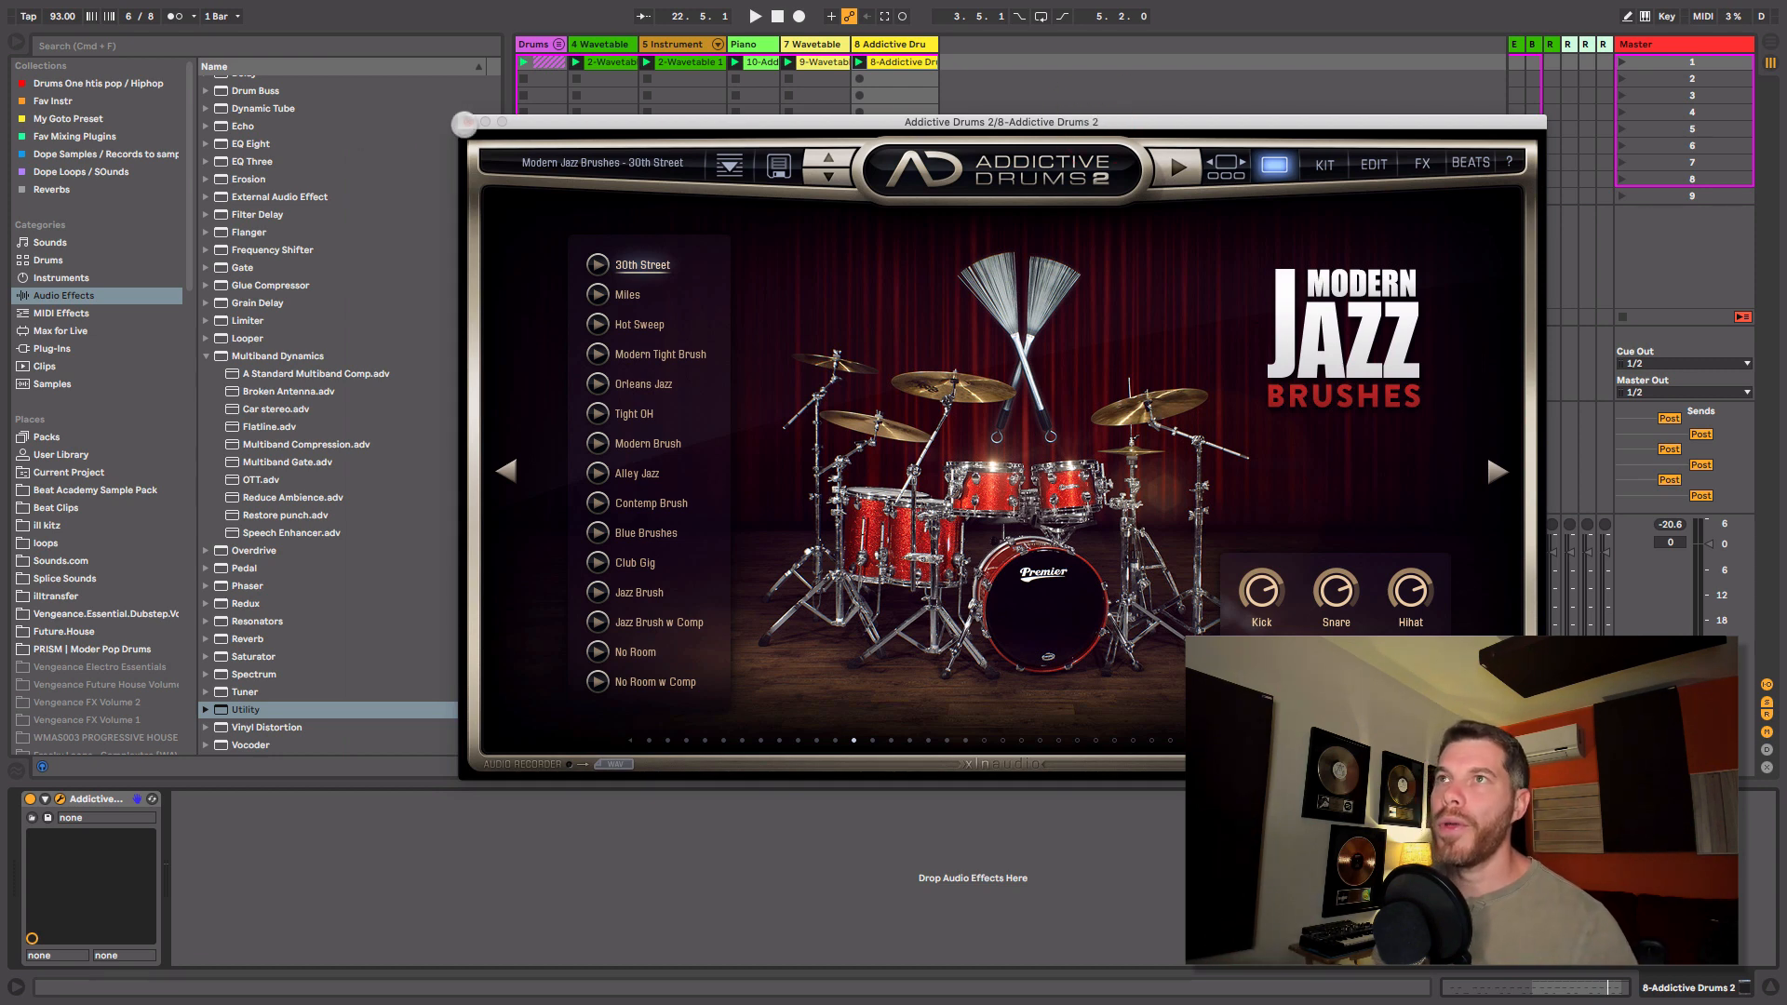
left_click(463, 122)
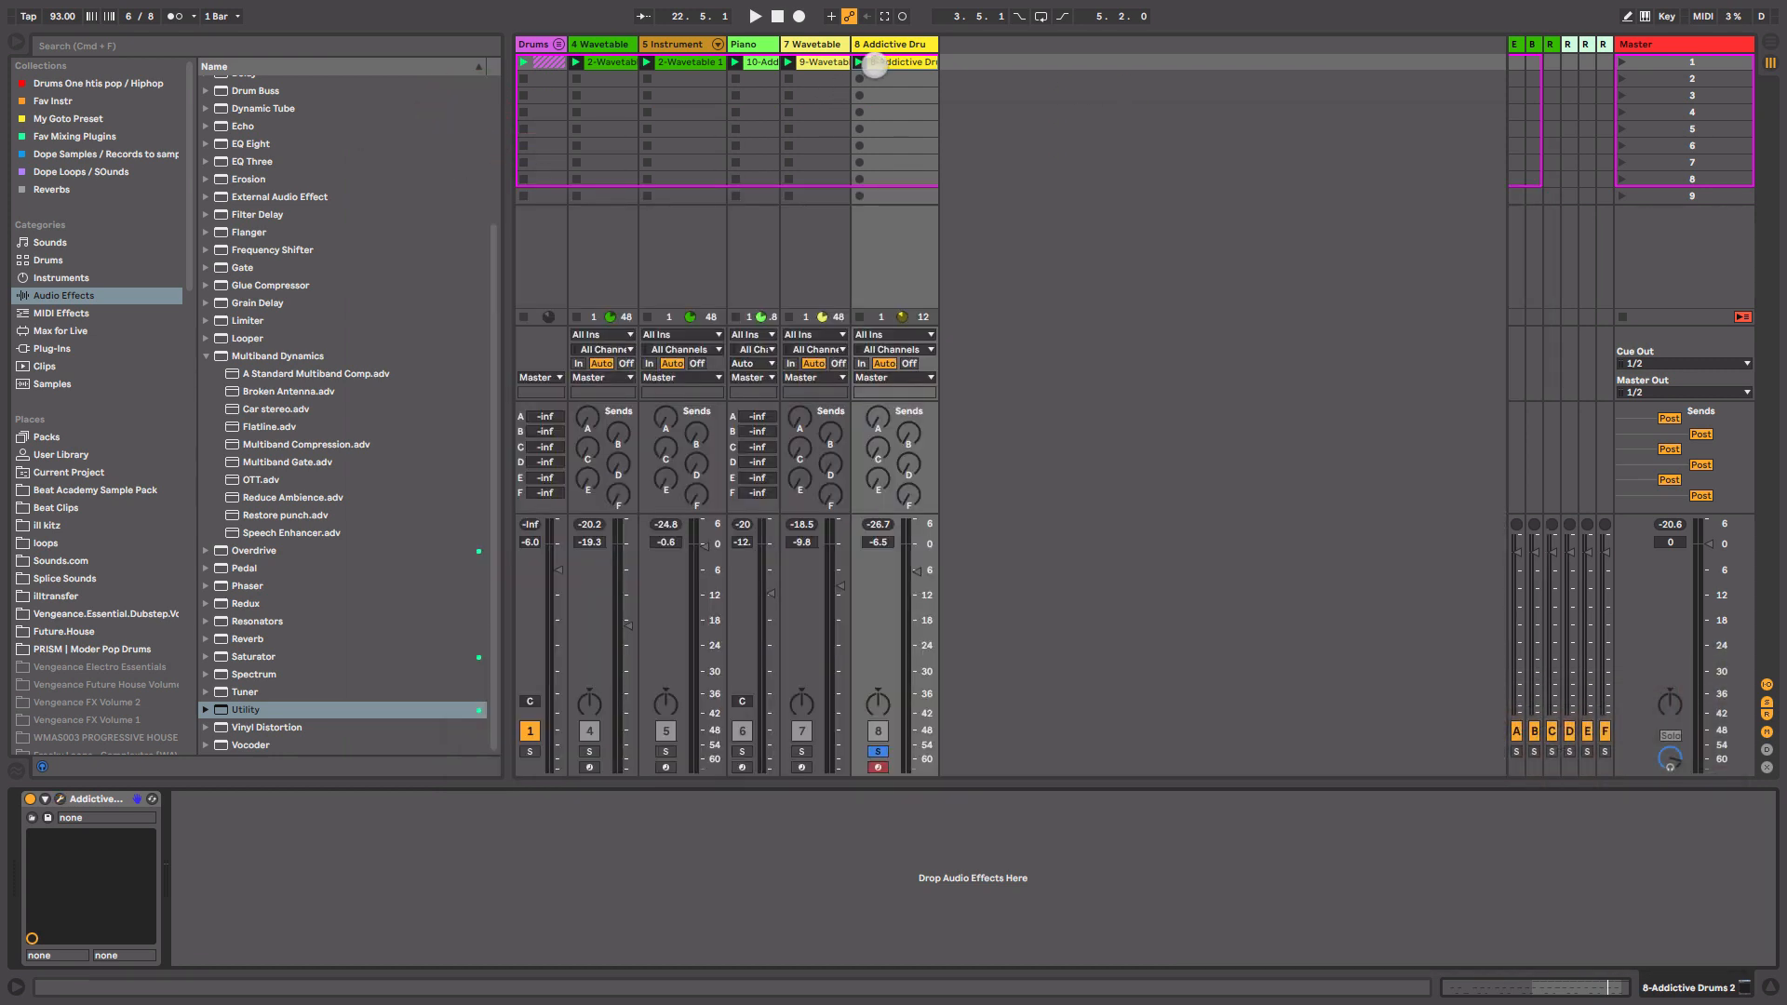
- Examine the notes and loop of the Addictive Drums clip on track 8 during playback, then return to its devices
double_click(875, 62)
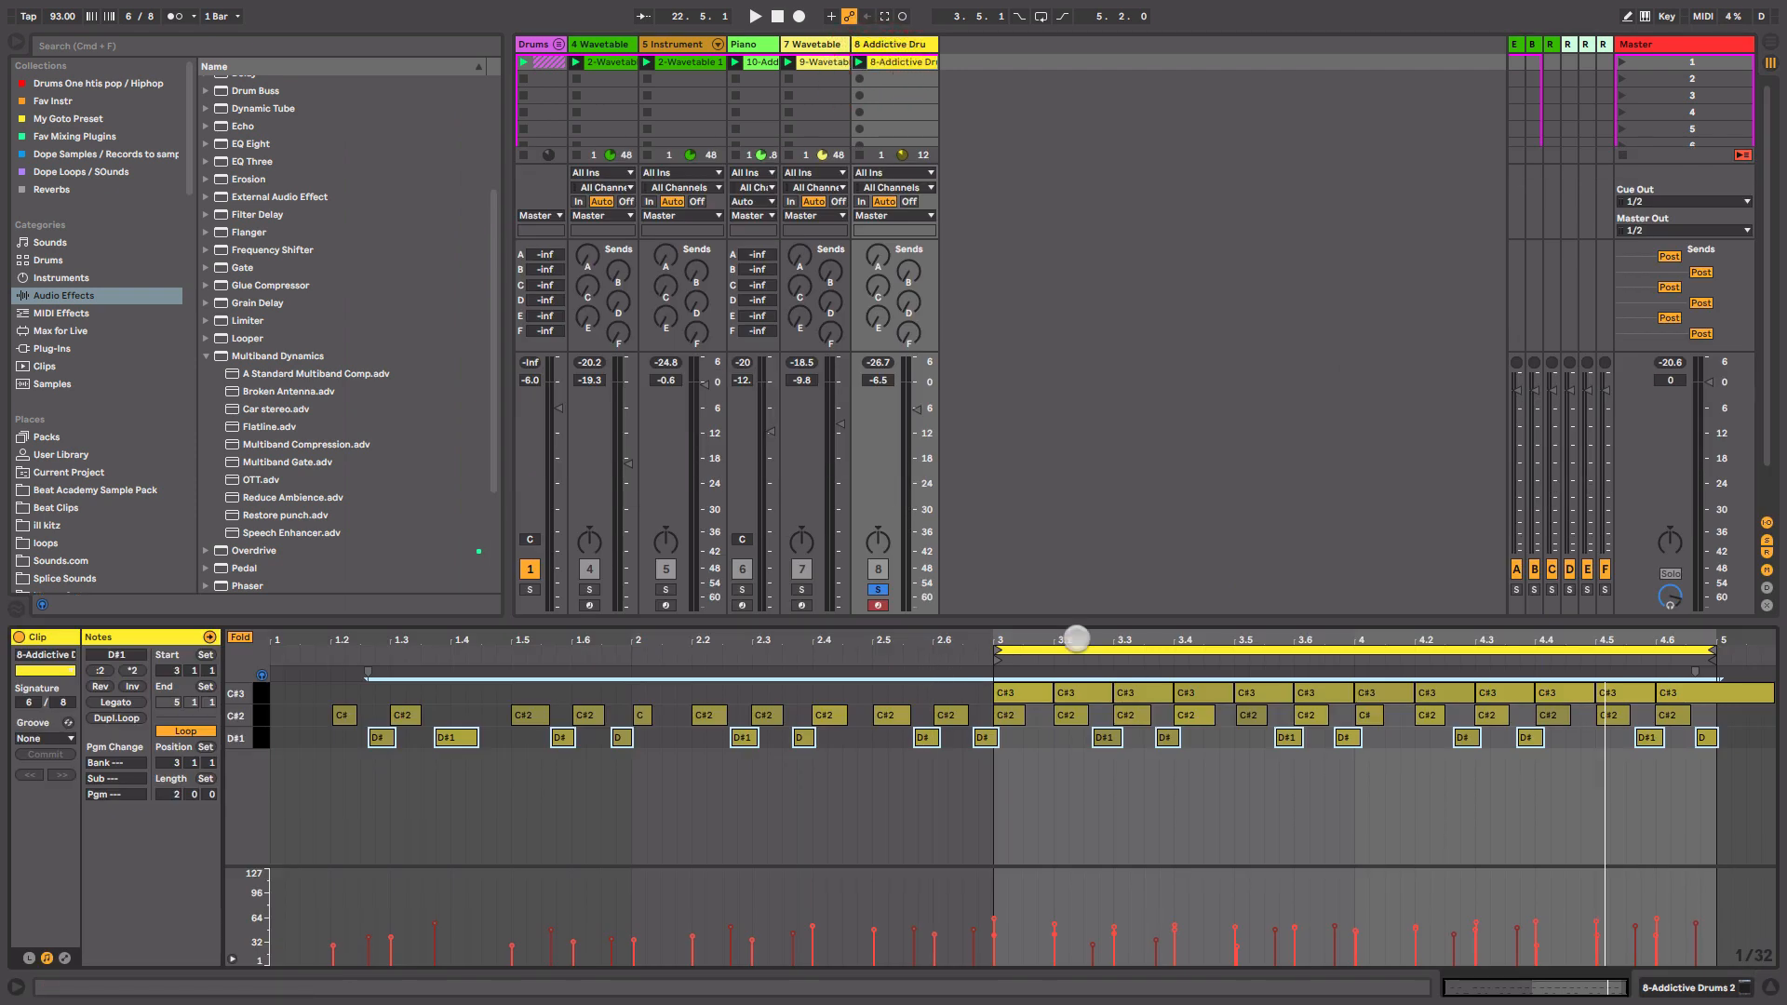
left_click(1077, 639)
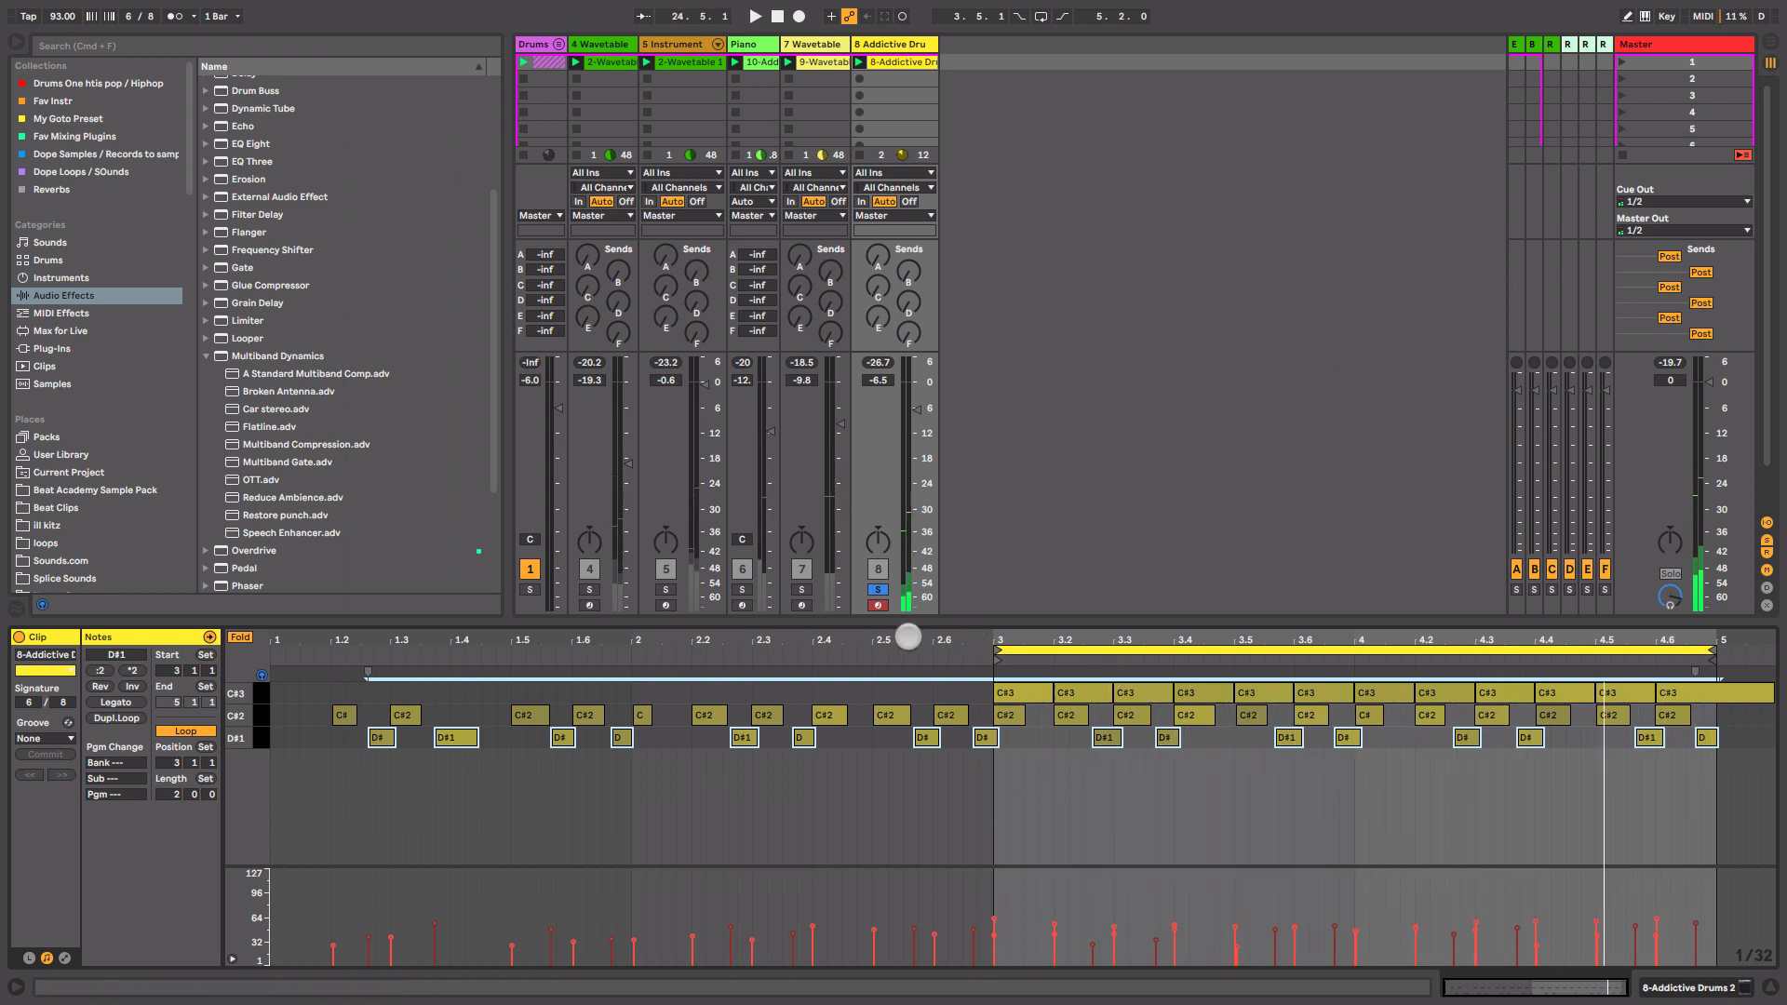
key("shift+Tab")
- Add a Compressor after Addictive Drums 2 on track 8
left_click(208, 354)
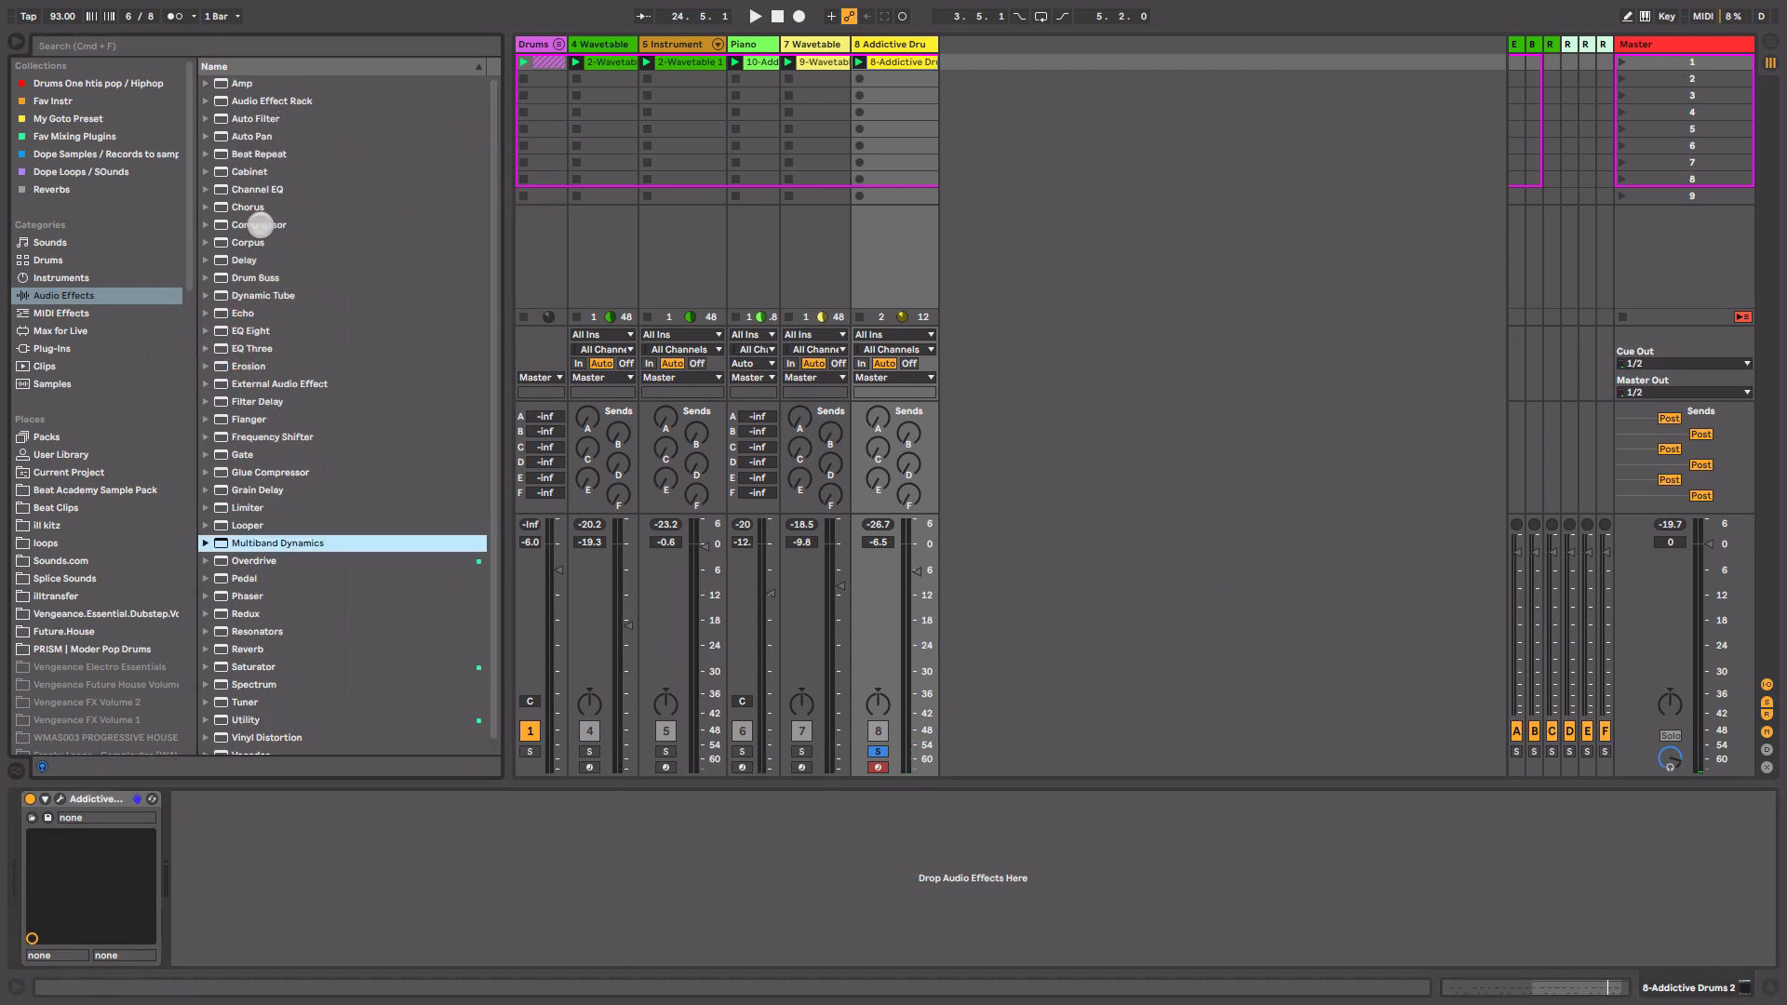
left_click(259, 224)
key("Return")
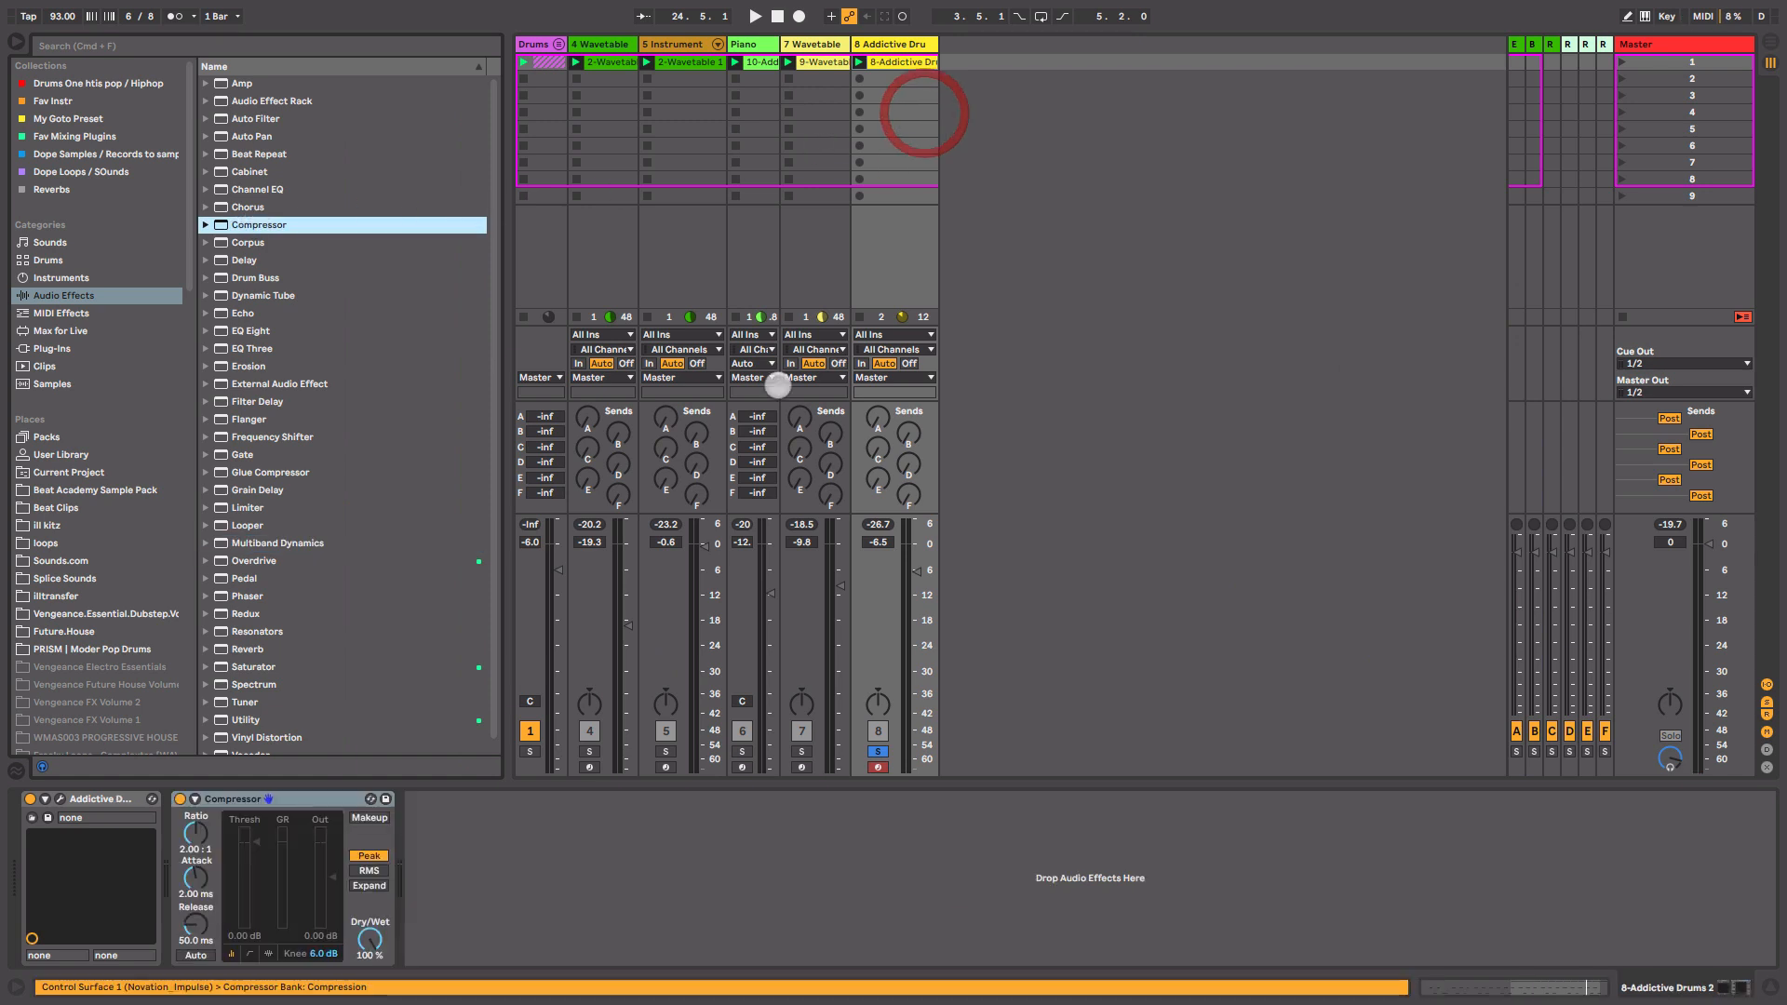
- Sidechain the Compressor to the 2-Drum Rack's Kick 113Bpms Pre FX signal and set its threshold to -36.5 dB
left_click(192, 799)
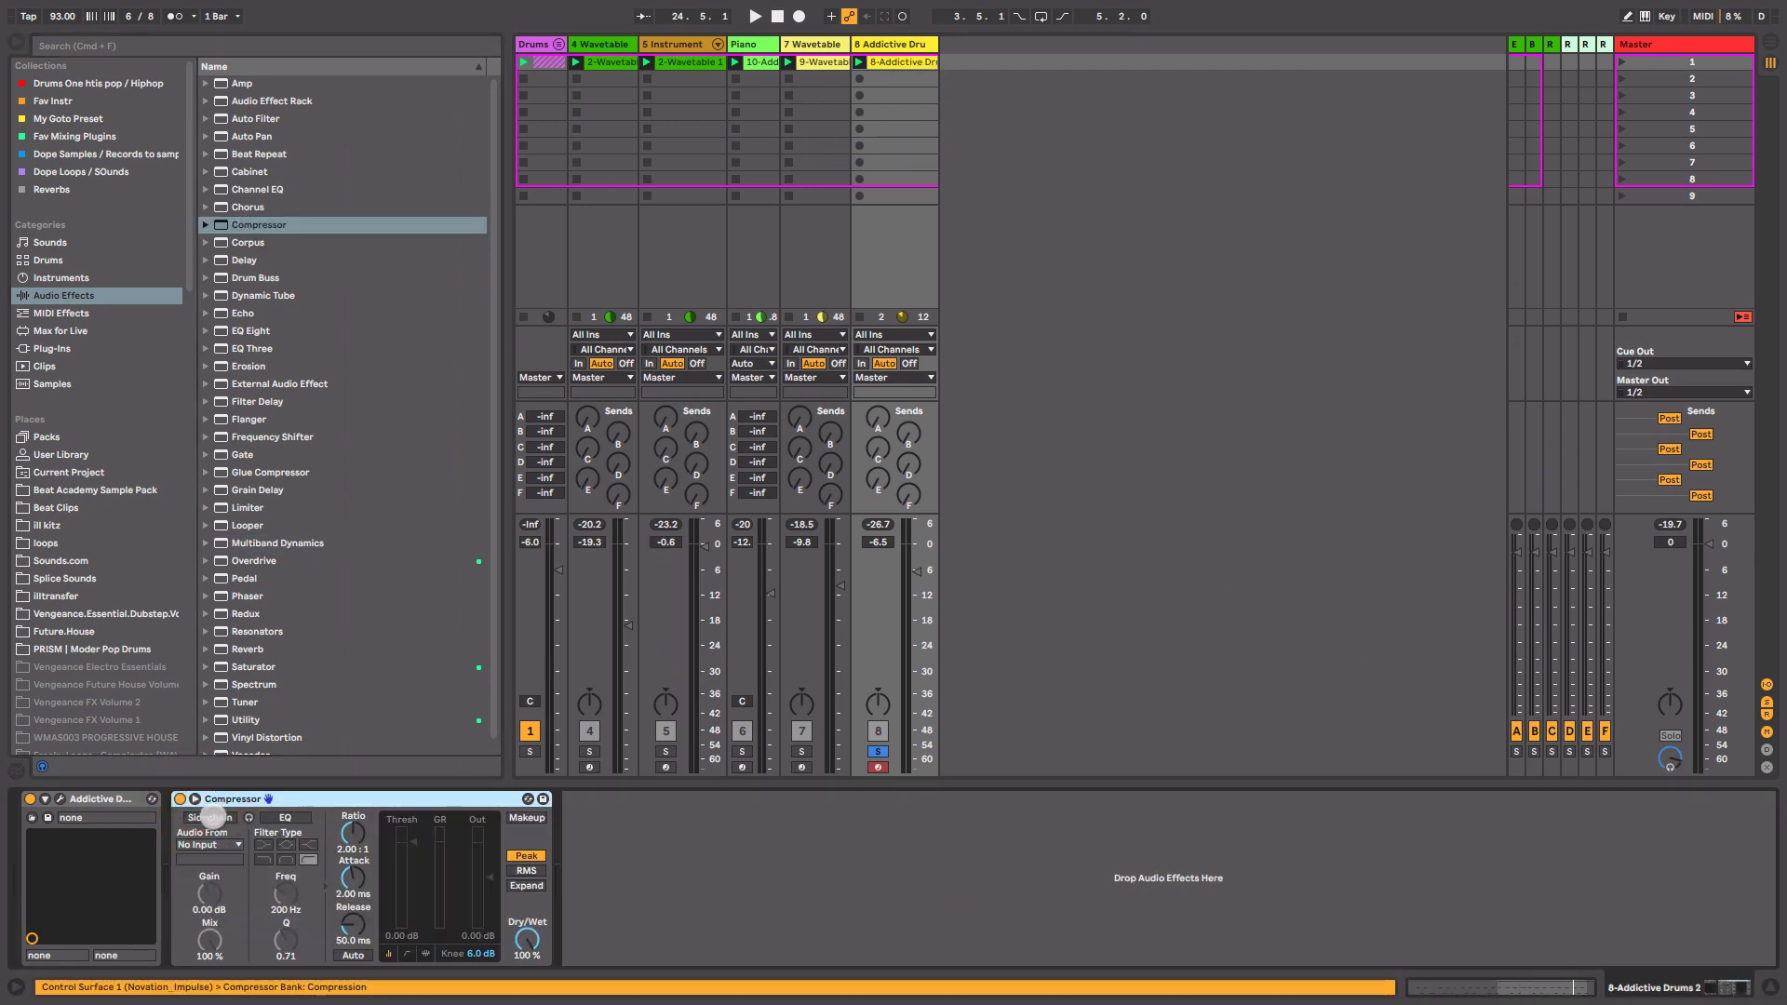
left_click(210, 817)
left_click(210, 844)
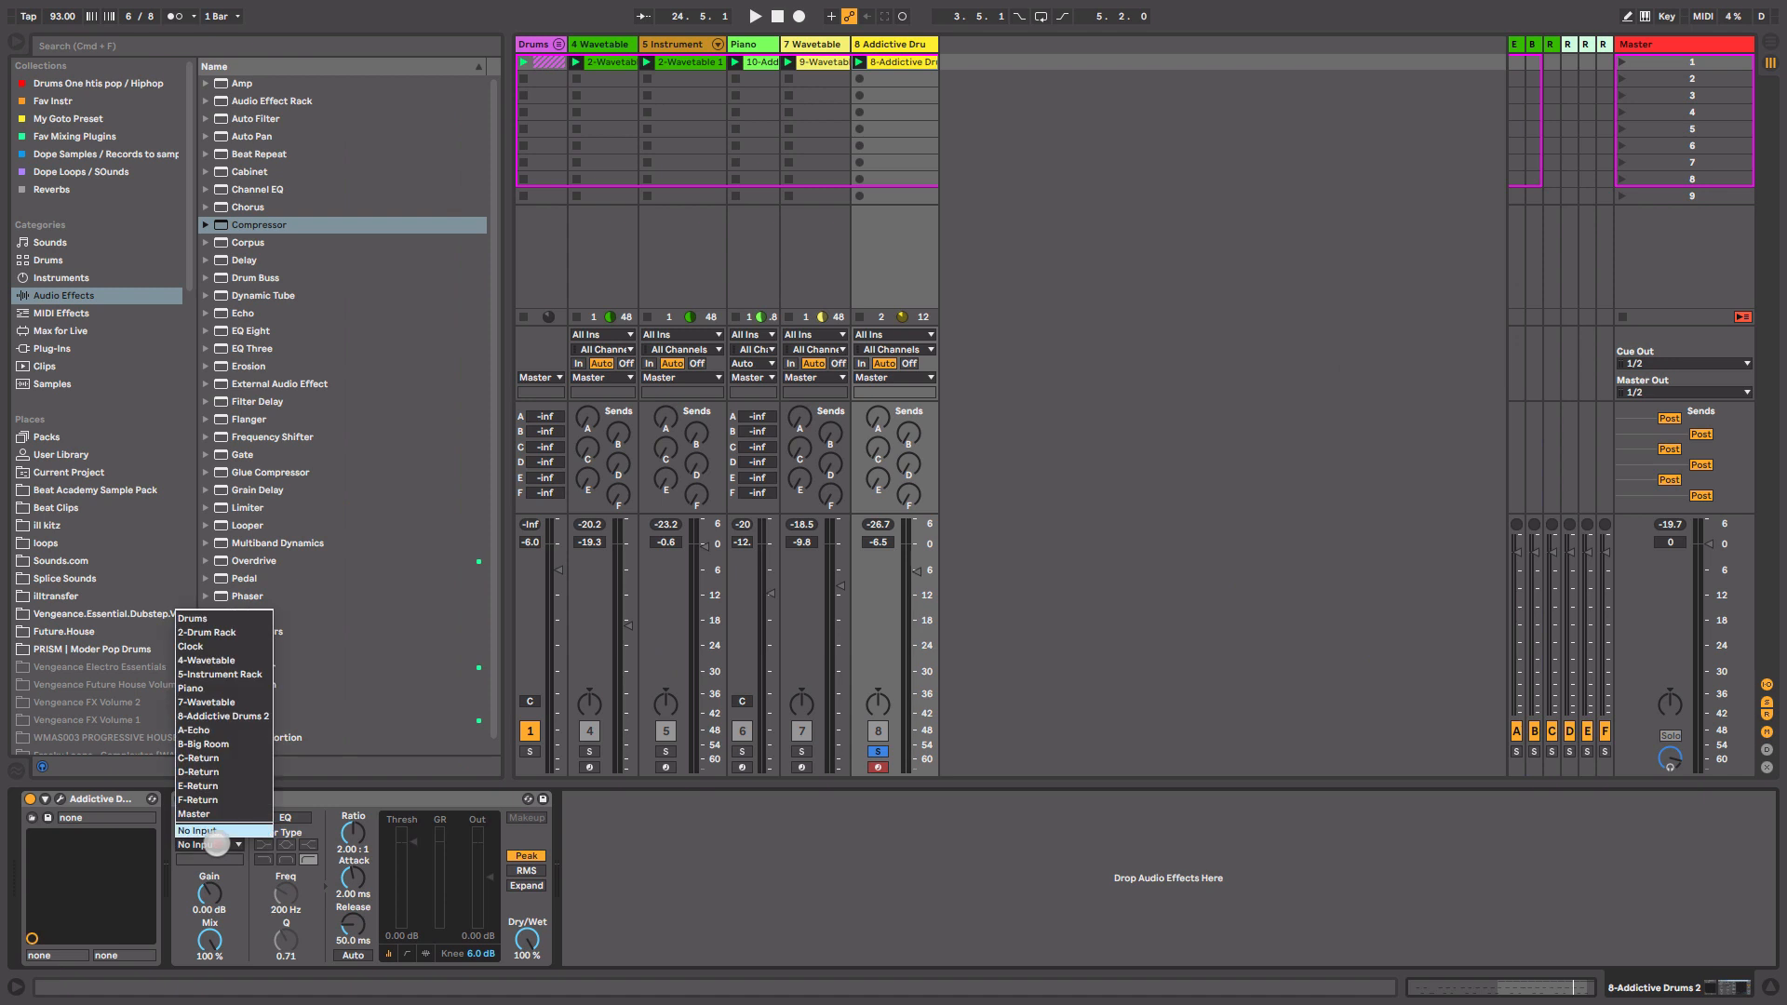
left_click(237, 633)
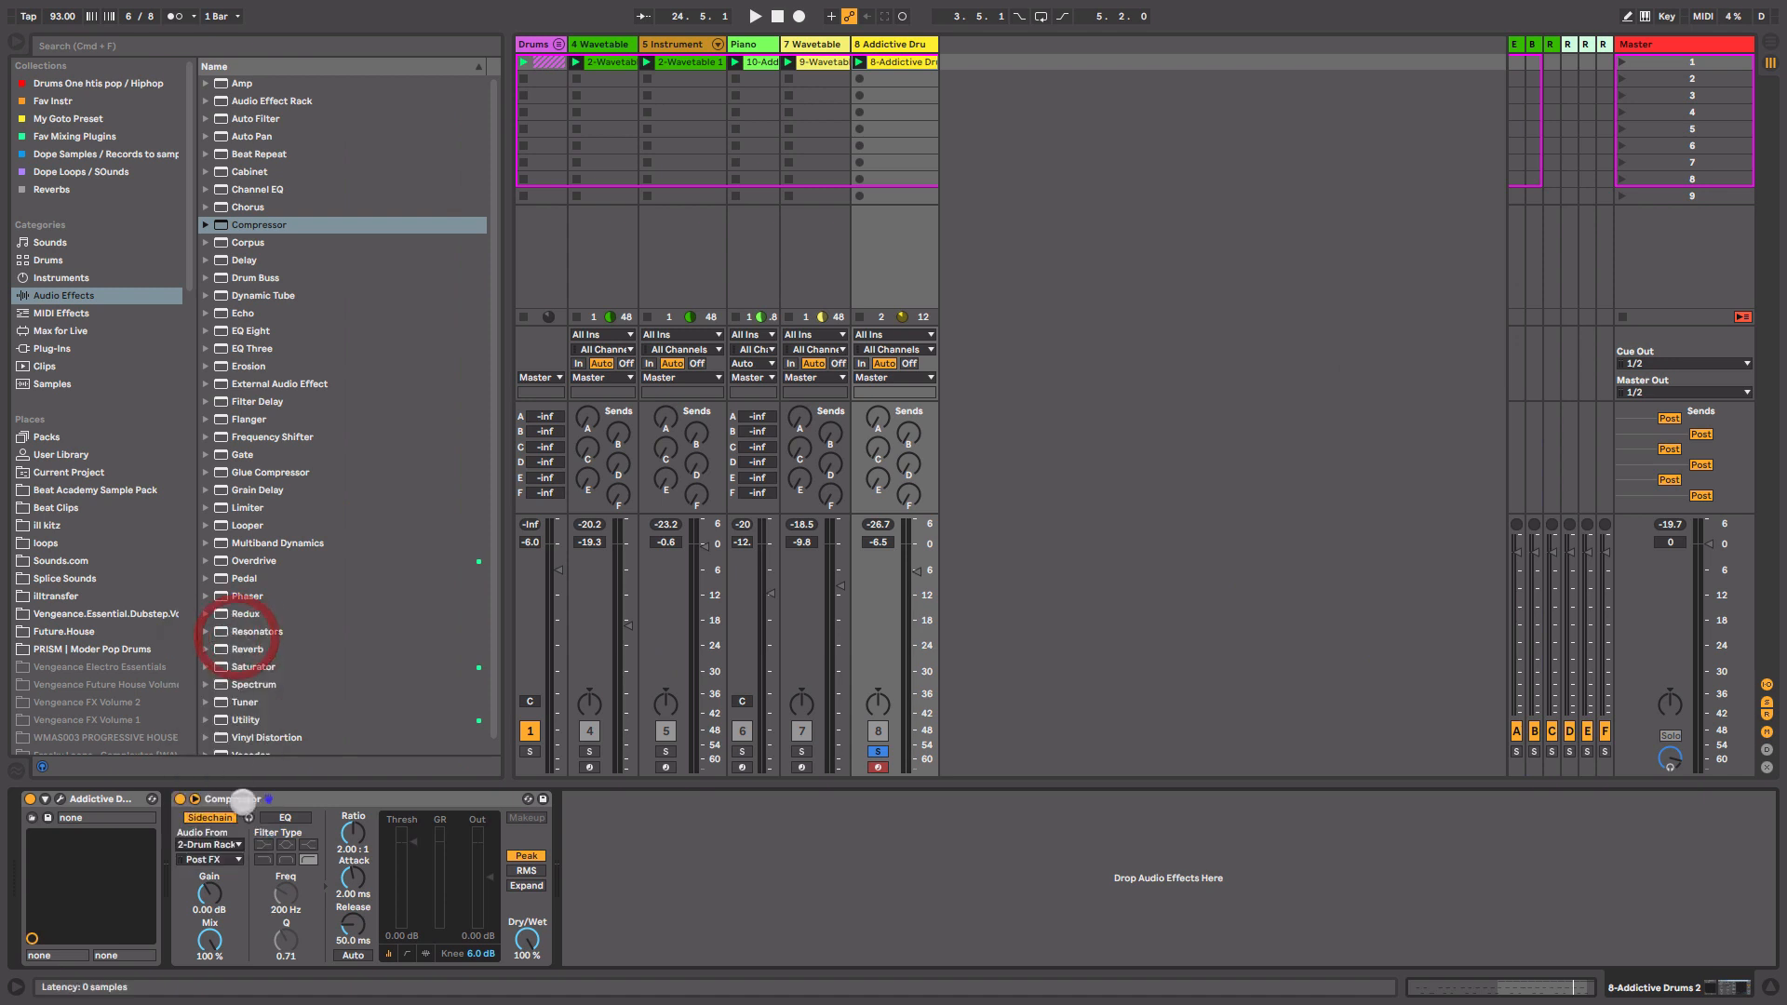
left_click(210, 859)
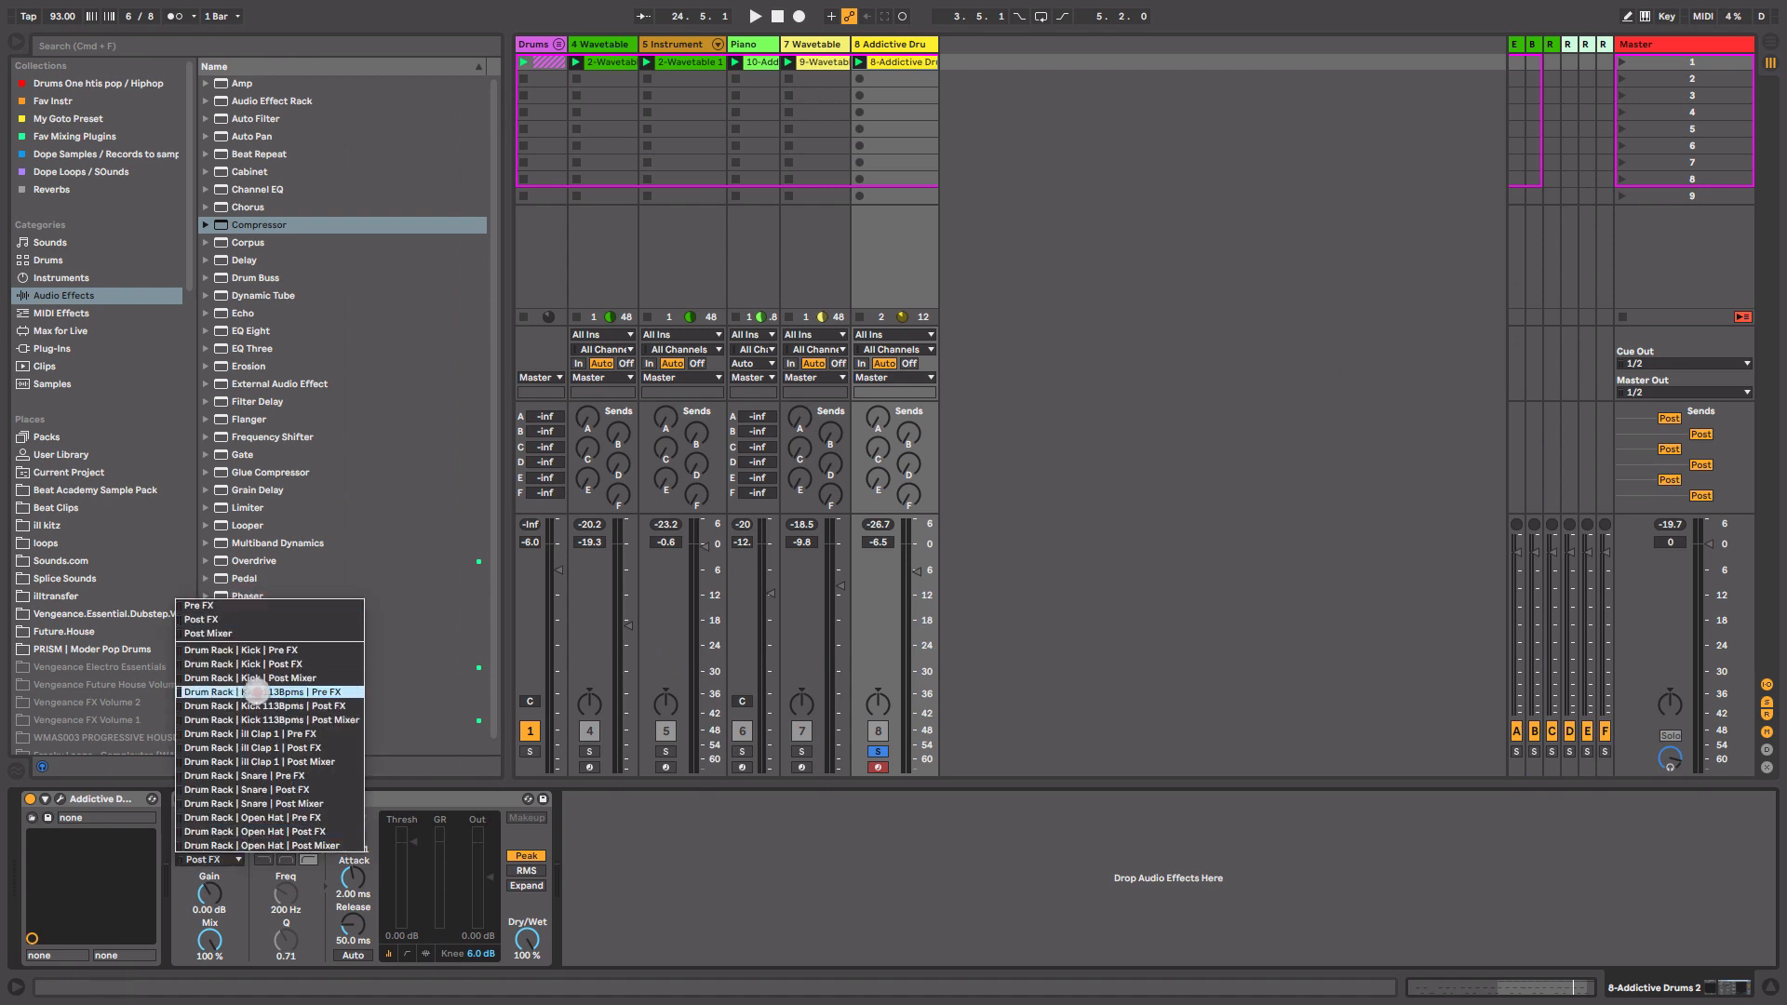
left_click(258, 691)
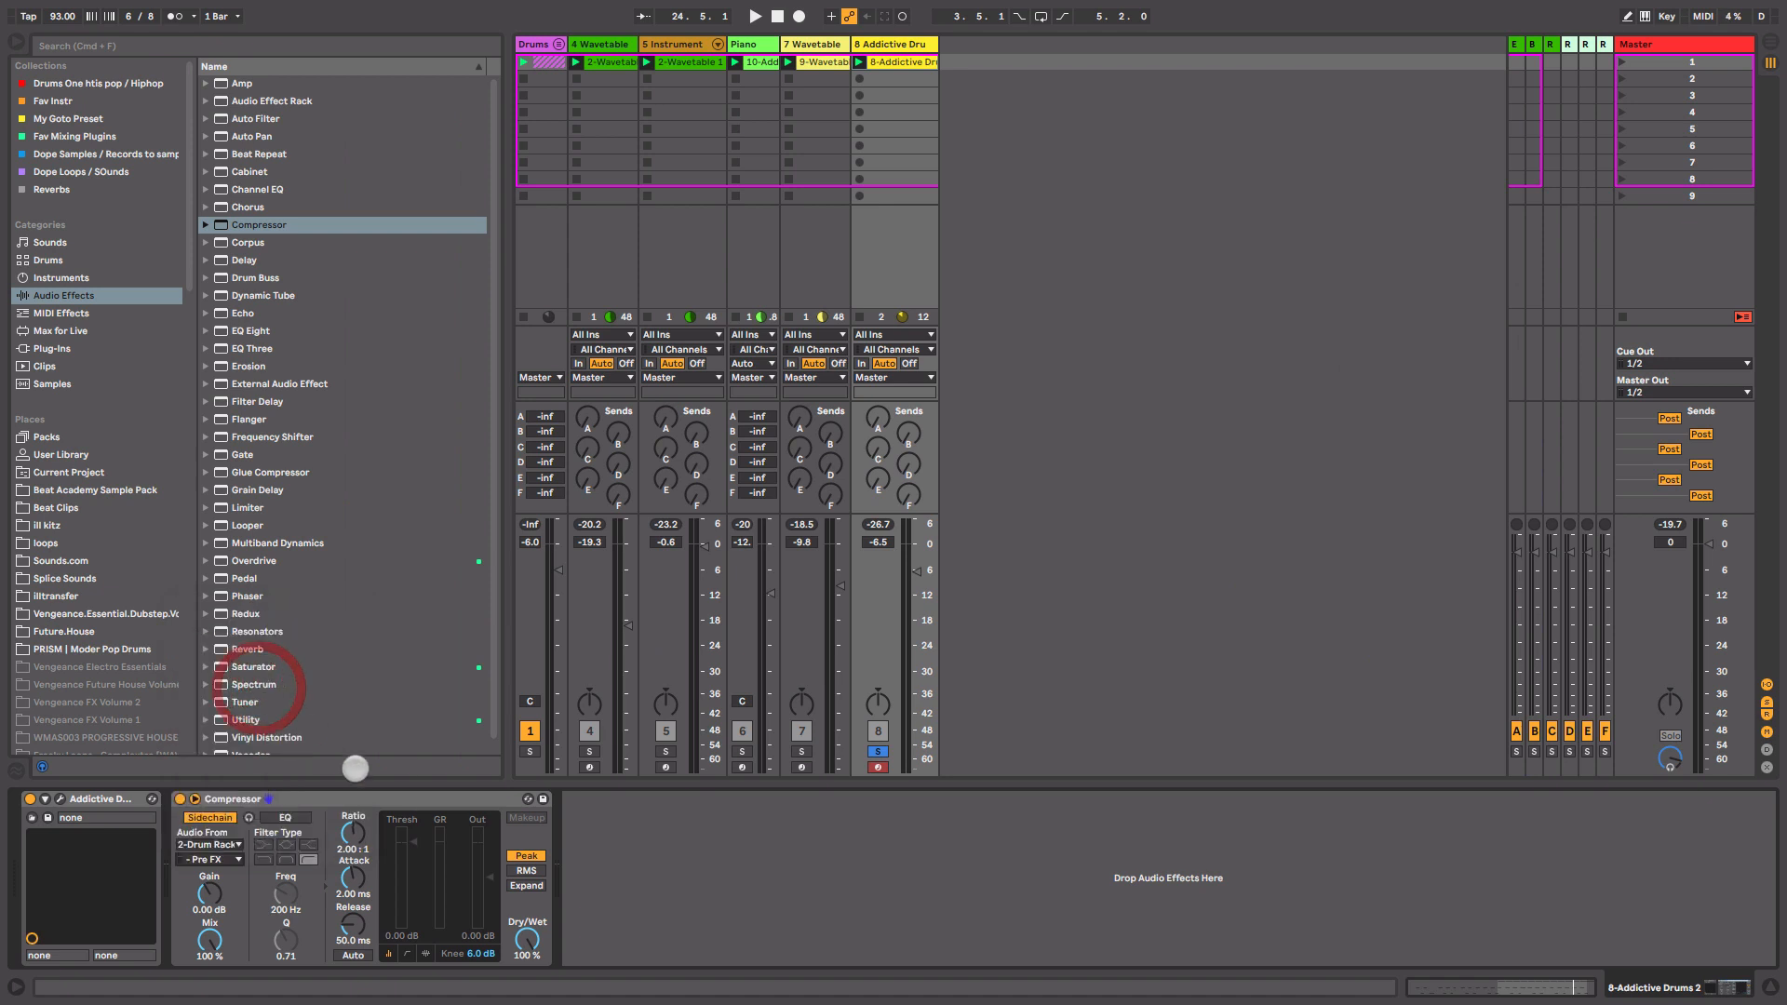
left_click_drag(410, 842, 410, 856)
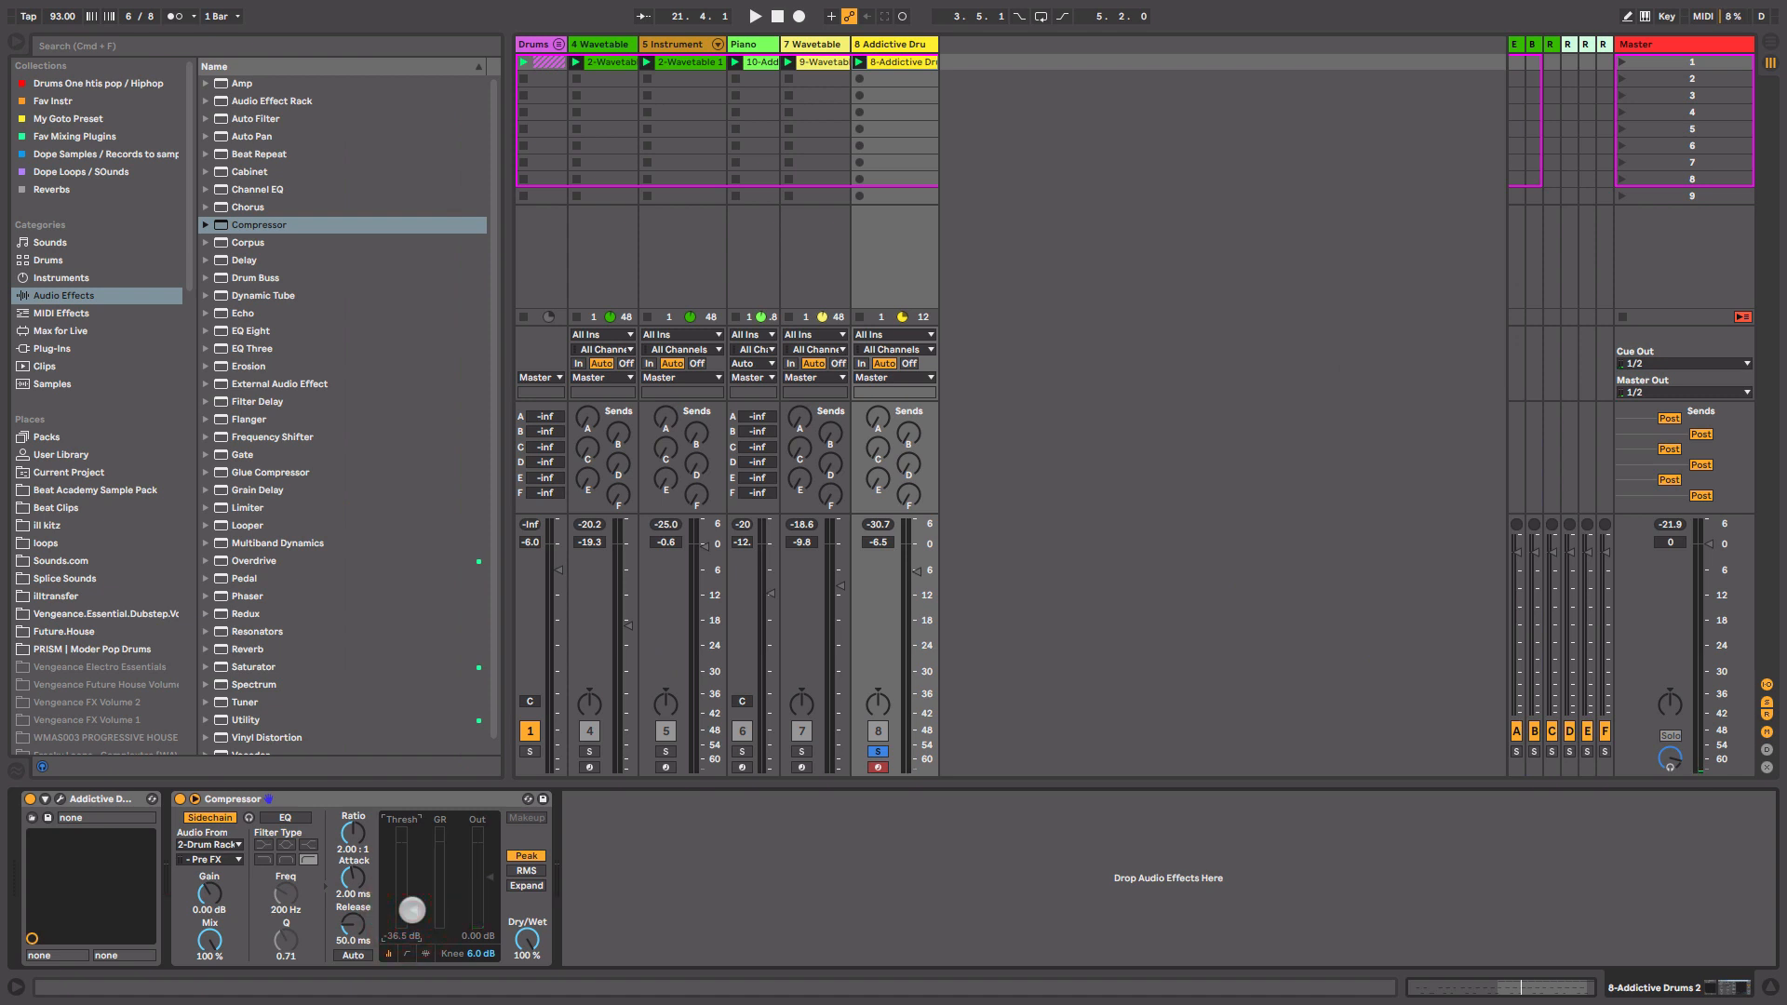
- Unsolo the Addictive Drums track during playback and raise its volume to -4.3 dB
key("space")
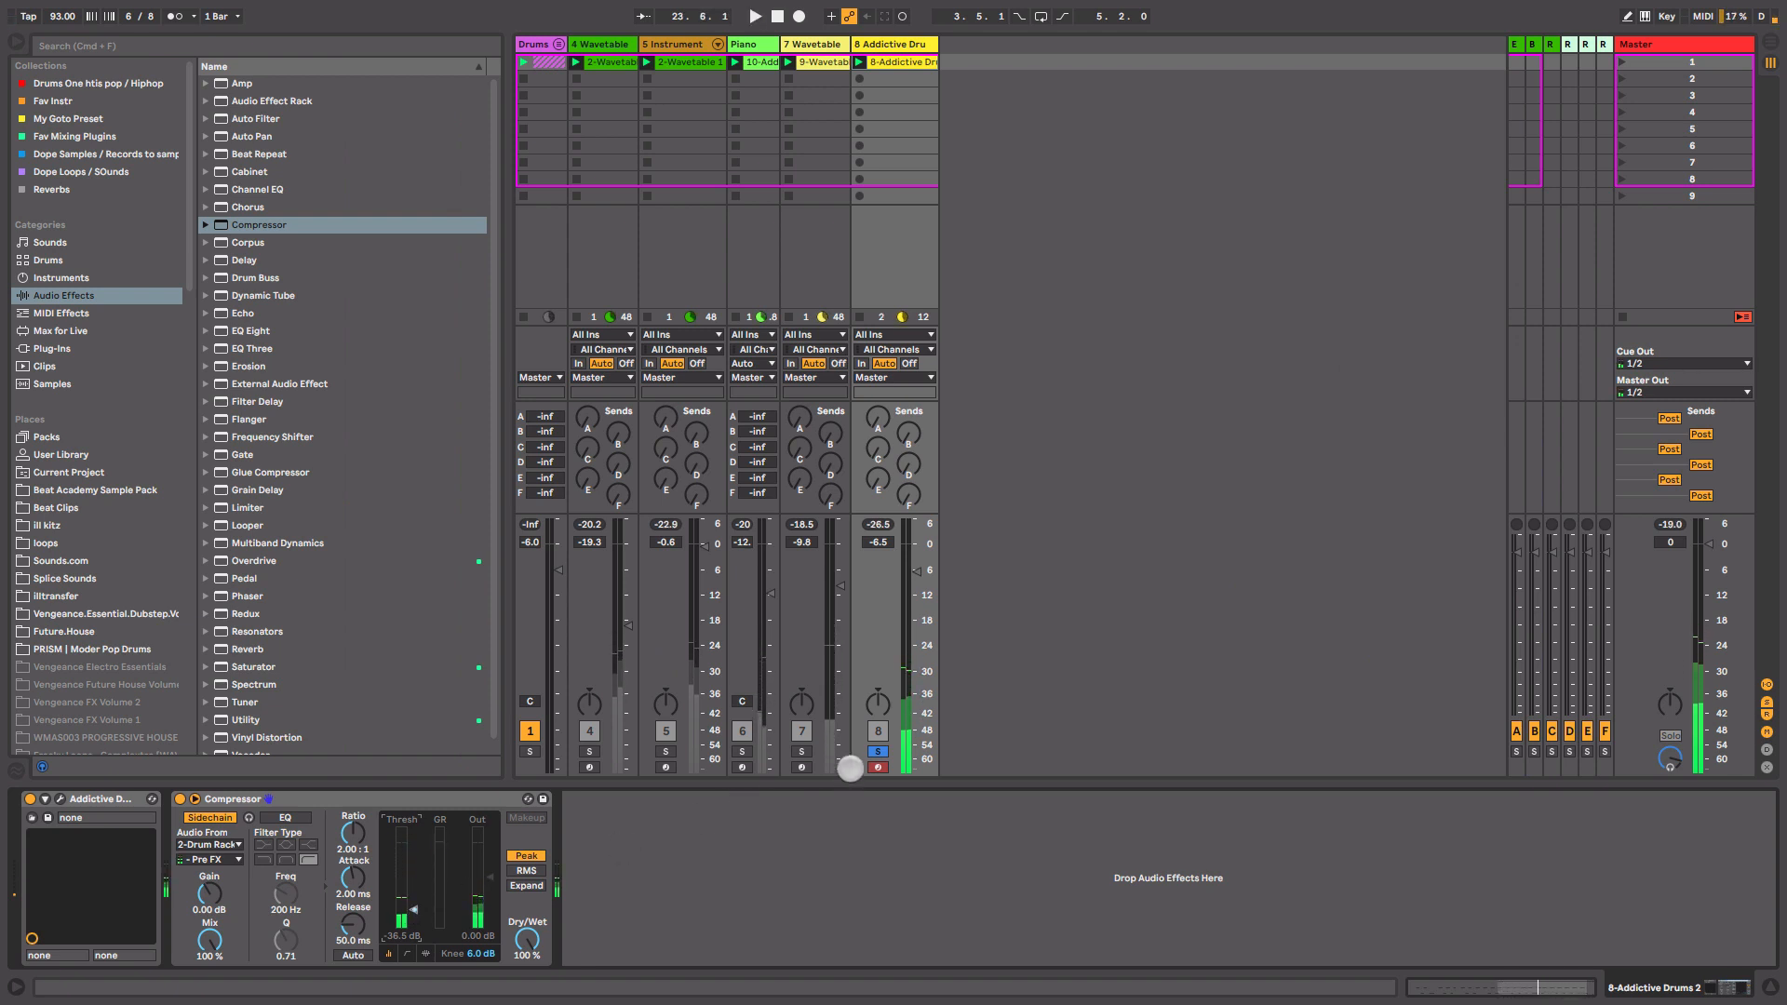
left_click(878, 731)
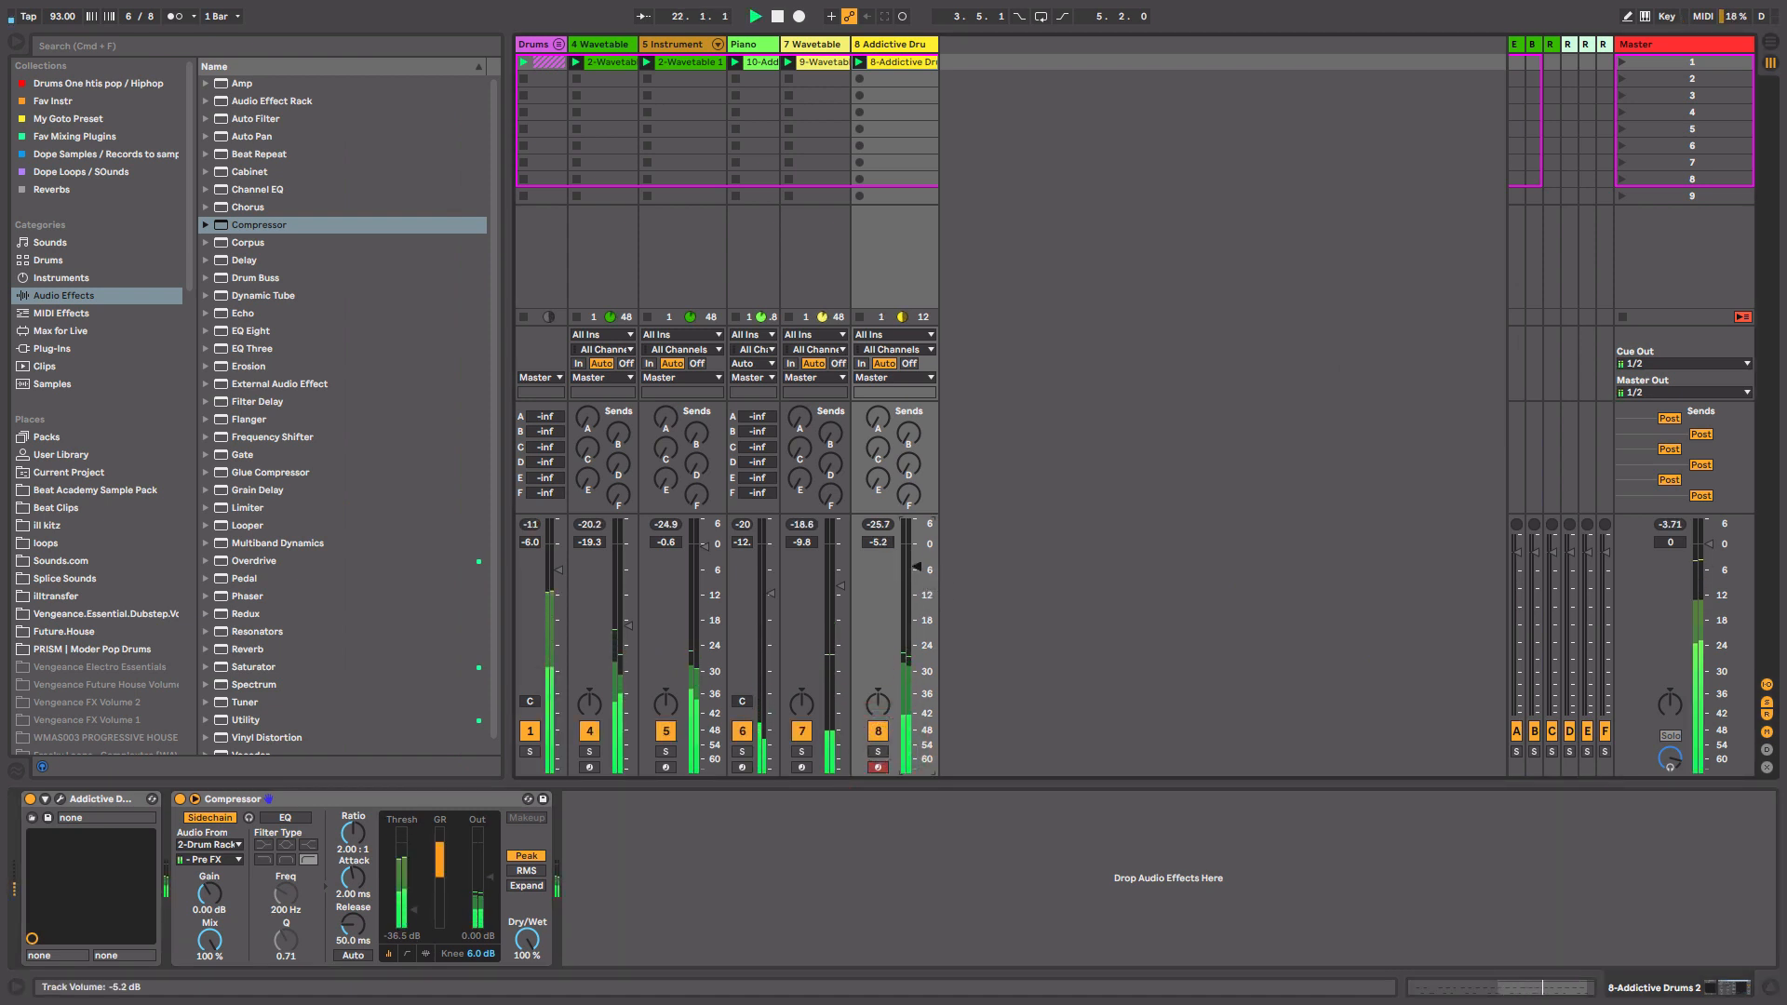
left_click_drag(918, 573, 920, 562)
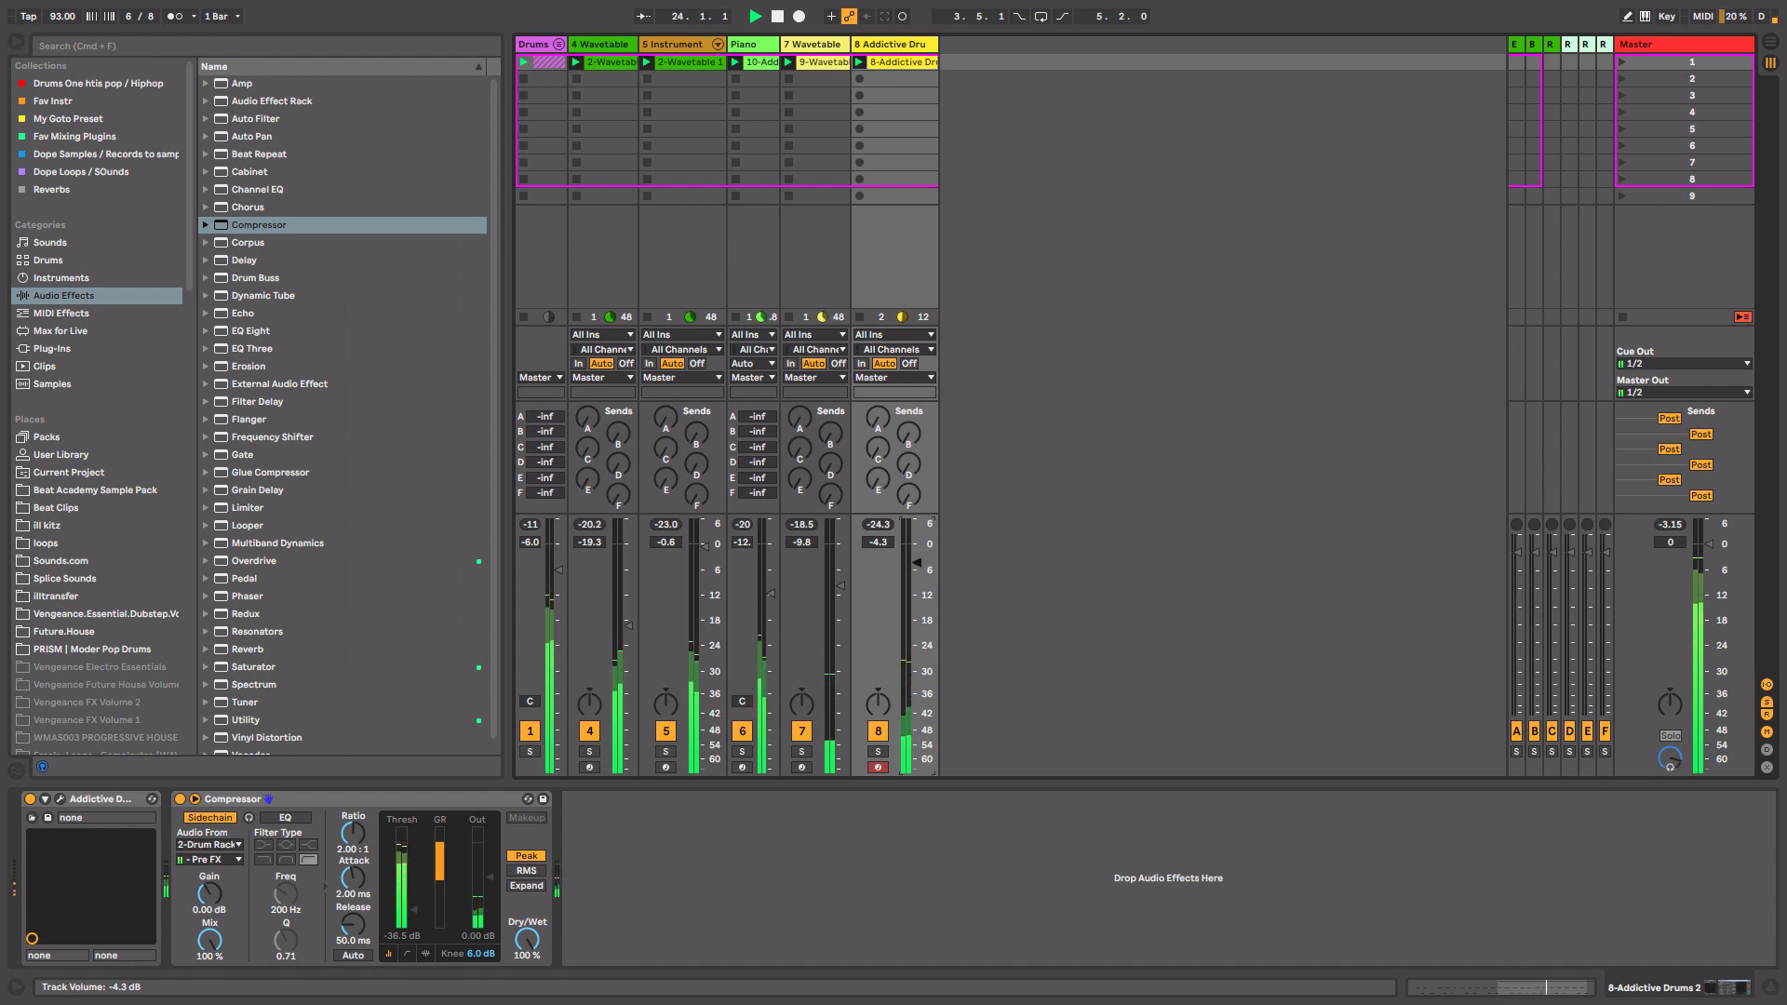
- Lower the Room level of the Addictive Drums 2 kit and close its window
left_click(59, 799)
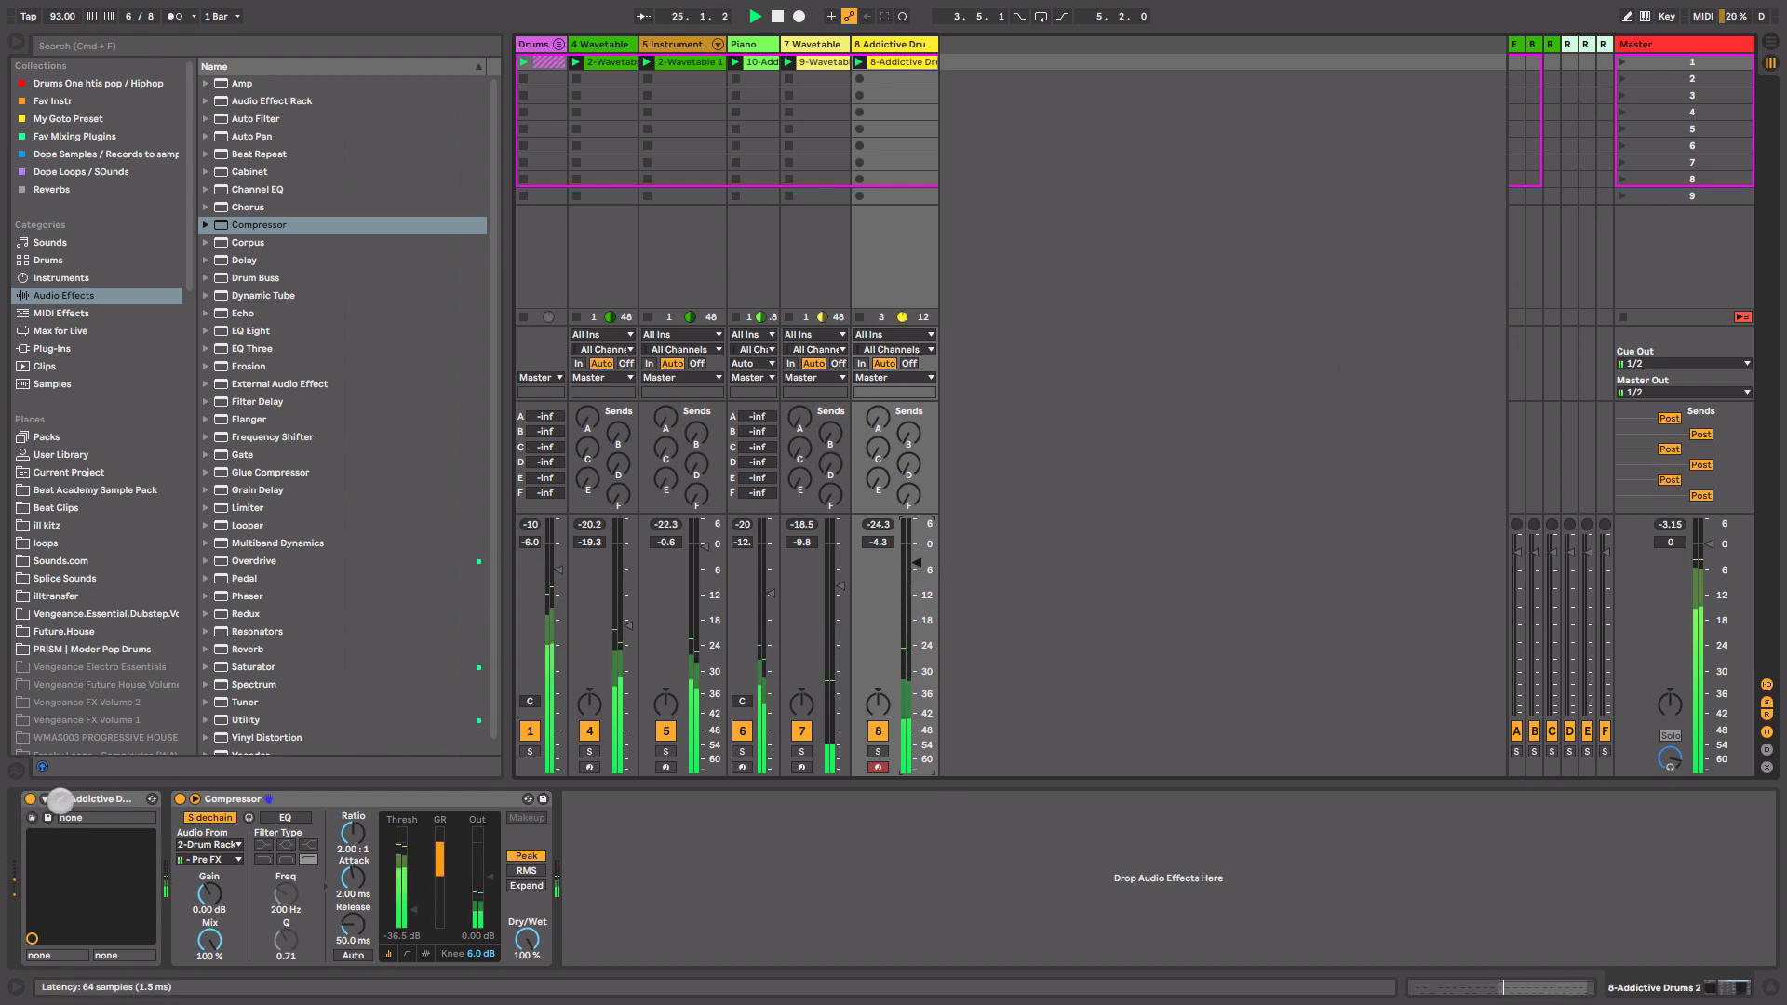
key("space")
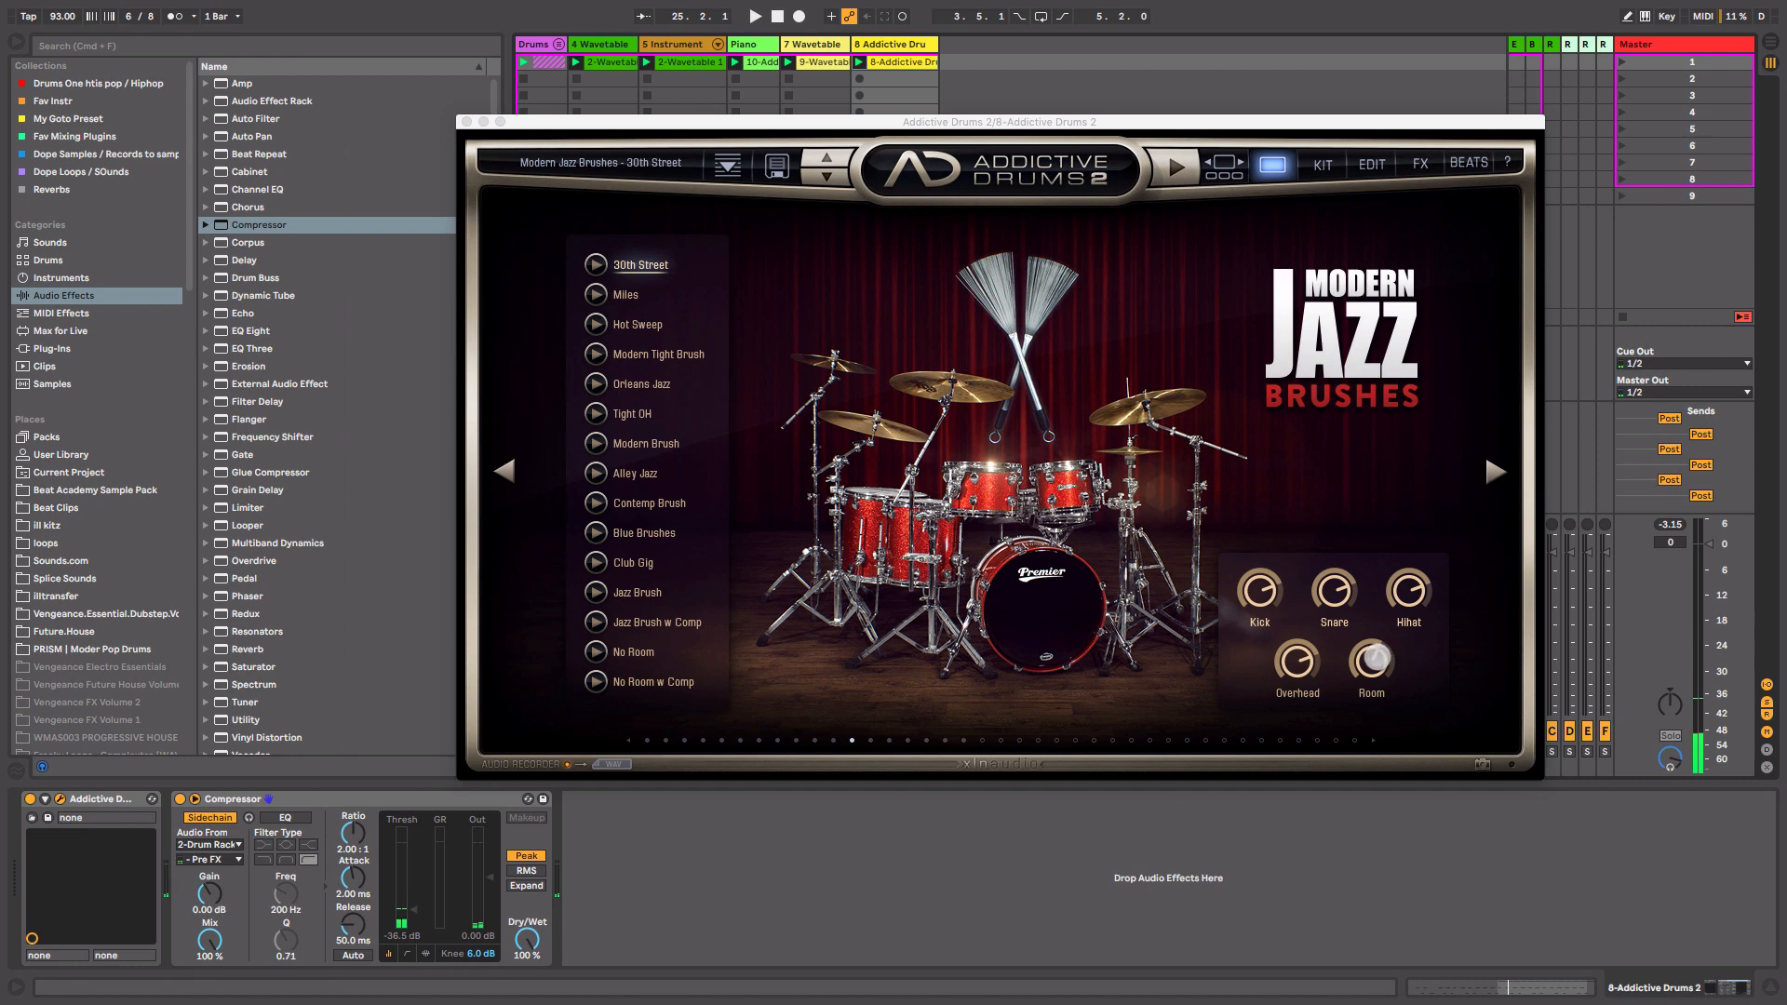
left_click(1372, 661)
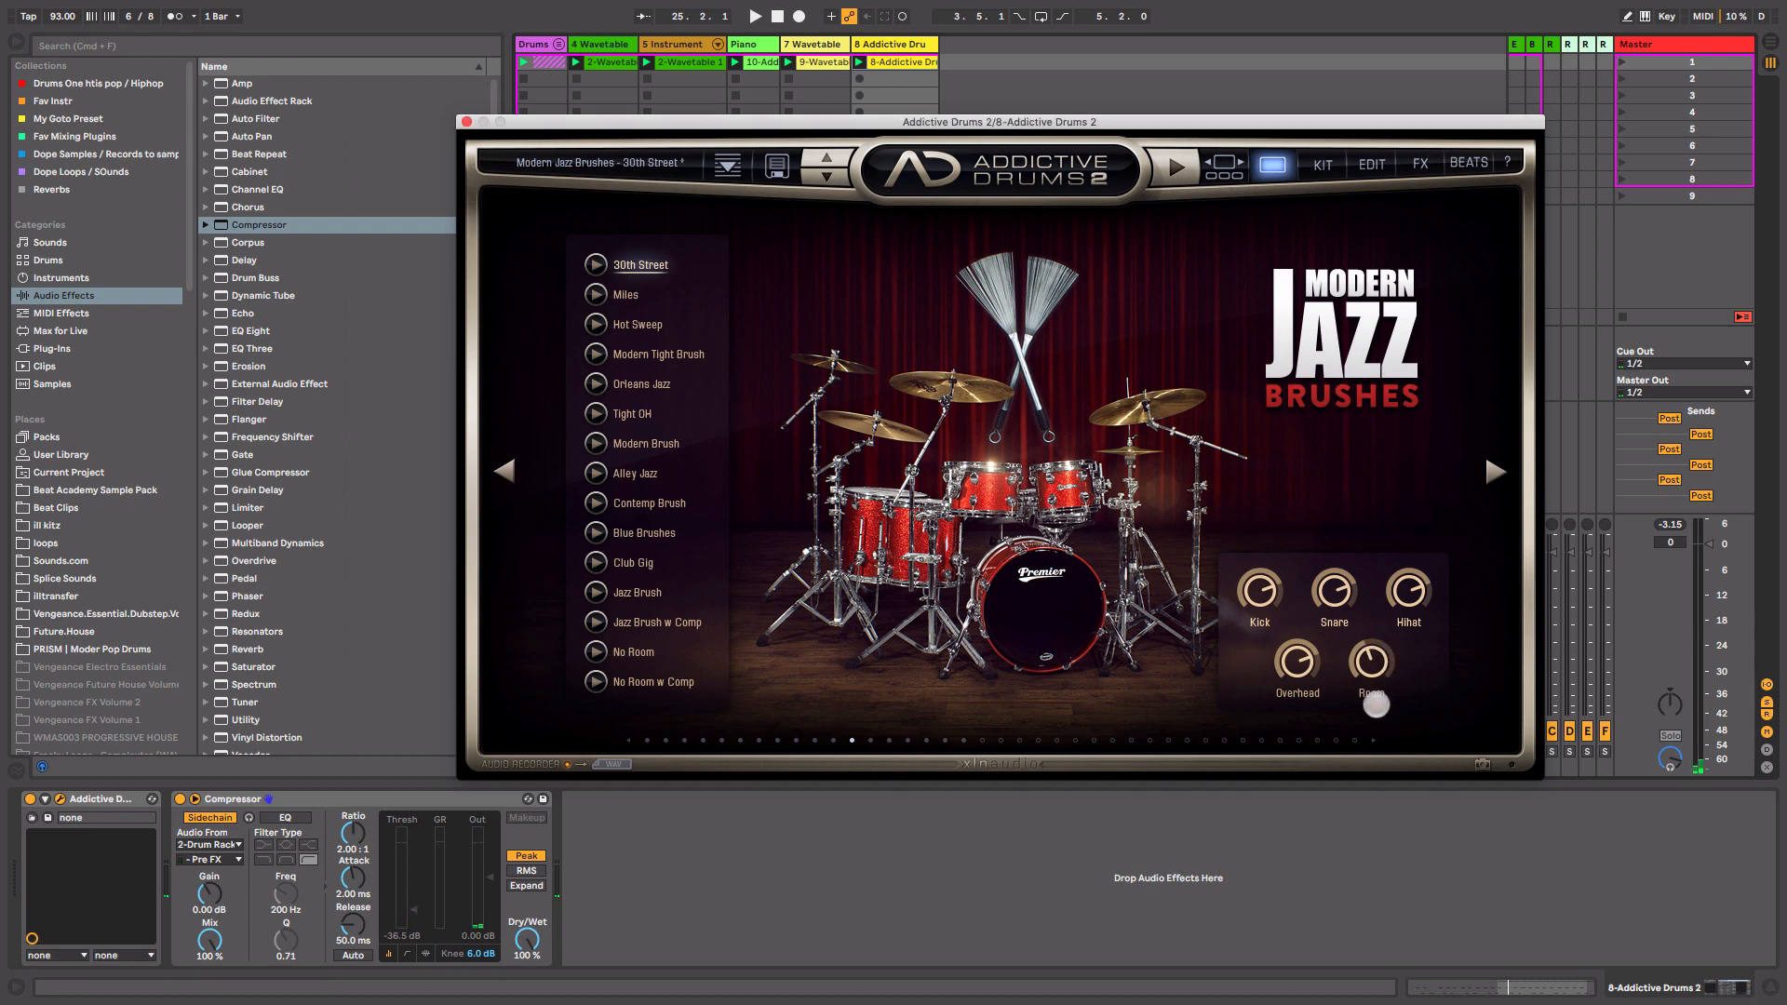
left_click(463, 122)
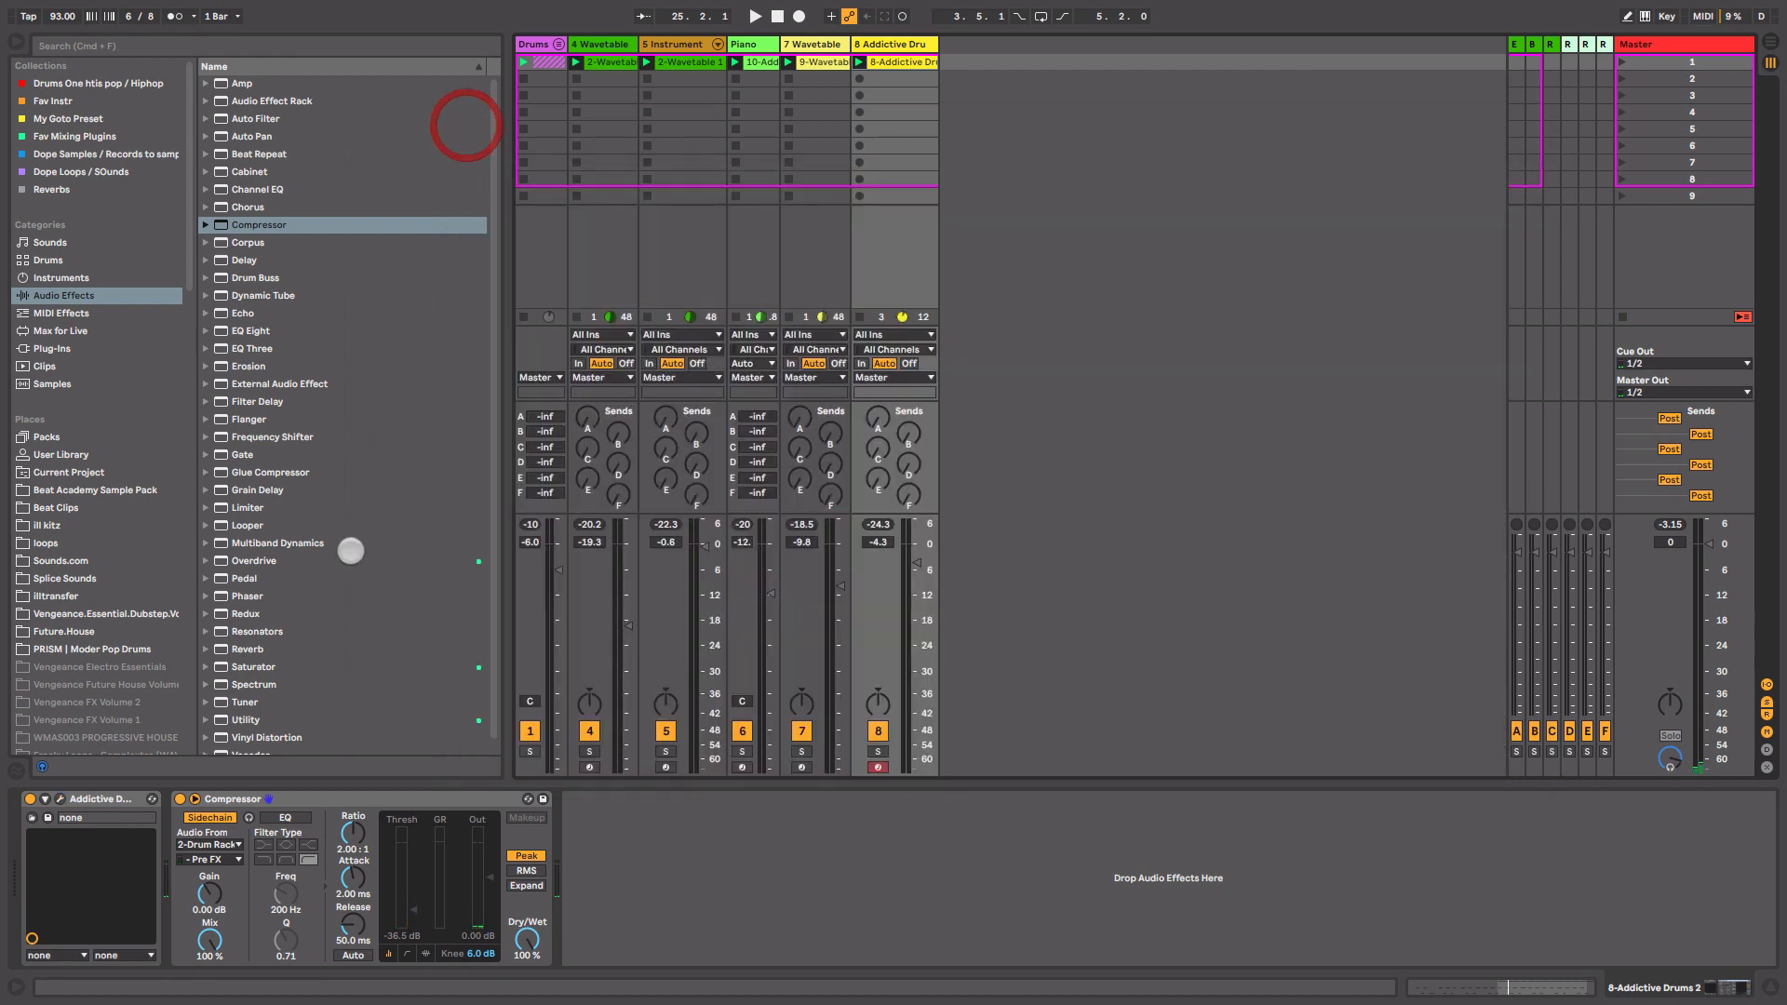
- Add a Saturator after the Compressor on track 8 with 9.14 dB drive and set its output to -8.00 dB during playback
scroll(350, 544, "down", 1)
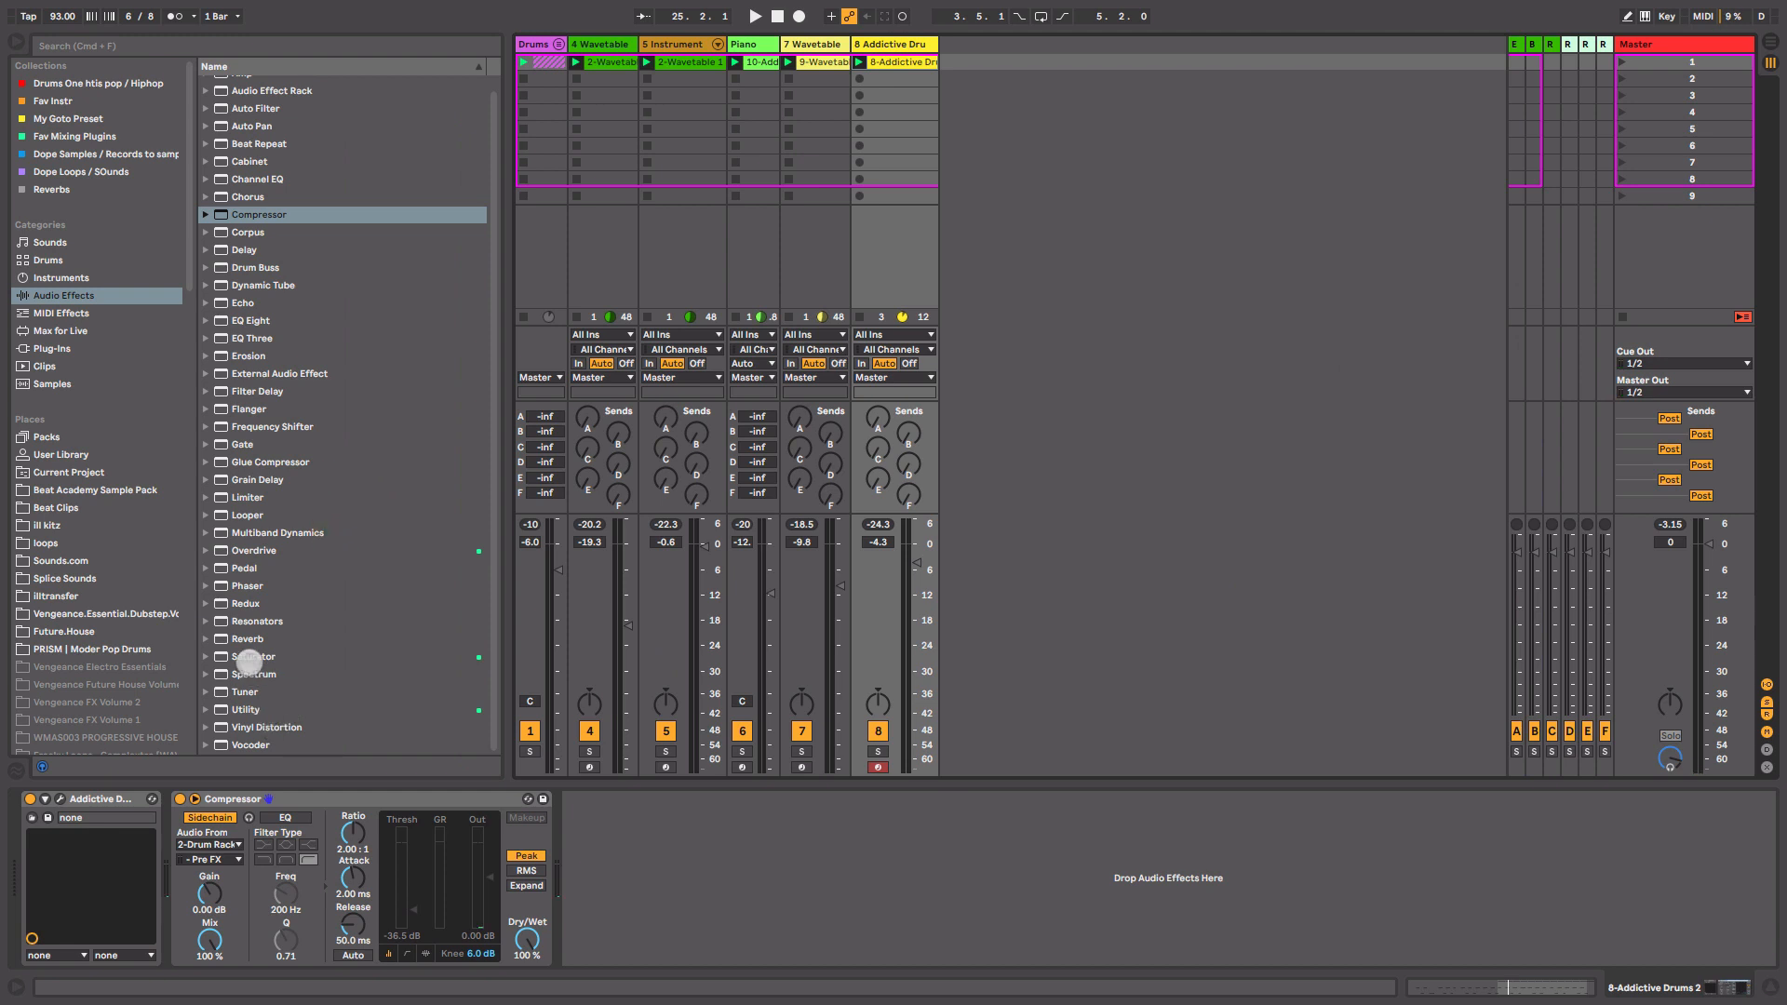
left_click_drag(248, 661, 577, 829)
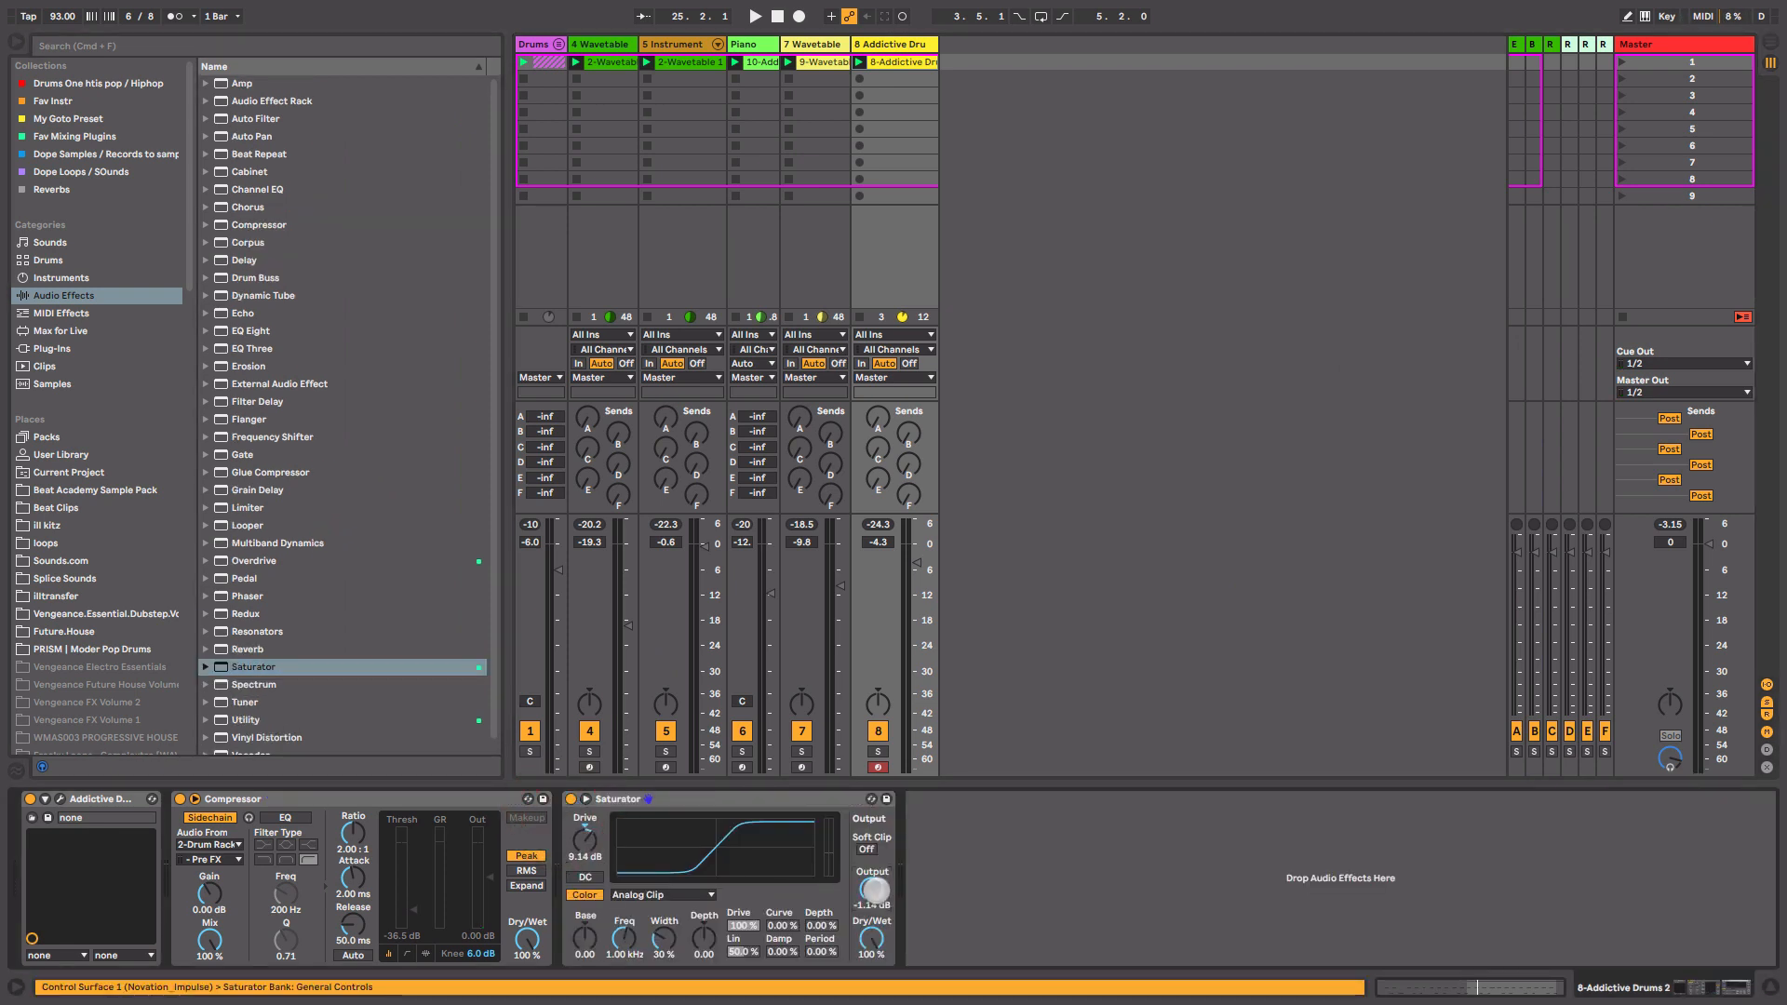
key("space")
mouse_move(875, 891)
left_mouse_down()
mouse_move(876, 911)
mouse_move(876, 893)
left_mouse_up()
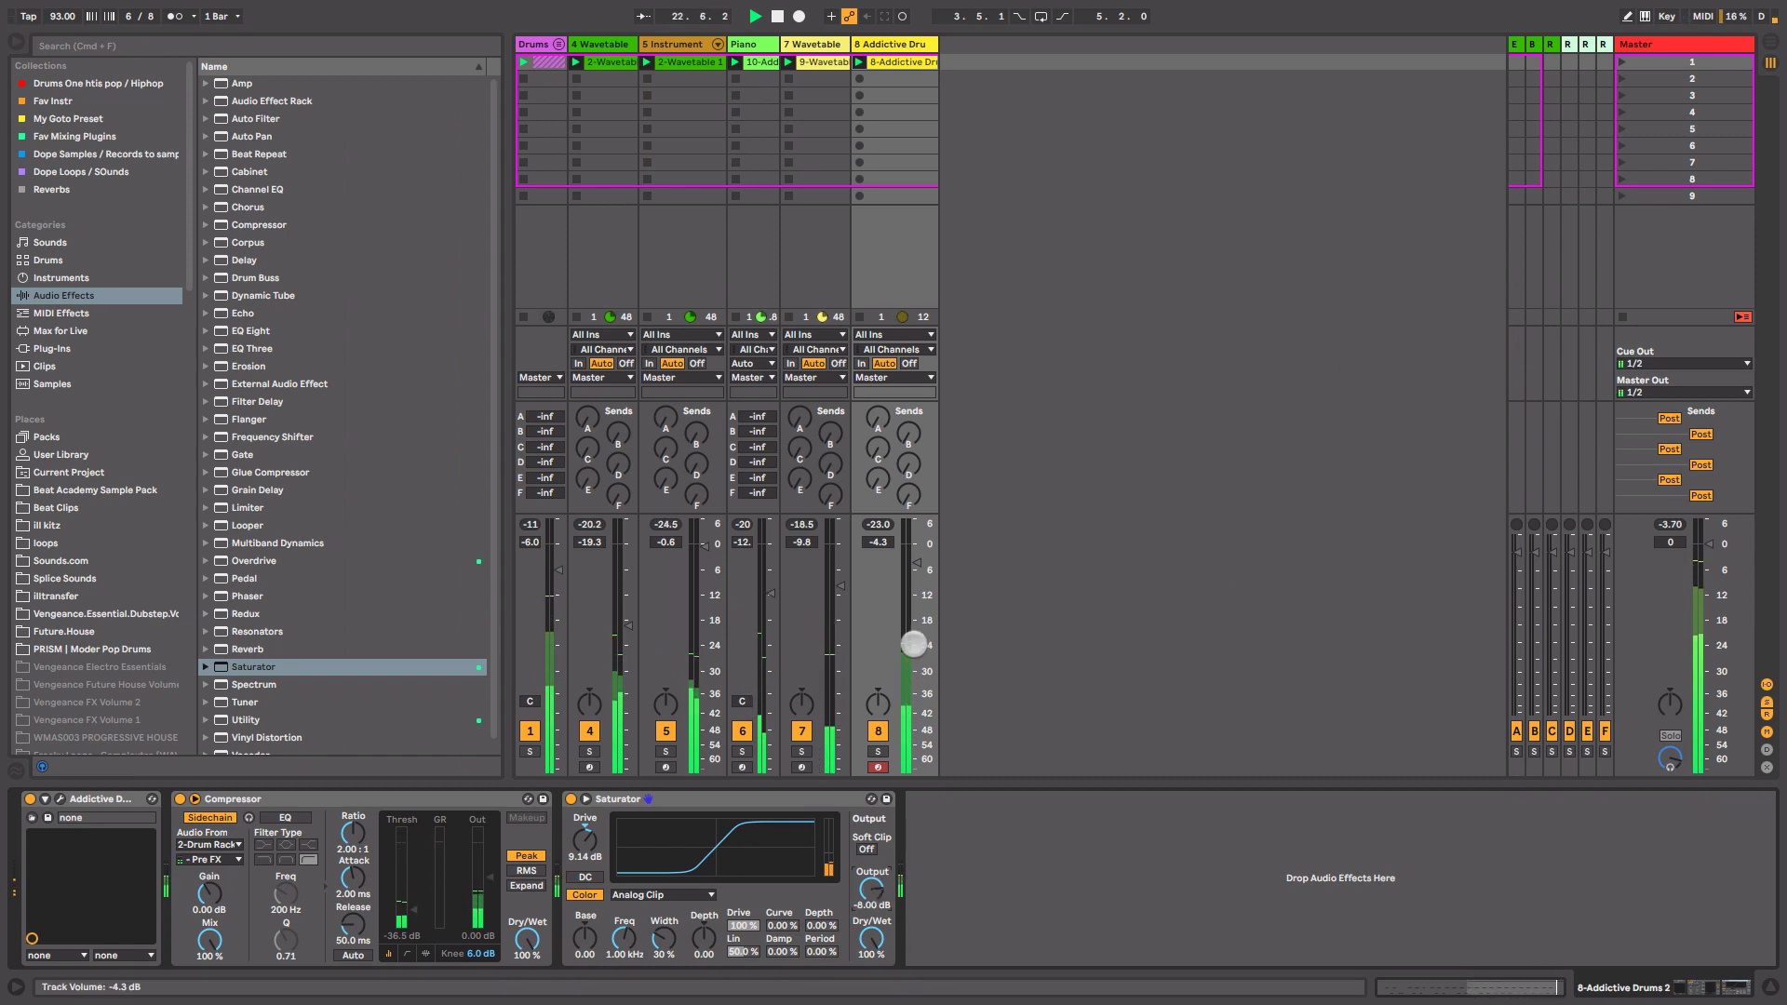
- Raise the Addictive Drums track's volume to -3.4 dB during playback
left_click_drag(918, 562, 921, 555)
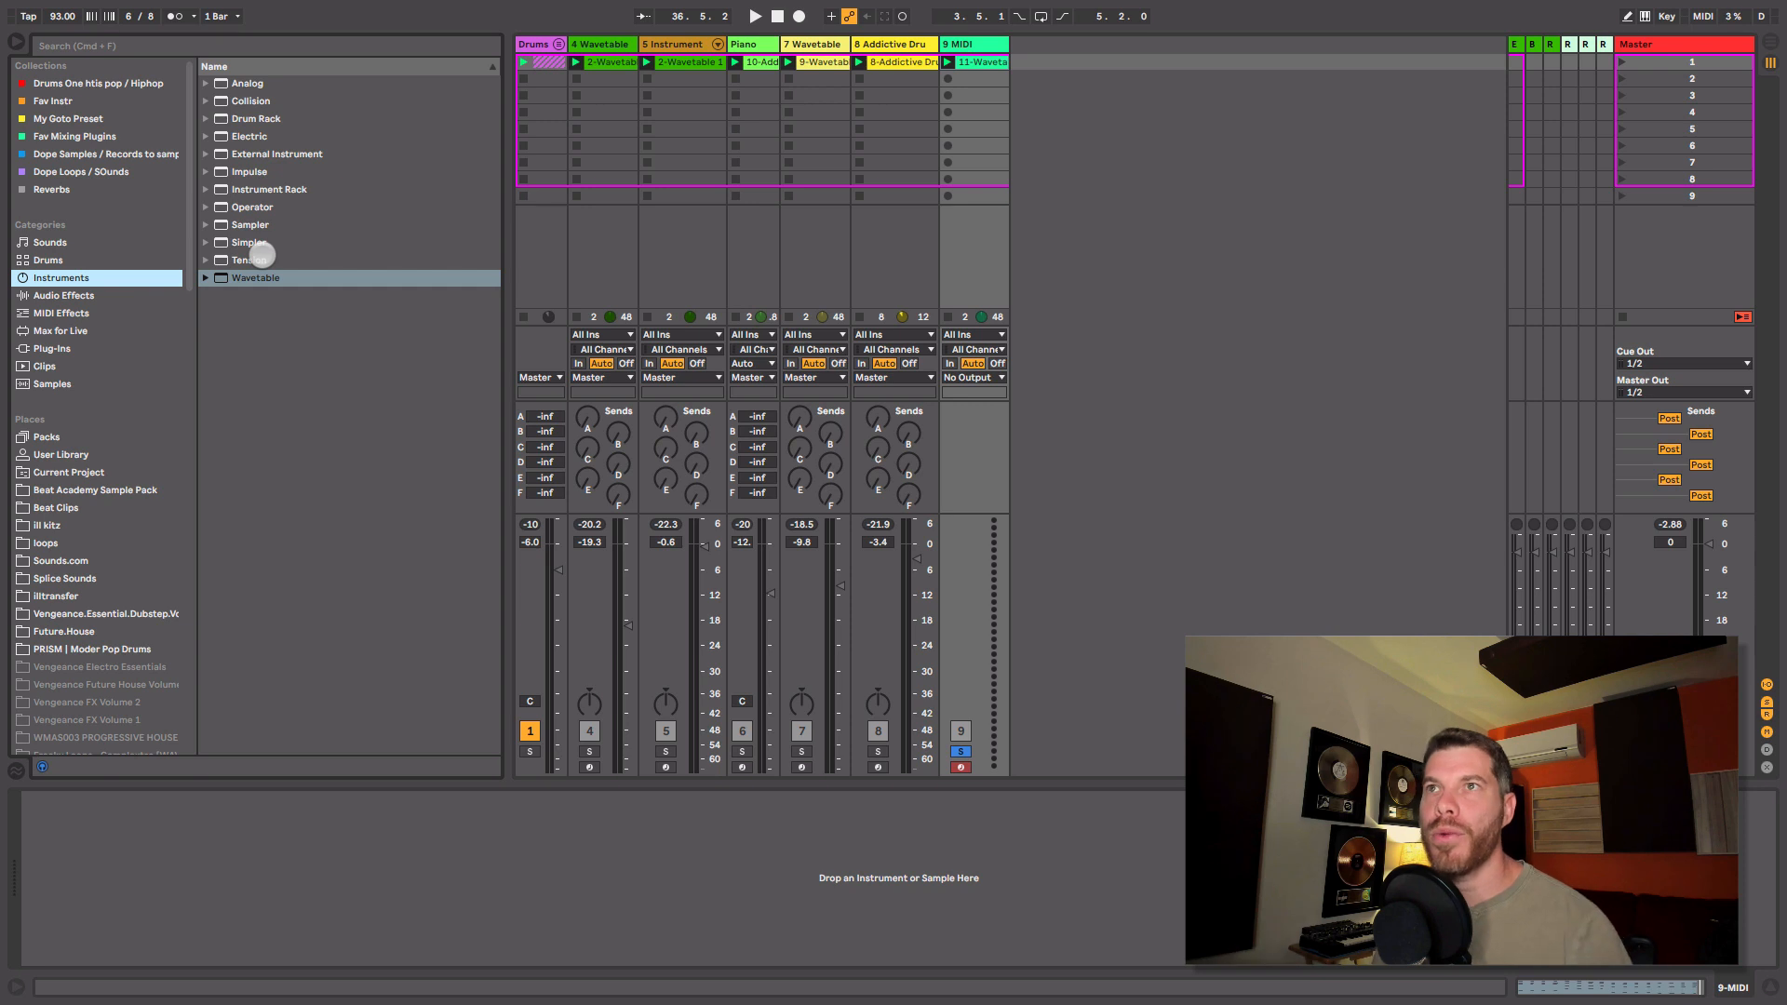
- Load a Wavetable instrument on MIDI track 9 and set Osc 1's wavetable position to 67% for a sawtooth shape
left_click(245, 279)
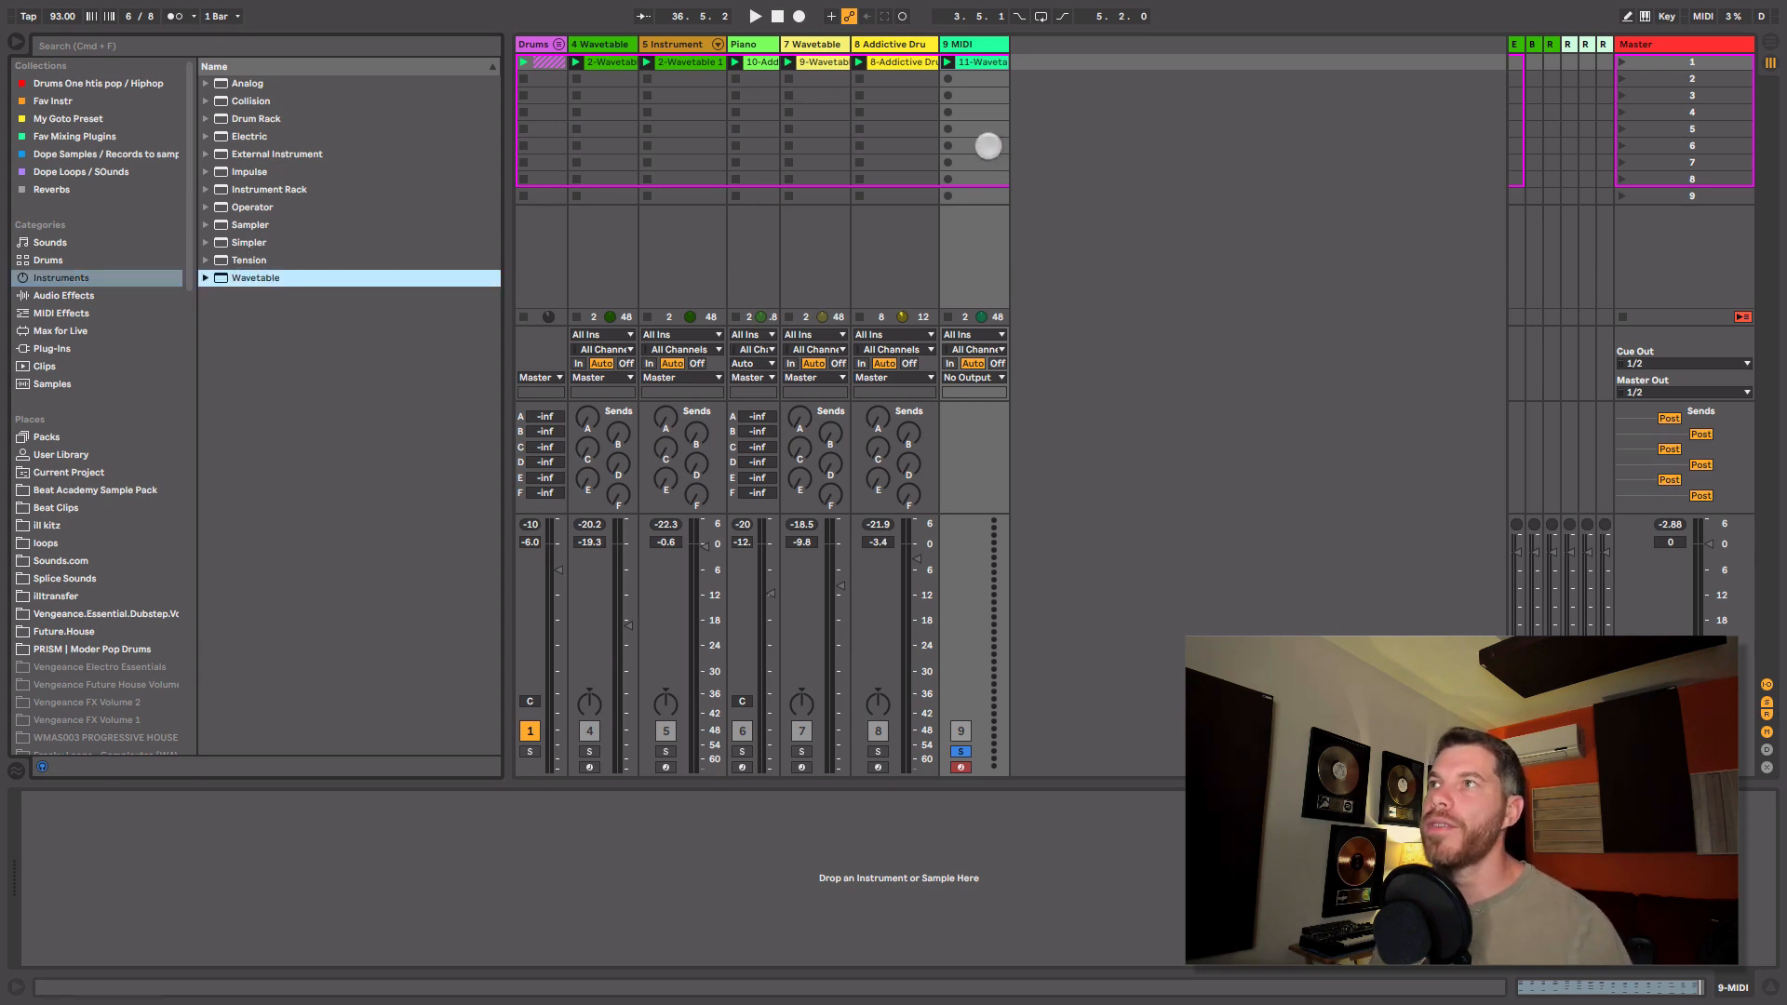
left_click_drag(988, 147, 985, 149)
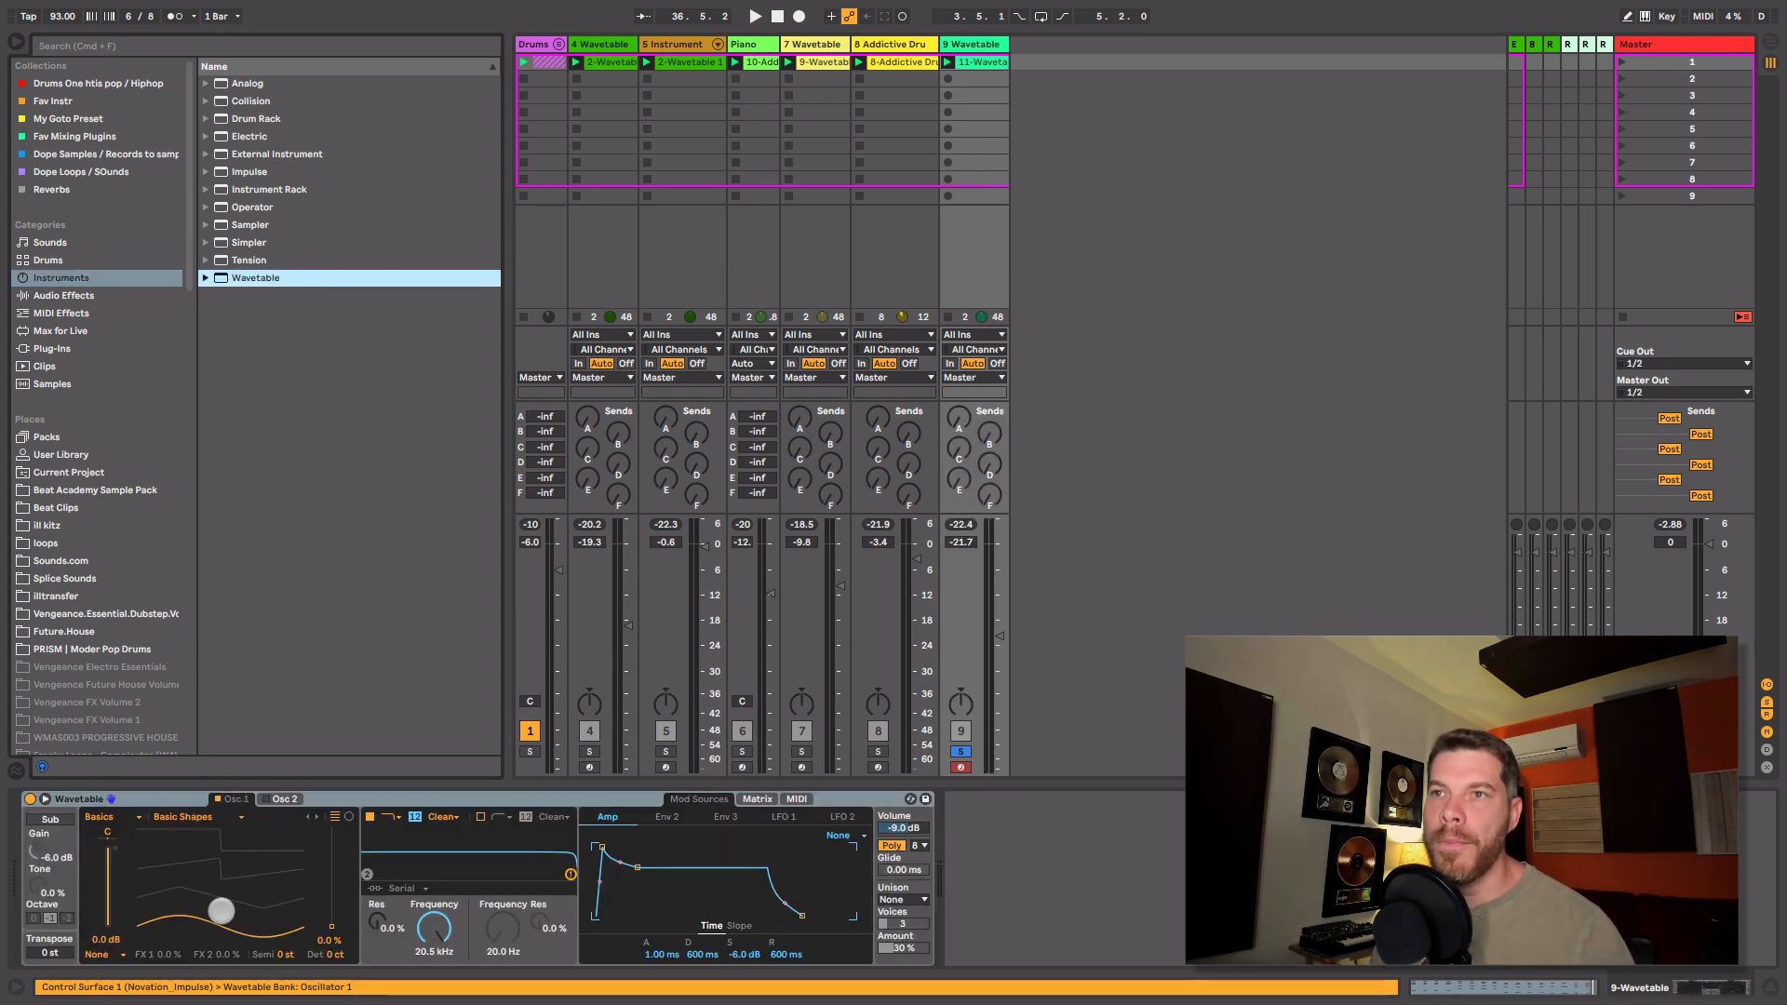
left_click_drag(221, 911, 221, 866)
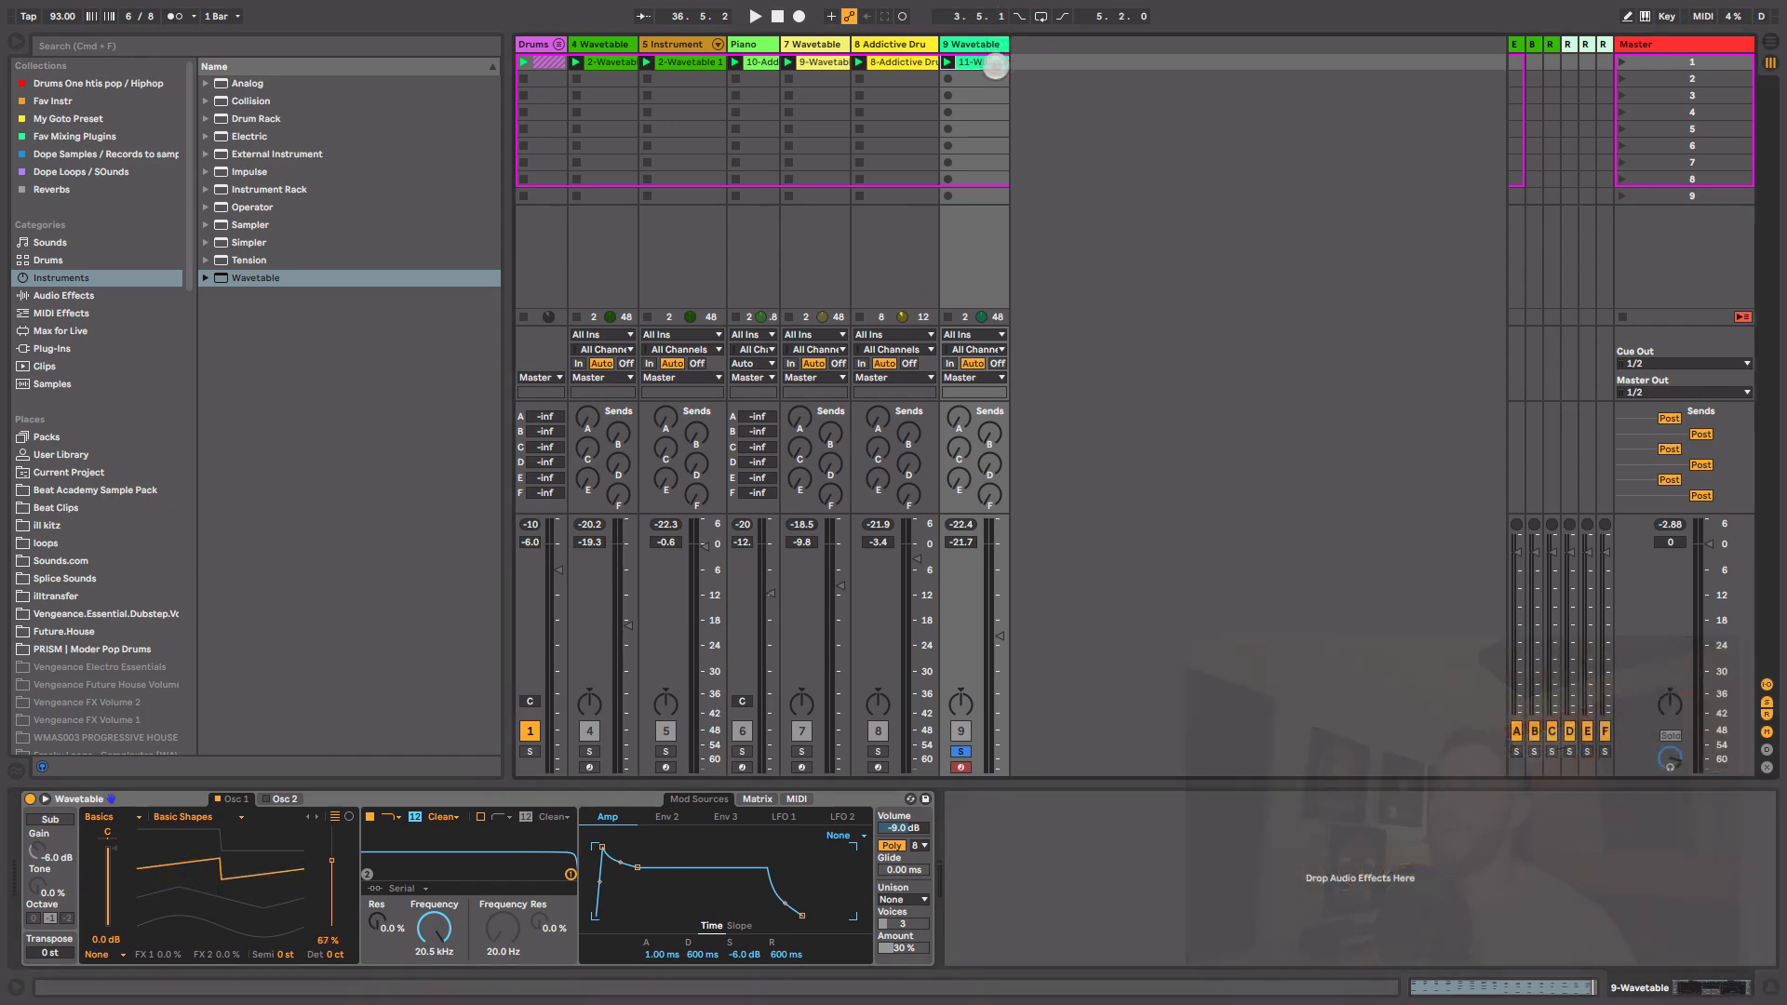
- Play track 9's clip and examine its chord notes in an enlarged note editor, then return to the Wavetable device
double_click(997, 65)
key("space")
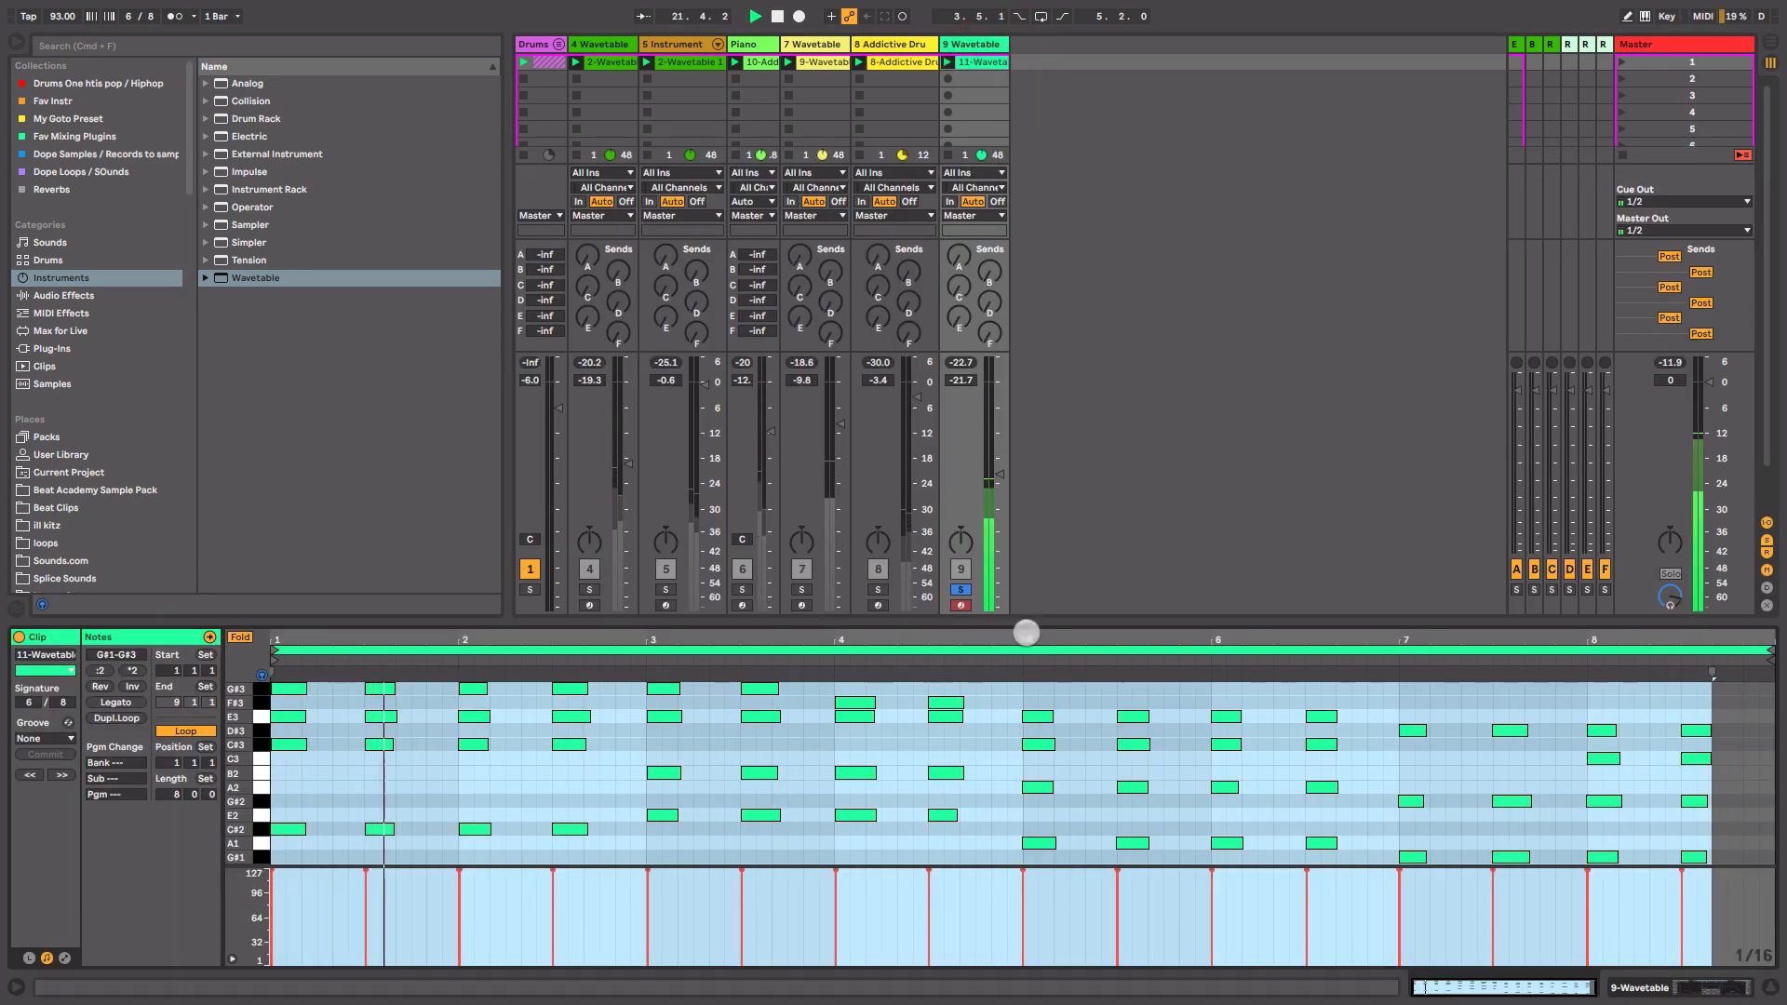
left_click_drag(1028, 618, 1037, 447)
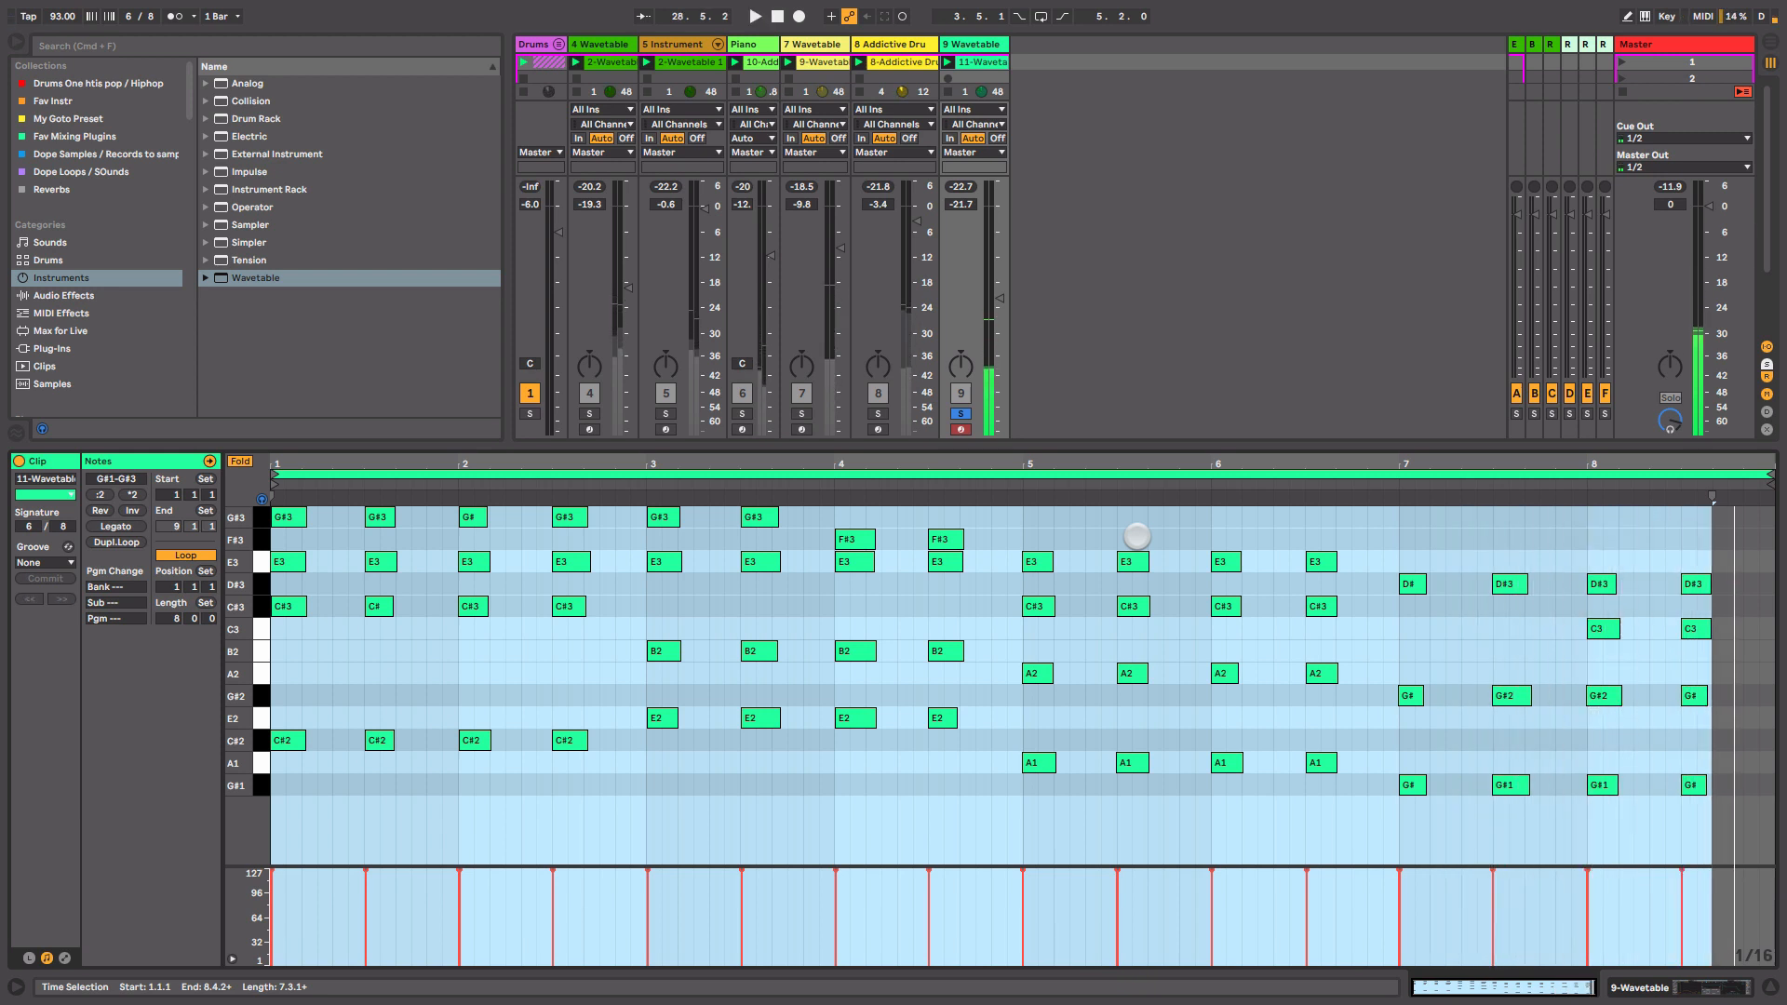
key("shift+Tab")
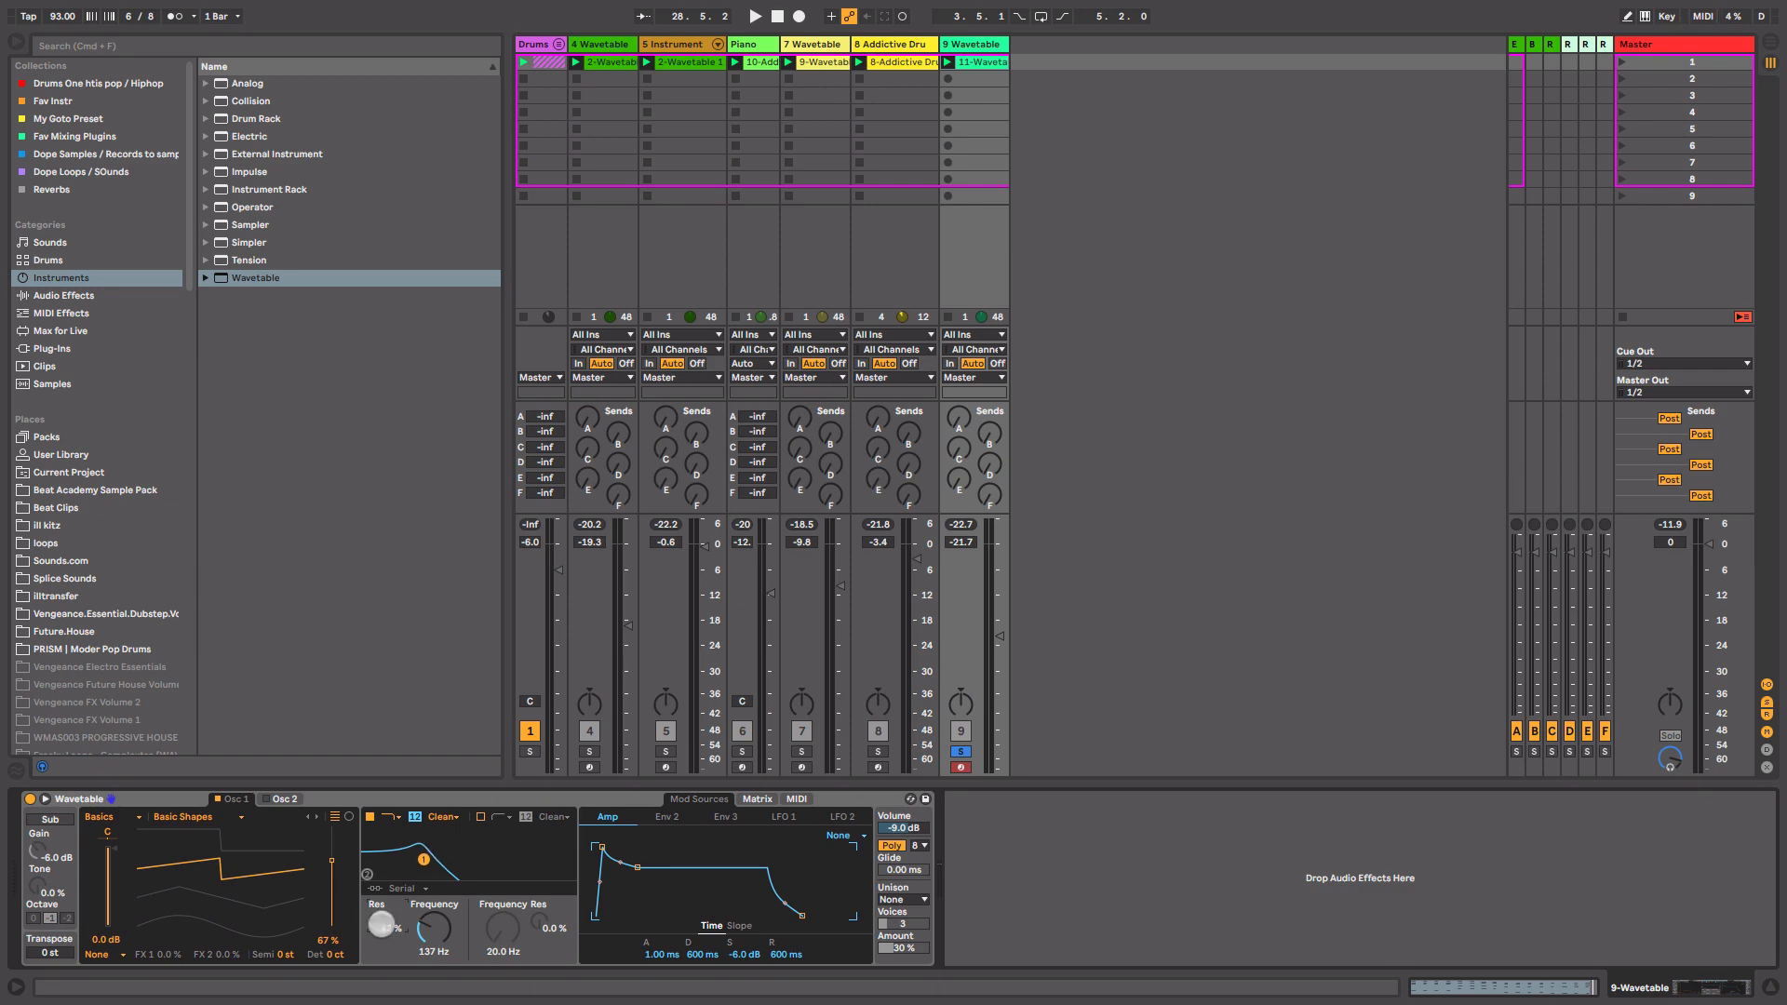
- Sweep Wavetable's Filter 1 frequency during playback and set it to 280 Hz
key("space")
left_click_drag(434, 928, 434, 874)
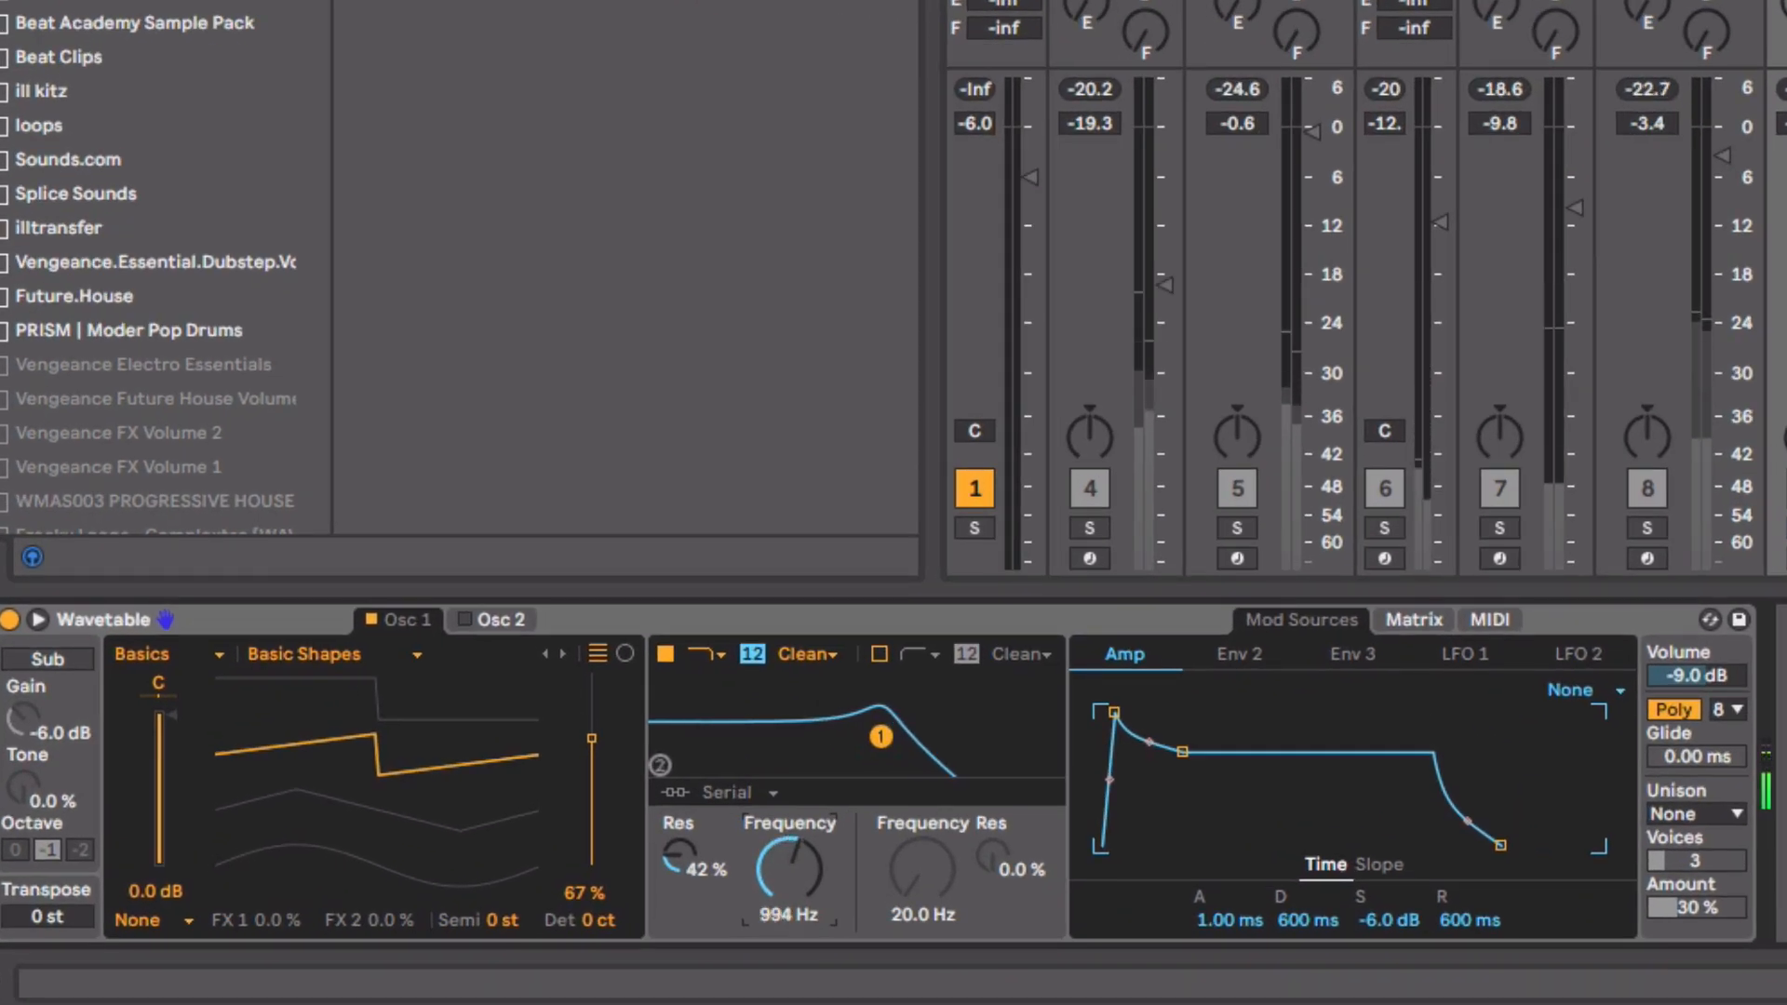
mouse_move(782, 868)
left_mouse_down()
mouse_move(782, 838)
mouse_move(781, 892)
left_mouse_up()
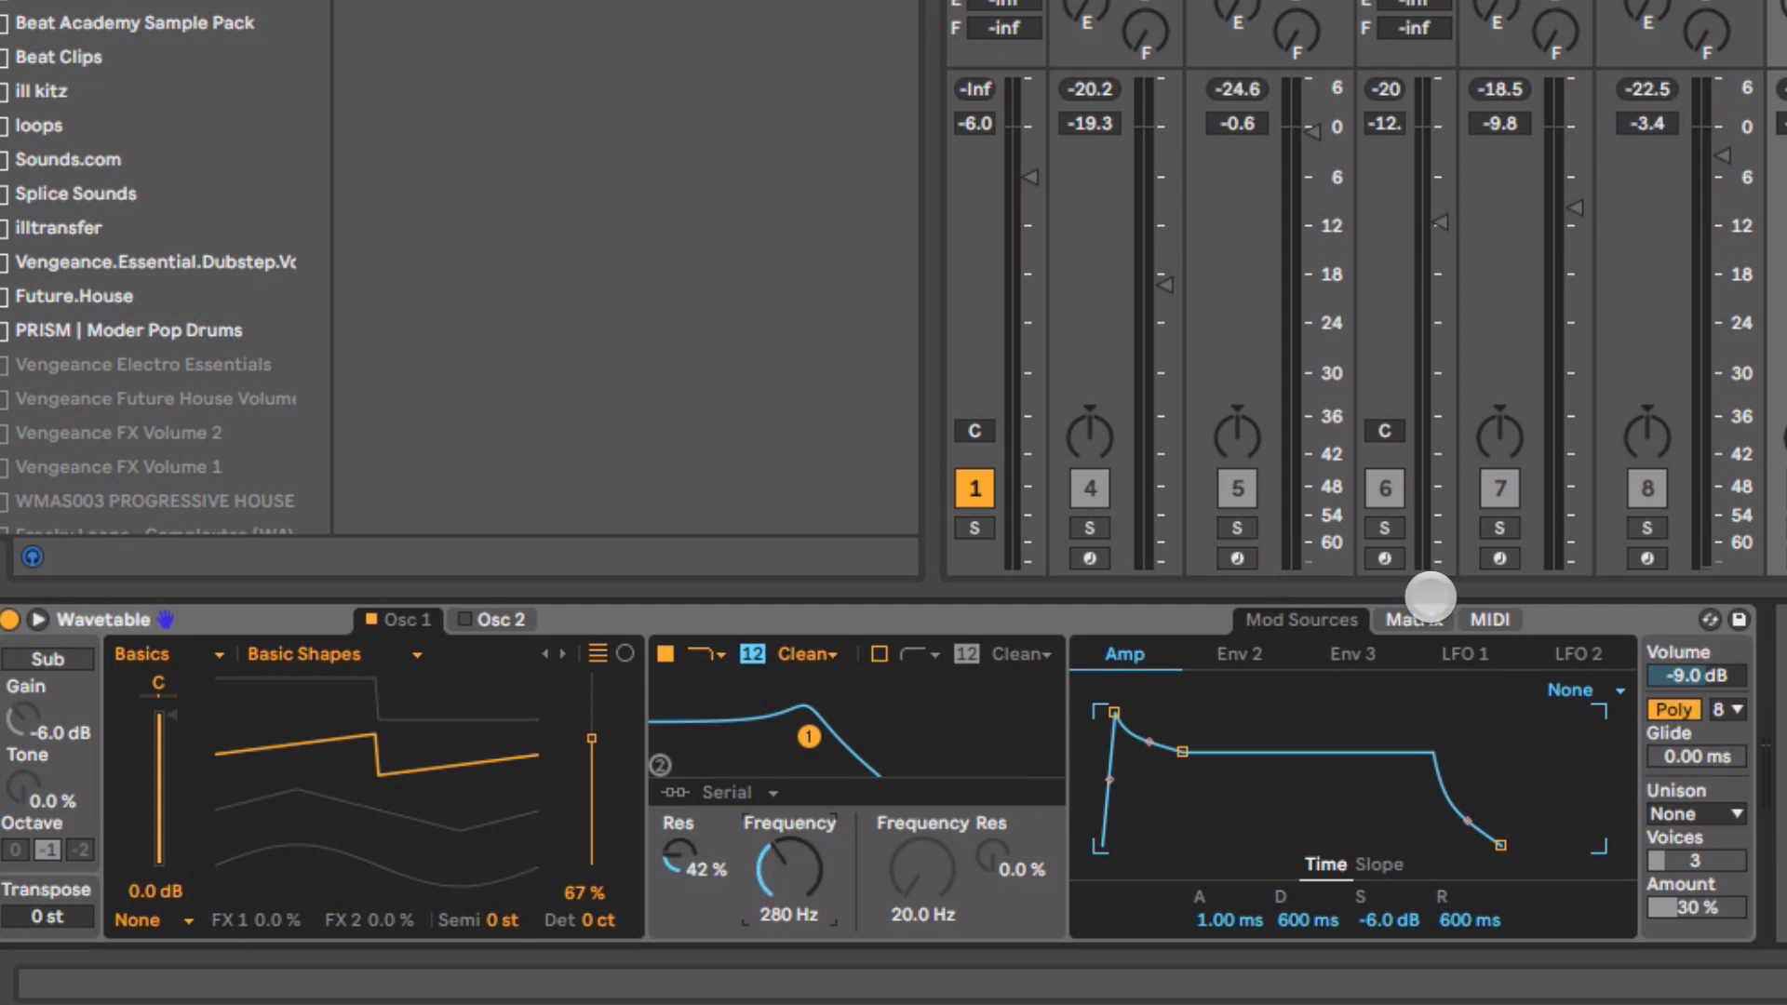
- Route Env 2 to Filter 1 Freq at 41 and set it to 36.4 ms attack, 2.75 s decay, 20% sustain and 2.75 s release
left_click(1417, 618)
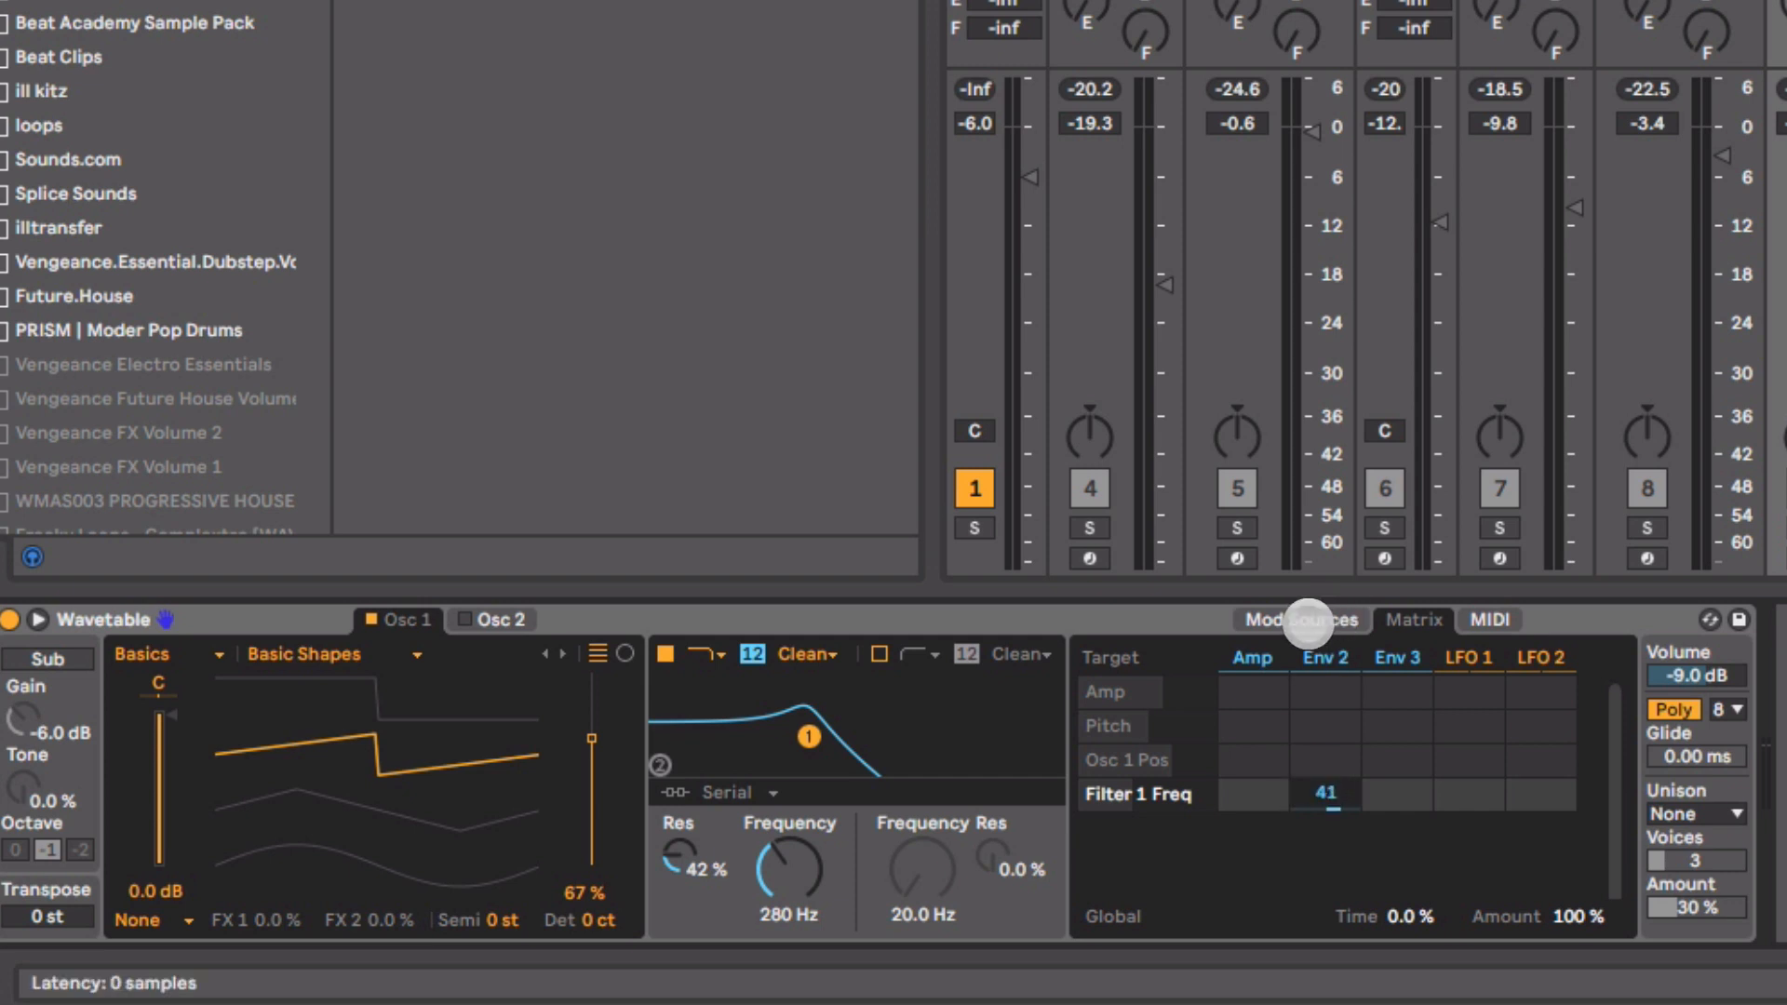
left_click(1304, 619)
left_click(1254, 654)
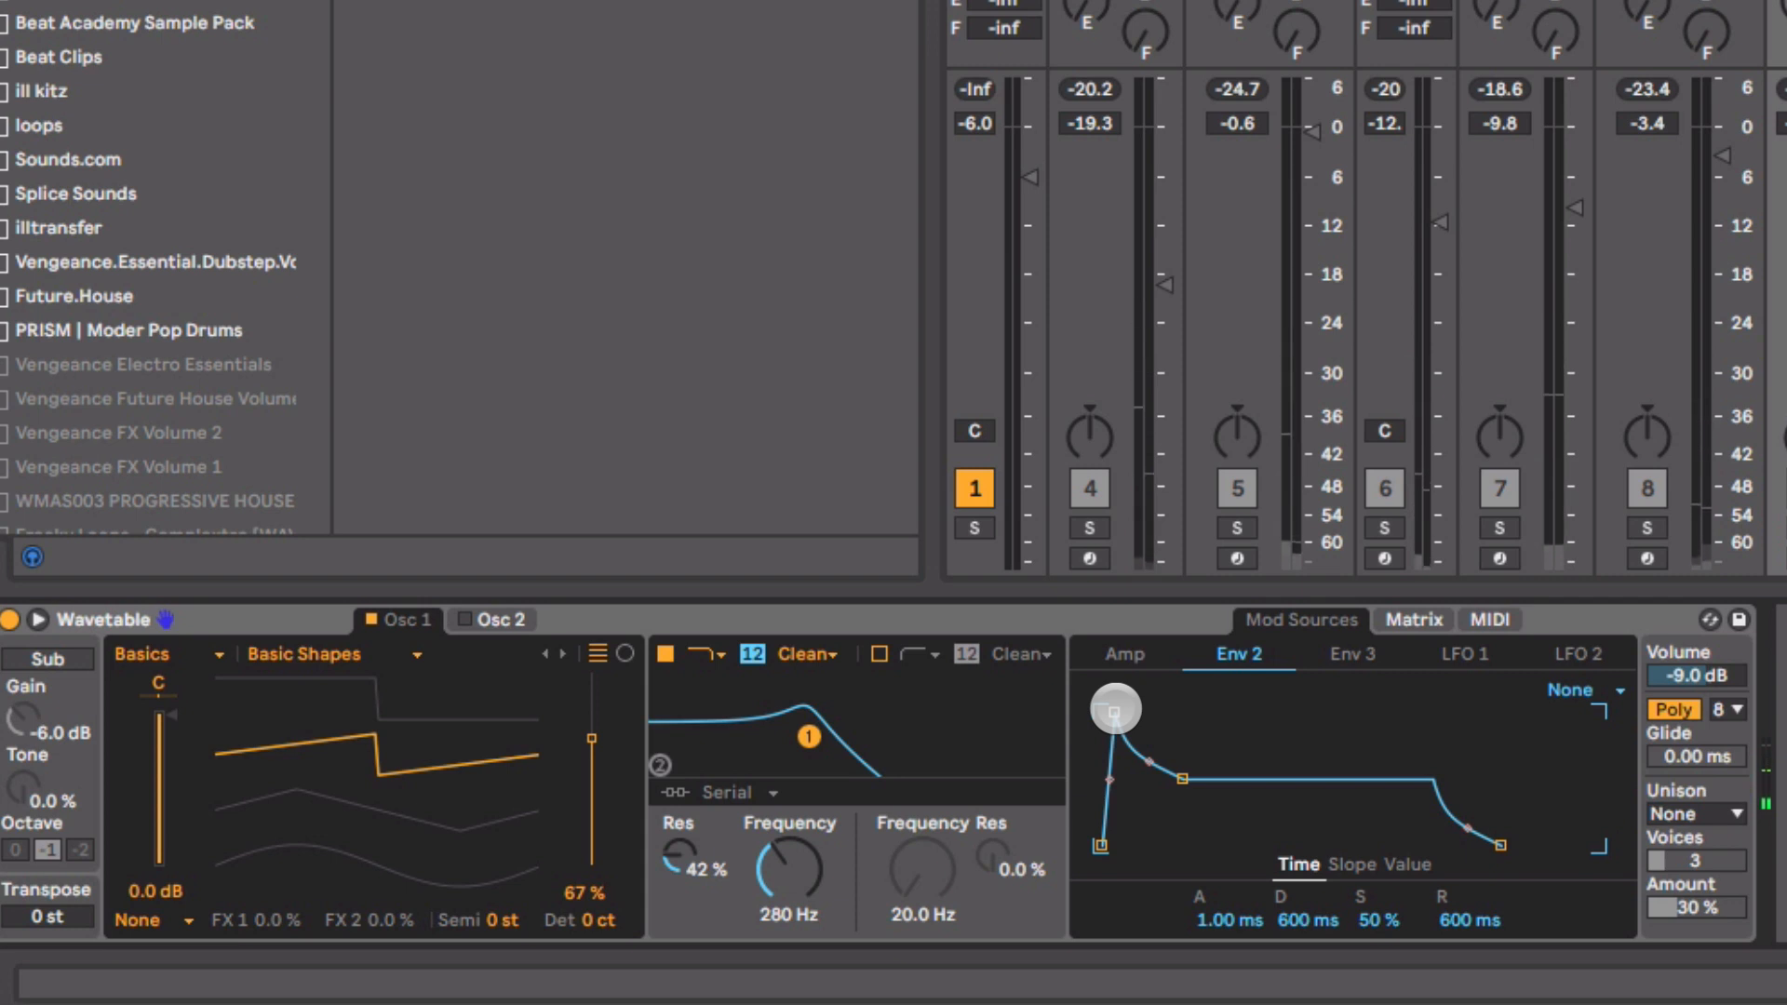
left_click_drag(1115, 711, 1136, 713)
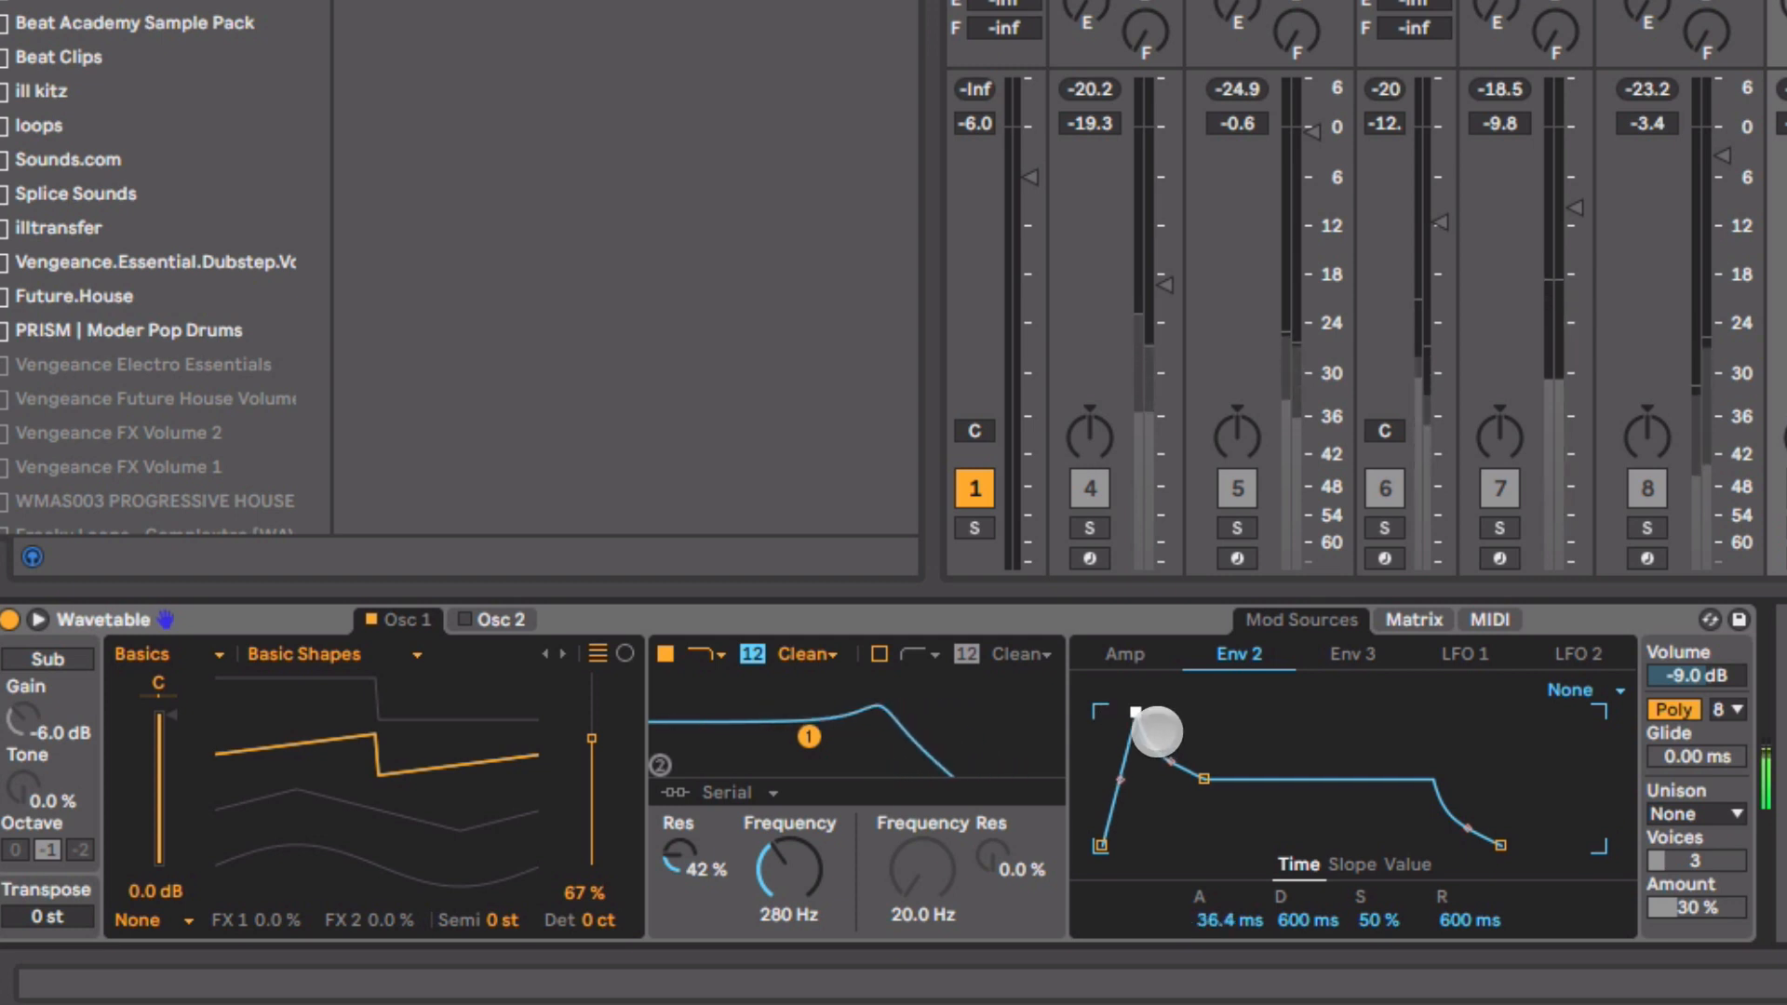
left_click_drag(1502, 847, 1520, 843)
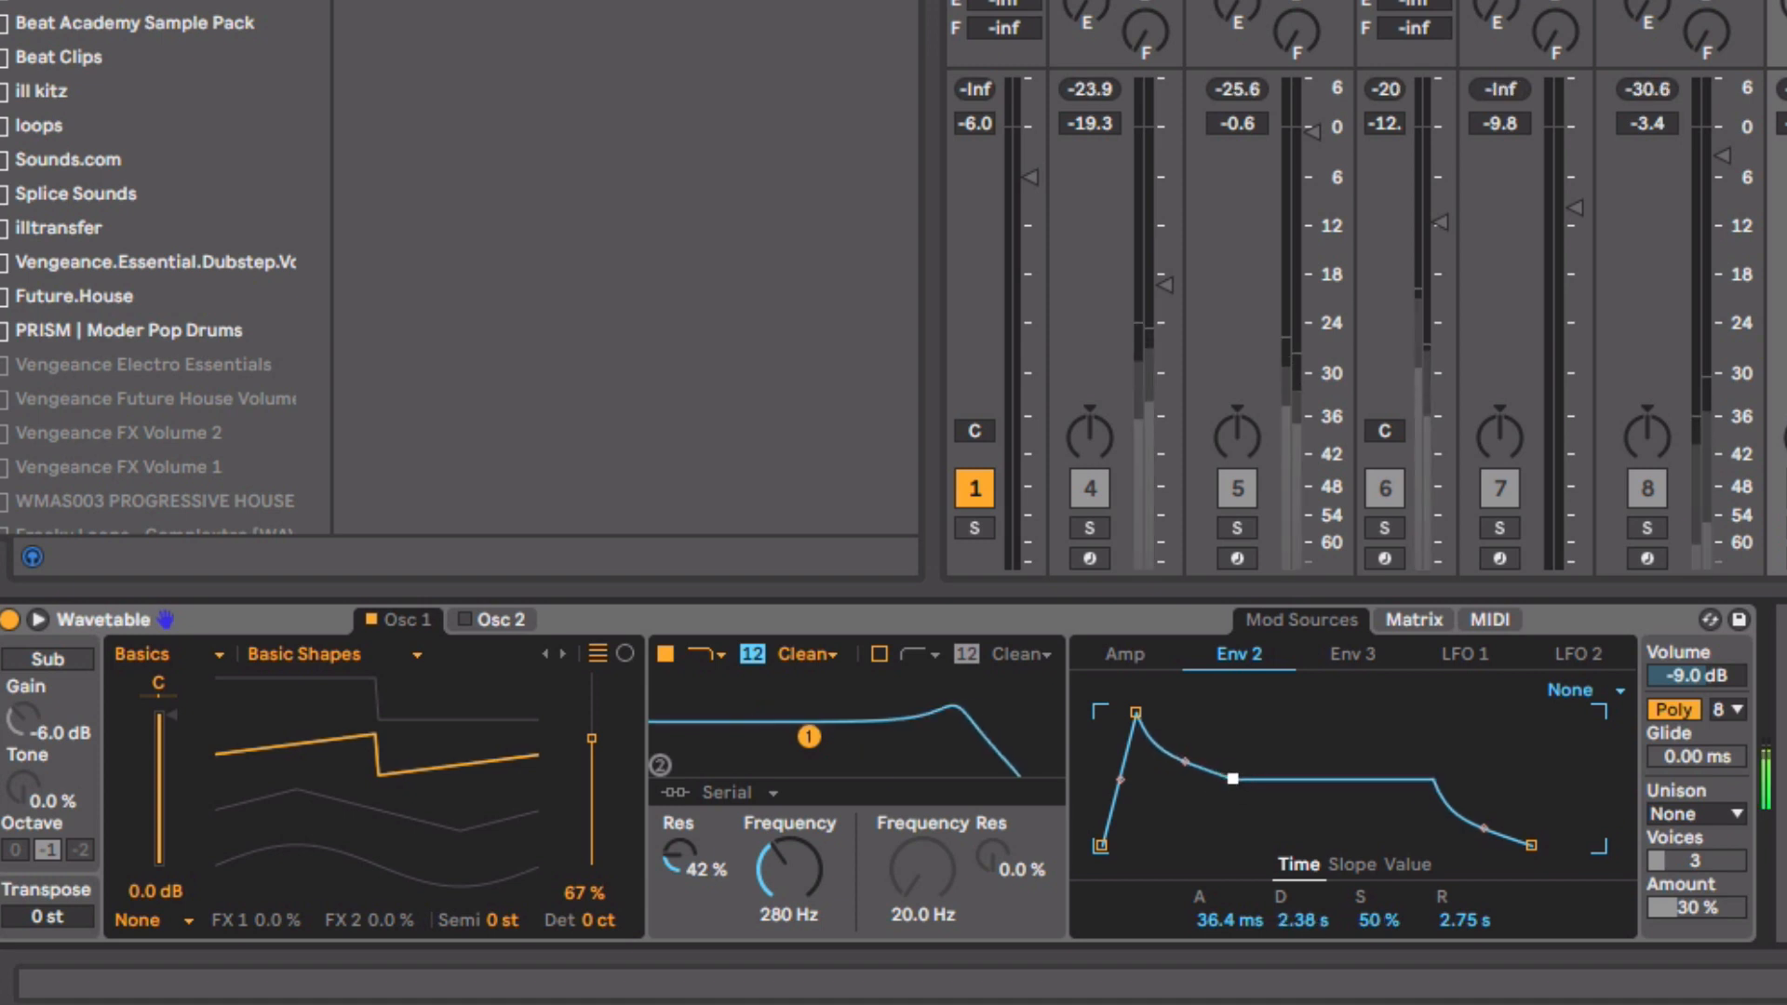
left_click_drag(1234, 780, 1234, 818)
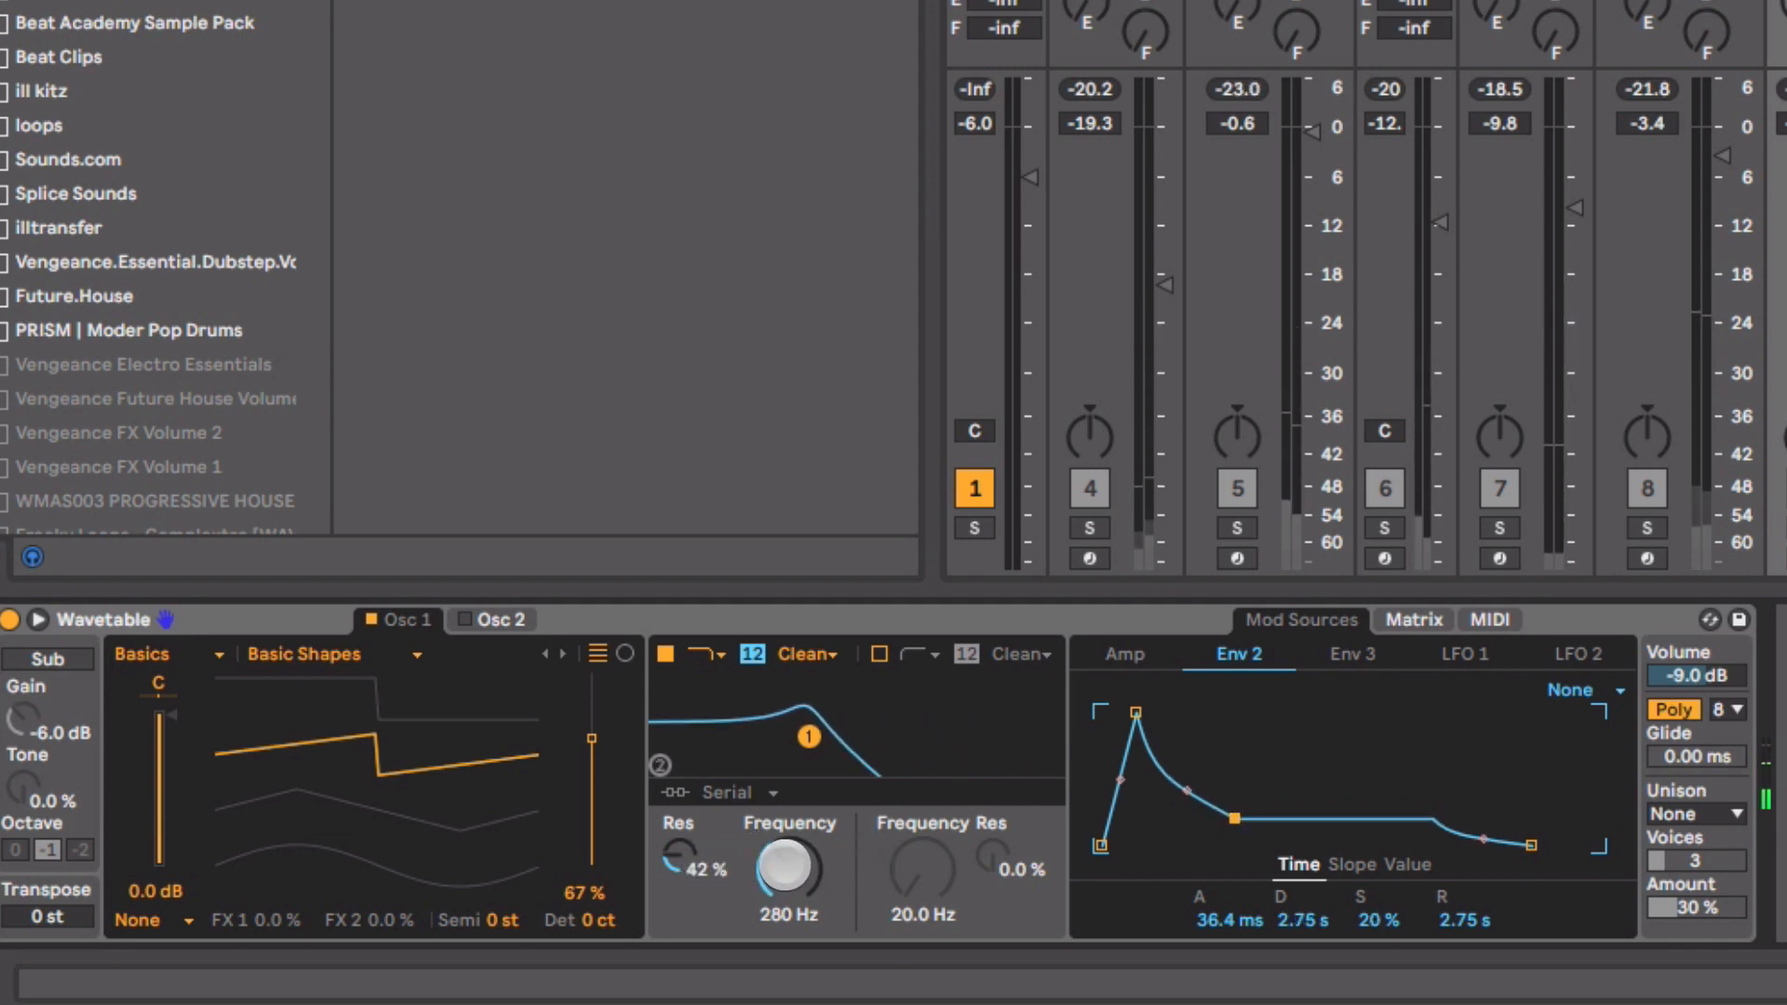
- Retune Wavetable's Filter 1 frequency to 181 Hz while playing the chords
left_click_drag(790, 864, 789, 883)
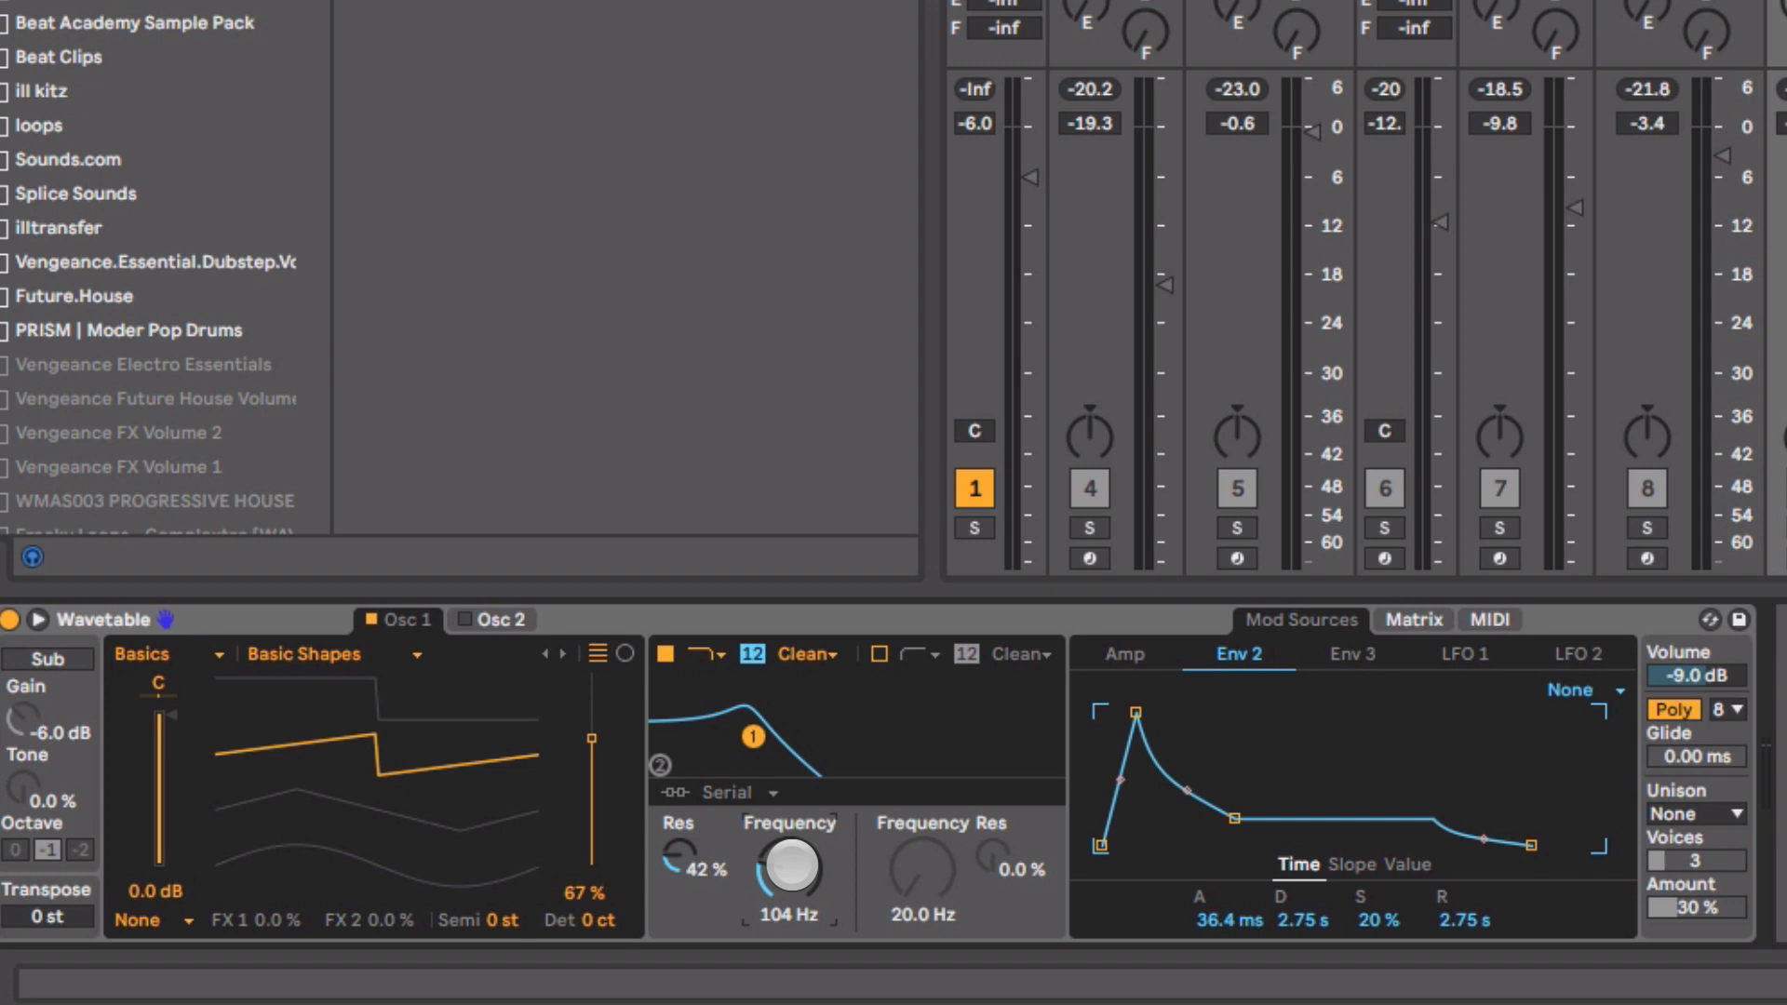
key("space")
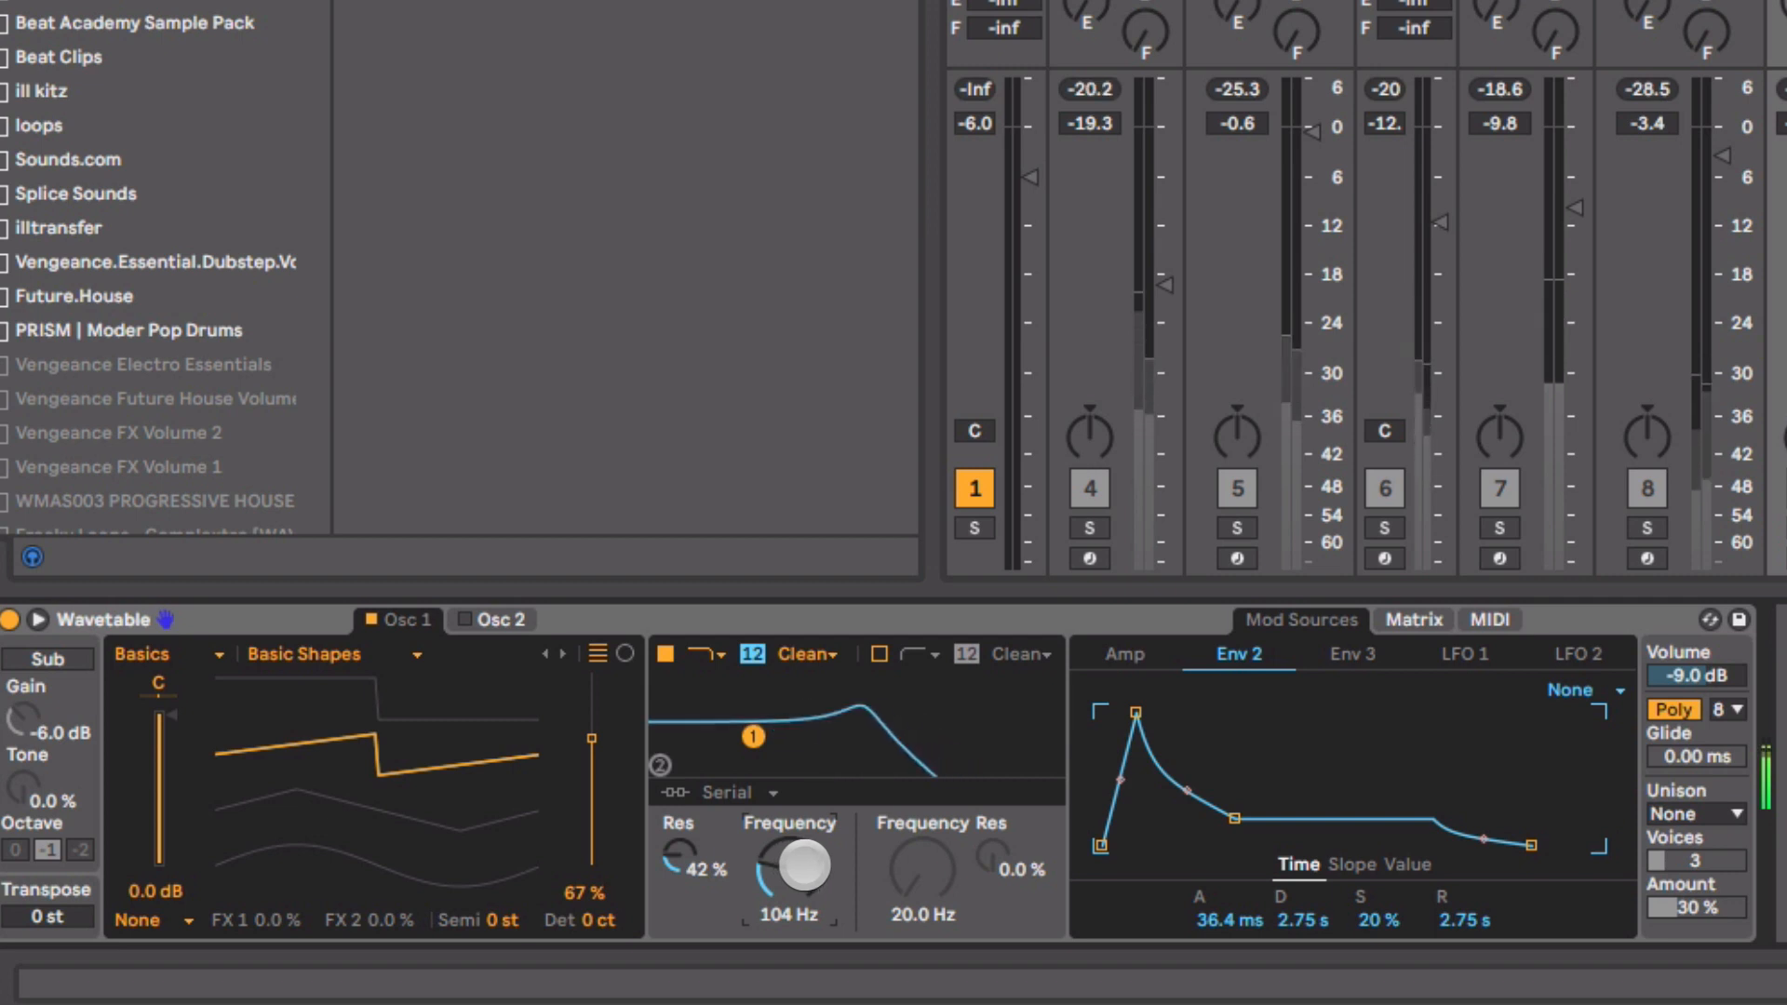
left_click_drag(797, 864, 796, 835)
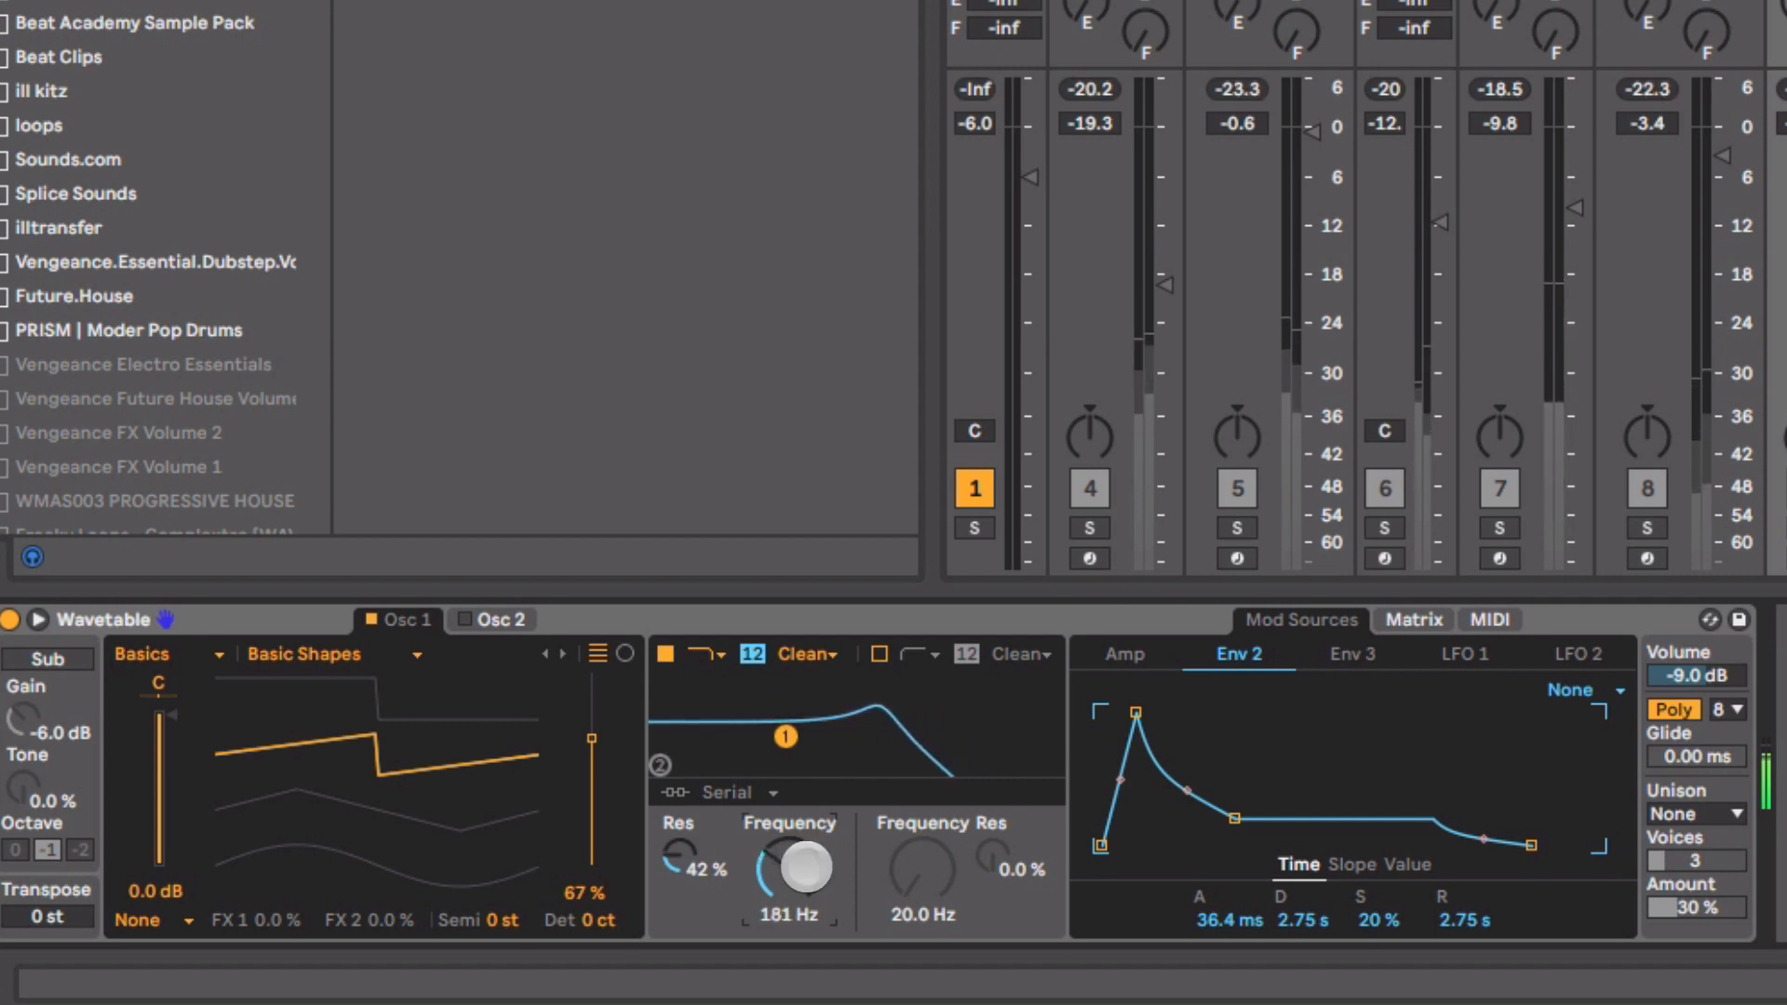
- Enable Osc 2 with Basic Shapes at 70% position, 12 semitones up and -8.0 dB gain, and return to Osc 1
left_click(510, 619)
left_click(464, 619)
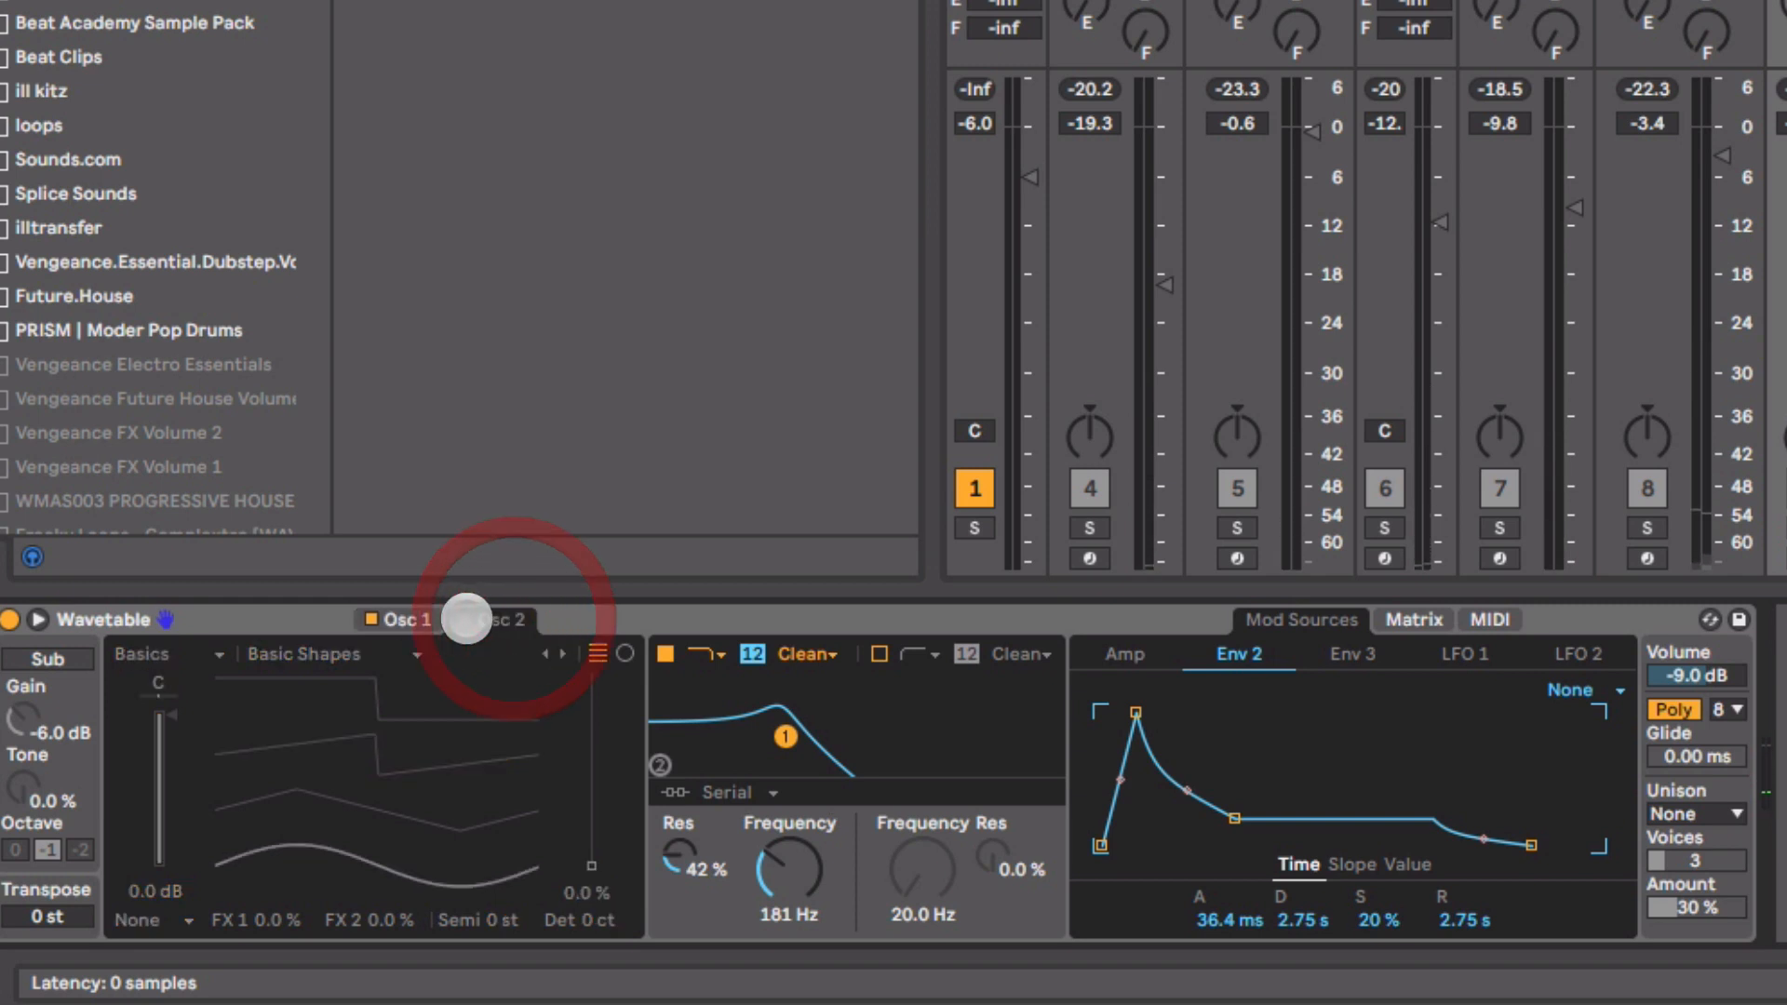
left_click_drag(436, 842, 435, 750)
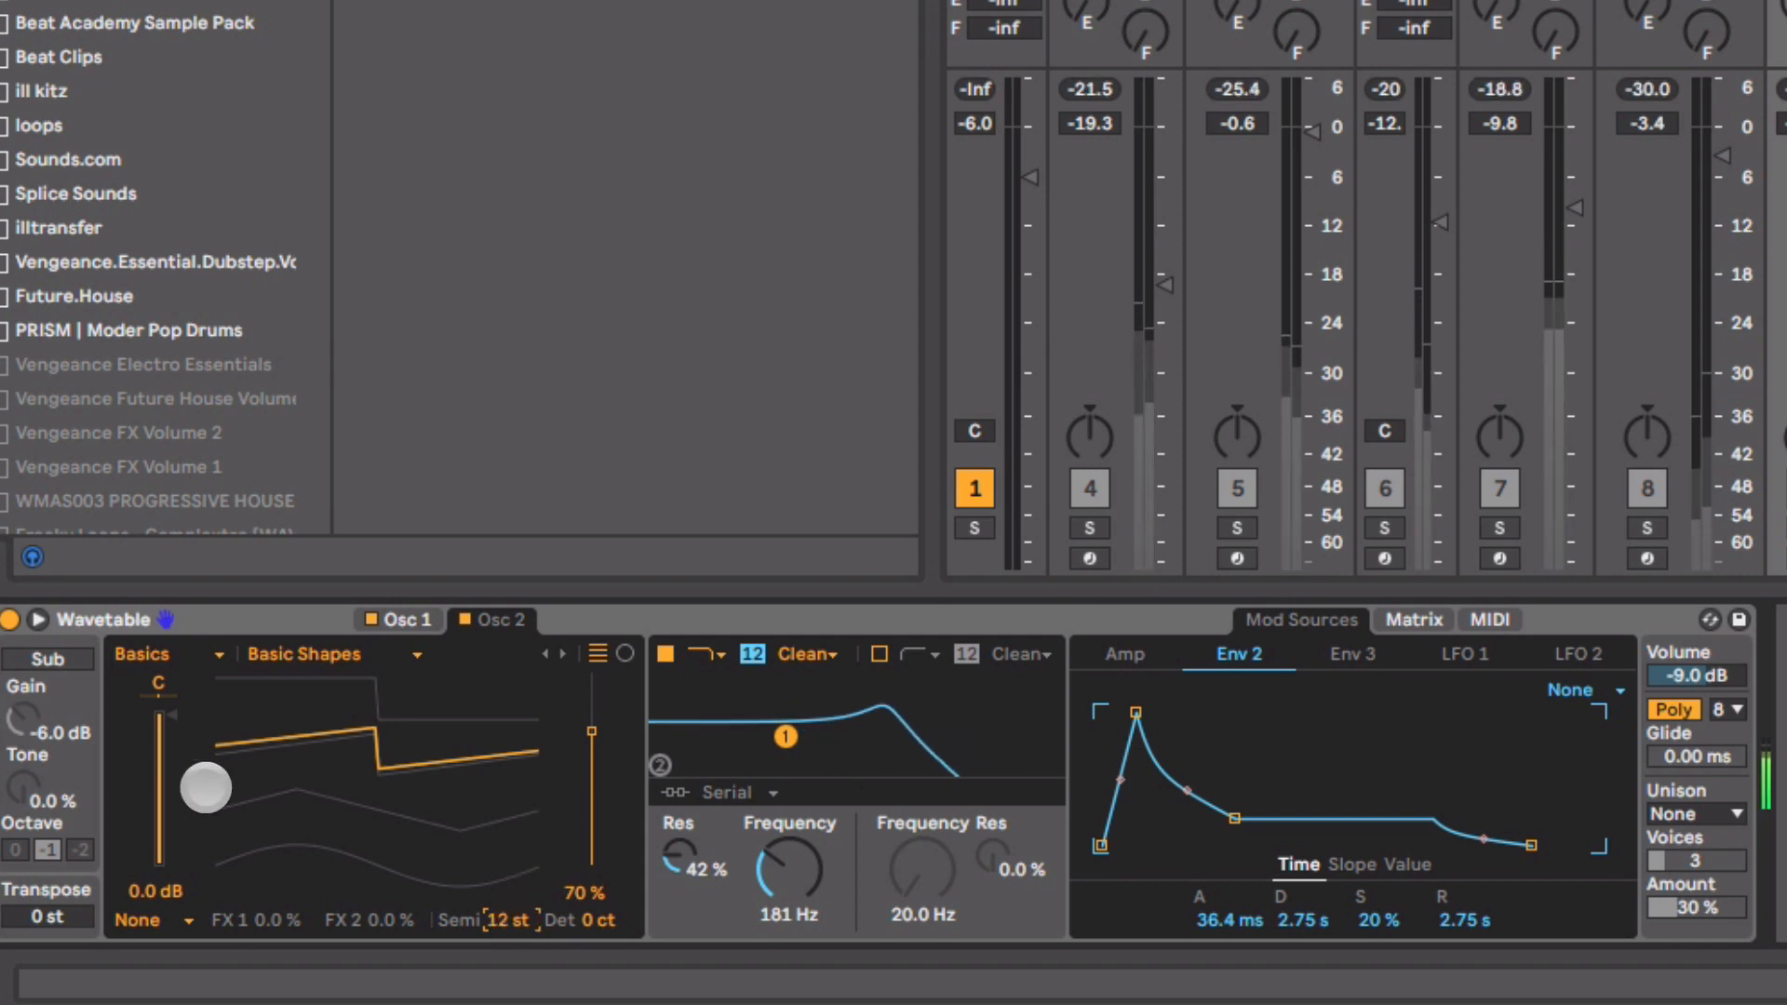
left_click_drag(163, 743, 164, 808)
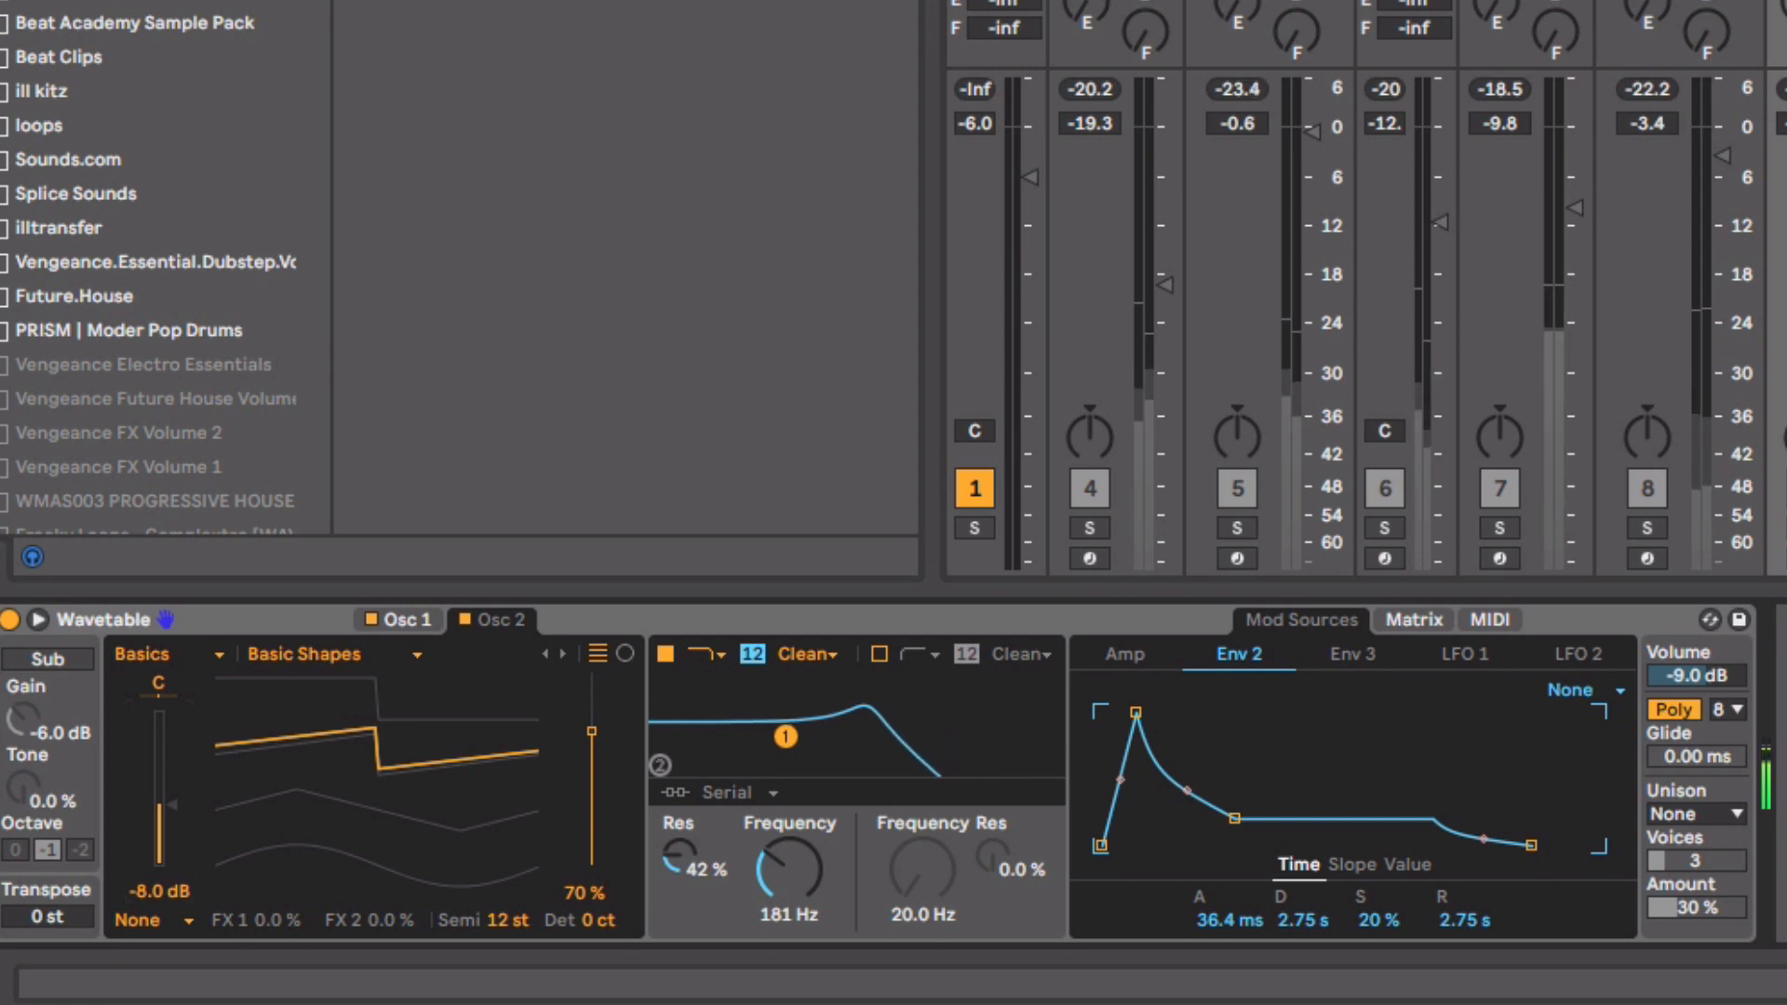
left_click(411, 619)
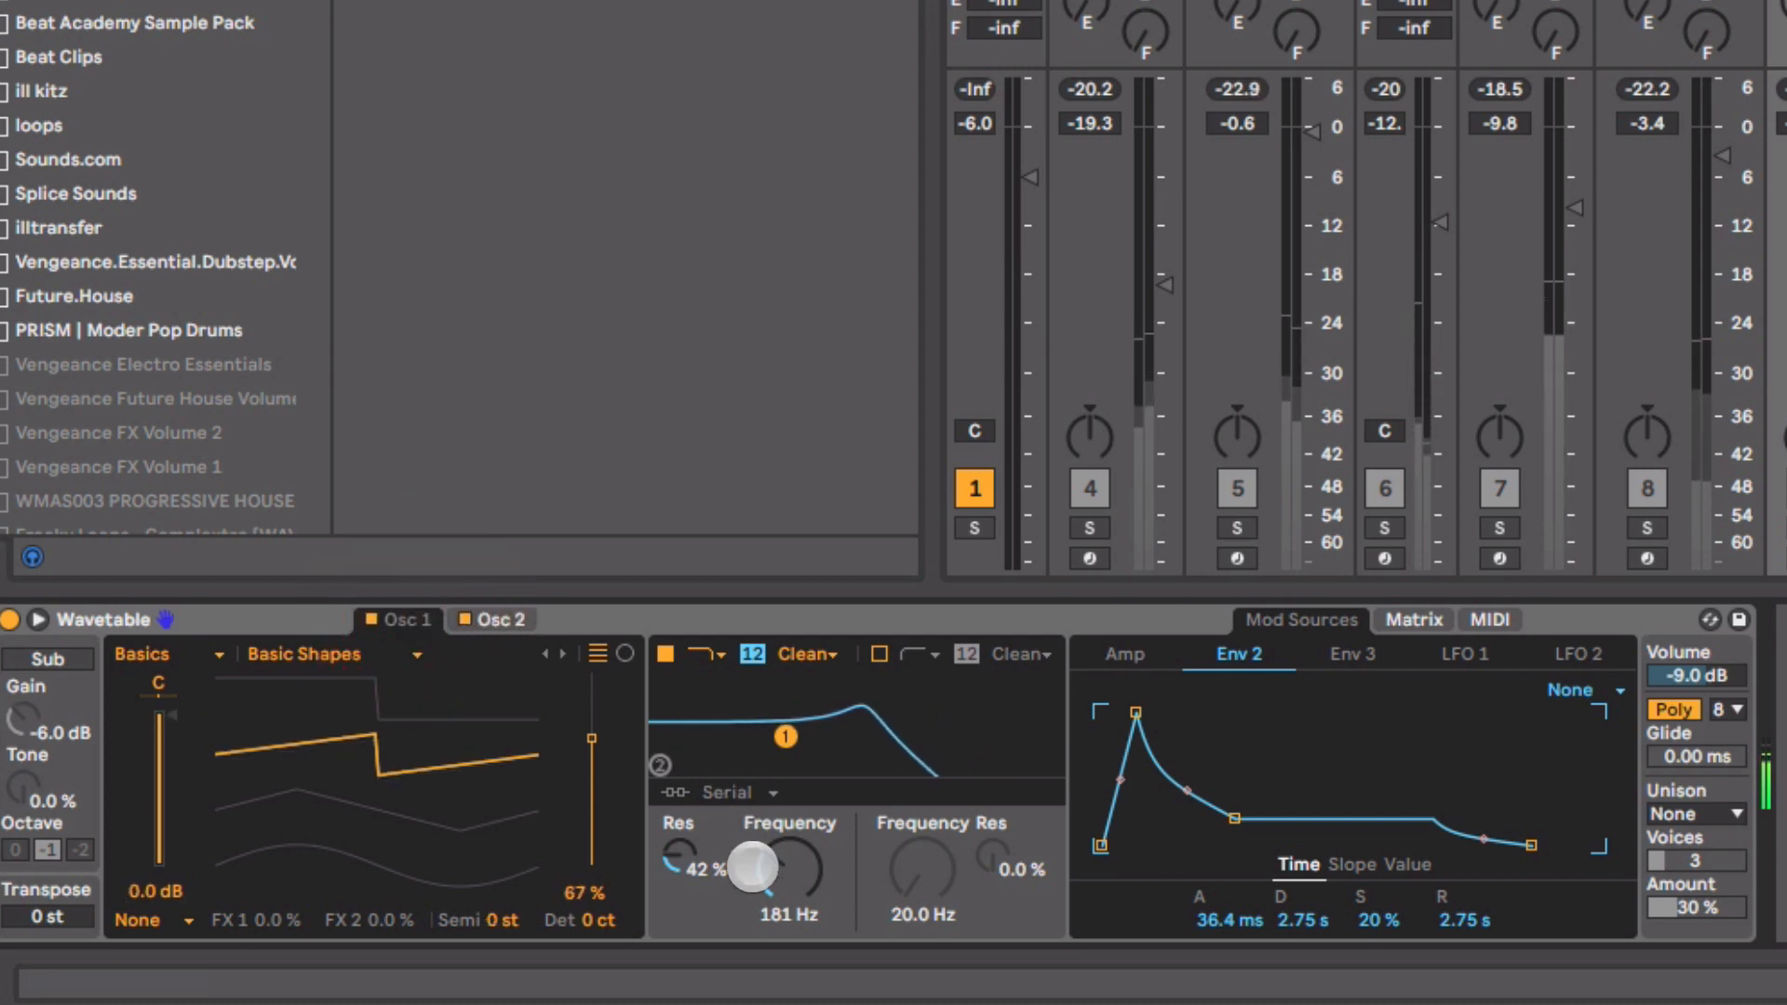
- Set Filter 1's frequency to 265 Hz and shape the Amp envelope with 3.38 s decay and -35 dB sustain
left_click_drag(806, 879, 807, 860)
left_click(1126, 652)
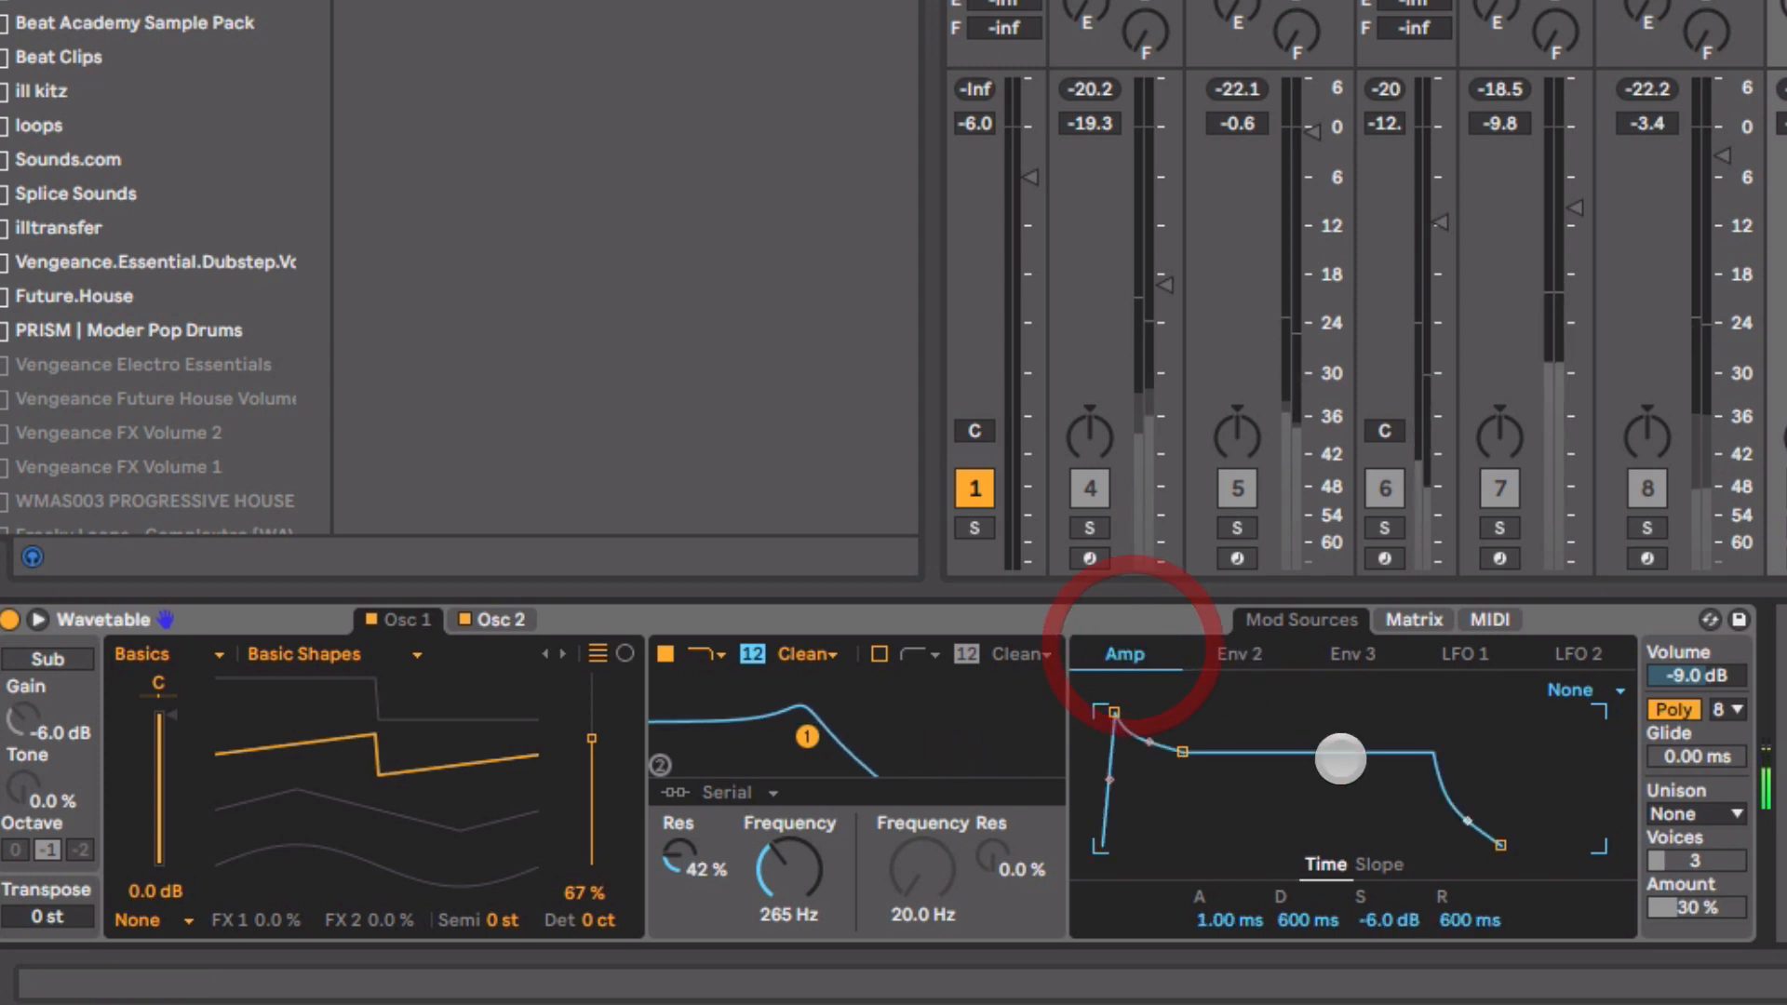
left_click_drag(1186, 753, 1221, 827)
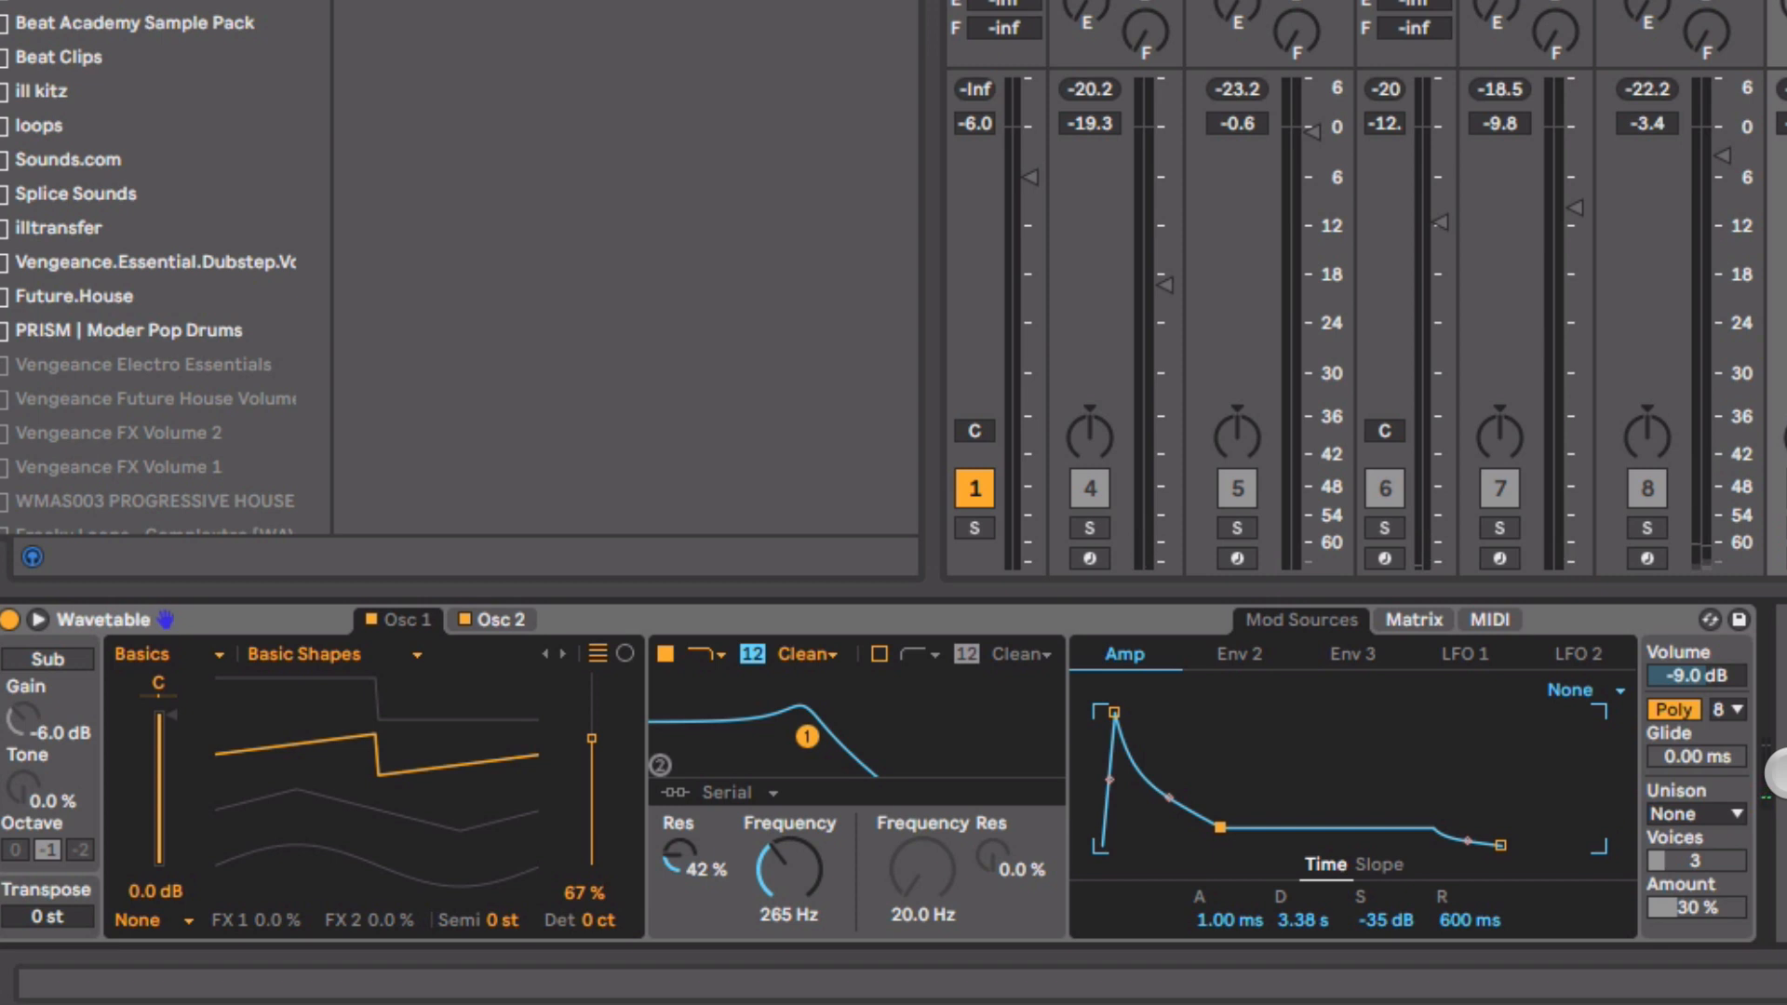
- Set Wavetable's unison mode to Classic with 8 voices and 16% amount
left_click(1725, 809)
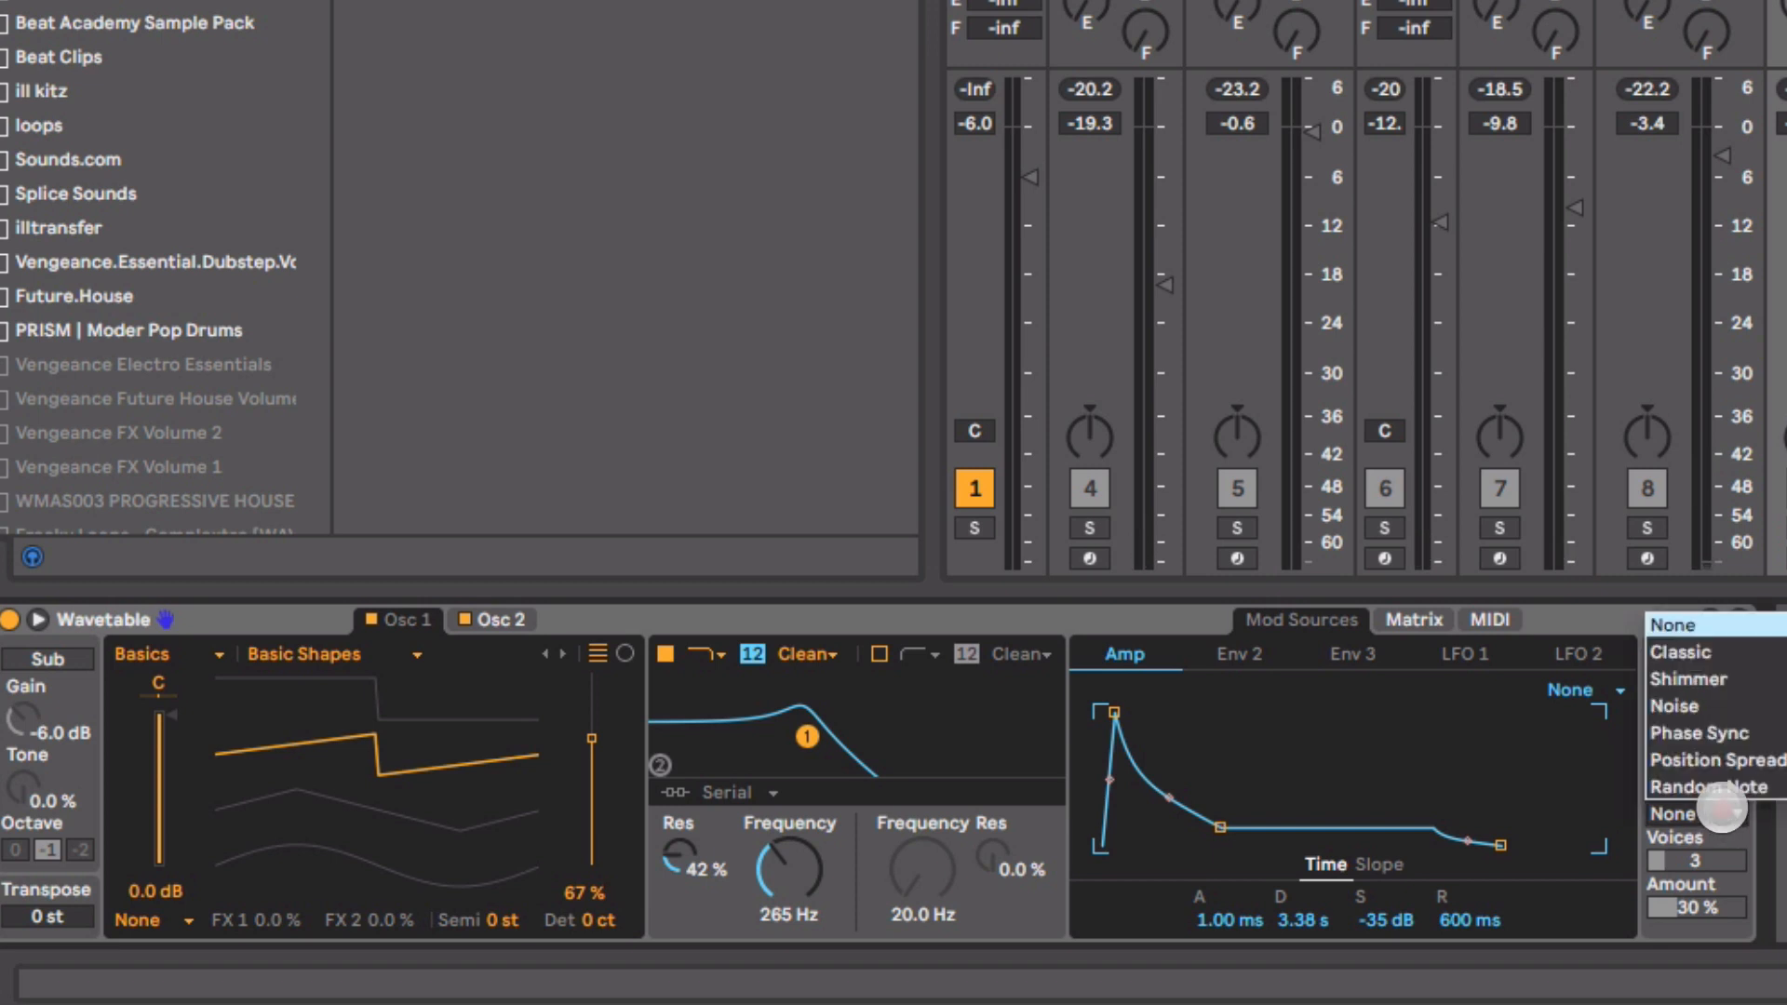
left_click(1737, 650)
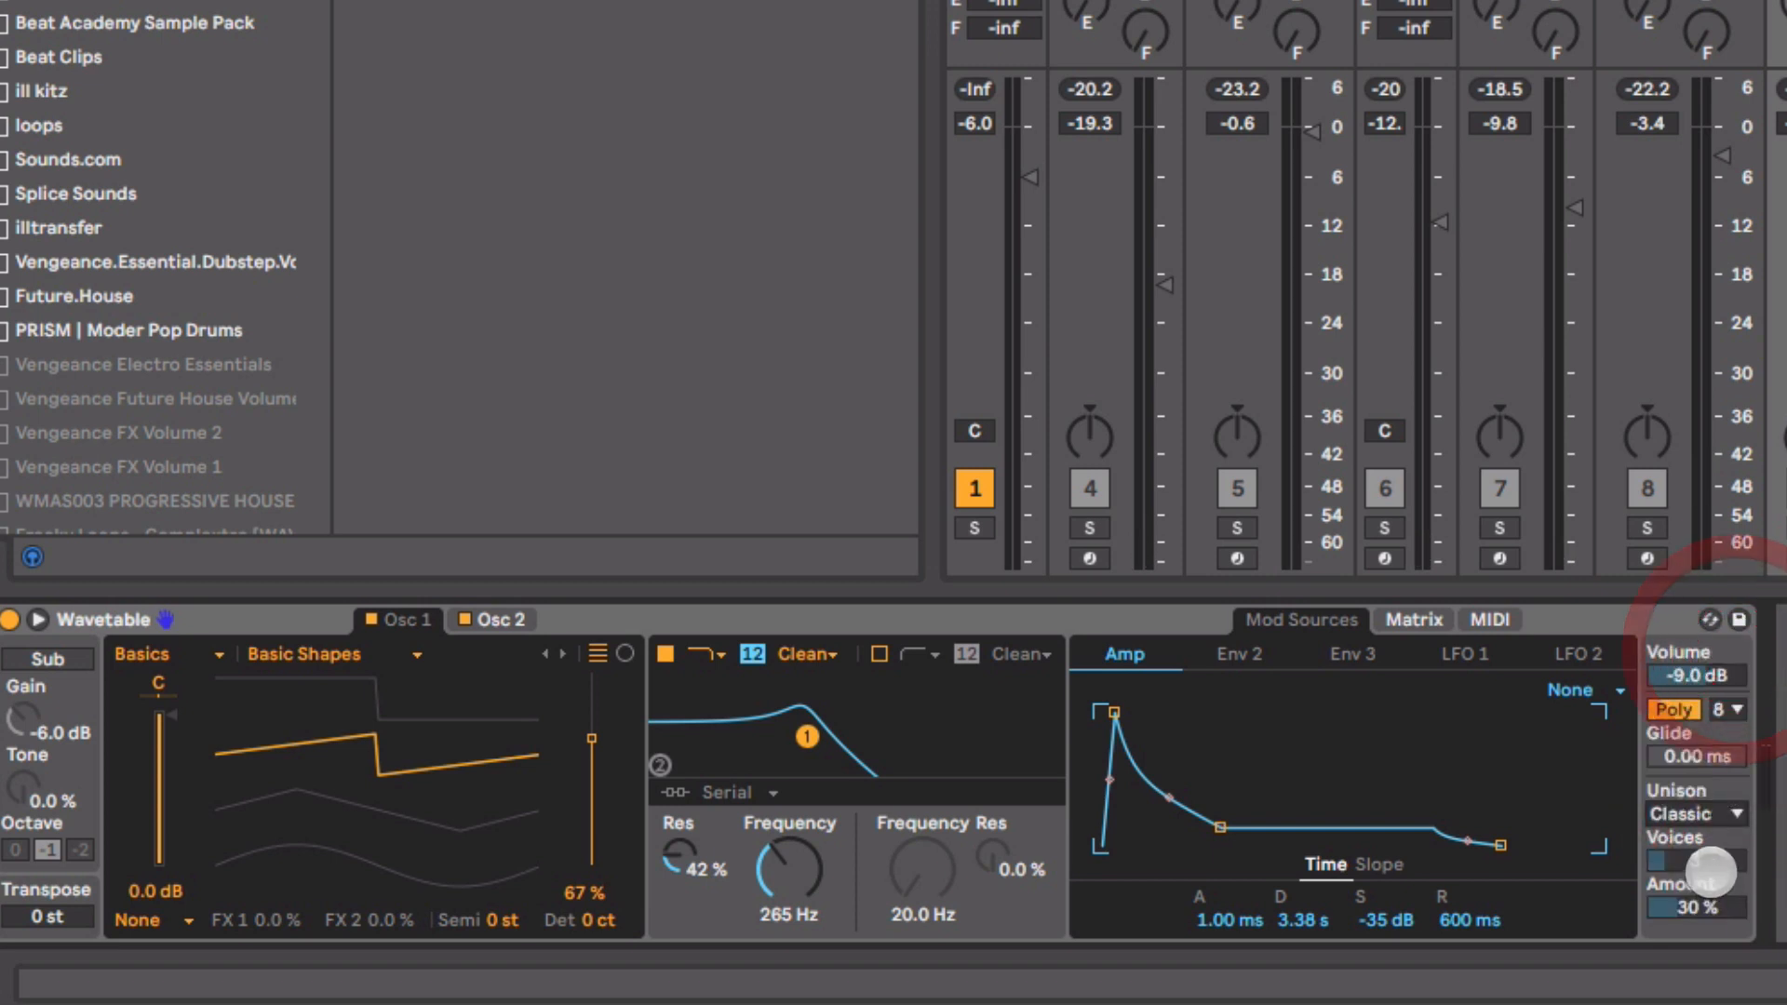
left_click_drag(1715, 857, 1716, 842)
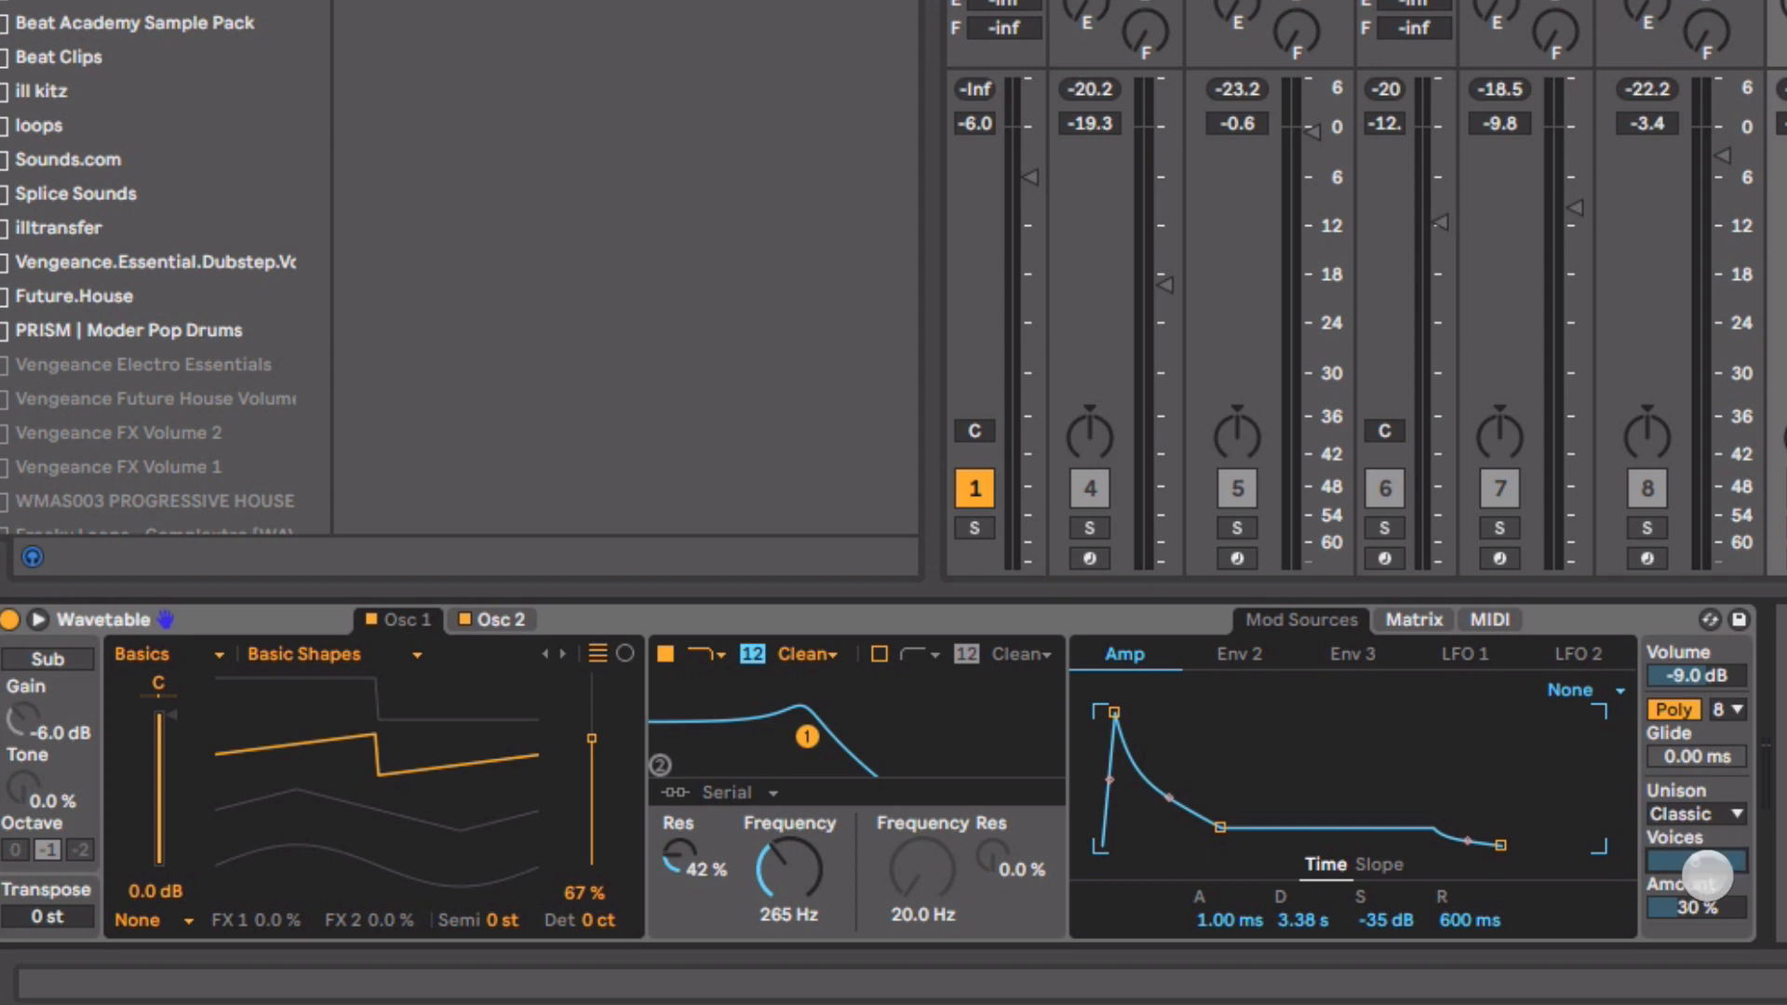
left_click_drag(1707, 905, 1707, 909)
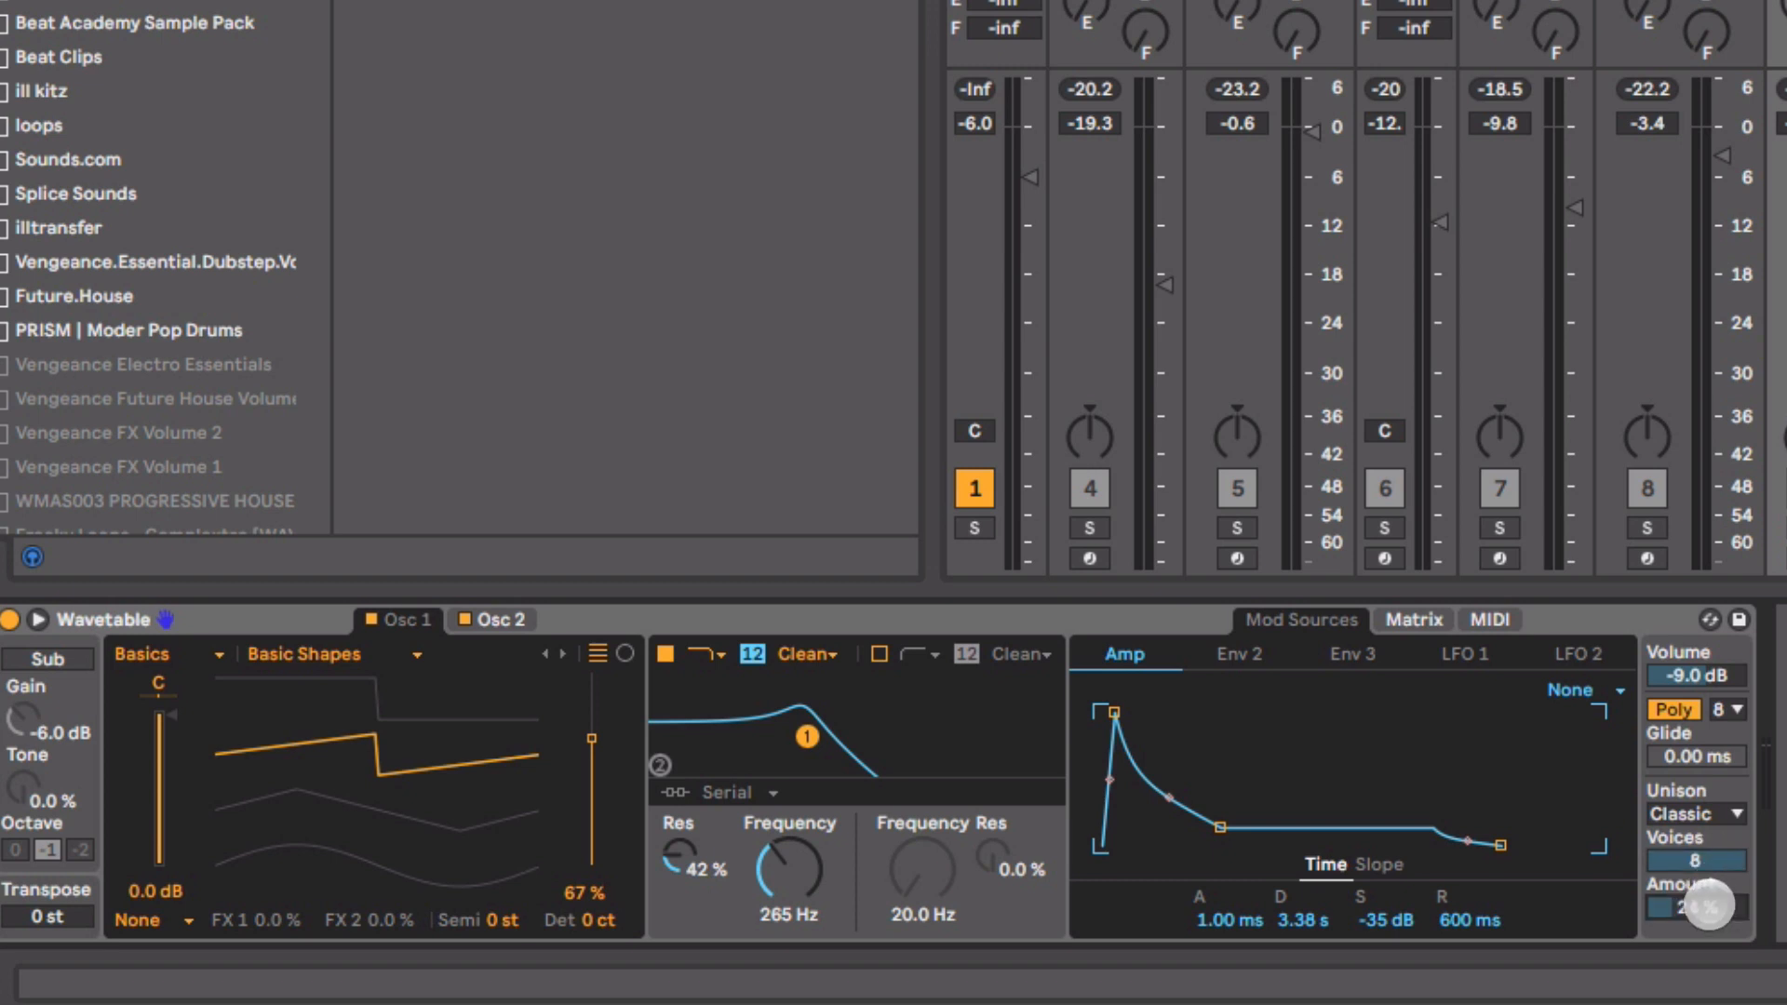
key("space")
mouse_move(1709, 905)
left_mouse_down()
mouse_move(1709, 888)
mouse_move(1709, 923)
mouse_move(1710, 904)
left_mouse_up()
- Set the Amp release to 259 ms and Filter 1 to 46% resonance and 331 Hz frequency during playback
mouse_move(1500, 845)
left_mouse_down()
mouse_move(1464, 847)
mouse_move(1488, 845)
left_mouse_up()
mouse_move(780, 887)
left_mouse_down()
mouse_move(780, 868)
mouse_move(780, 899)
left_mouse_up()
left_click_drag(680, 863, 680, 854)
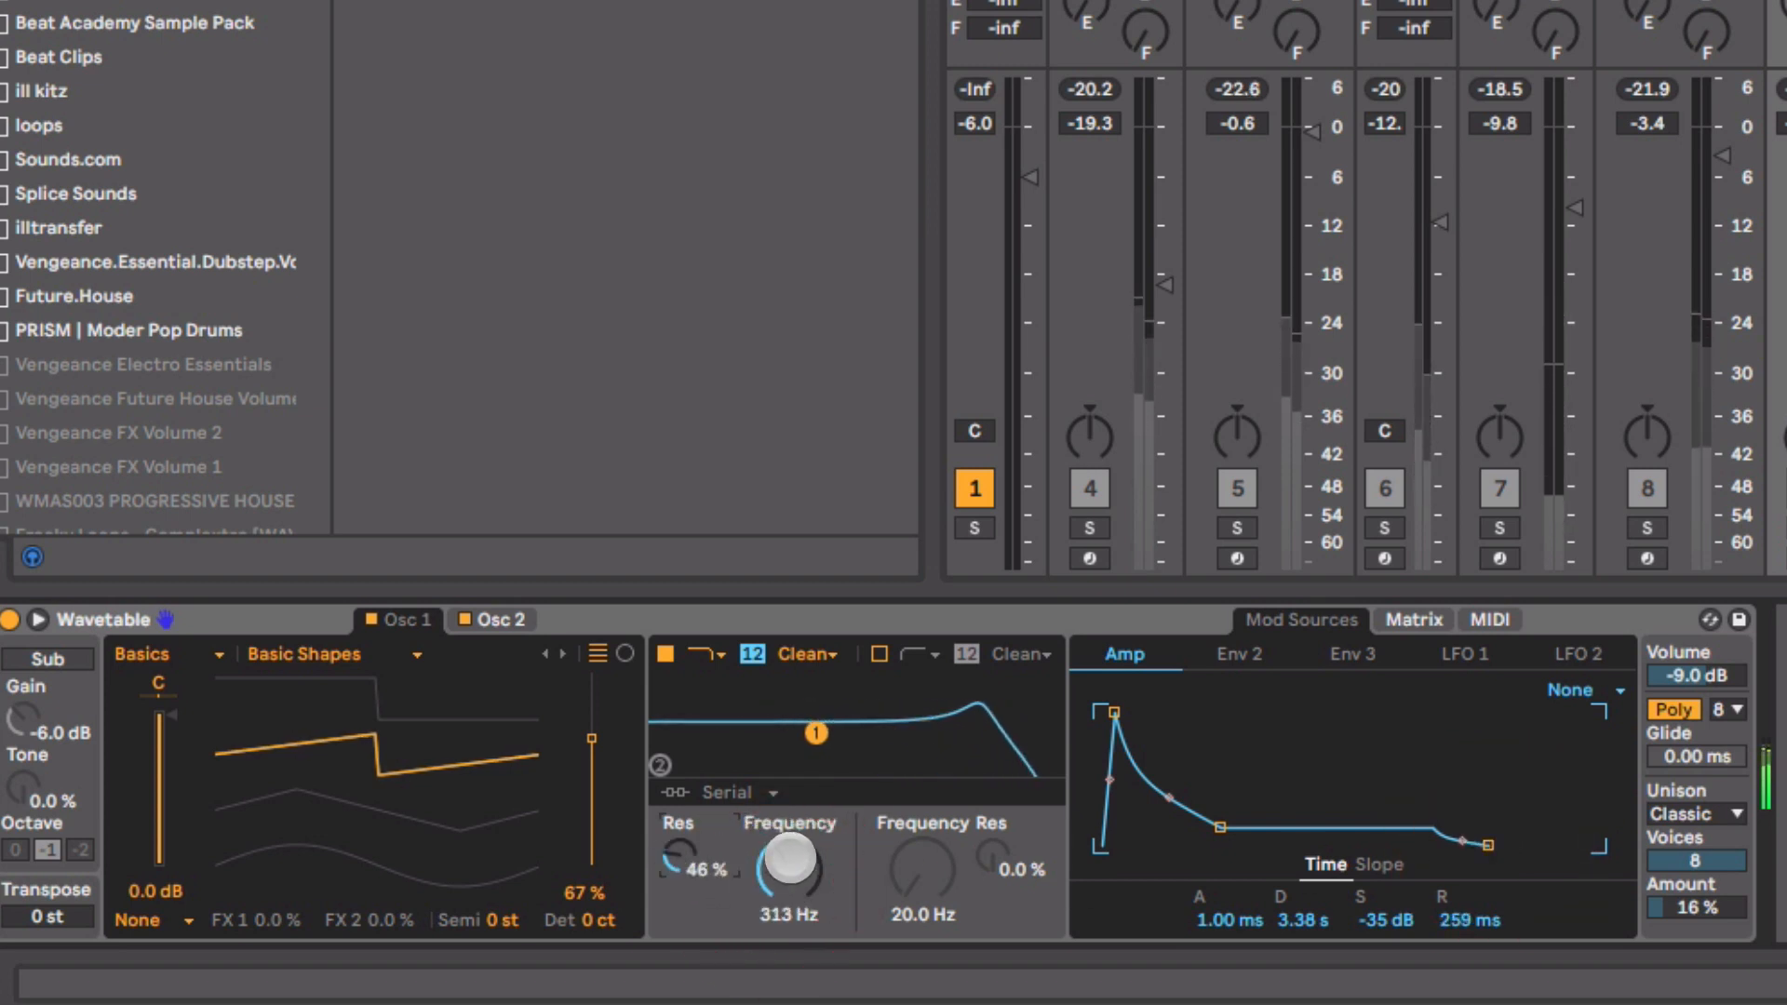
left_click_drag(789, 861, 790, 857)
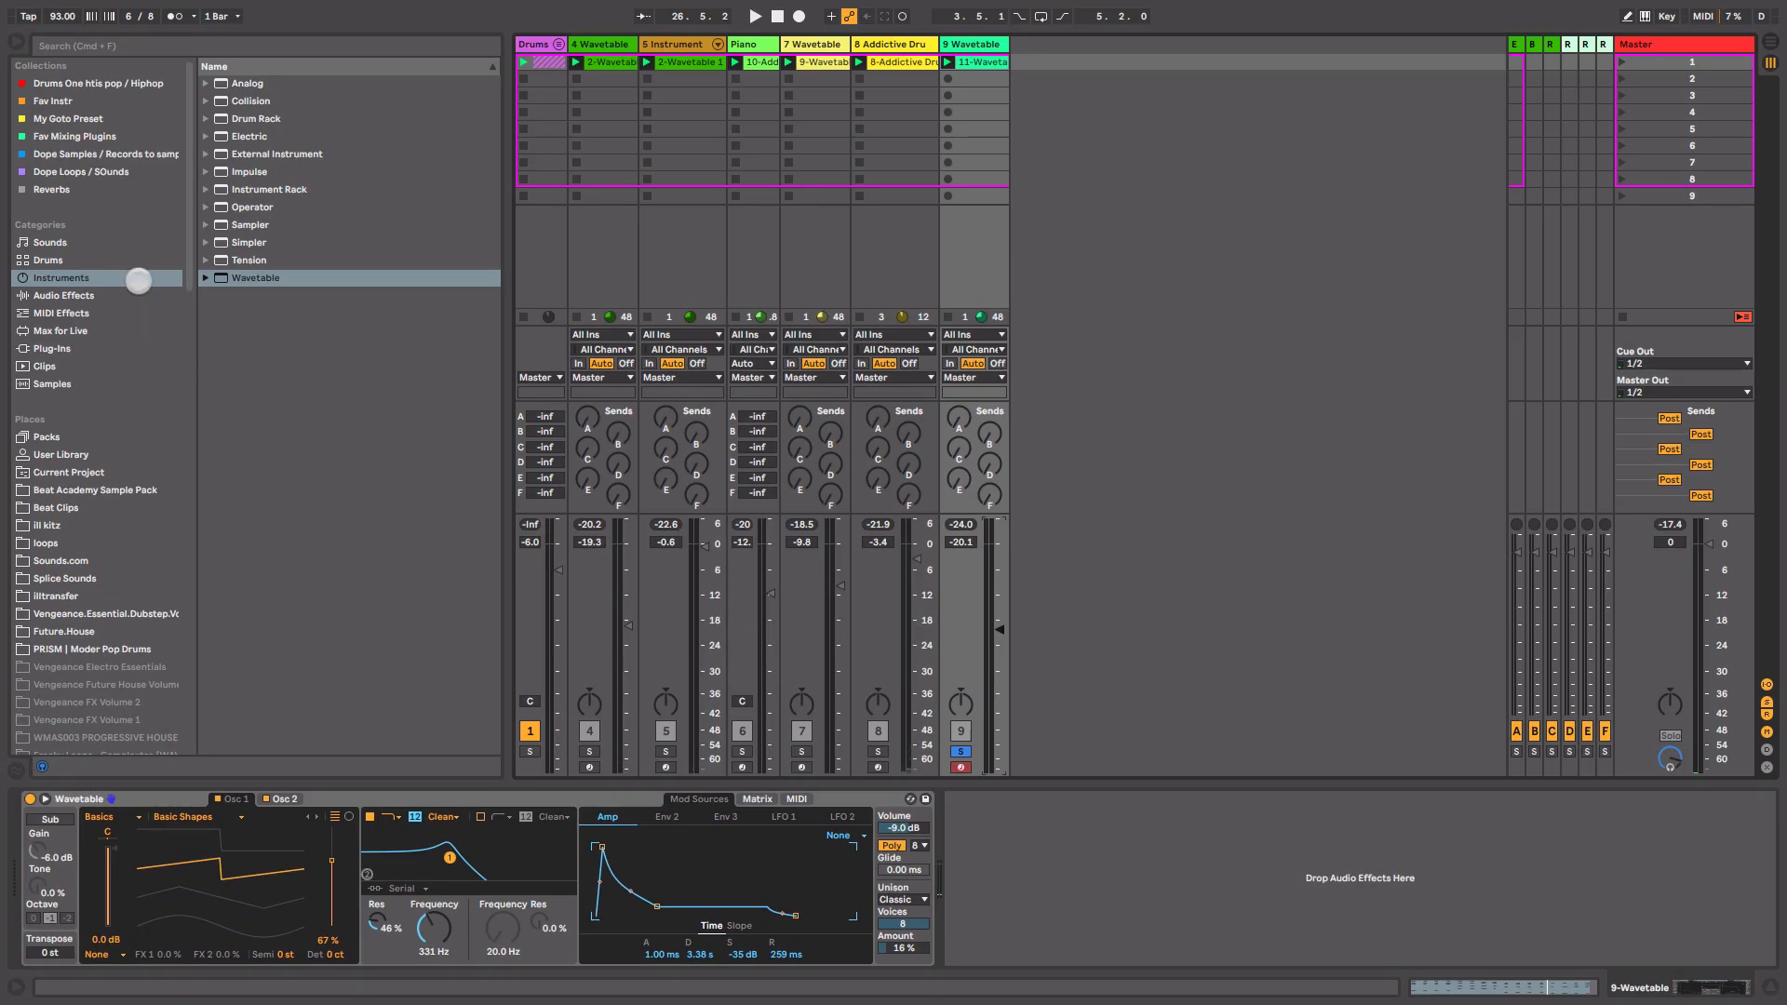
- Add a Reverb after Wavetable on track 9 and set its Dry/Wet to 40%
left_click(117, 294)
scroll(352, 394, "down", 1)
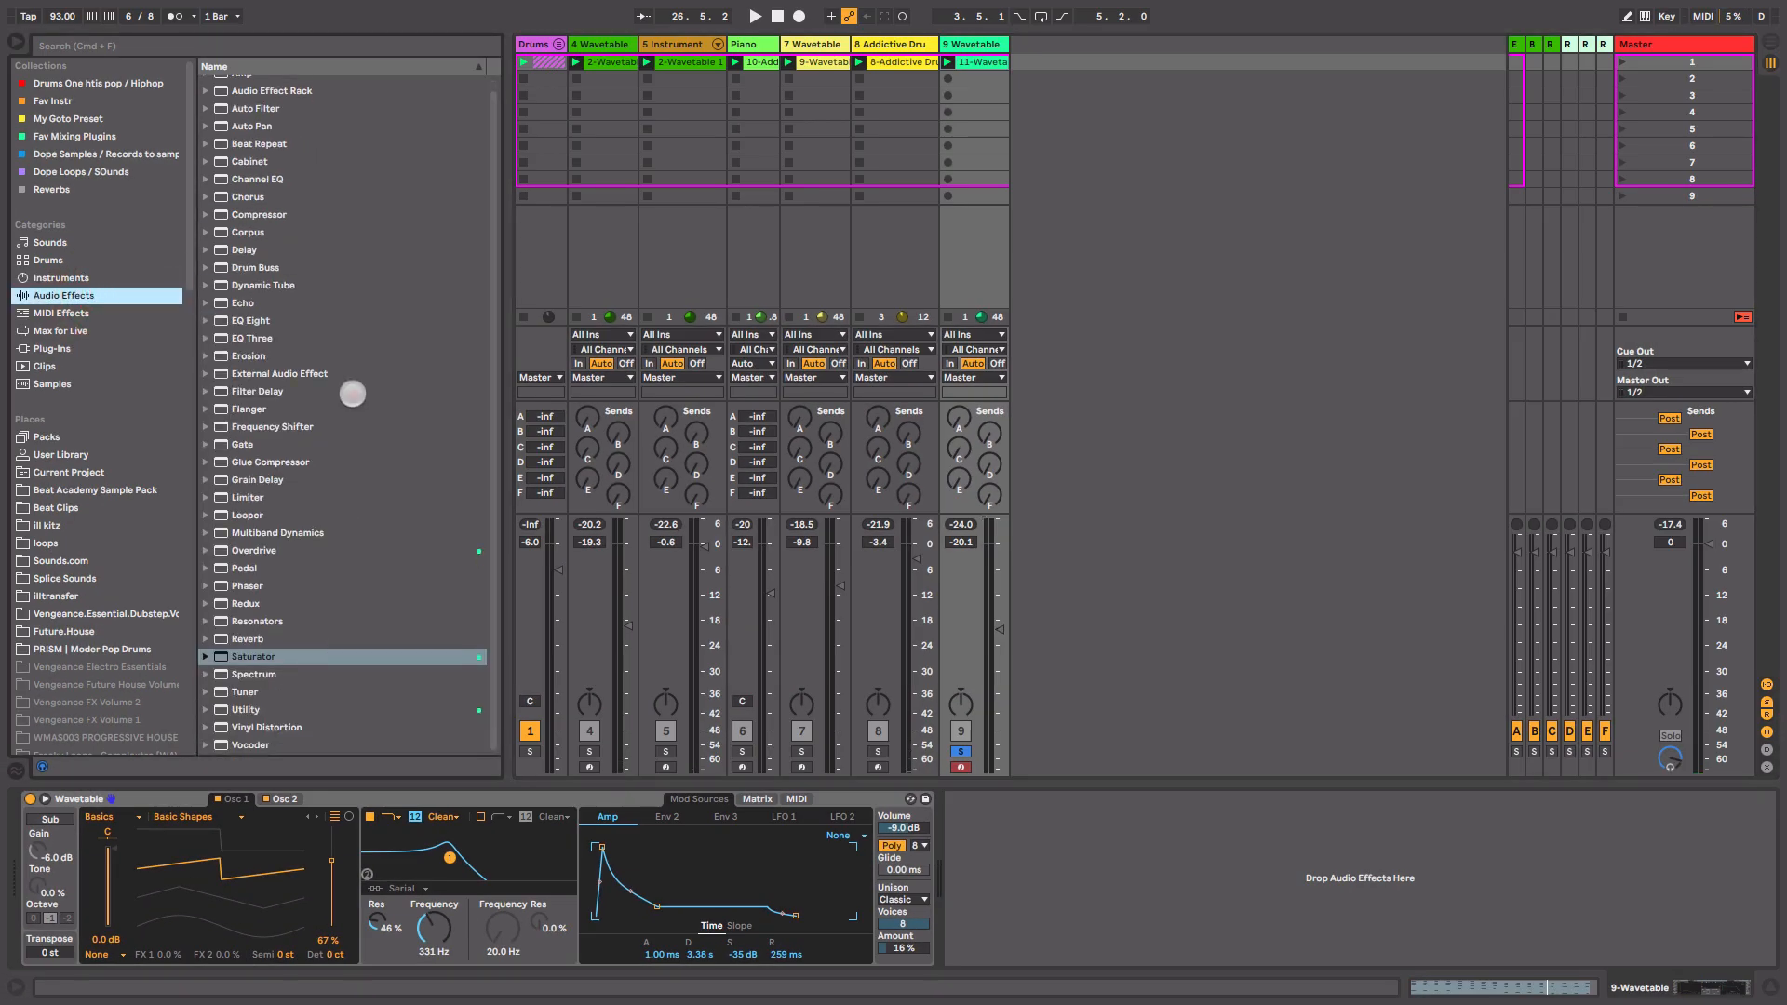
left_click(247, 639)
scroll(244, 637, "up", 1)
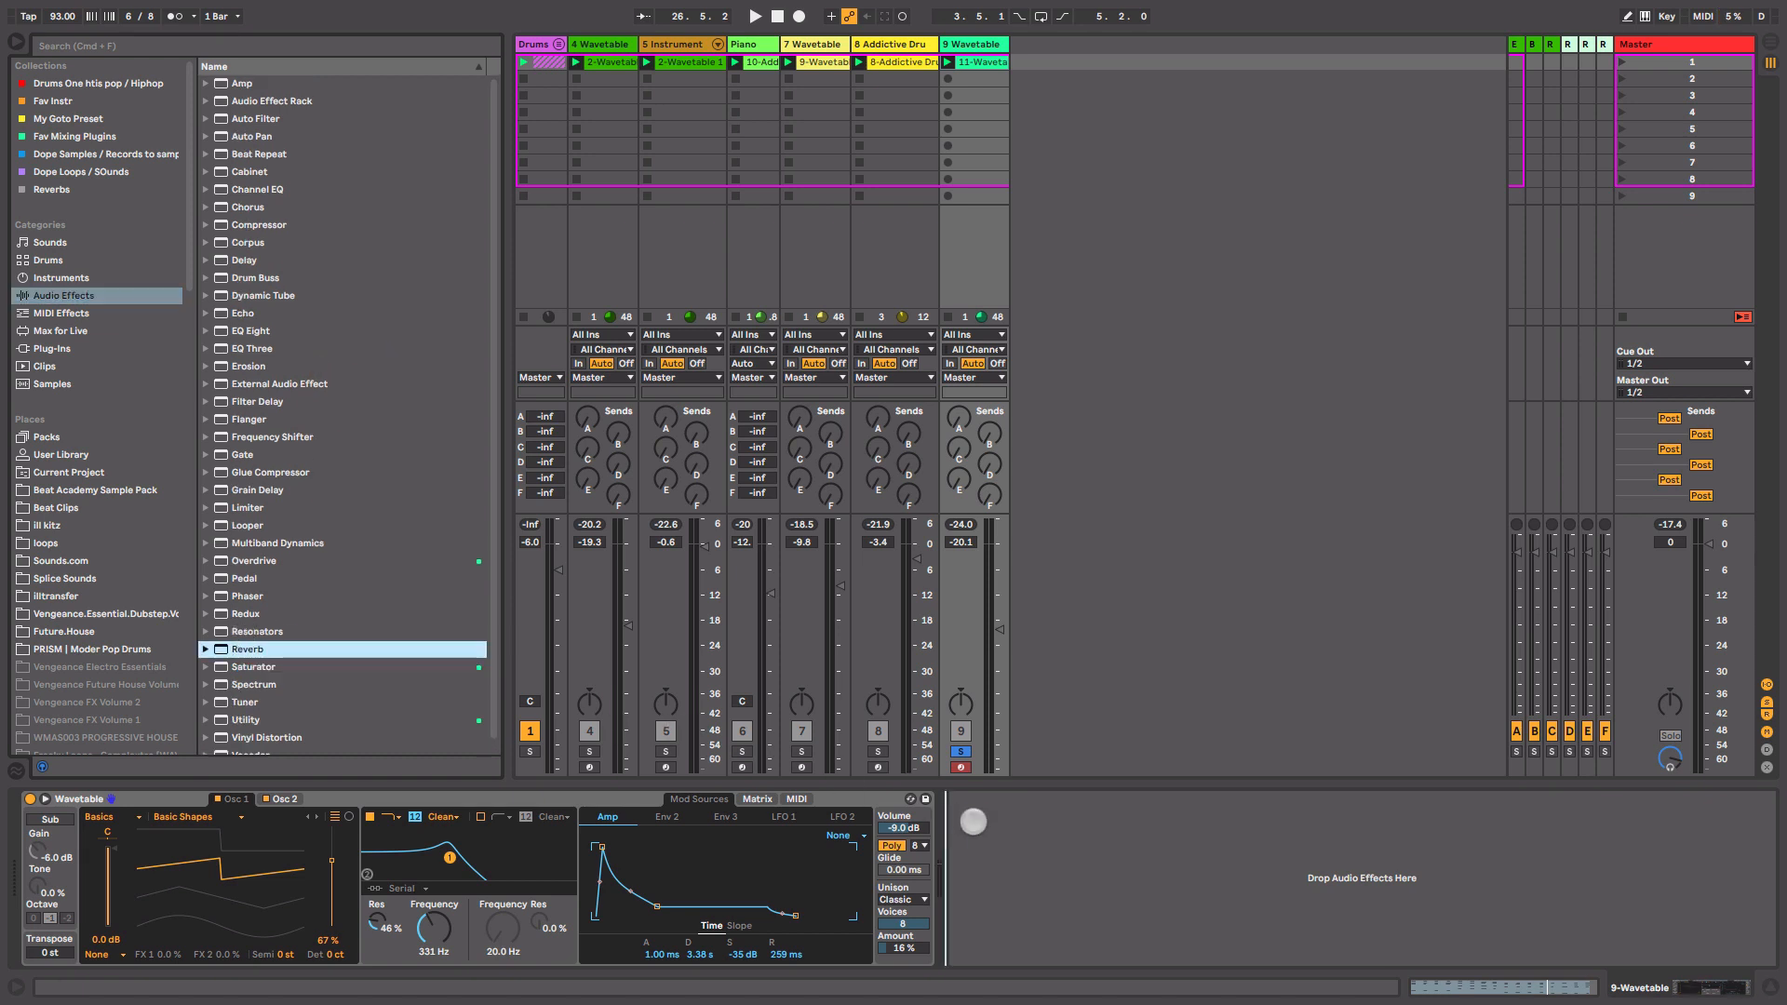
left_click_drag(973, 821, 971, 821)
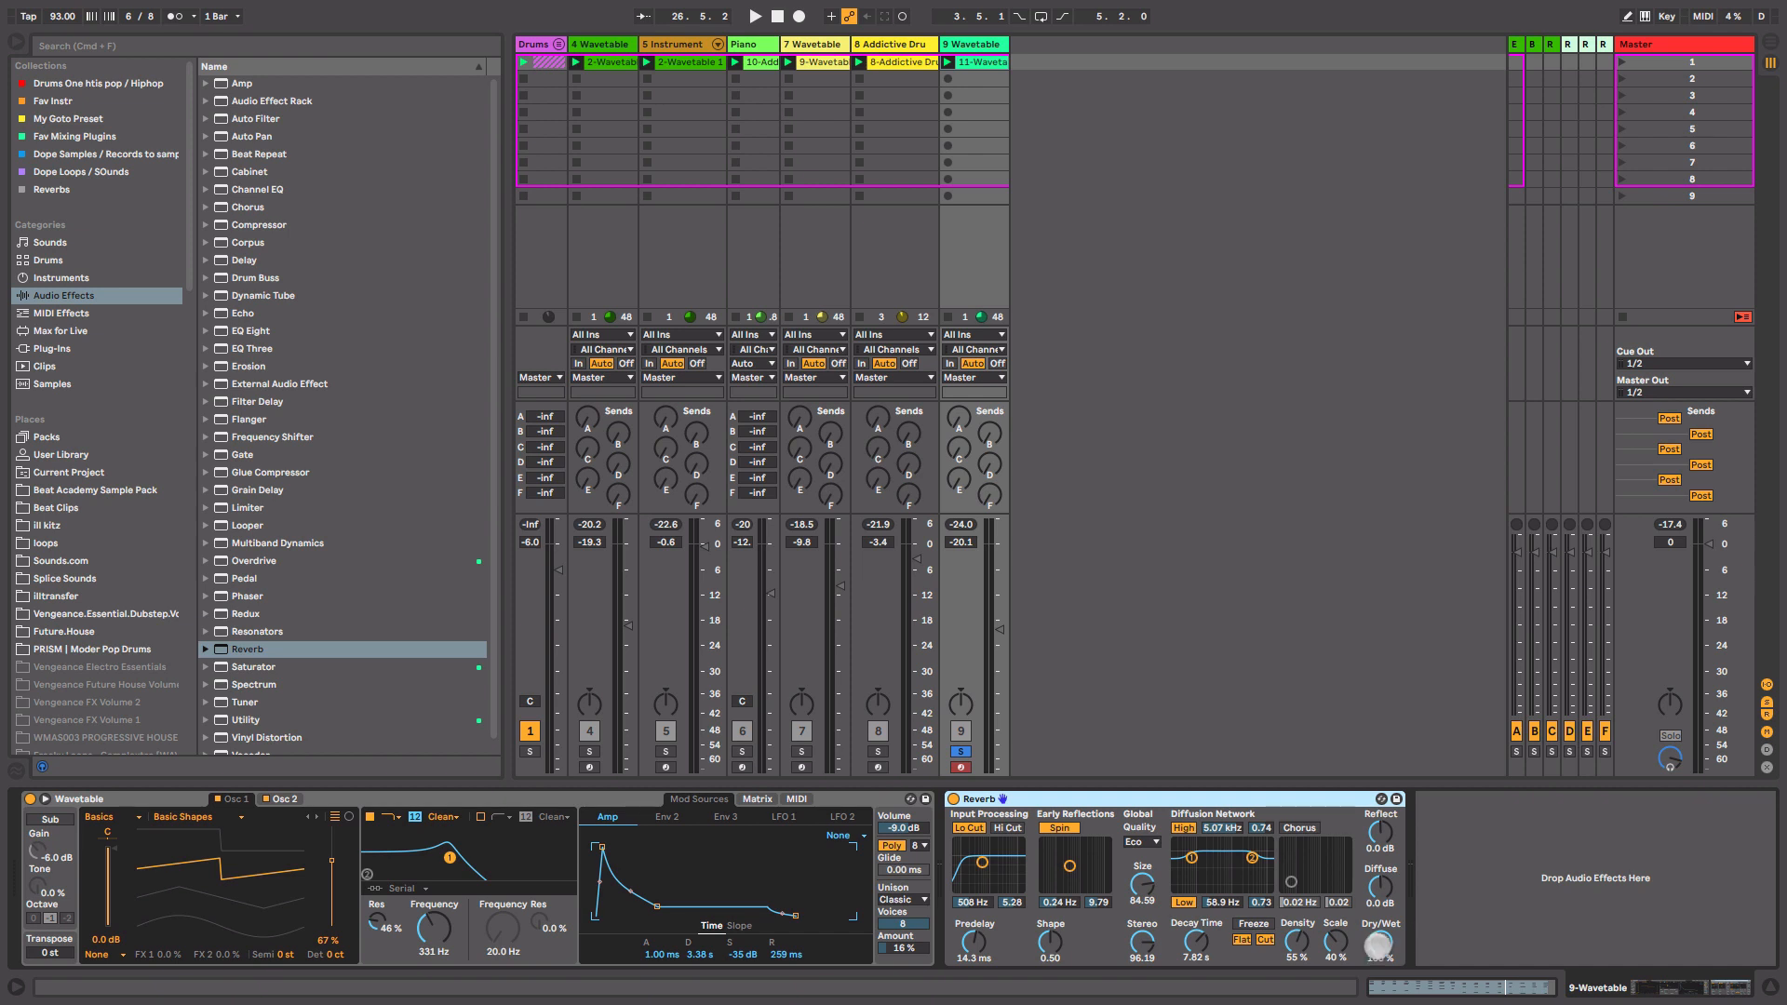
left_click_drag(1378, 943, 1379, 950)
- Audition the Reverb and set its Decay Time to 743 ms and Dry/Wet to 37%
key("space")
key("space")
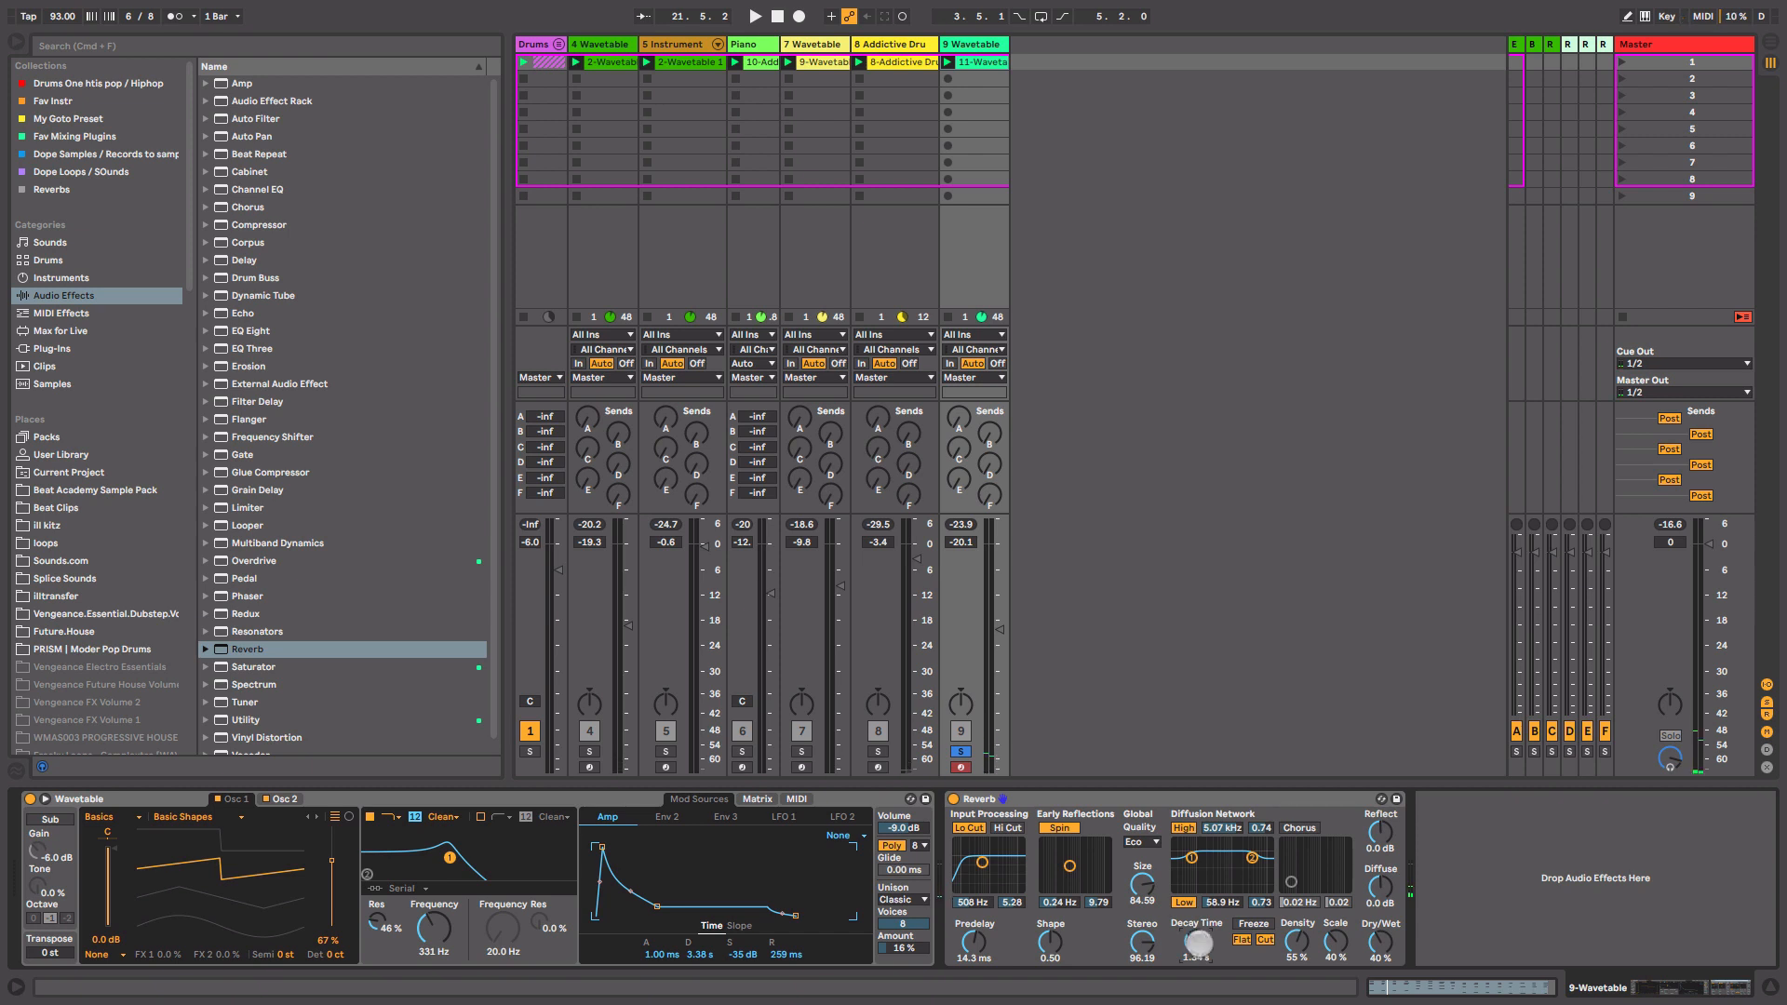
key("space")
left_click_drag(1198, 942, 1198, 968)
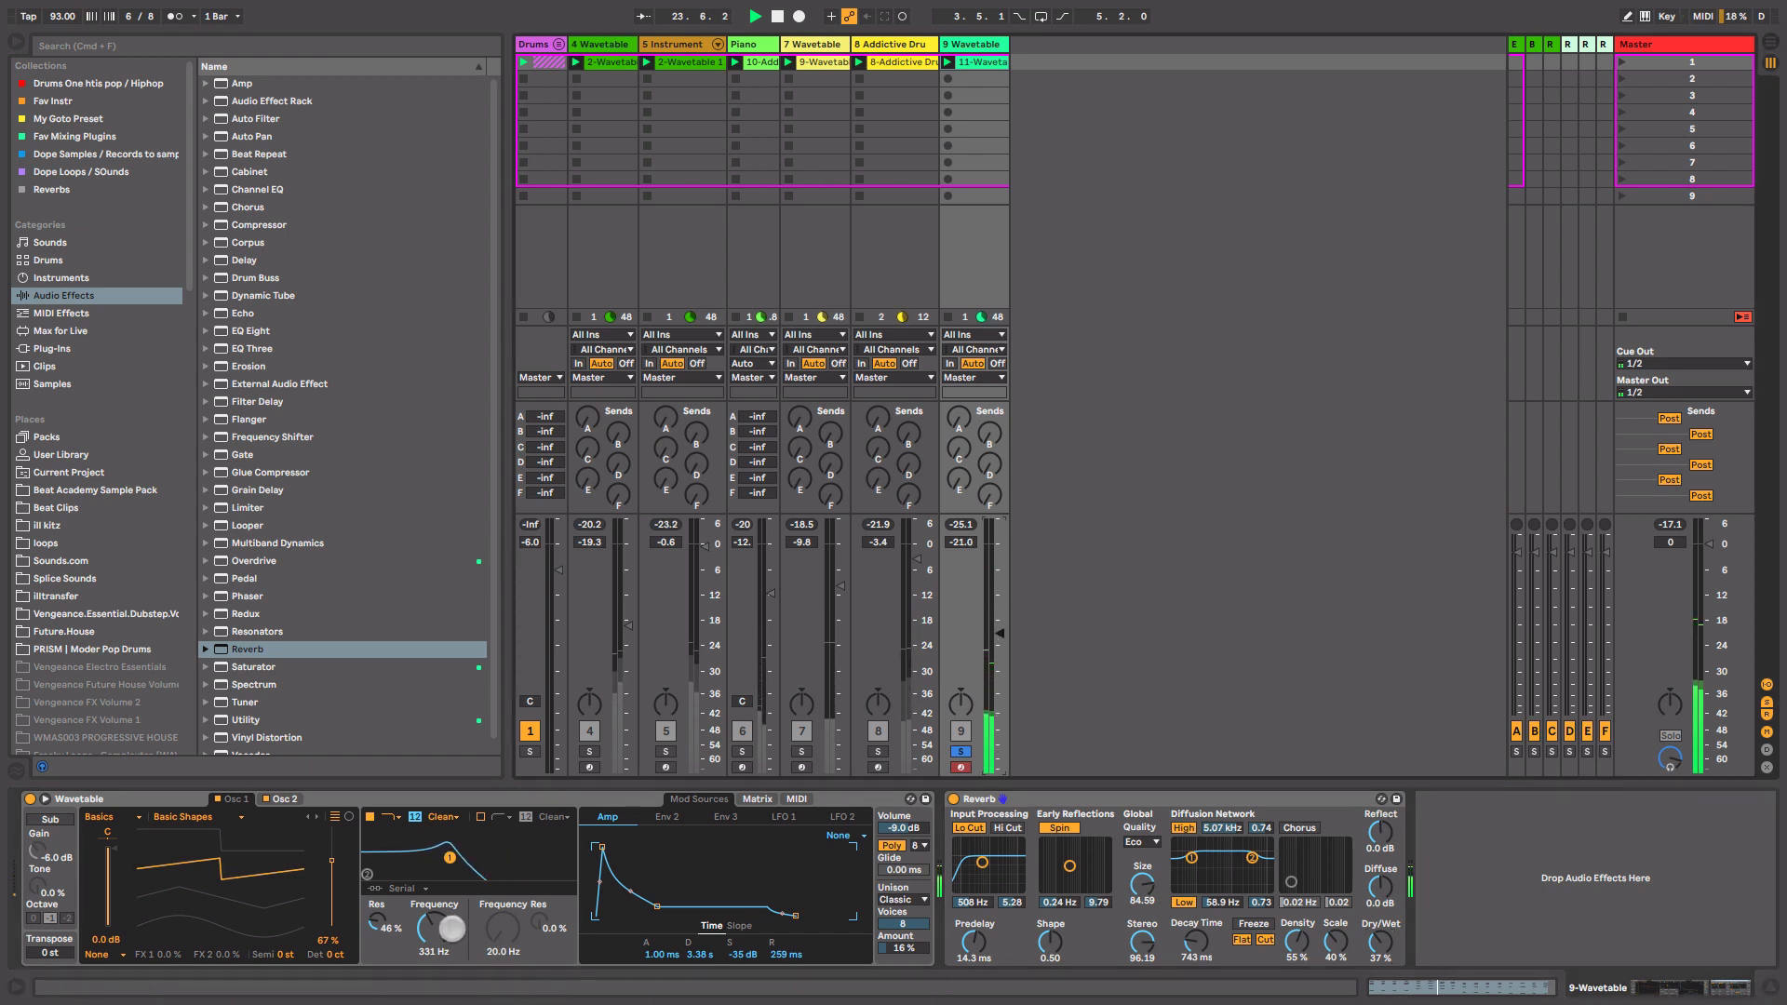
- Lower Wavetable's Filter 1 frequency to 251 Hz on track 9 and stop playback
left_click_drag(447, 926, 447, 934)
key("space")
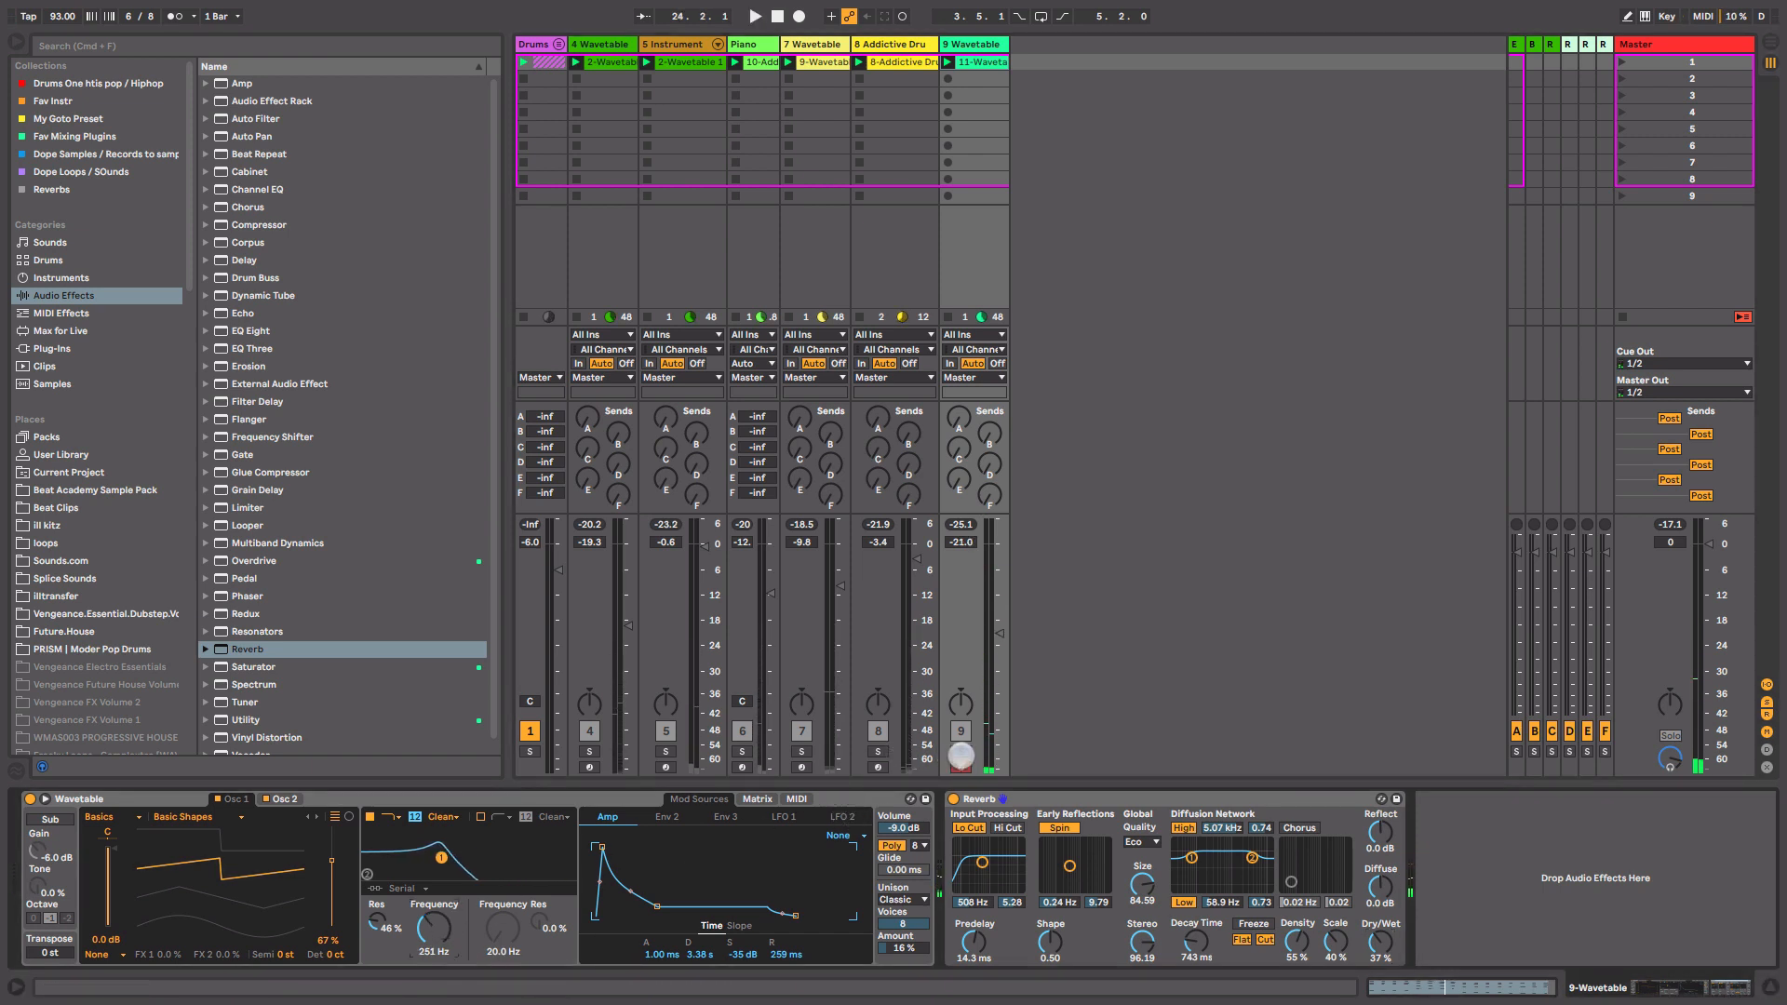
- Lower track 9's volume to -22.6 dB during playback and show Wavetable's Env 2 settings
key("space")
left_click_drag(998, 629, 999, 640)
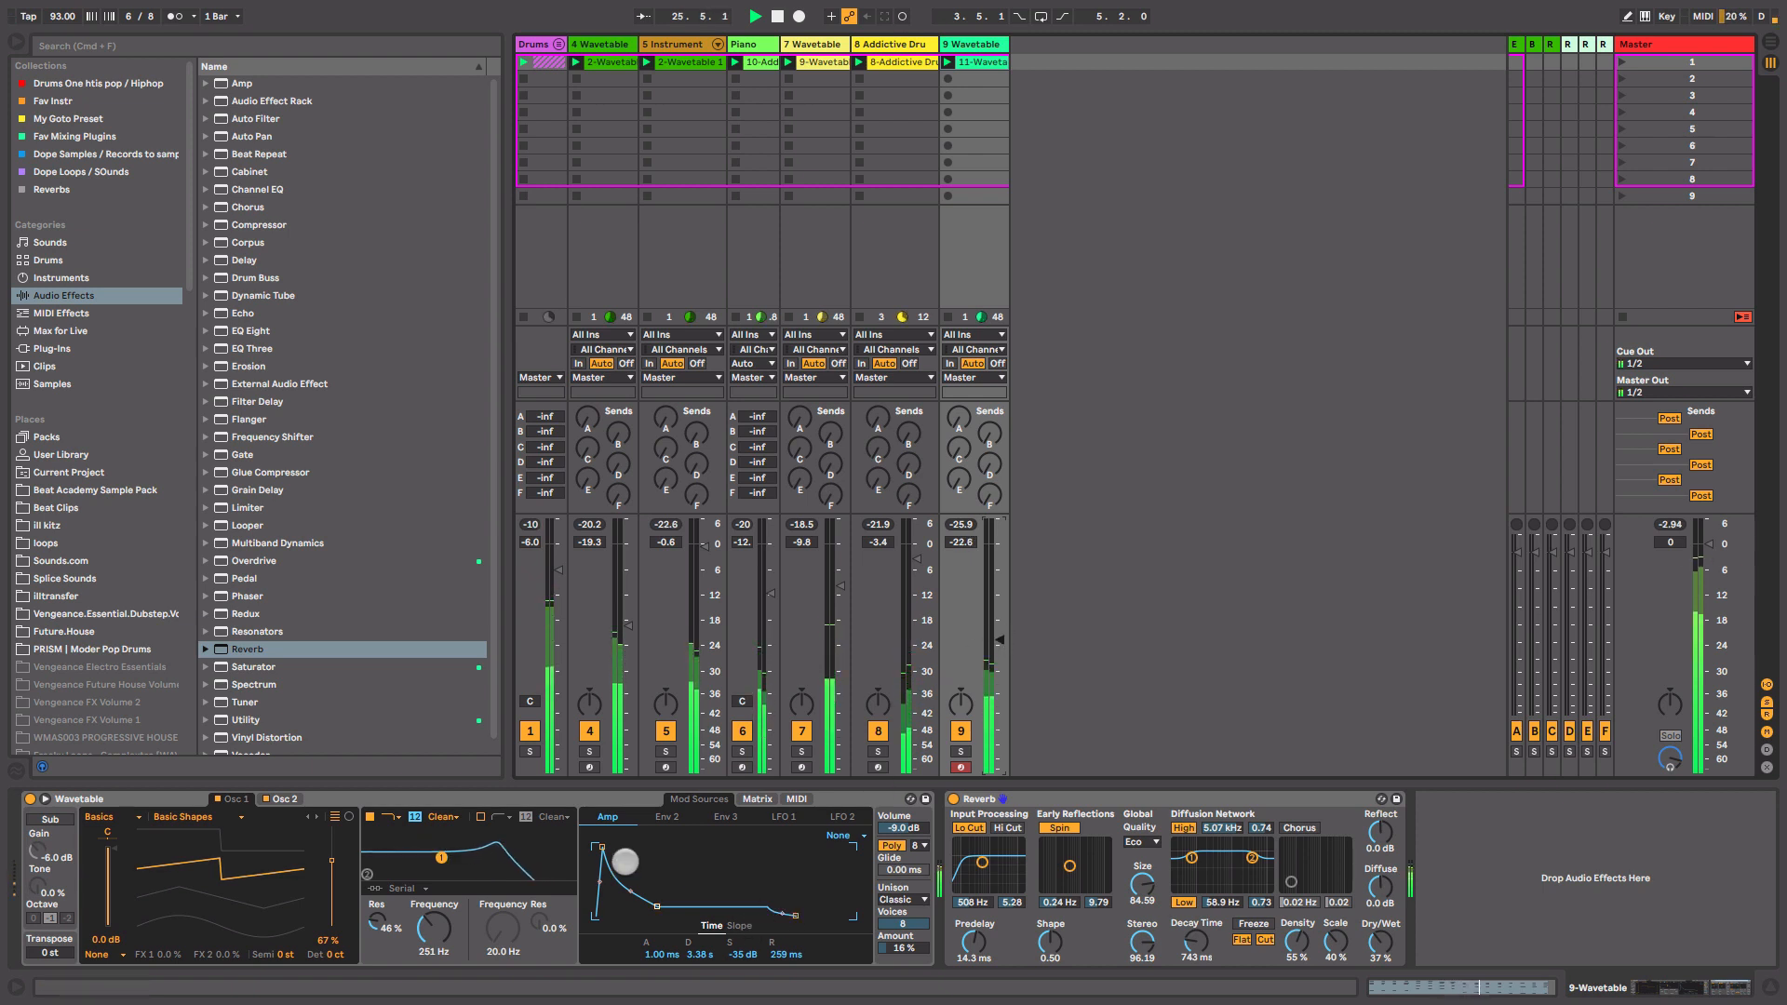
left_click(670, 817)
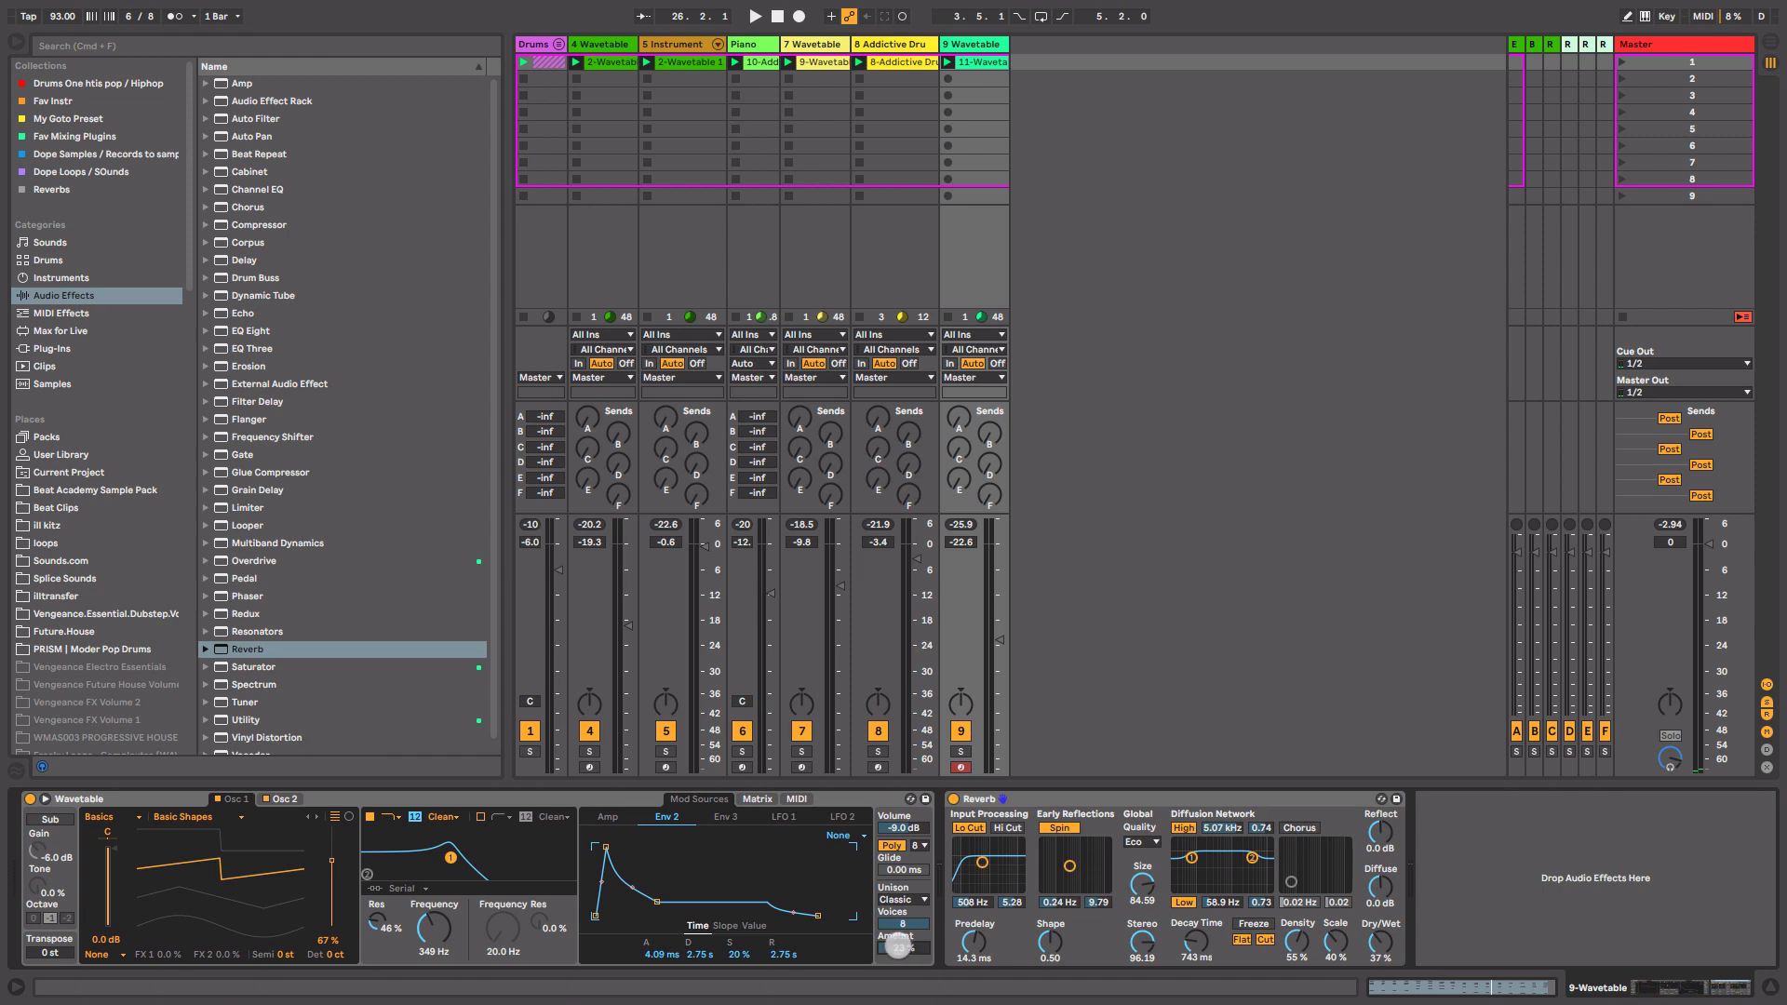
- During playback, set track 9's volume to -23.2 dB and its Reverb Decay Time to 1.02 s
key("space")
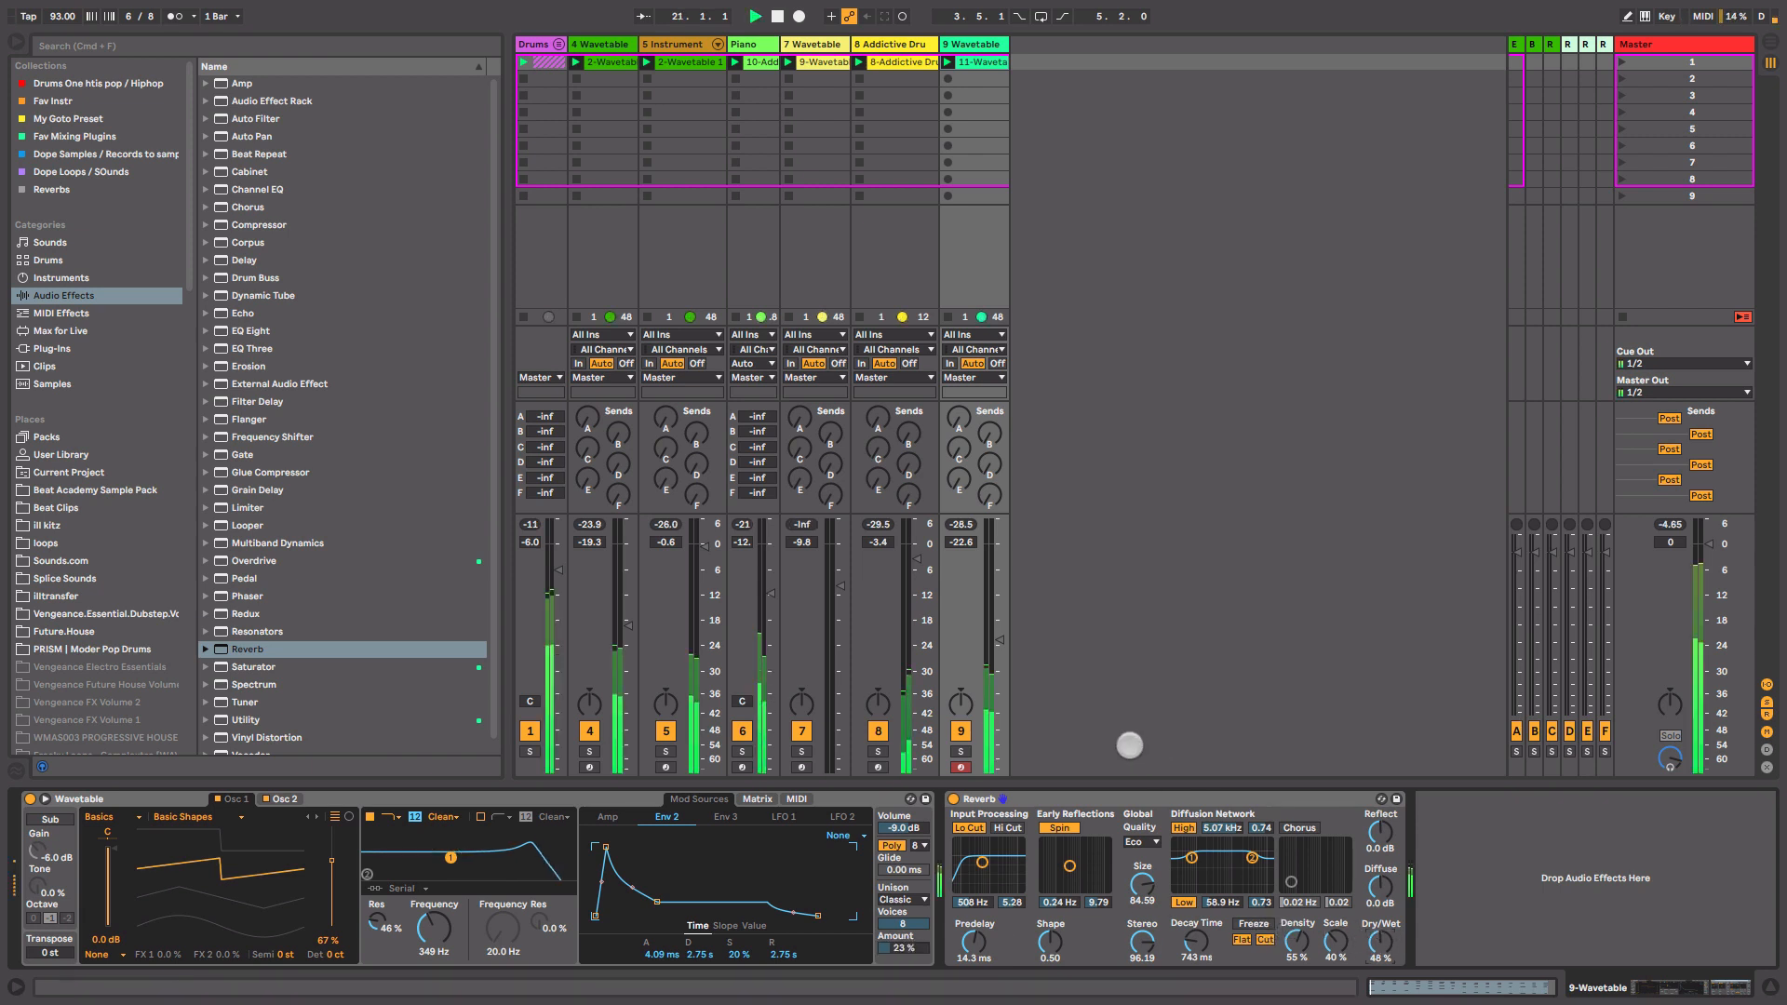
left_click_drag(998, 642, 998, 640)
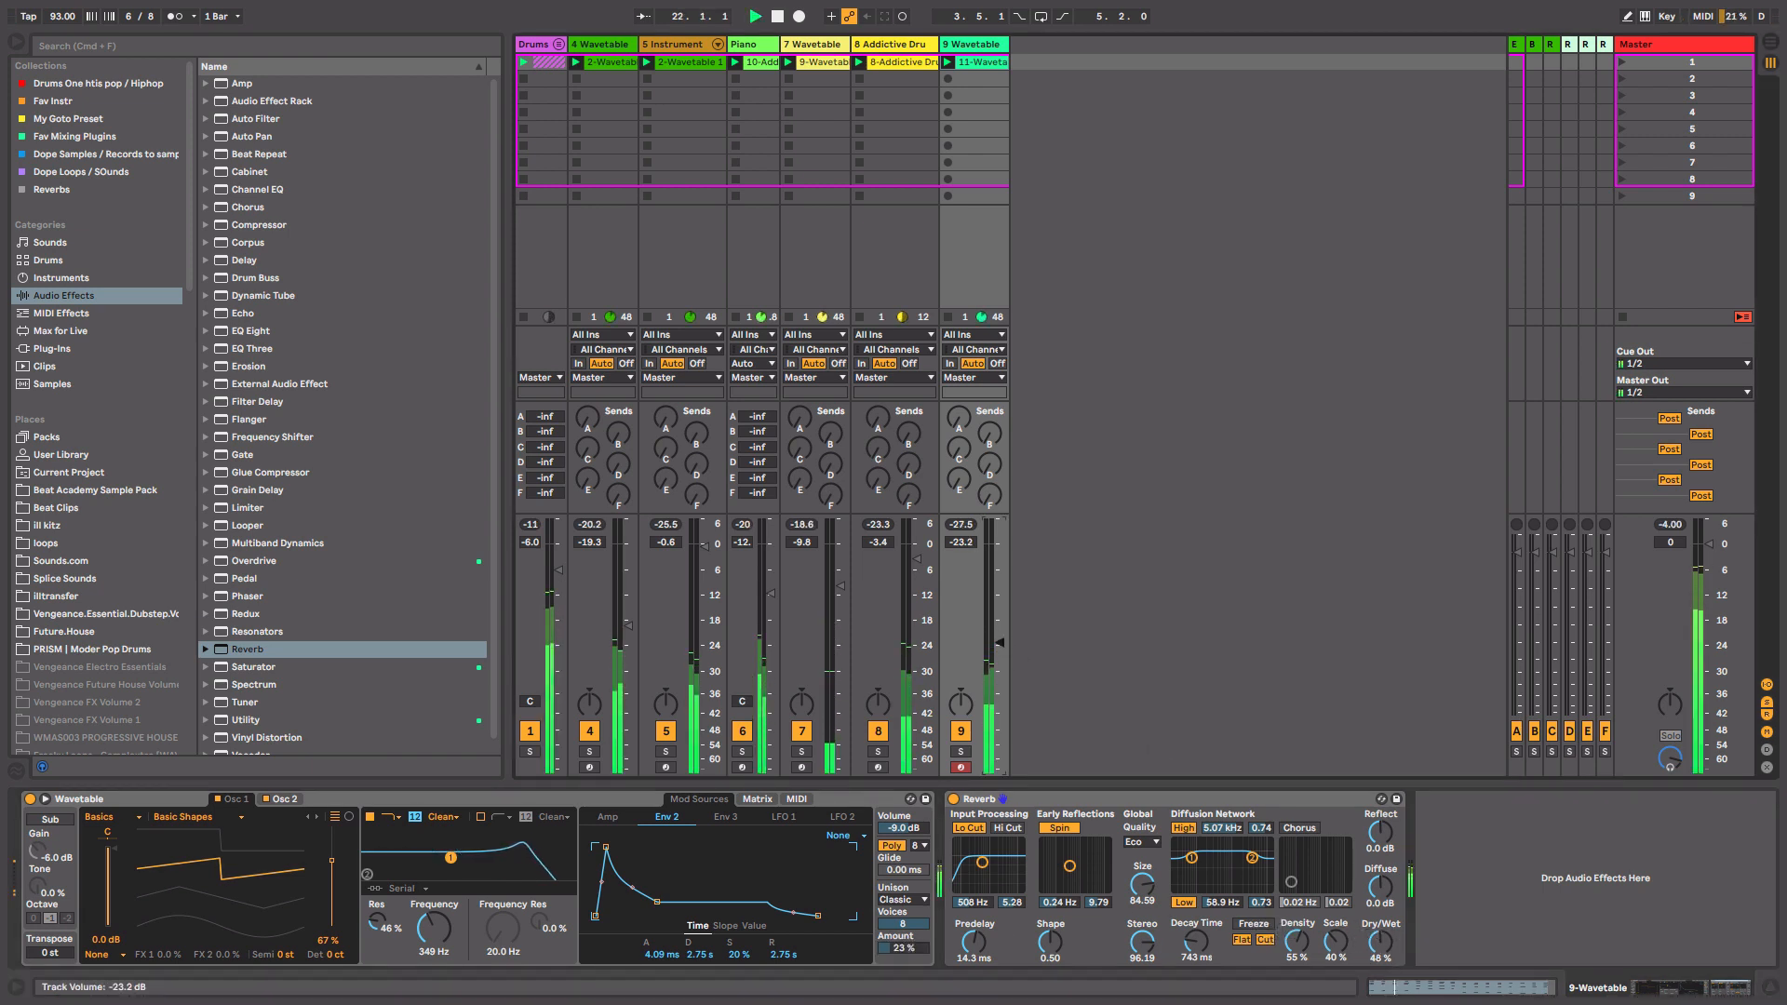
mouse_move(1196, 942)
left_mouse_down()
mouse_move(1196, 922)
mouse_move(1197, 948)
left_mouse_up()
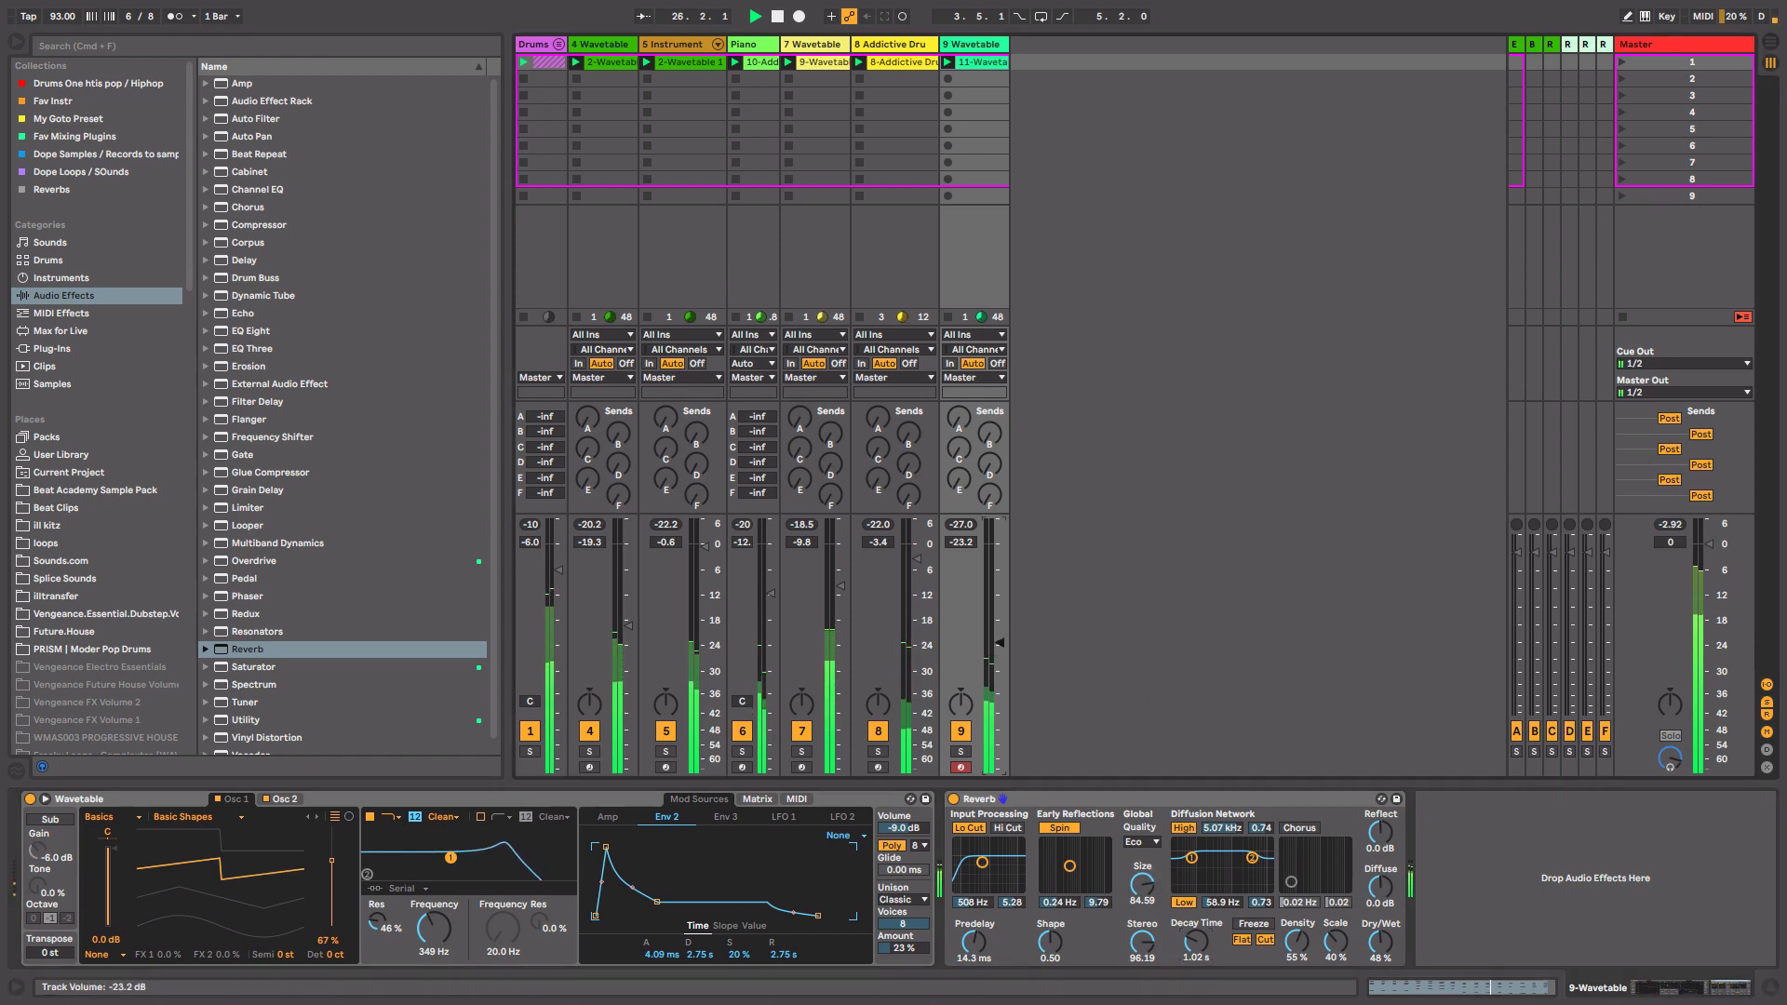
left_click_drag(1001, 642, 1000, 642)
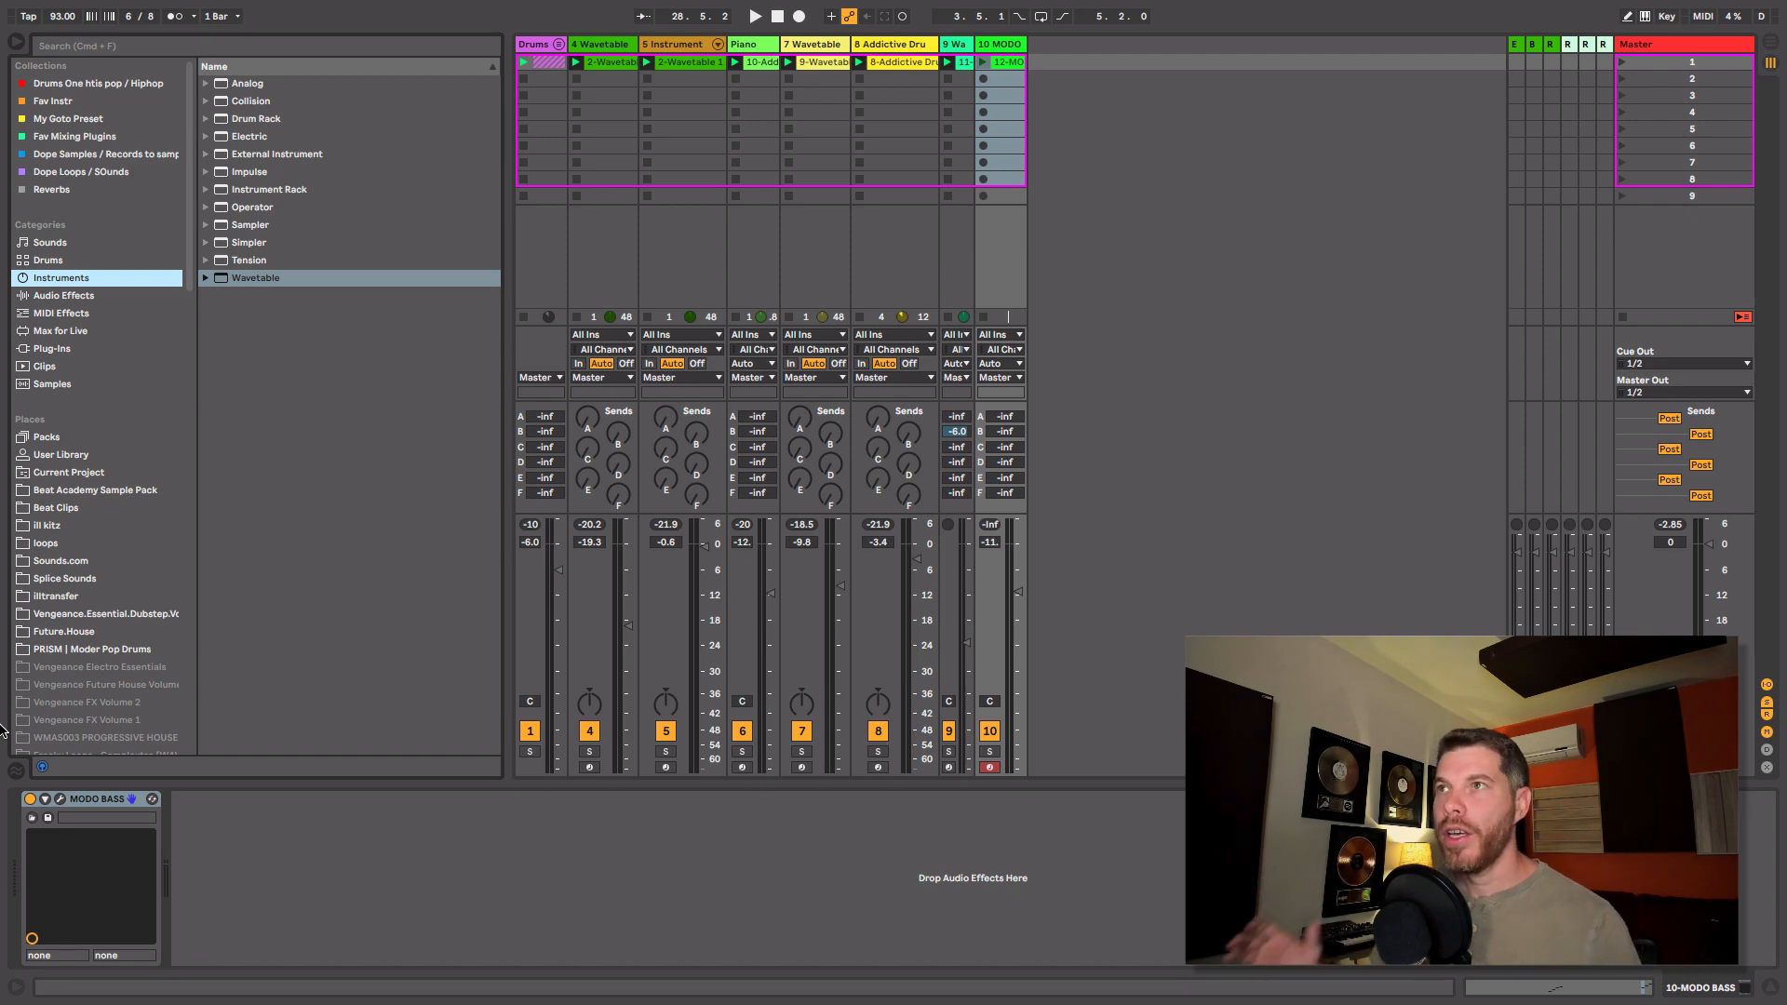
- Inspect the bass model in the MODO BASS plug-in window on track 10 and close the window
left_click(59, 799)
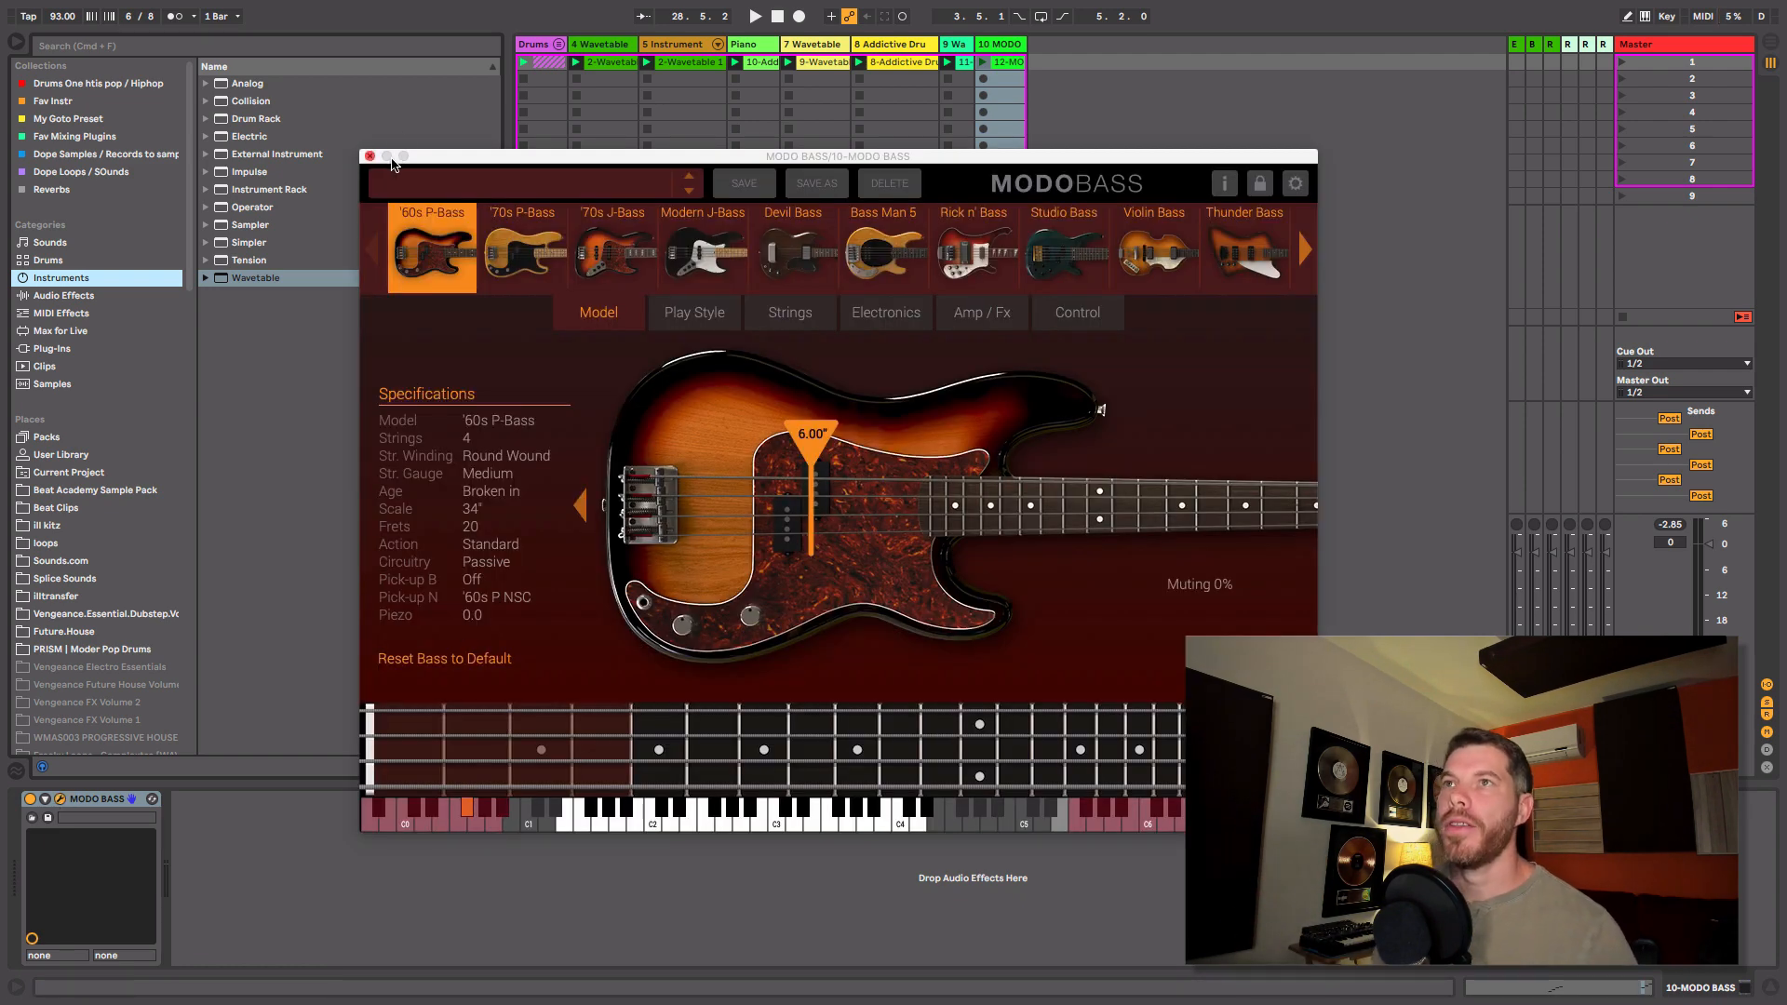
left_click(371, 156)
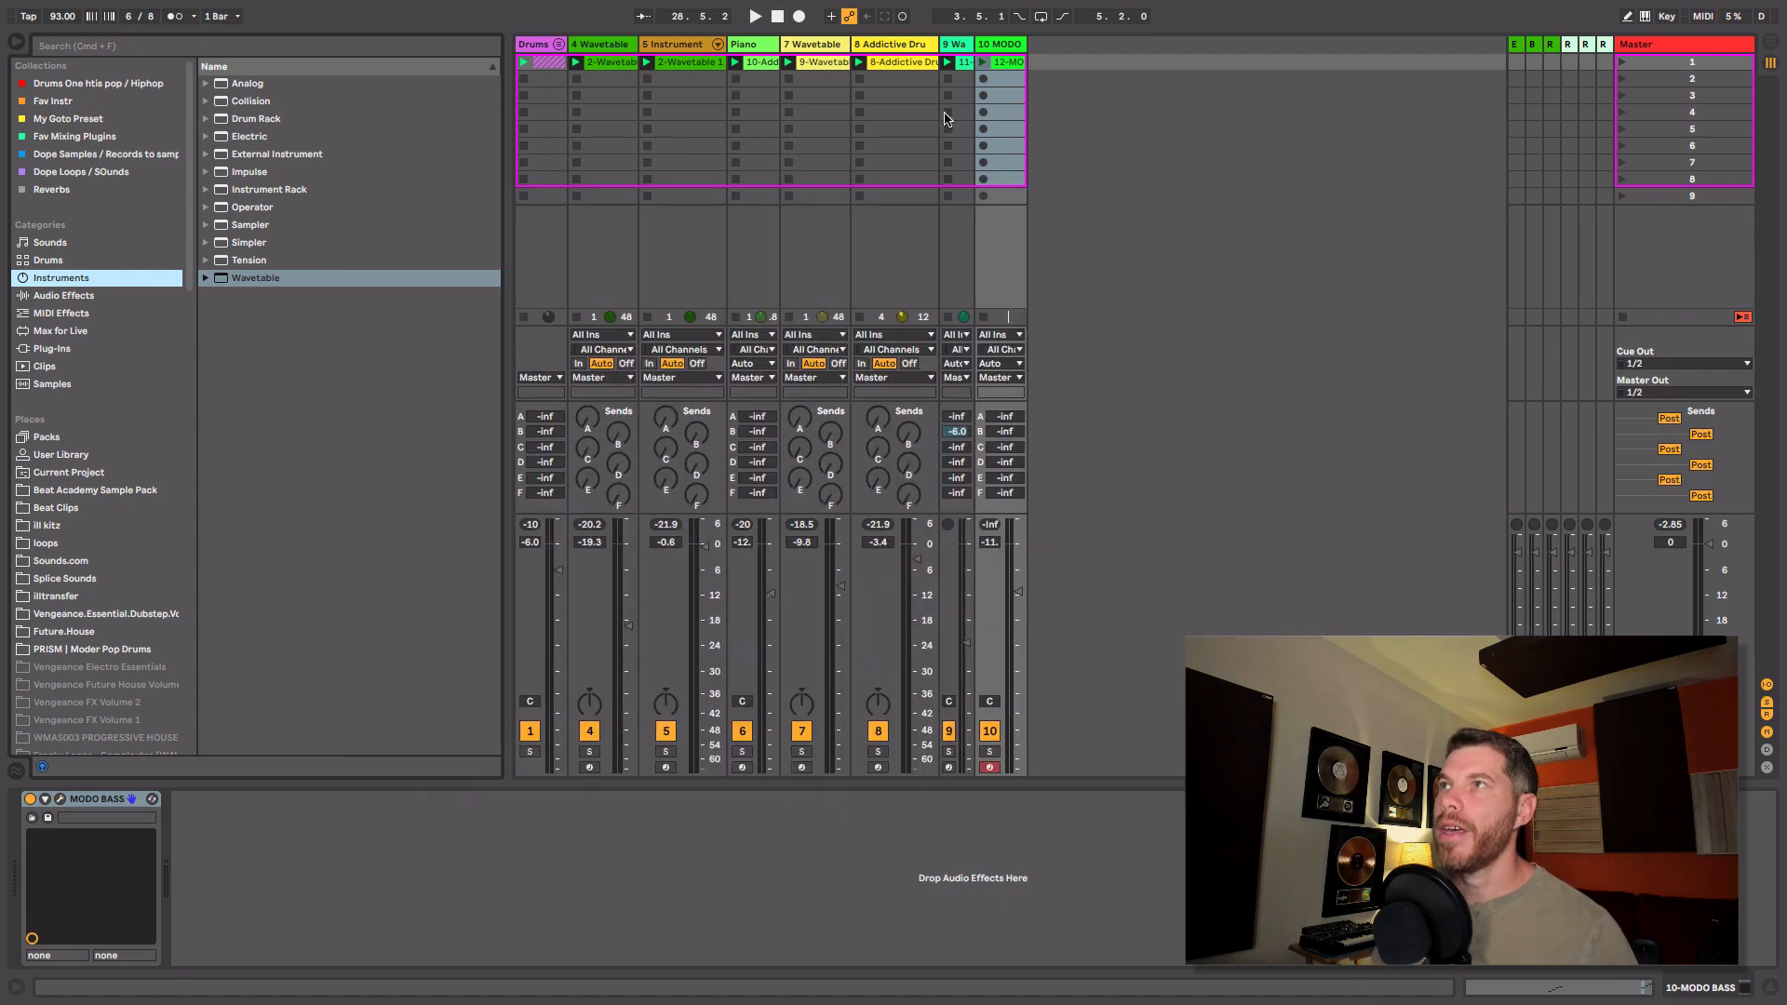
- Open the MODO BASS clip on track 10, widening the track, and play it with the beat to review its full note pattern and level
double_click(1008, 62)
left_click_drag(1022, 43, 1053, 39)
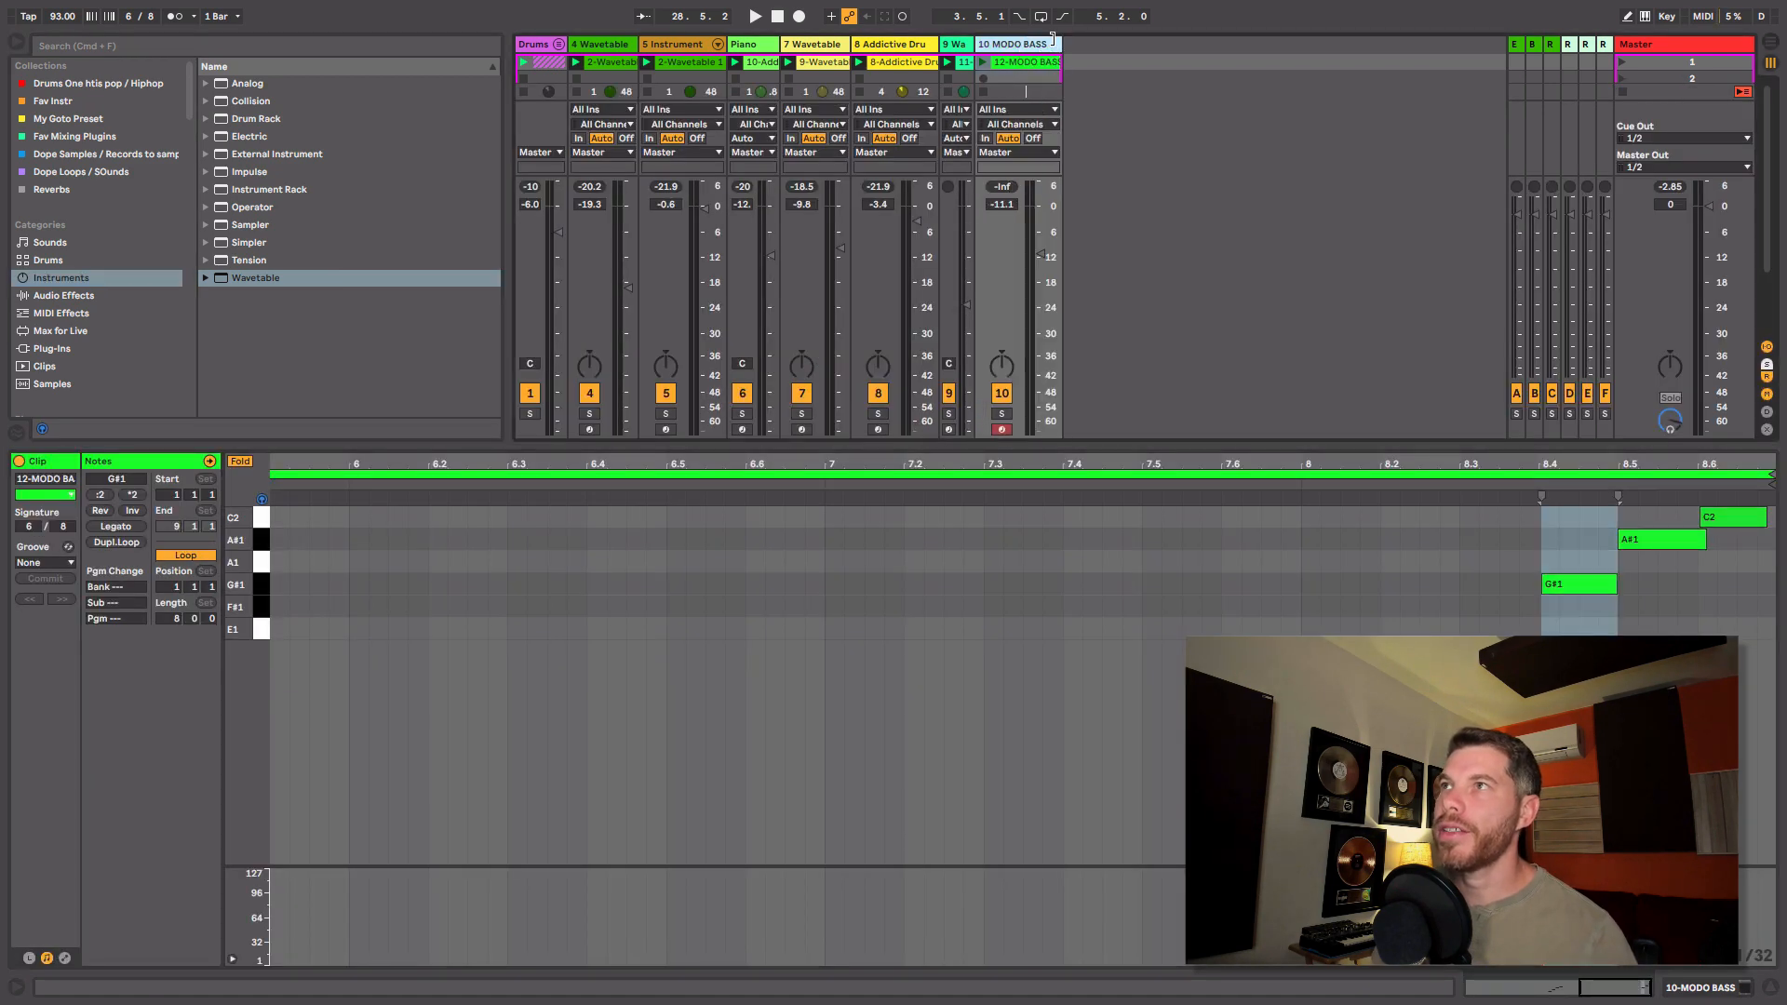
left_click(983, 63)
left_click_drag(1095, 462, 1095, 373)
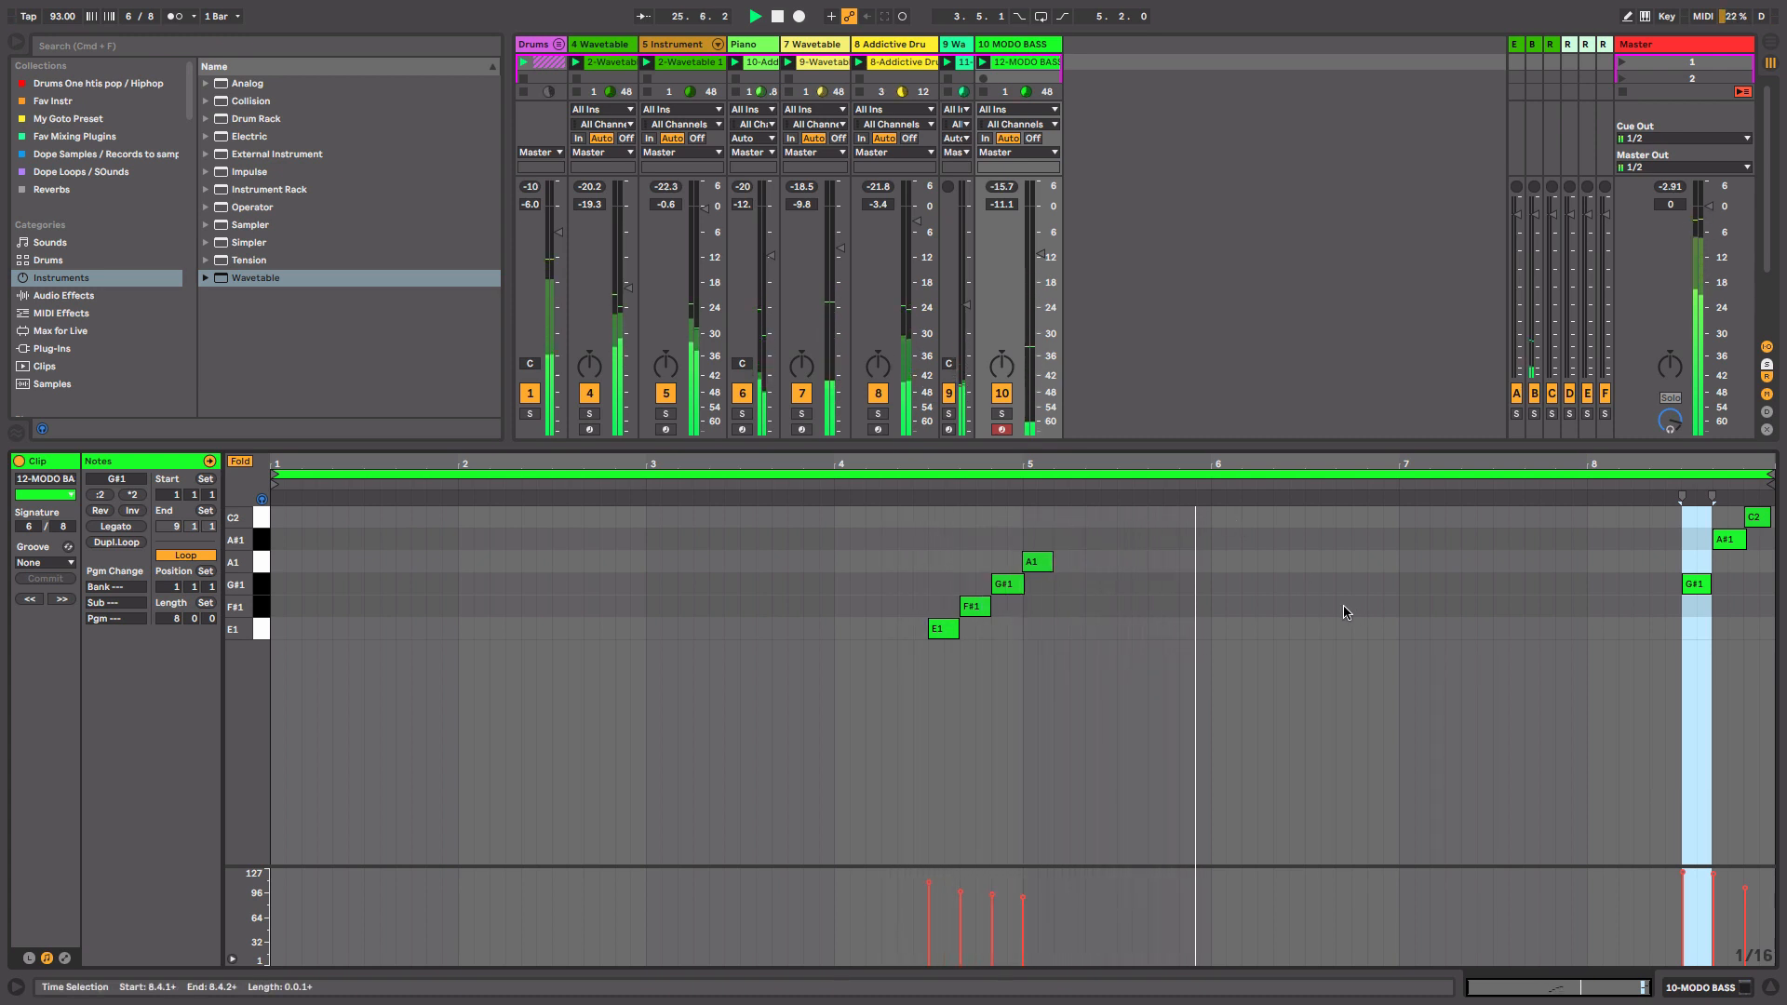
left_click(1491, 547)
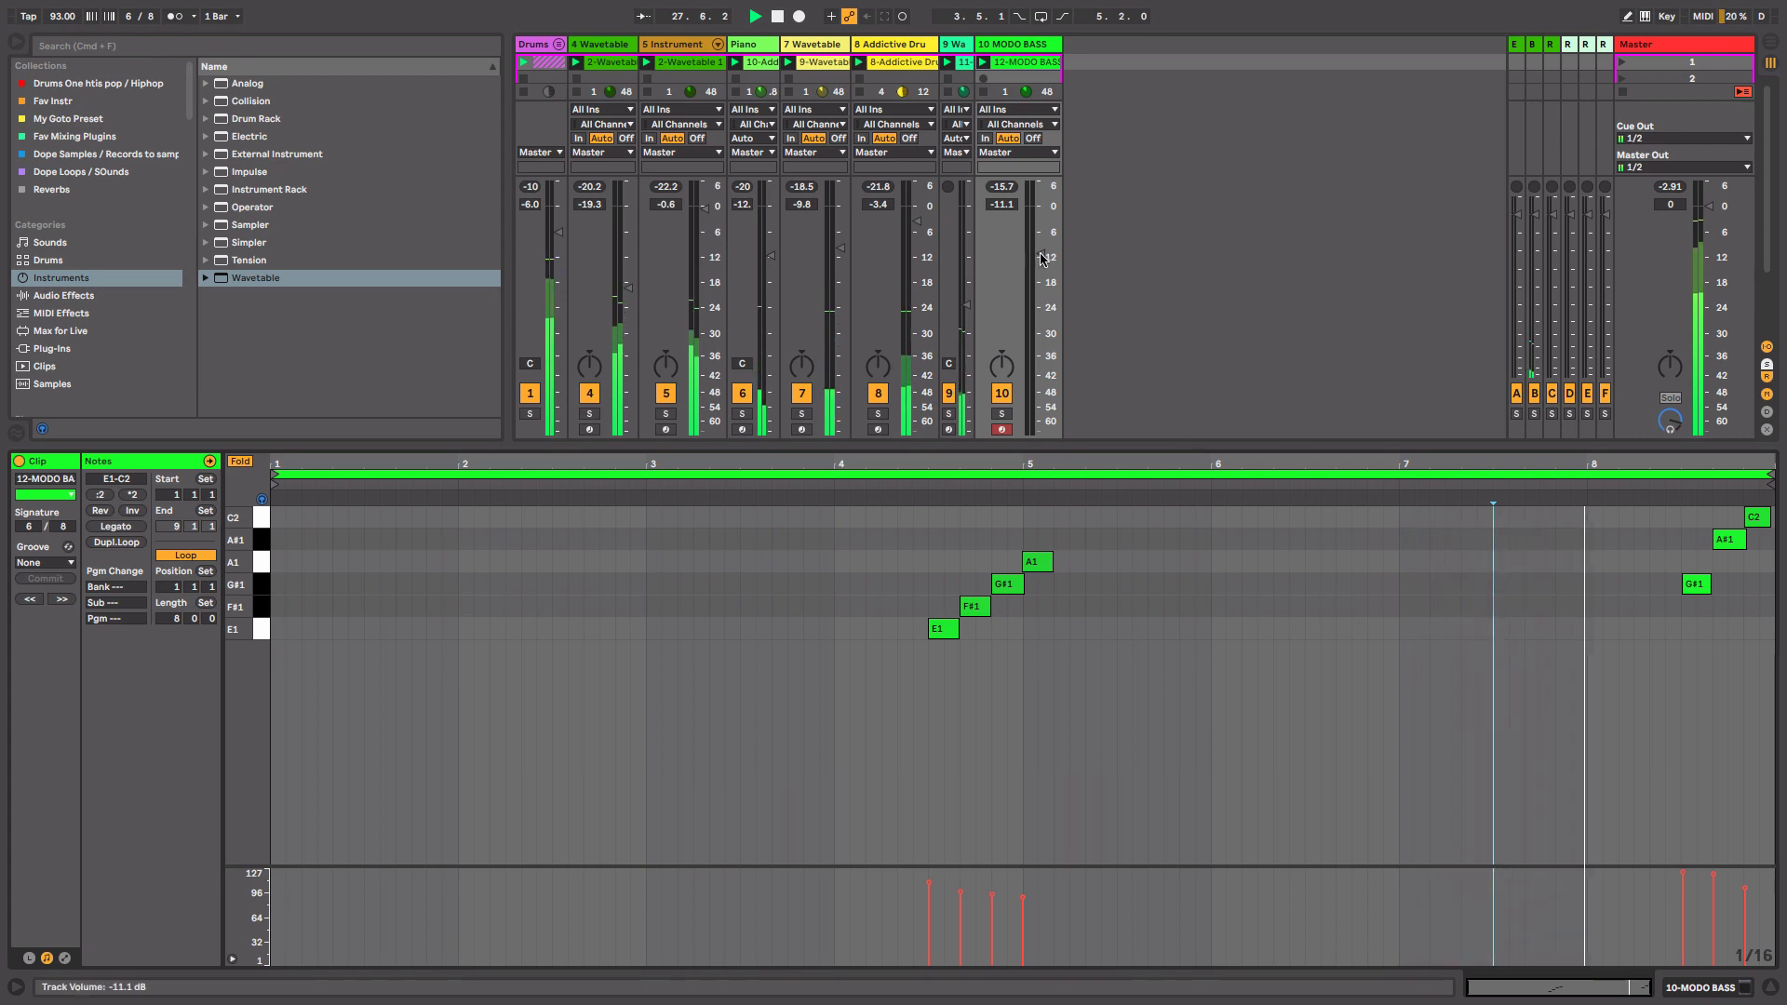
left_click_drag(1042, 259, 1043, 263)
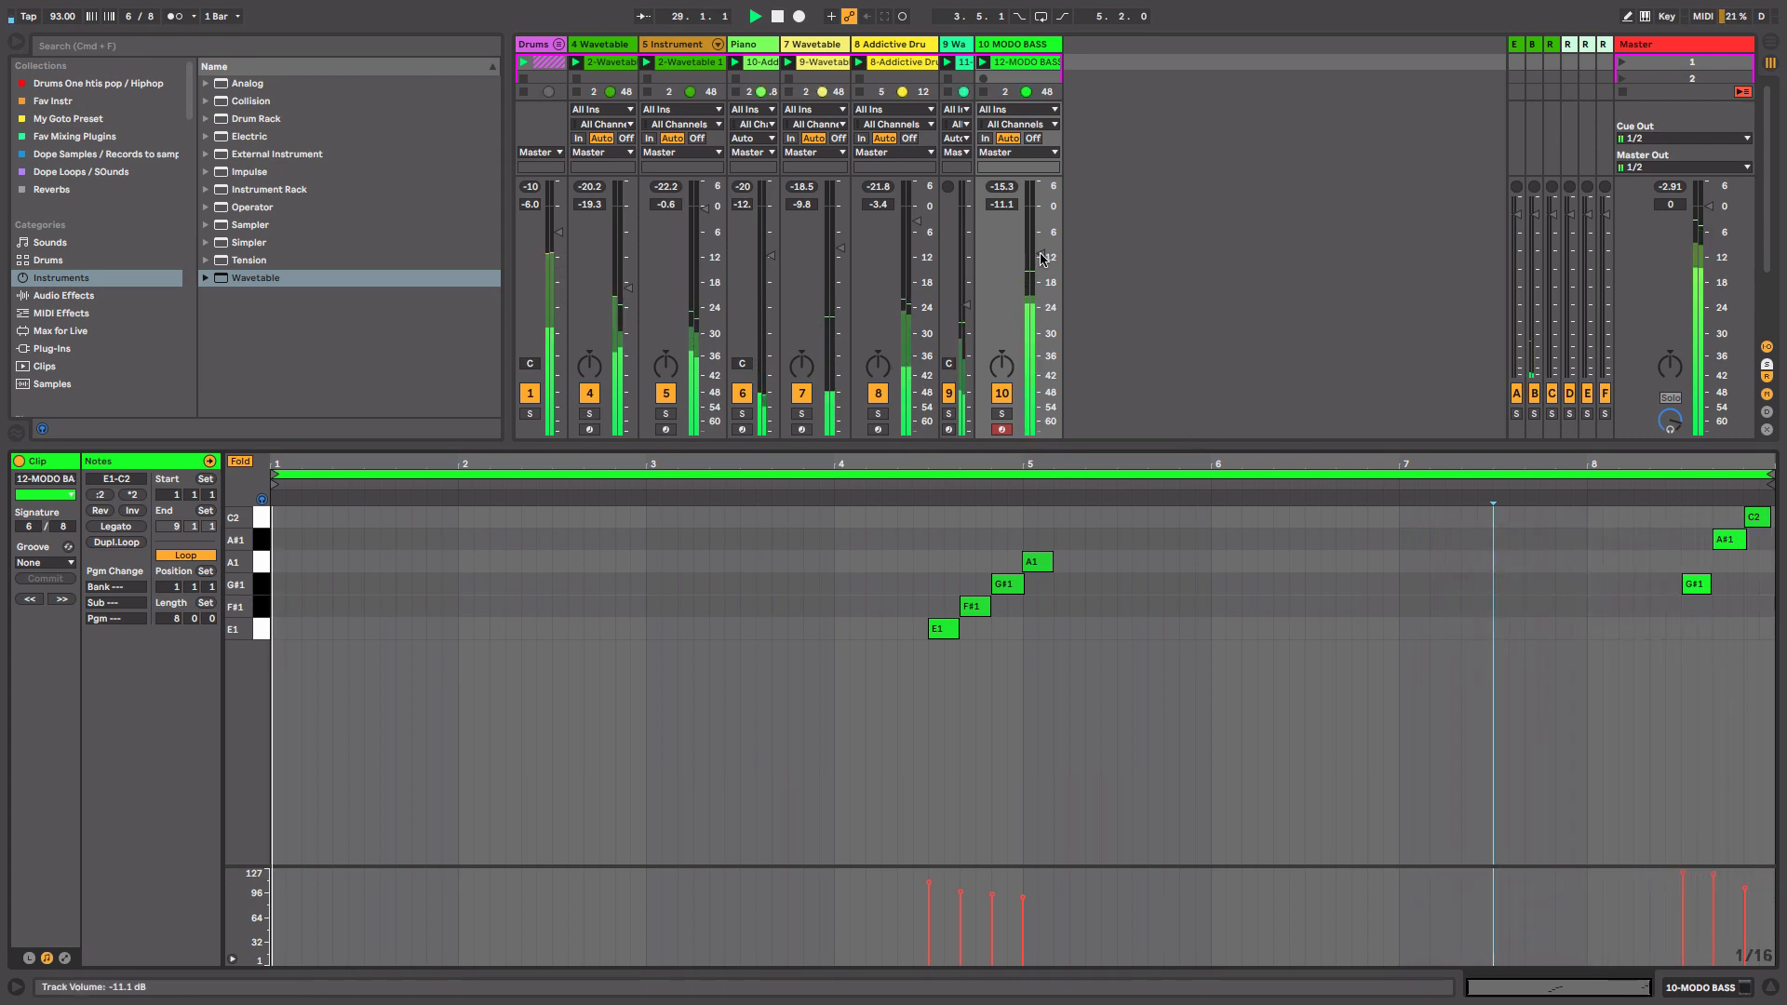